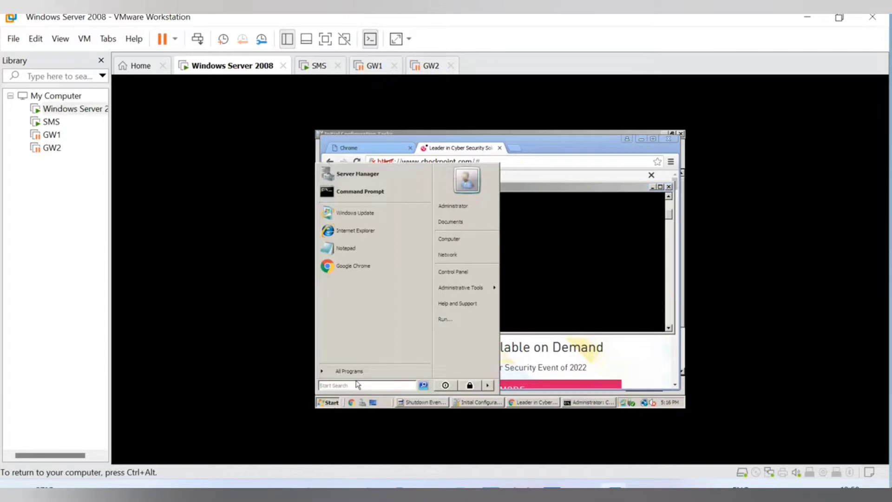
# Run dcpromo from the guest's Run dialog to launch the AD DS Installation Wizard.
pyautogui.click(445, 319)
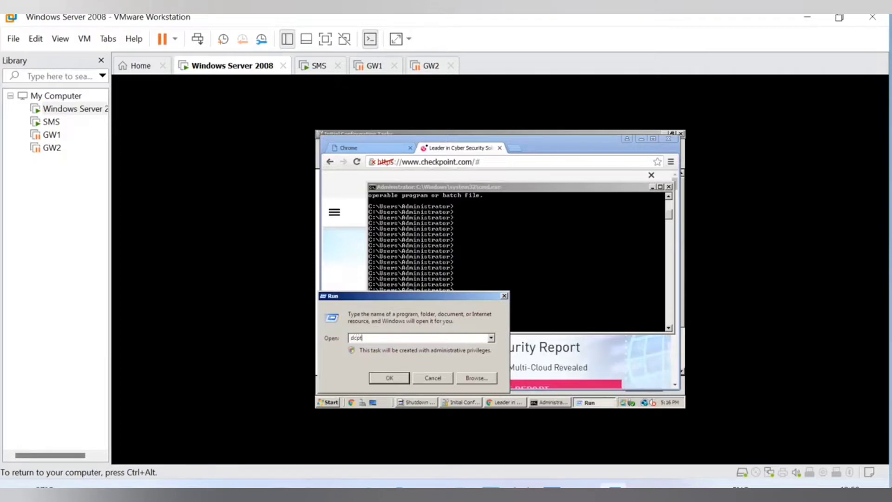
pyautogui.press('Return')
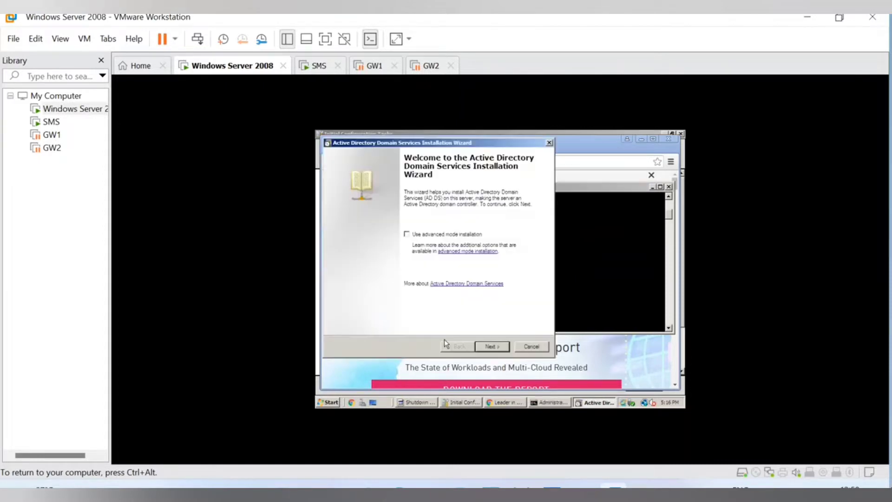
# Pass the welcome and compatibility pages and choose 'Create a new domain in a new forest'.
pyautogui.hotkey('ctrl', 'alt')
pyautogui.click(420, 321)
pyautogui.click(492, 346)
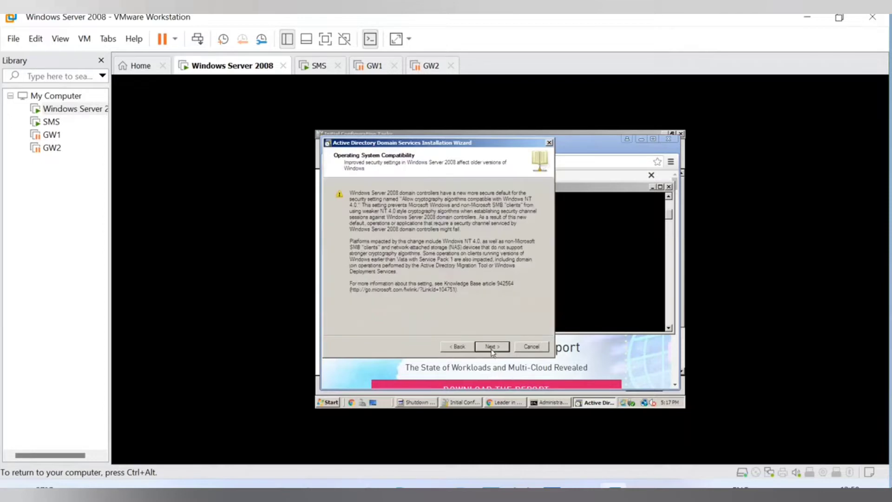
pyautogui.click(492, 346)
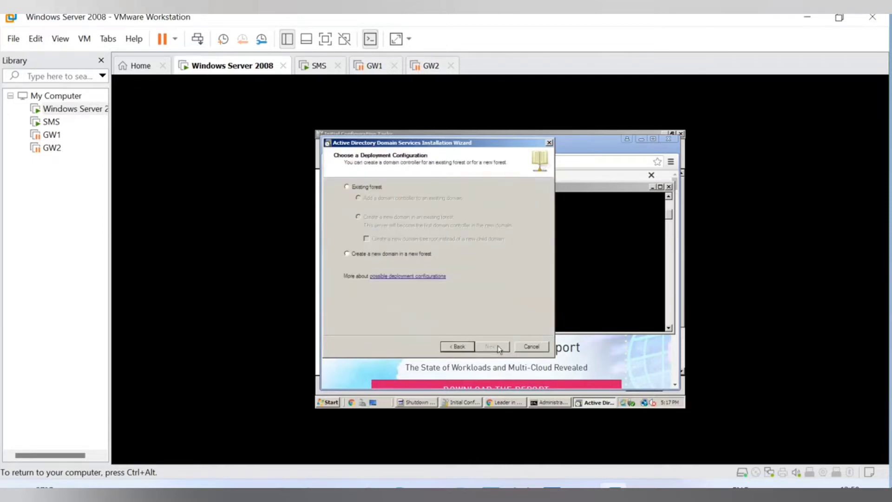
pyautogui.click(392, 255)
# Enter firewallgyaan.com as the forest root domain FQDN and submit it for checking.
pyautogui.click(492, 347)
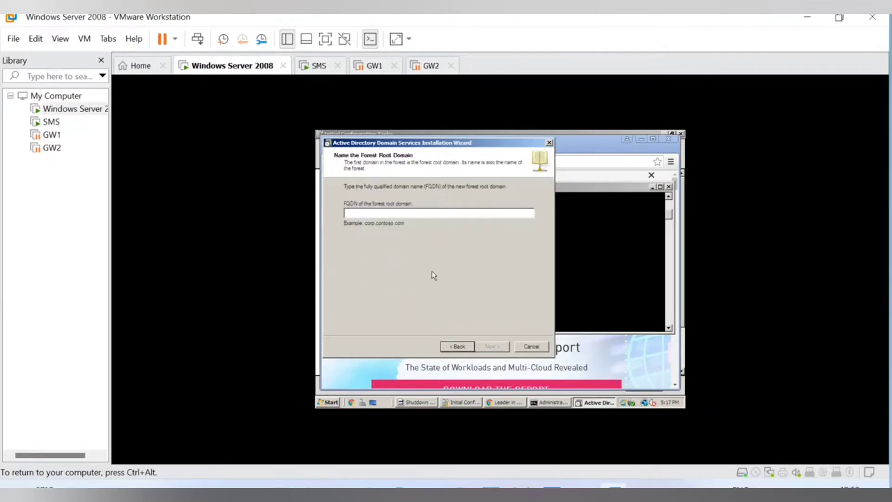
pyautogui.write('N')
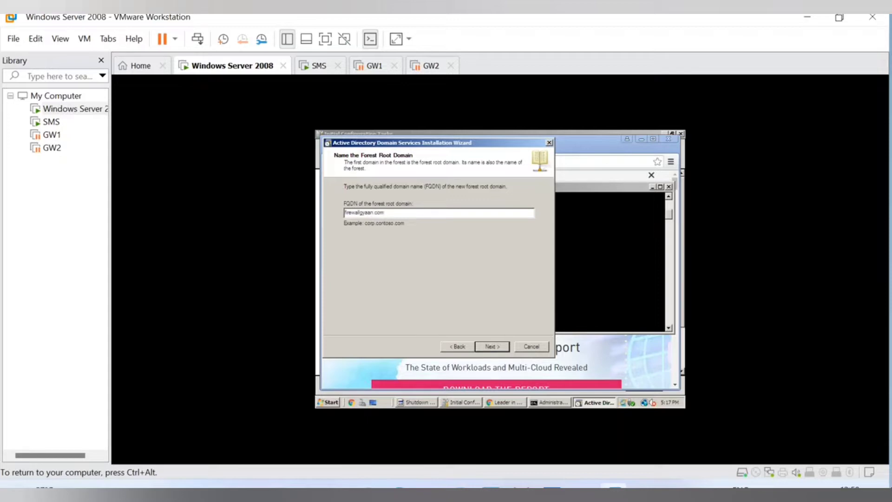
pyautogui.click(500, 352)
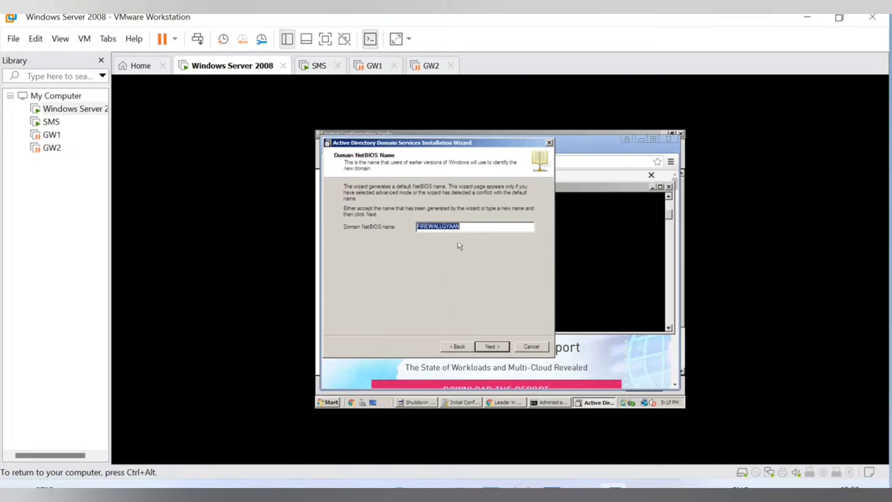
# Keep NetBIOS name FIREWALLGYAAN and set the forest functional level to Windows Server 2008.
pyautogui.click(471, 225)
pyautogui.click(491, 347)
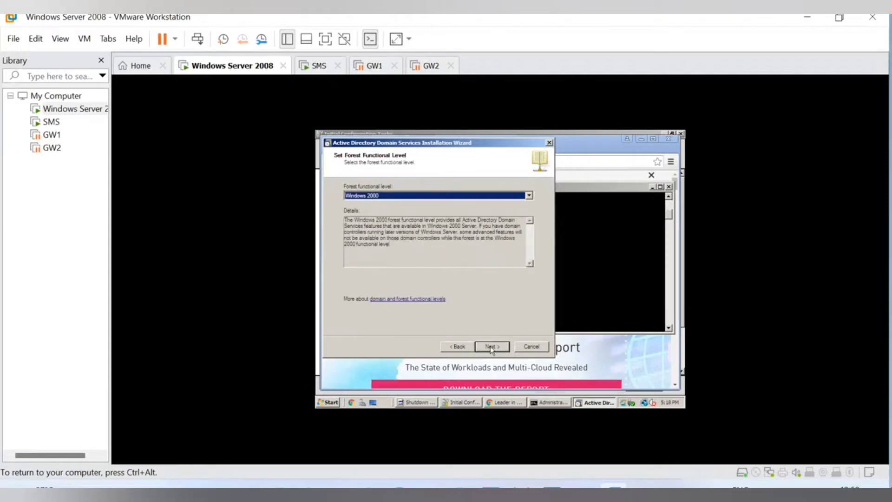
pyautogui.click(529, 196)
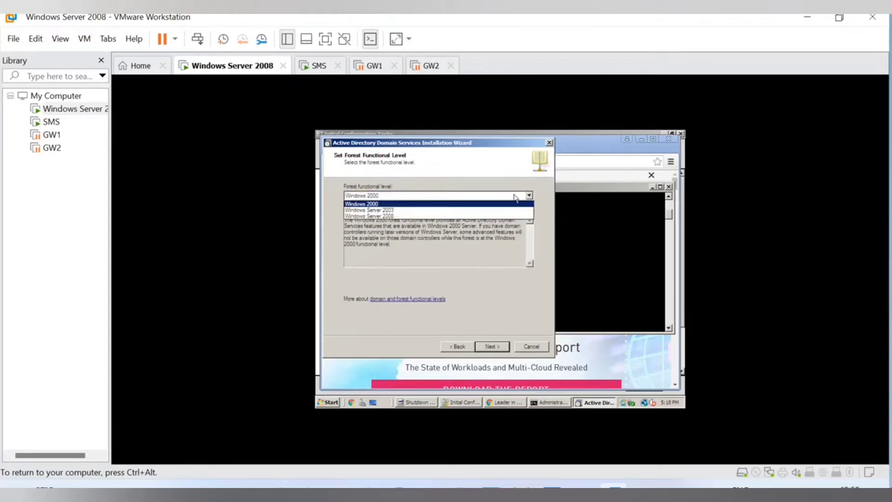
pyautogui.click(360, 216)
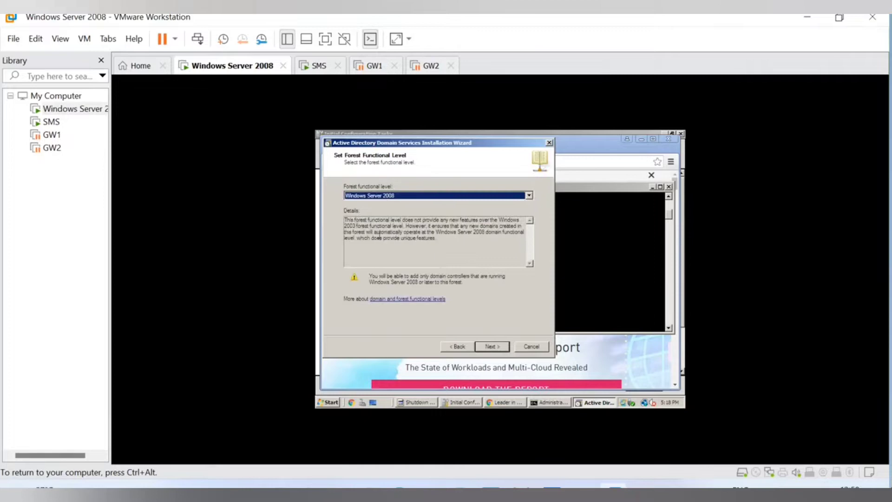
pyautogui.click(495, 346)
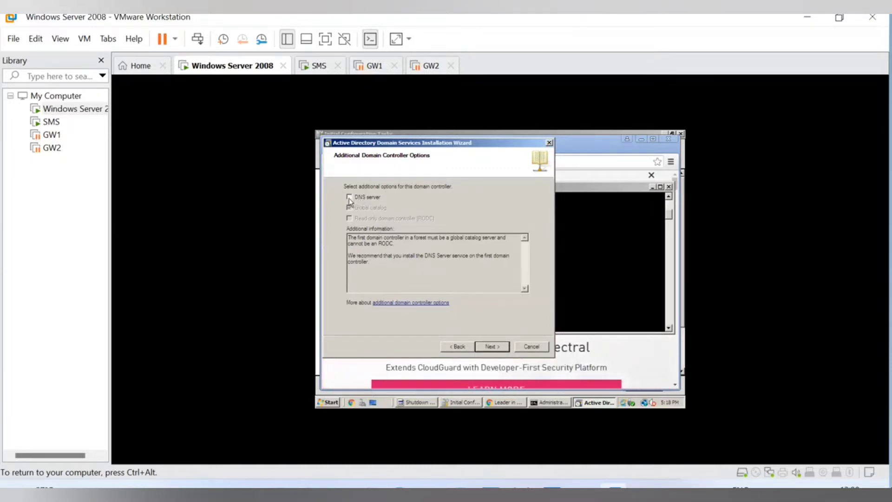
# Keep the DNS server role included rather than skipping DNS installation.
pyautogui.click(495, 349)
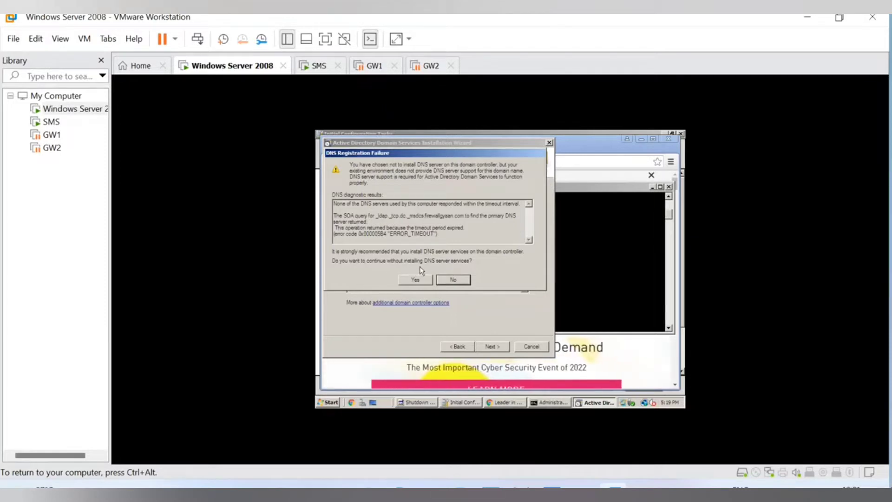
pyautogui.click(451, 281)
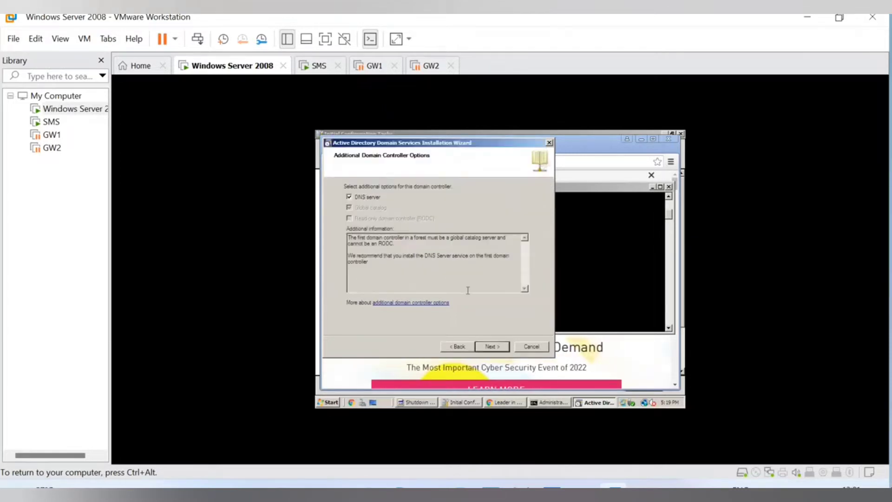
pyautogui.click(492, 347)
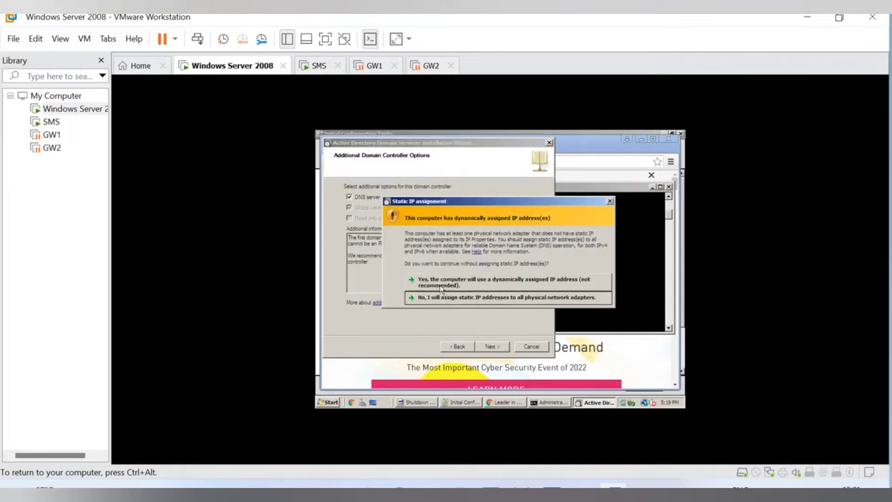
# Accept the dynamically assigned IP address warning and the DNS delegation warning.
pyautogui.click(464, 299)
pyautogui.click(493, 347)
pyautogui.click(462, 283)
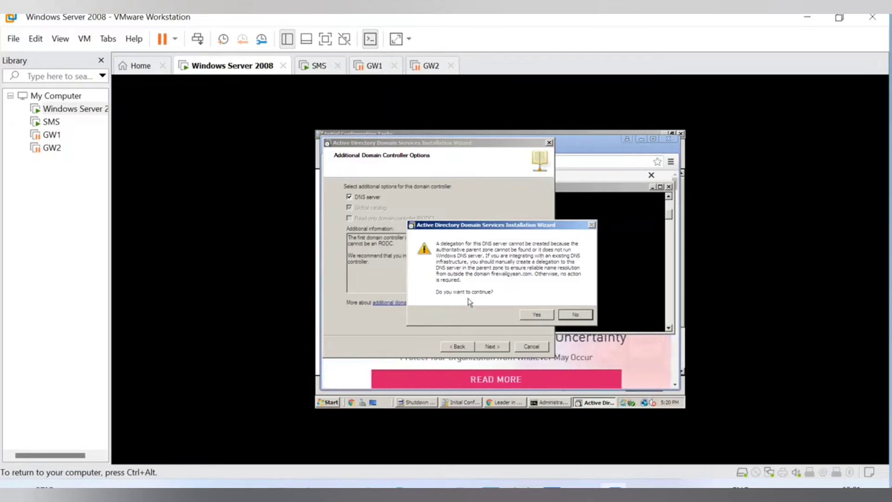
pyautogui.click(540, 314)
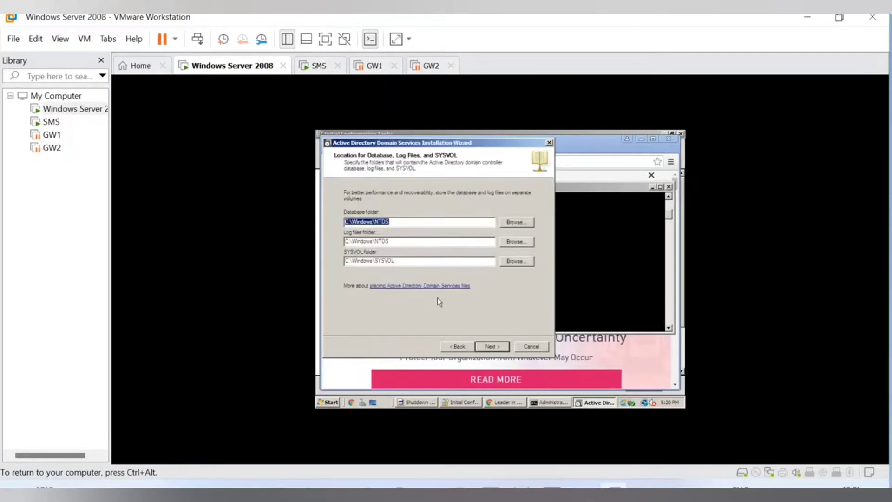
# Keep default NTDS and SYSVOL folders, set the Restore Mode password, and start installation.
pyautogui.click(502, 349)
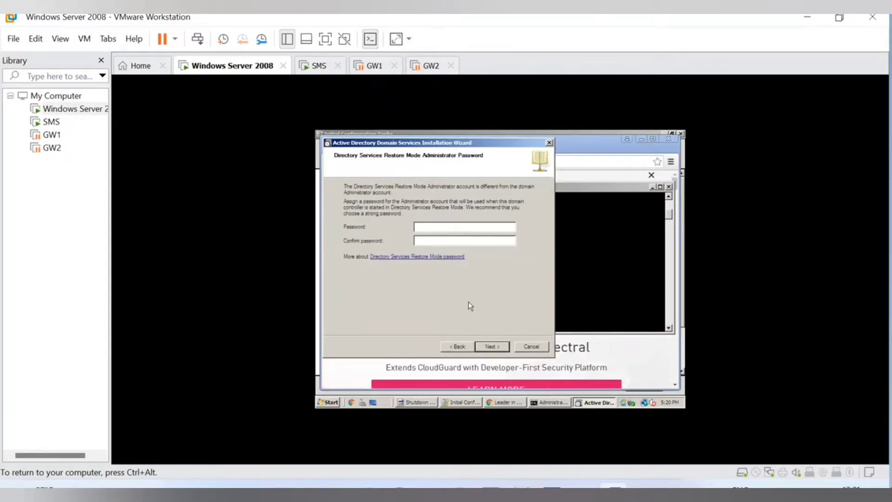
pyautogui.write('••••••••••••••••••')
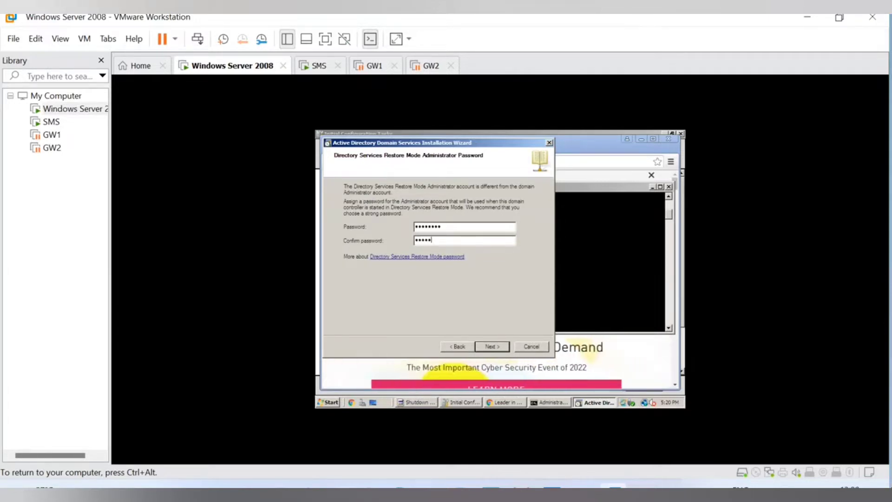
pyautogui.click(496, 346)
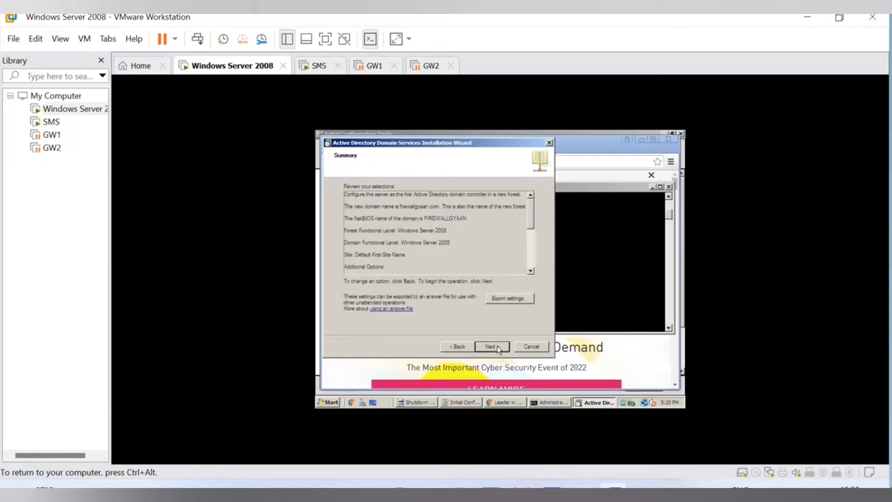
pyautogui.click(490, 349)
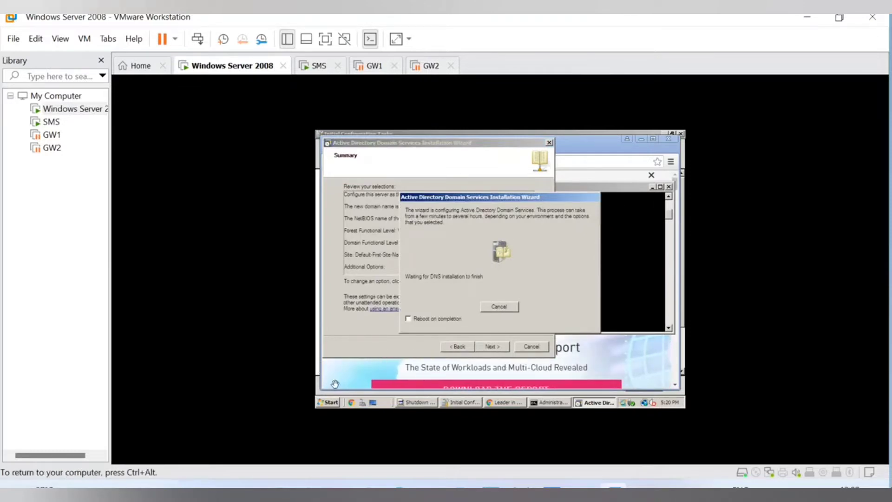
# Tick 'Reboot on completion' so the server restarts once AD DS finishes installing.
pyautogui.click(409, 319)
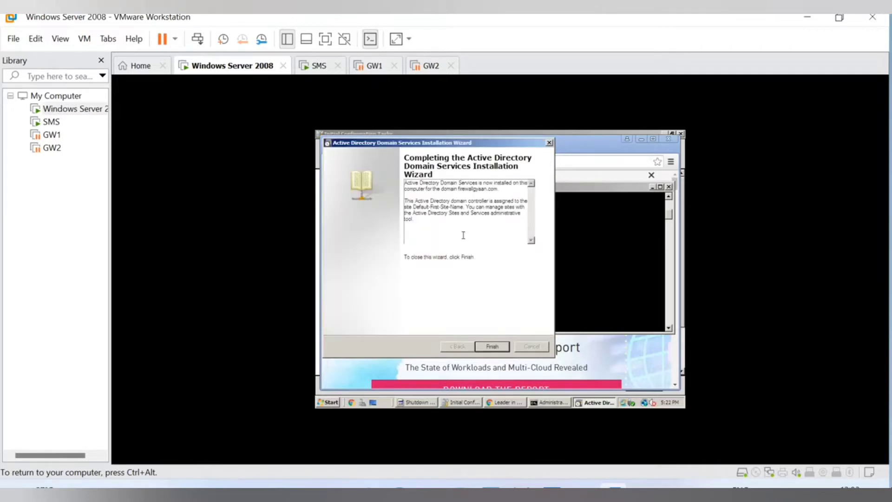
# Finish the wizard and choose Restart Now to reboot the Windows Server 2008 guest.
pyautogui.click(504, 350)
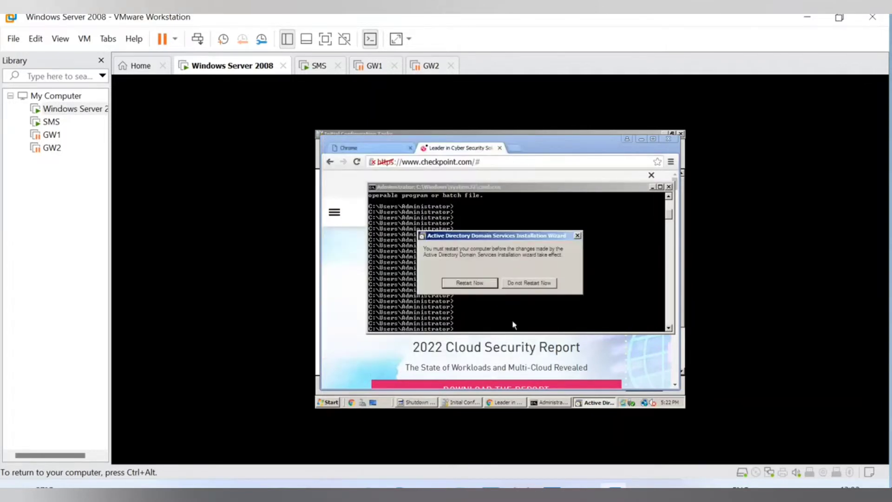
pyautogui.click(469, 284)
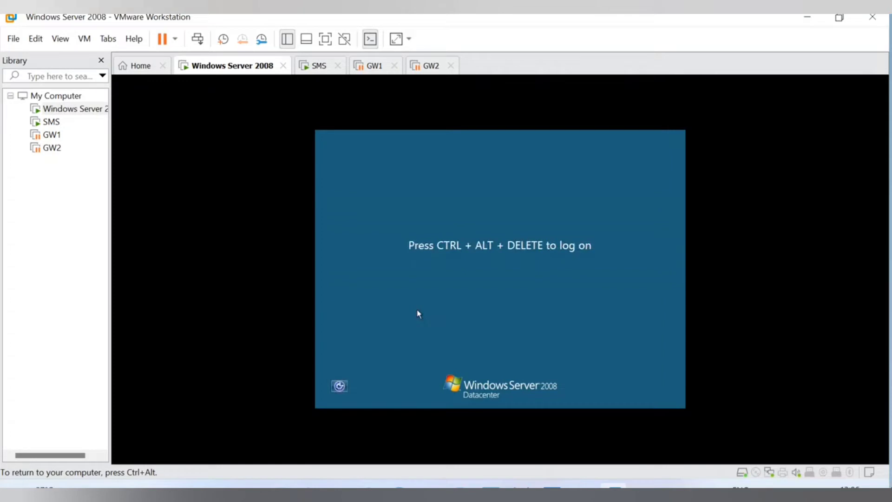
# Send Ctrl+Alt+Del to the guest and log on as Administrator, retrying after a wrong password.
pyautogui.hotkey('ctrl', 'alt')
pyautogui.click(84, 38)
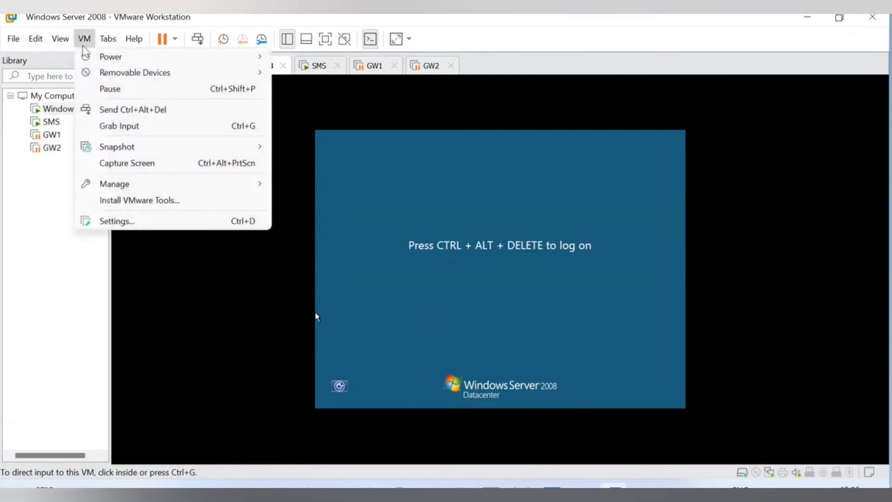
pyautogui.click(142, 109)
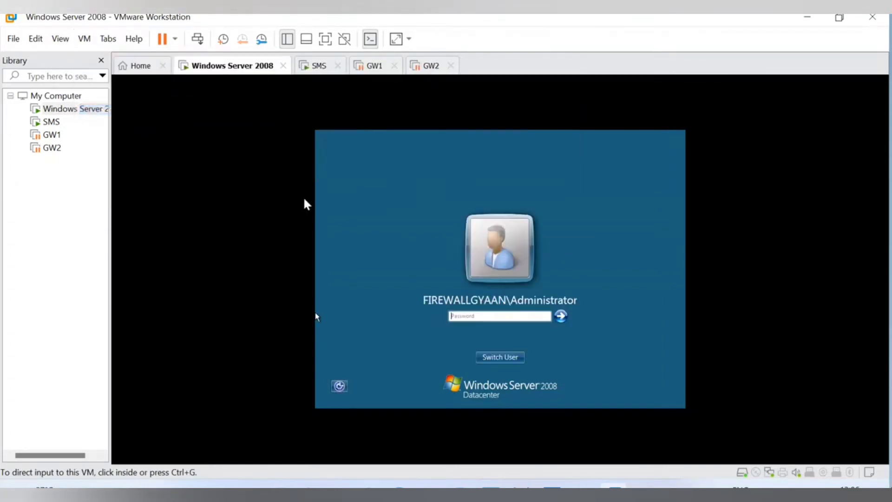
pyautogui.click(478, 316)
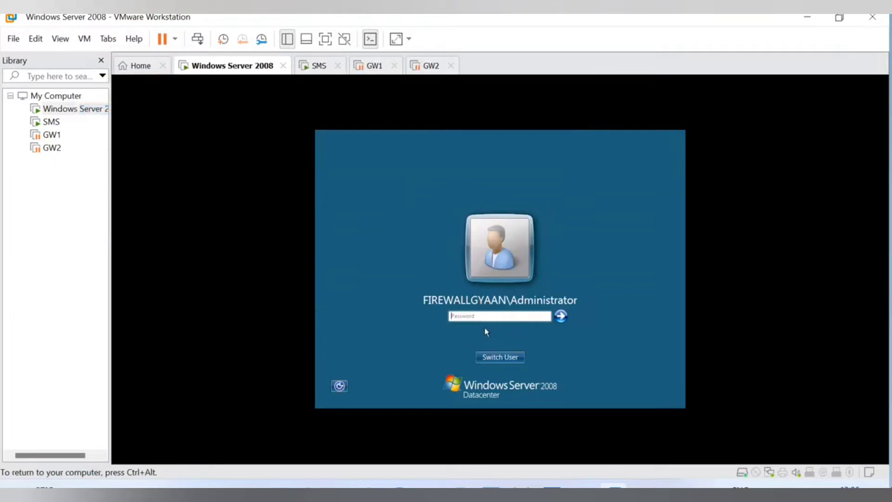
pyautogui.write('******************')
pyautogui.click(563, 320)
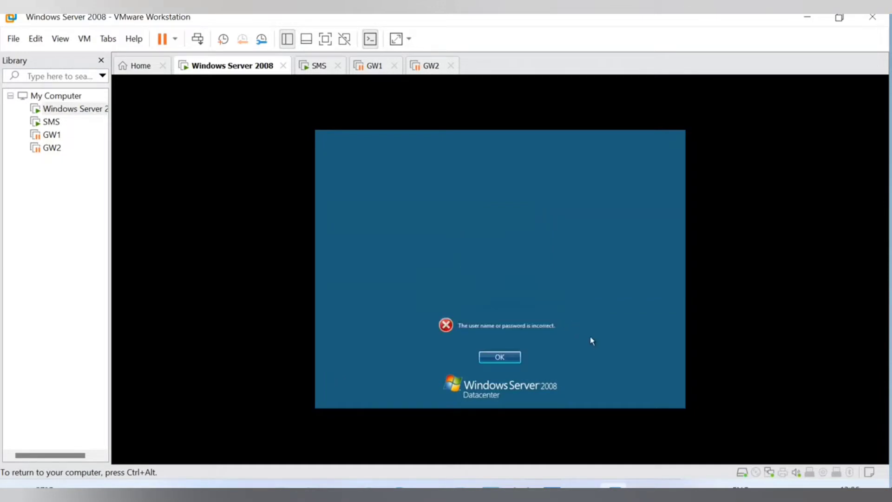
pyautogui.click(509, 356)
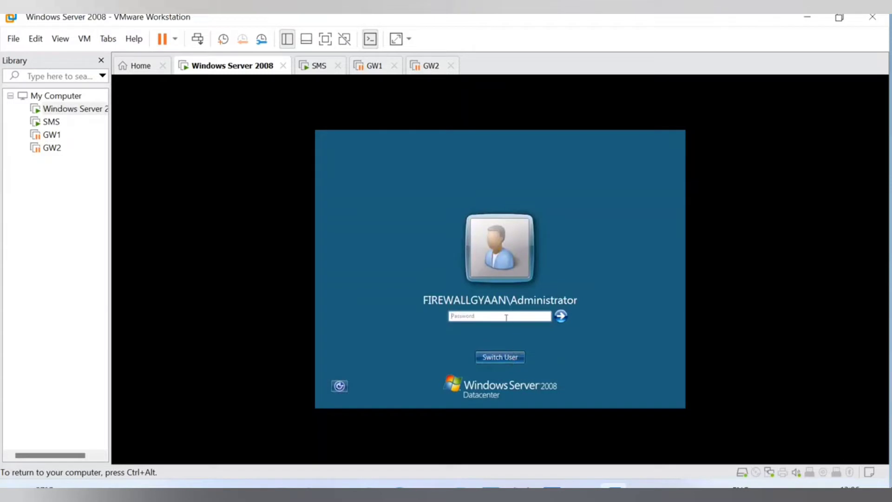
pyautogui.write('**********')
pyautogui.click(559, 317)
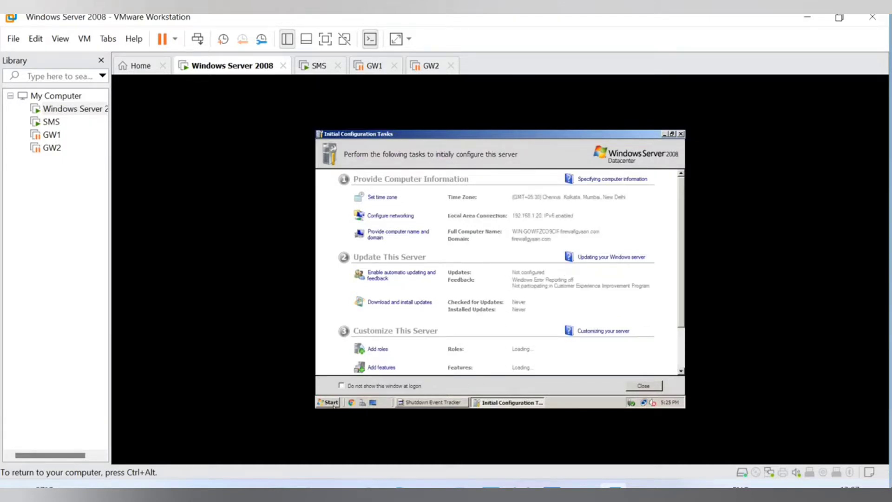
# Search the guest Start menu for cmd and launch Command Prompt.
pyautogui.click(331, 403)
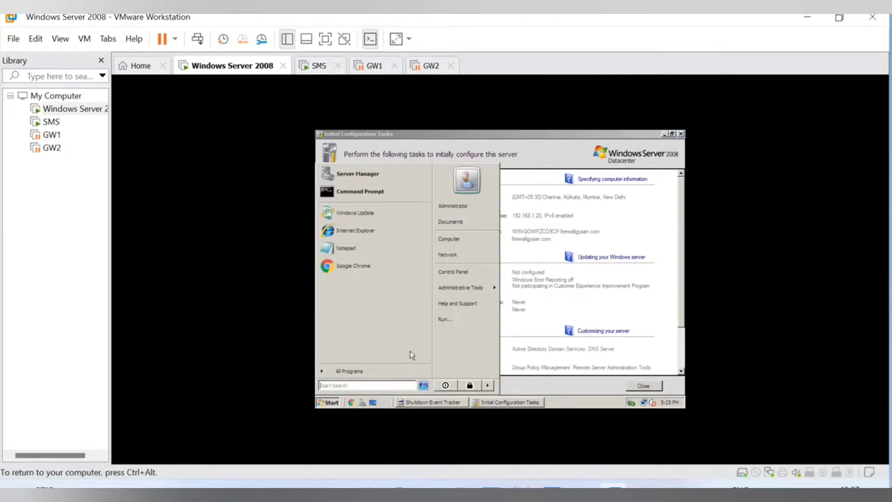
pyautogui.click(337, 386)
pyautogui.write('cm')
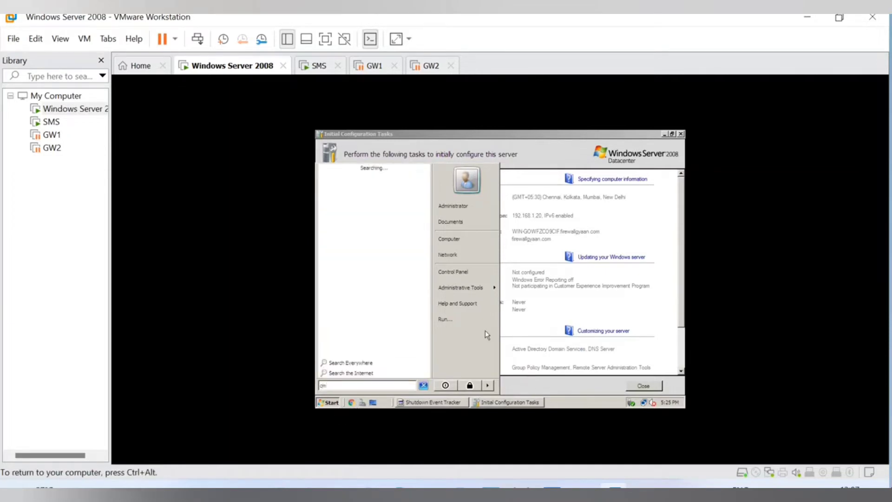
pyautogui.write('d')
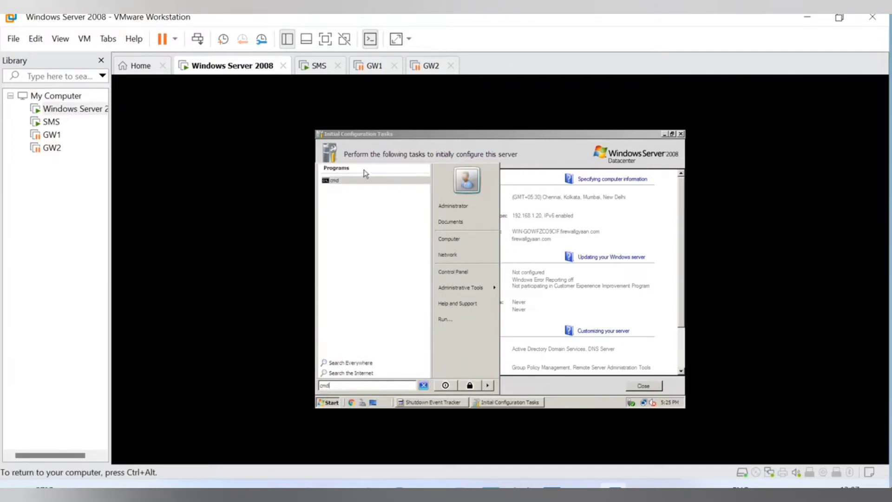
pyautogui.click(332, 180)
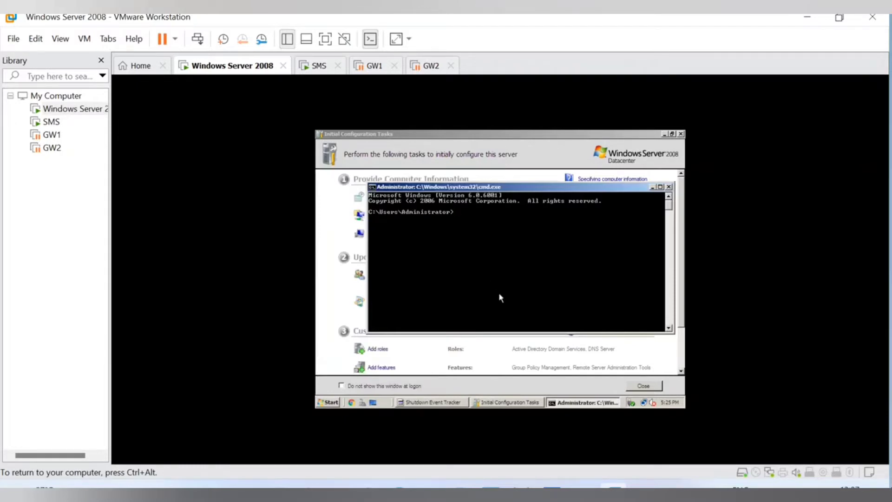
# Look up the Administrator's DN with 'dsquery user -name administrator' and capture the output with Snipping Tool.
pyautogui.write('dsquery user -name administrato')
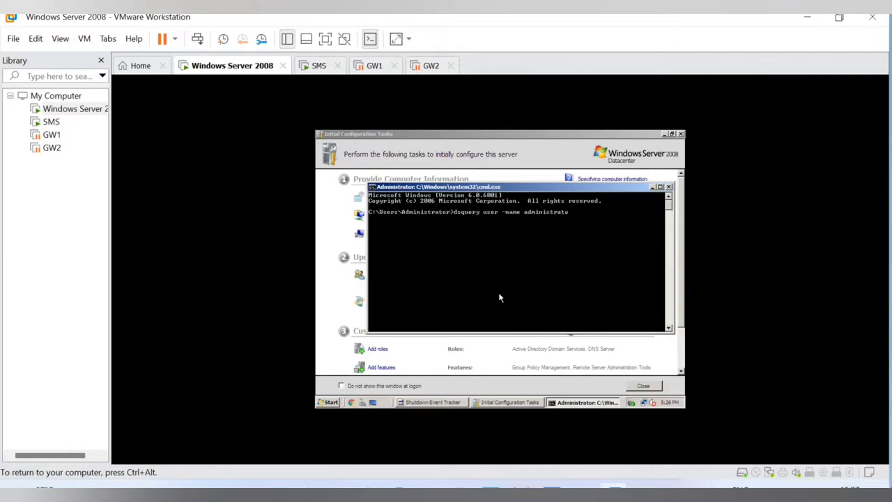
pyautogui.write('r')
pyautogui.press('Return')
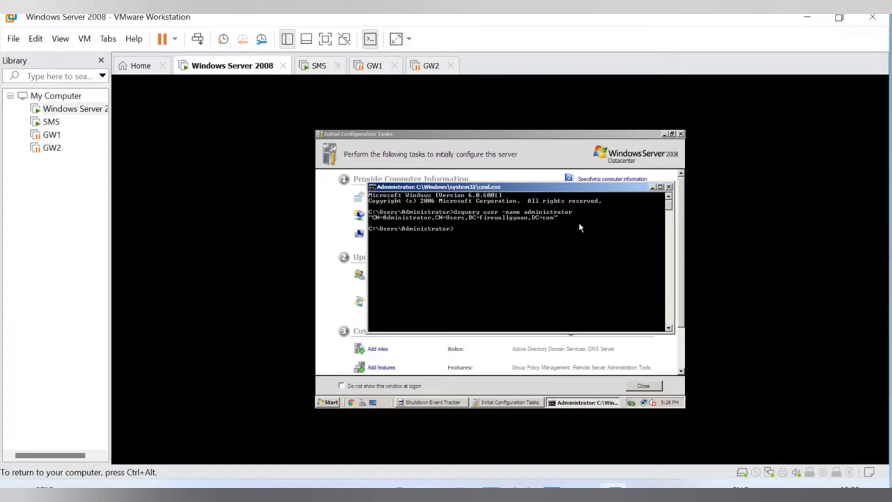
pyautogui.press('super')
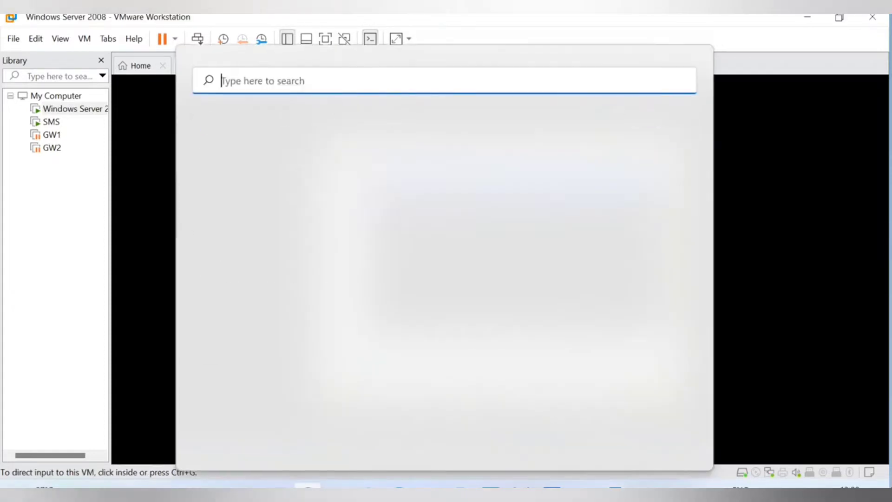
pyautogui.write('snipping Tool')
pyautogui.click(314, 213)
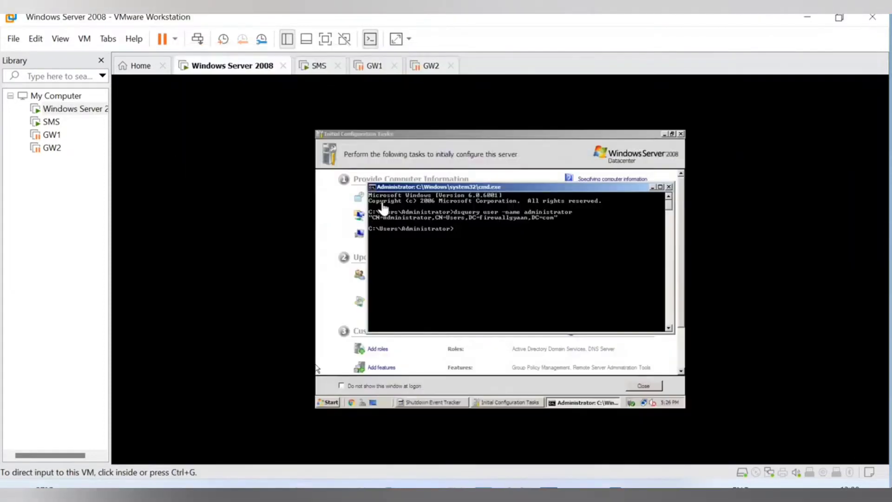
pyautogui.press('super+shift+s')
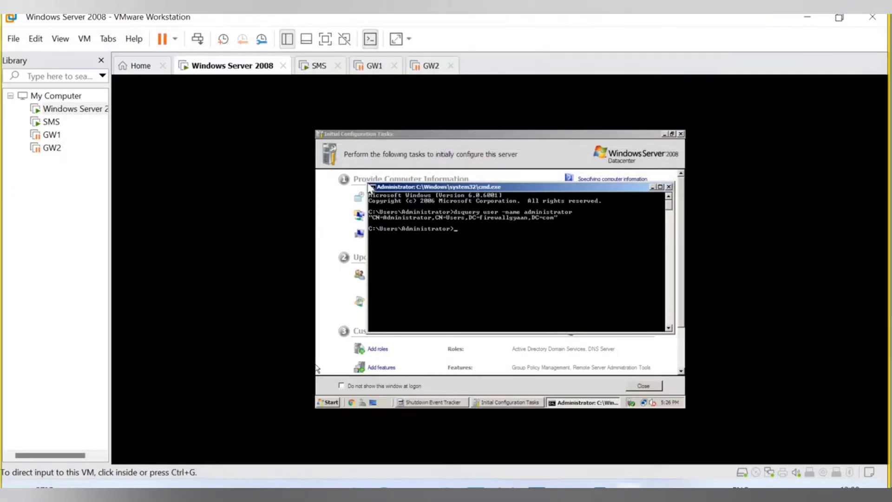
pyautogui.moveTo(323, 140); pyautogui.dragTo(715, 425)
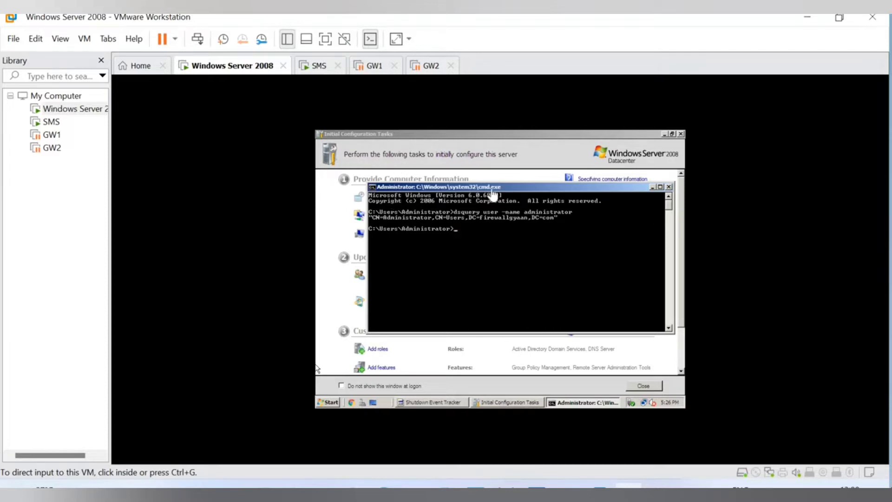
# Close the guest's command prompt and minimise VMware Workstation.
pyautogui.click(652, 386)
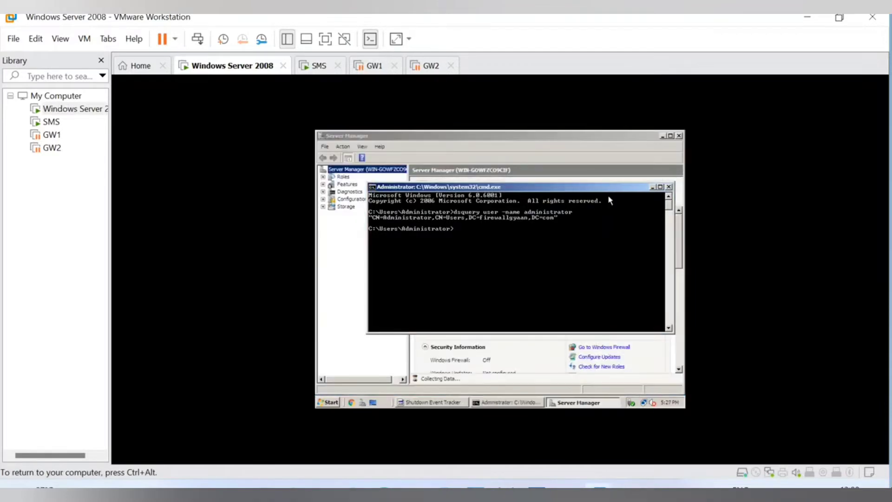
pyautogui.click(669, 186)
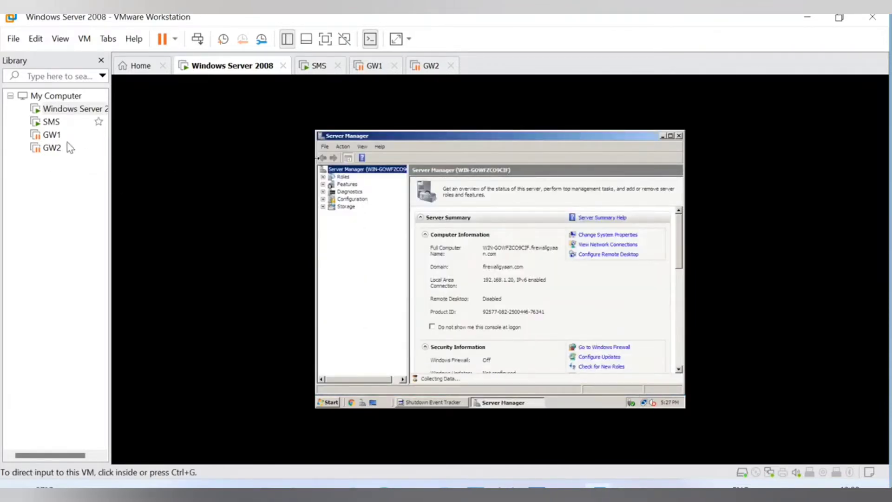
pyautogui.click(804, 22)
# Launch SmartConsole R81.10 and log in to server 192.168.1.100 with the account password.
pyautogui.click(78, 109)
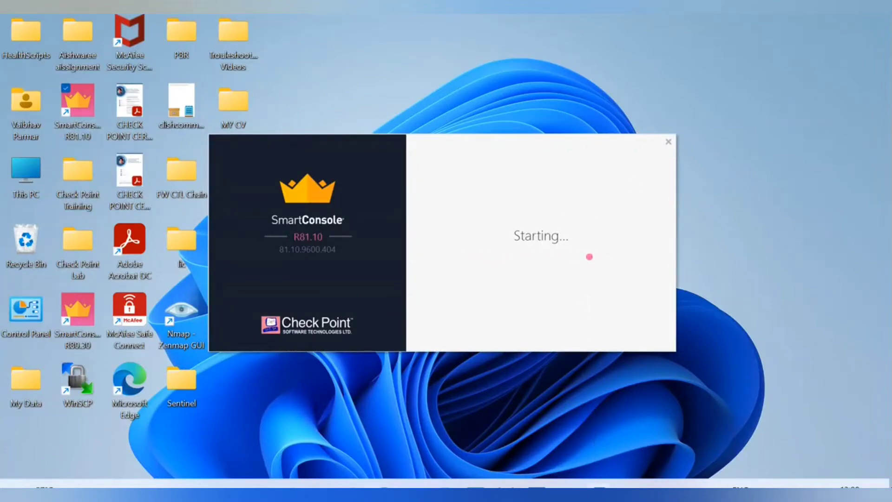
pyautogui.moveTo(611, 494)
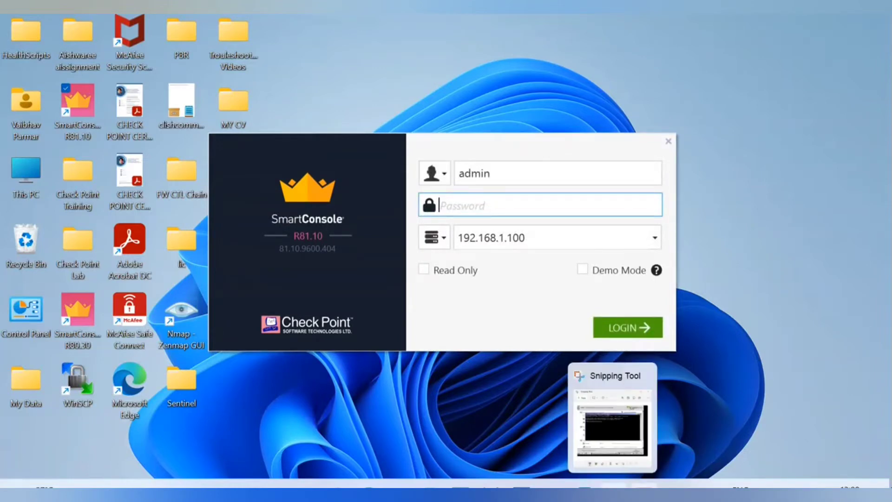
pyautogui.moveTo(643, 495)
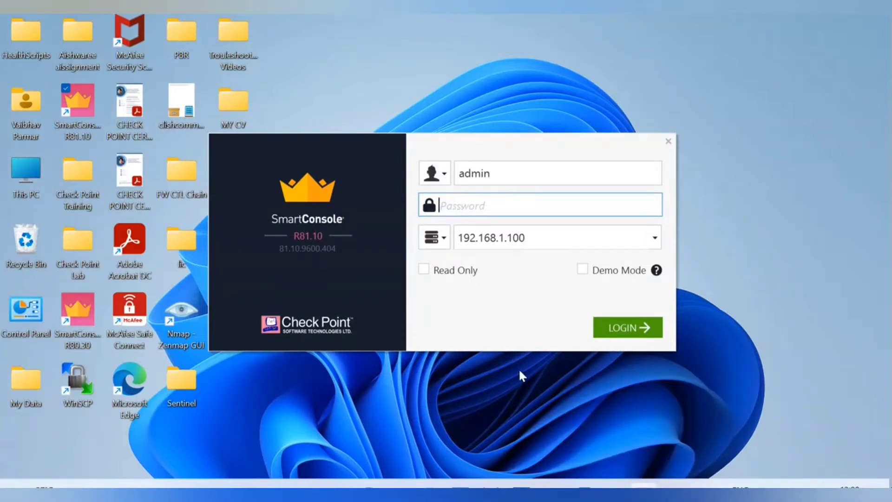
pyautogui.write('••••••••')
pyautogui.click(629, 326)
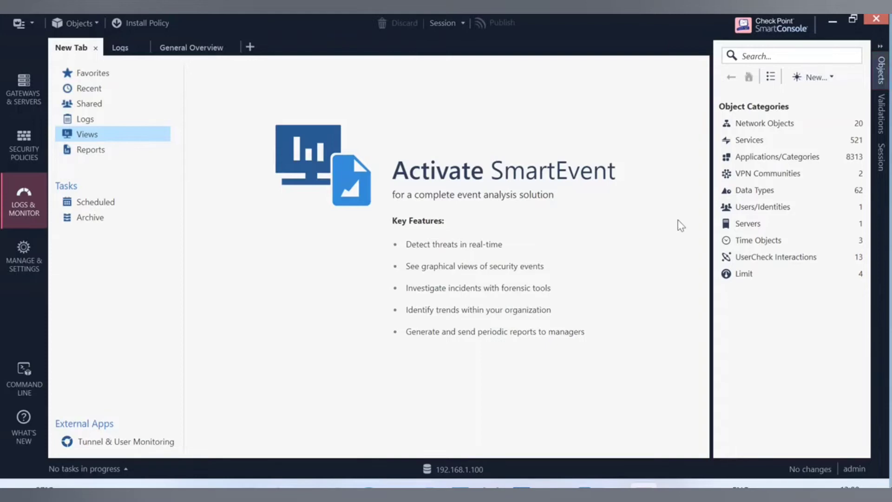
# Show Gateways & Servers and review User Directory in Global Properties without saving changes.
pyautogui.click(21, 98)
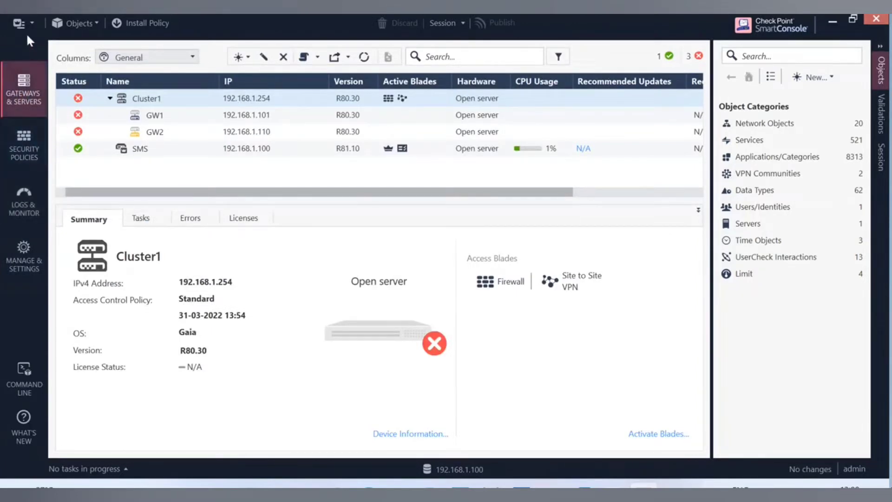
pyautogui.click(35, 22)
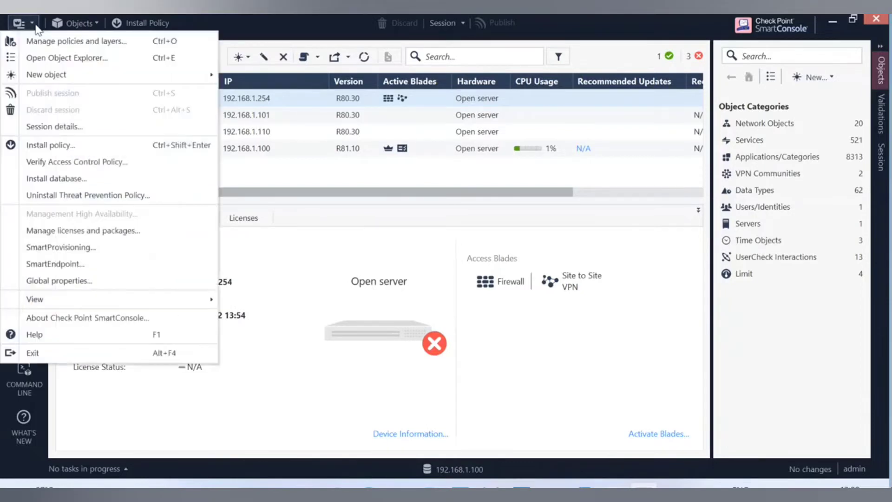
pyautogui.click(63, 285)
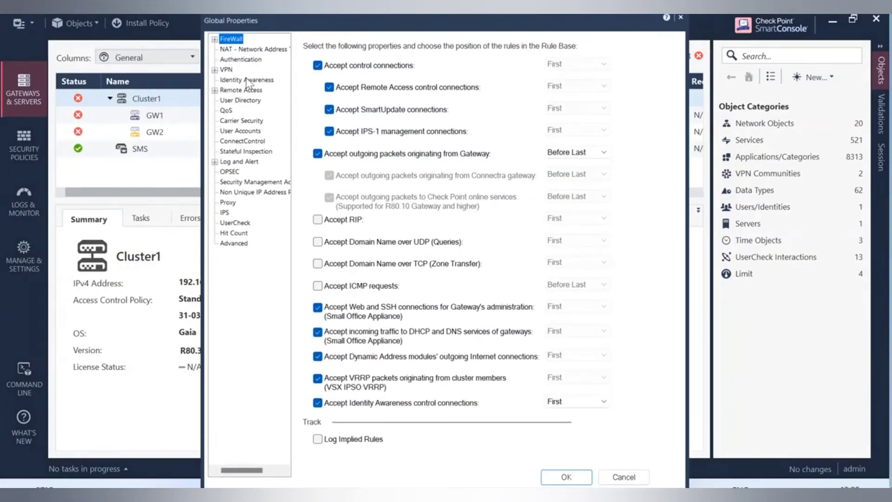
pyautogui.click(244, 101)
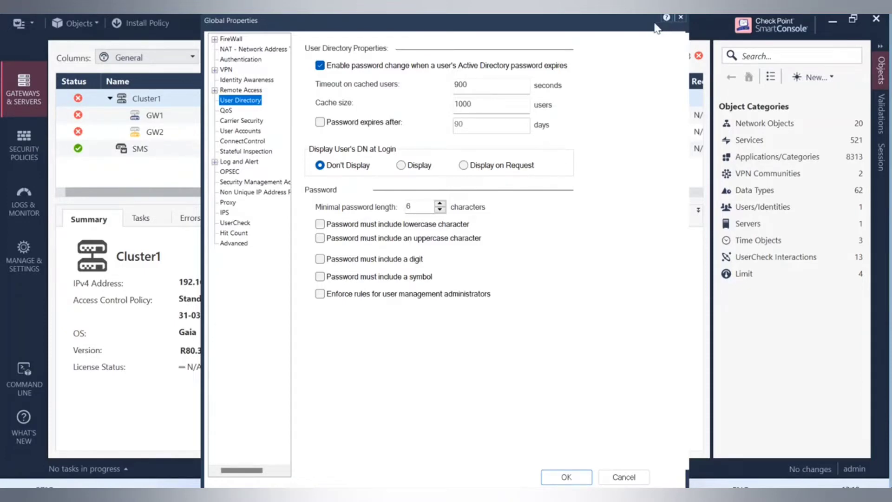
pyautogui.click(680, 18)
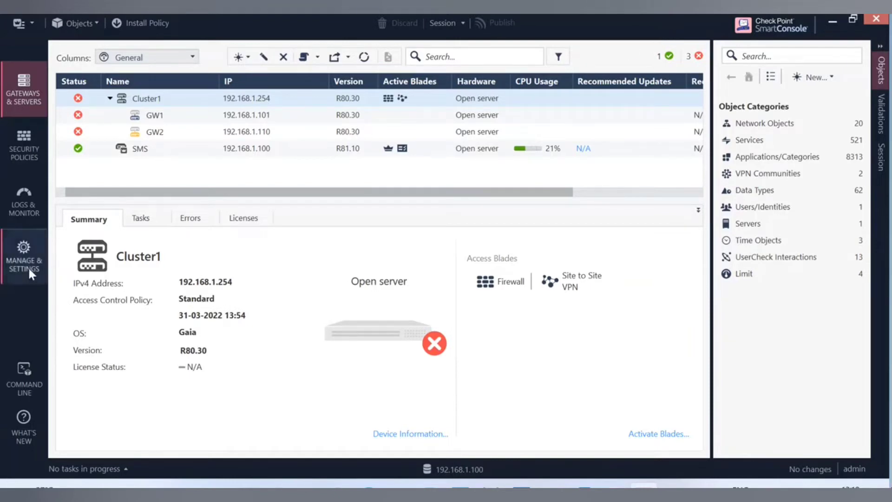
pyautogui.click(98, 26)
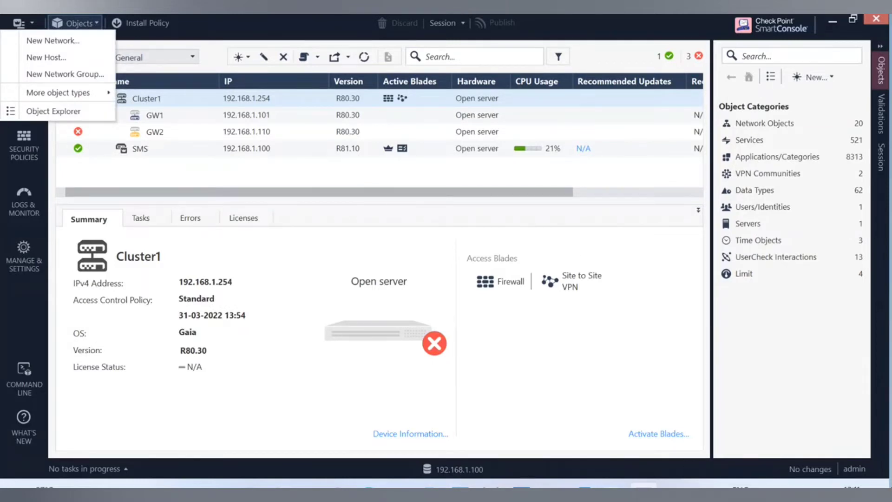
# Bring the Windows Server 2008 virtual machine forward from the VMware taskbar previews.
pyautogui.click(583, 486)
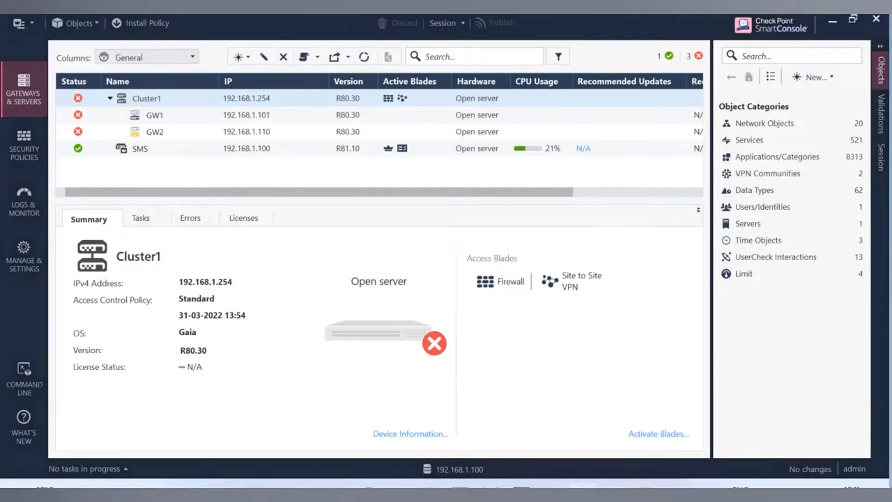
pyautogui.click(553, 487)
pyautogui.click(403, 402)
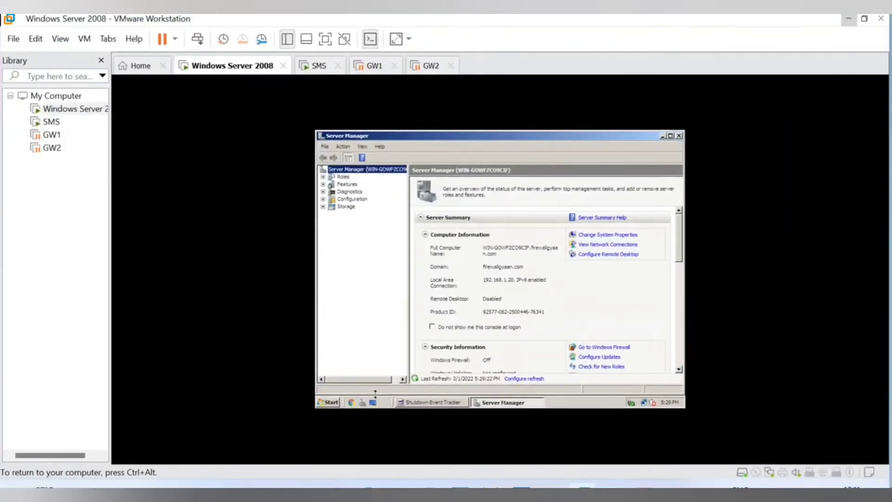
# Launch a command prompt in the Windows Server 2008 guest.
pyautogui.click(329, 402)
pyautogui.hotkey('ctrl', 'alt')
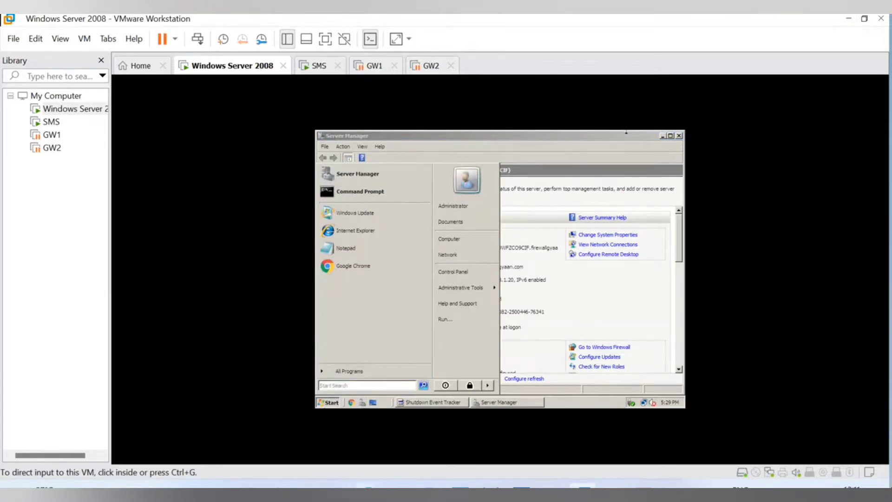
pyautogui.click(352, 412)
pyautogui.hotkey('ctrl', 'alt')
pyautogui.click(332, 385)
pyautogui.write('cmd')
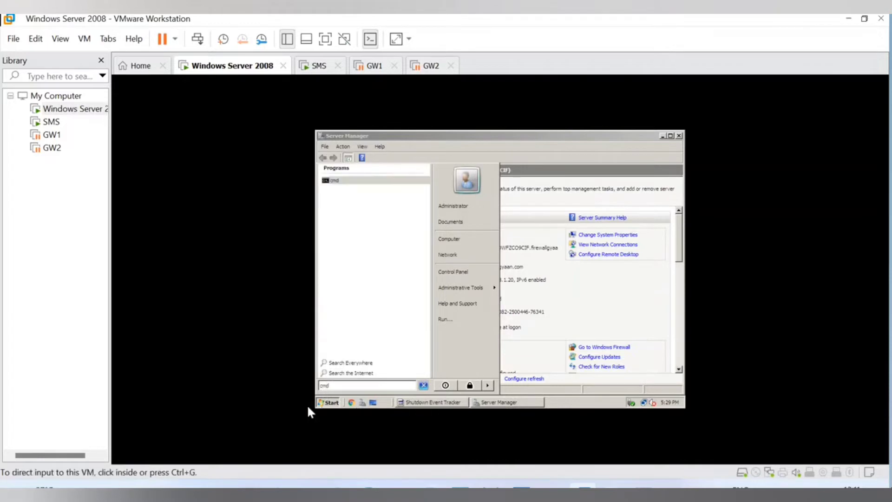
pyautogui.click(344, 186)
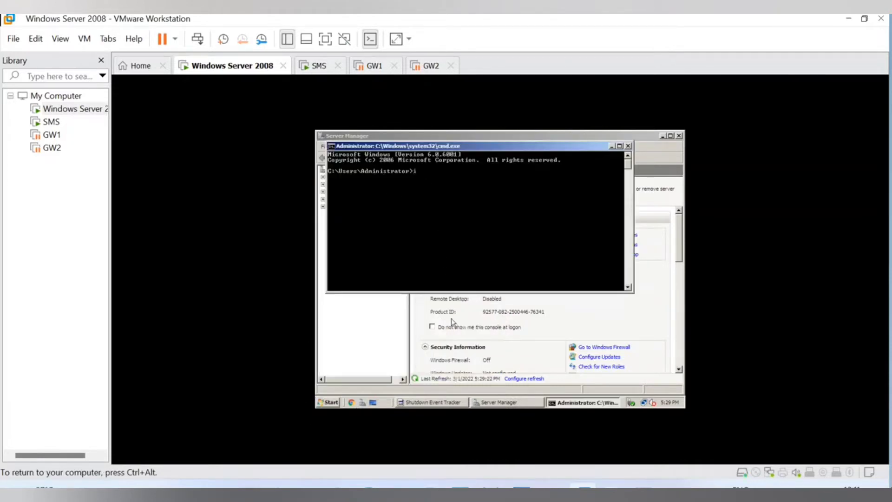
# Run ipconfig to confirm IPv4 192.168.1.20, then return to SmartConsole.
pyautogui.write('ip')
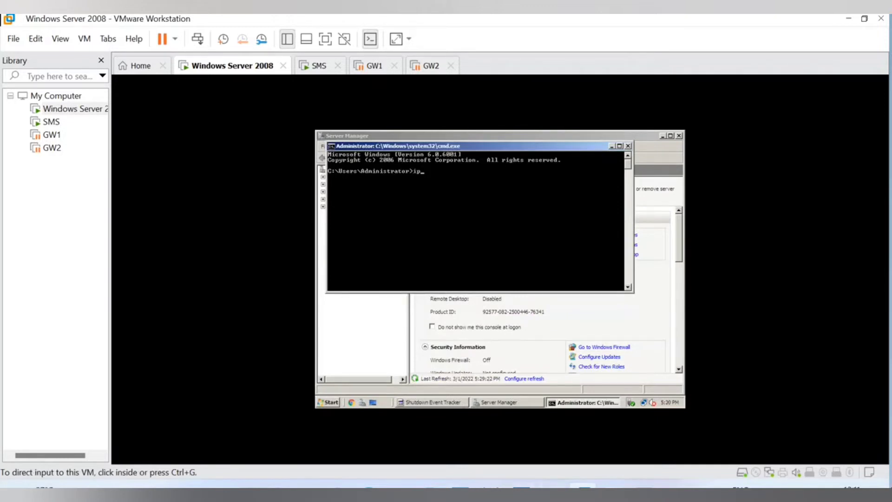
pyautogui.click(510, 196)
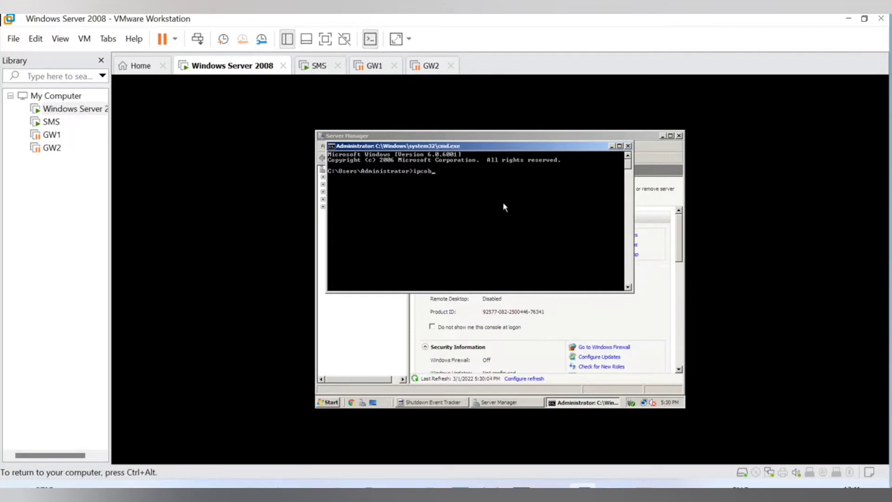
pyautogui.write('config')
pyautogui.press('Return')
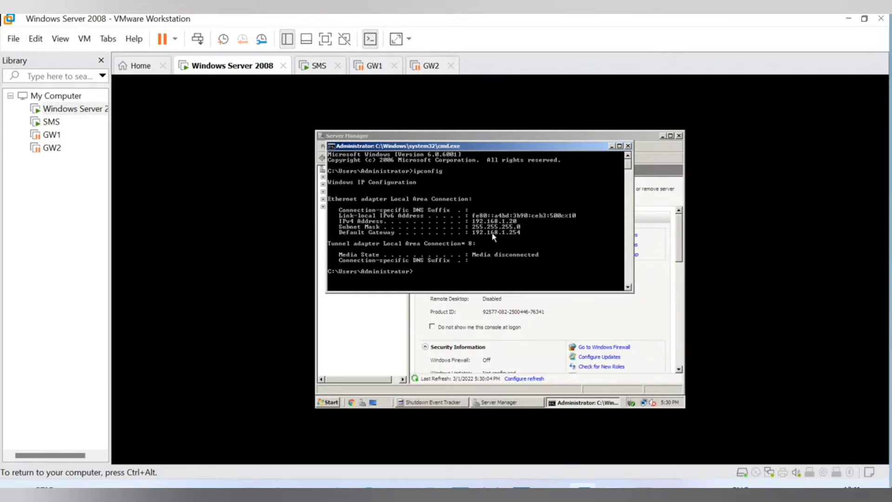
pyautogui.hotkey('ctrl', 'alt')
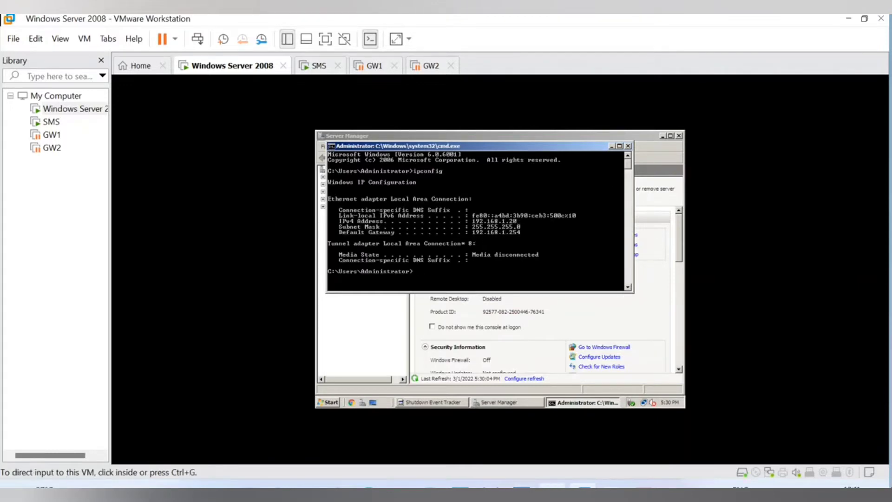
pyautogui.click(645, 489)
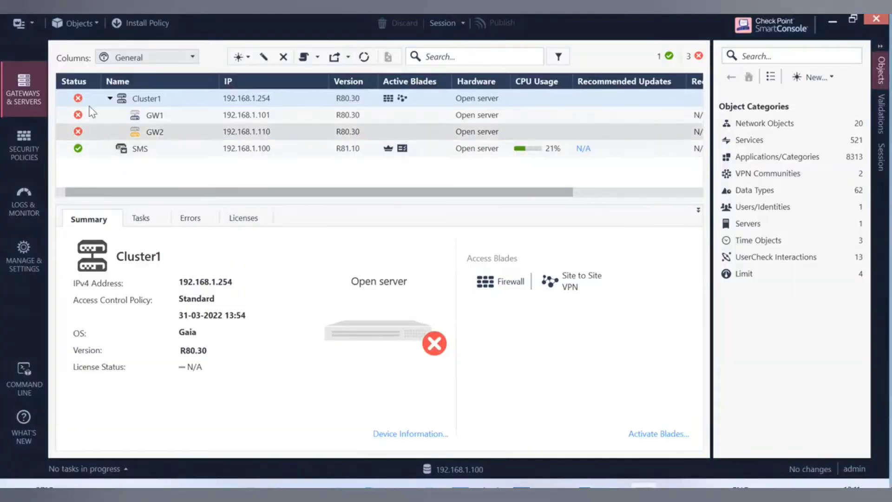
# Start a new host named AD_192.168.1.20, closing the VM's command prompt output meanwhile.
pyautogui.click(98, 23)
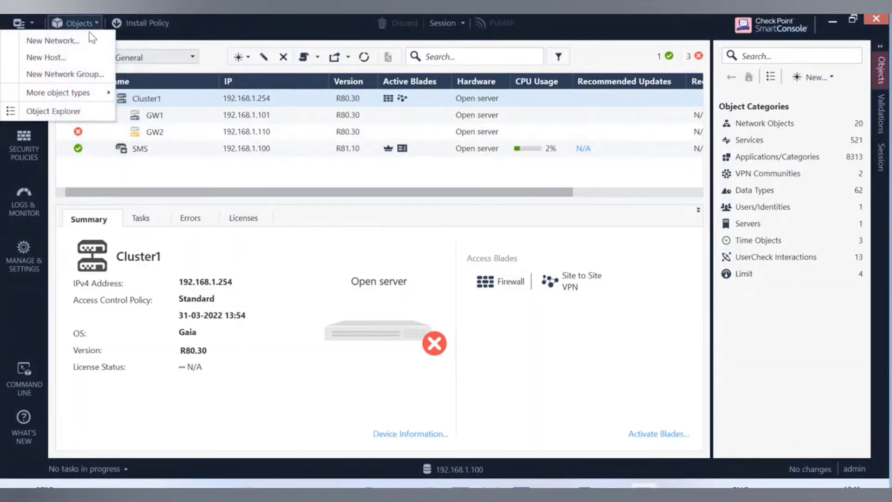
pyautogui.click(47, 57)
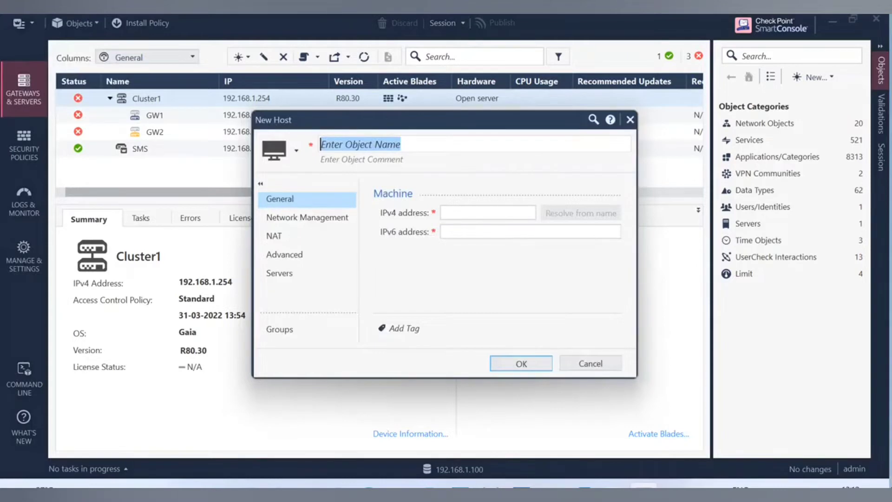
pyautogui.write('AD')
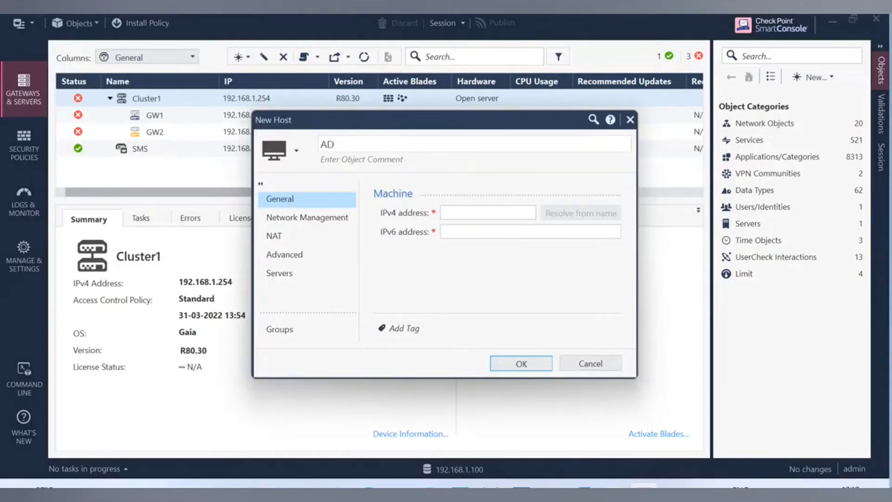
pyautogui.write('_192.168.1.20')
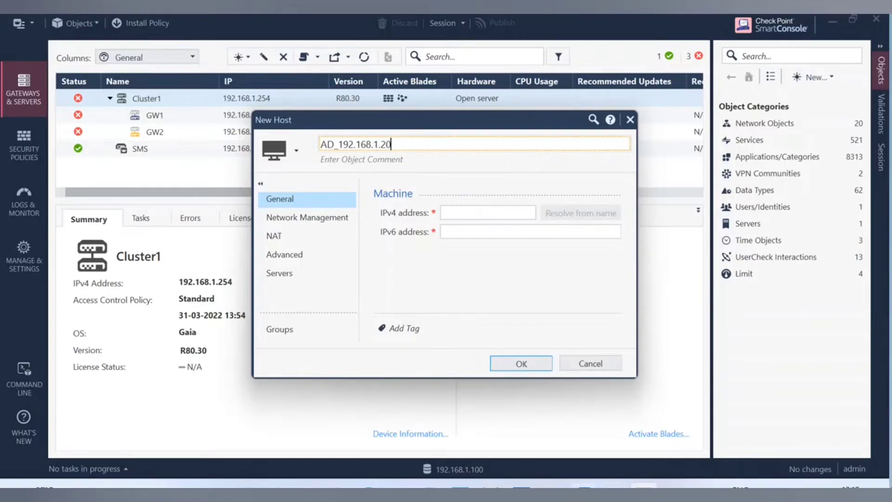
pyautogui.moveTo(599, 492)
pyautogui.click(378, 422)
pyautogui.click(377, 422)
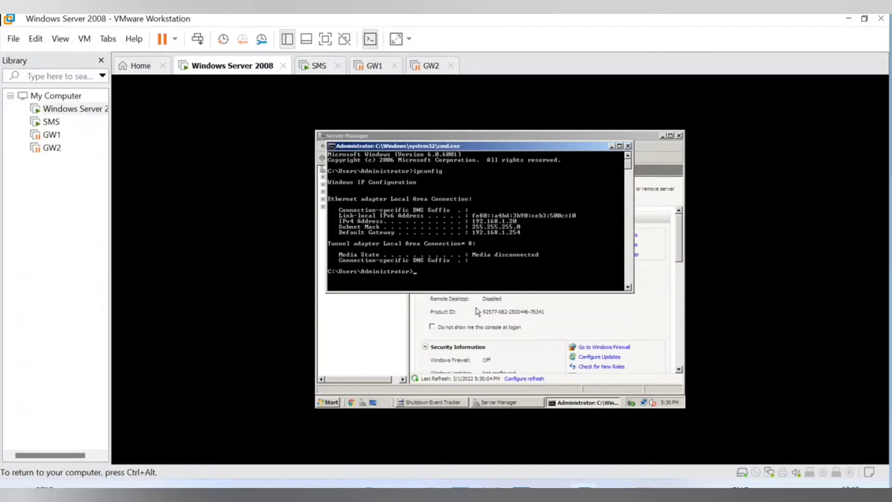
pyautogui.click(612, 146)
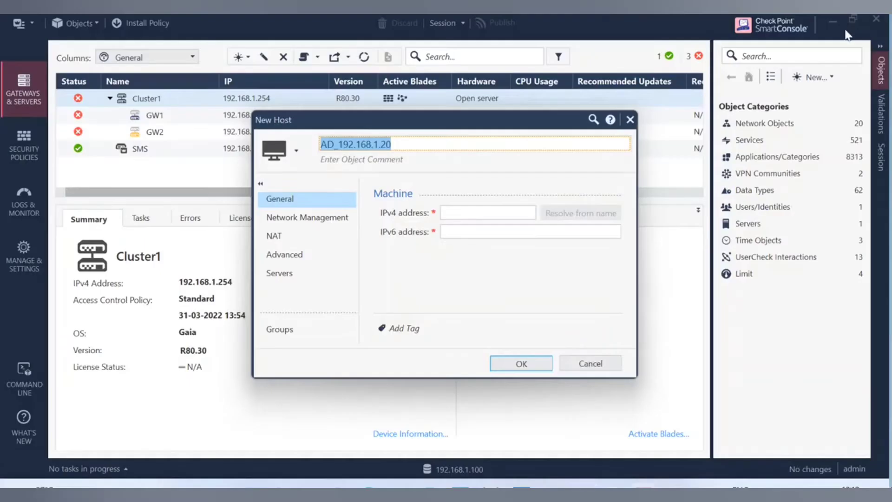
pyautogui.click(849, 20)
# Give the host IPv4 192.168.1.20 and comment 'AD Server', saving despite the duplicate-IP warning.
pyautogui.click(466, 212)
pyautogui.write('1')
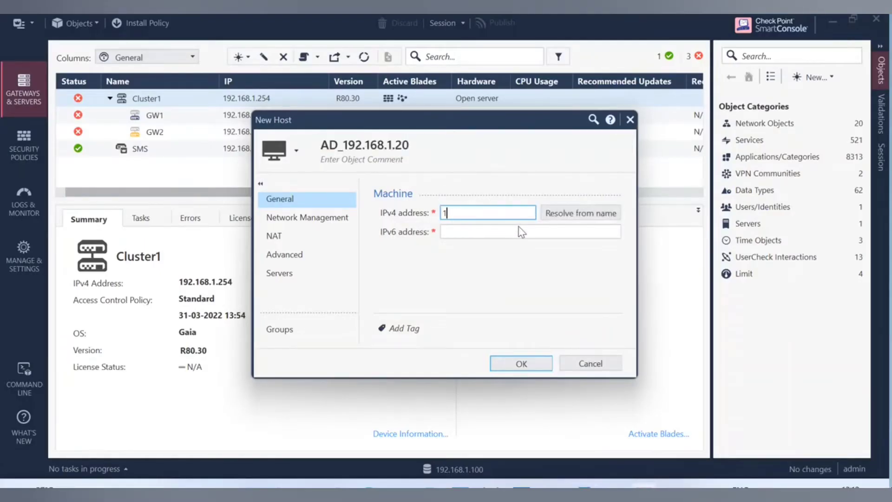
pyautogui.write('92.168.1.20')
pyautogui.click(377, 162)
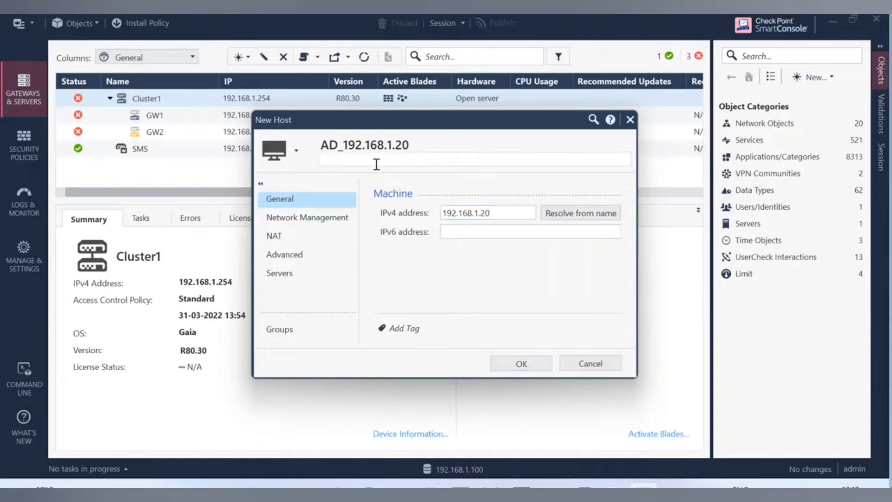
pyautogui.write('AD Server')
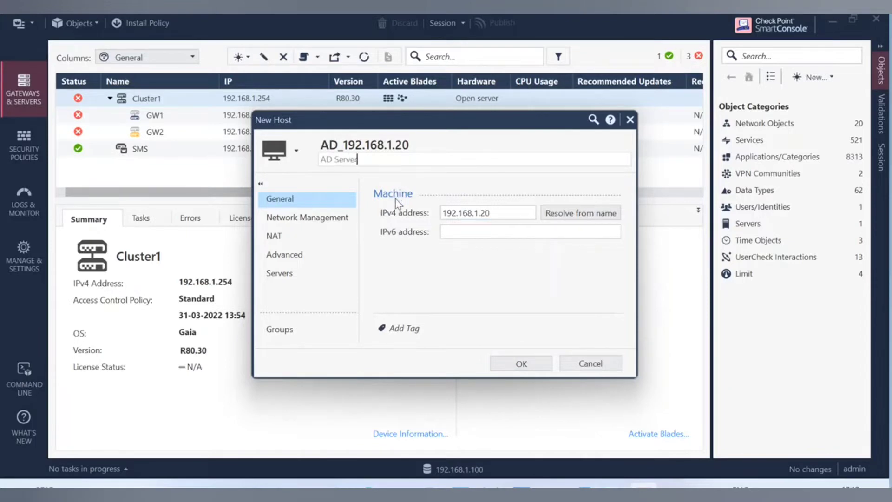
pyautogui.click(537, 366)
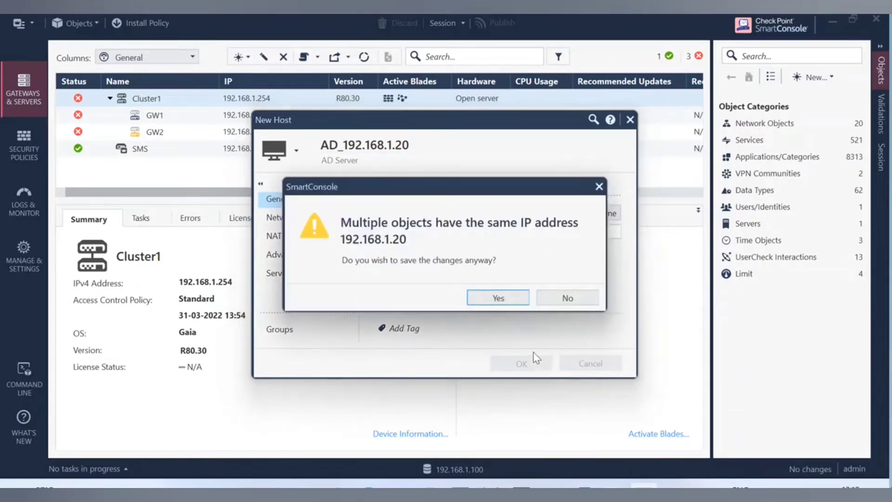
pyautogui.click(498, 298)
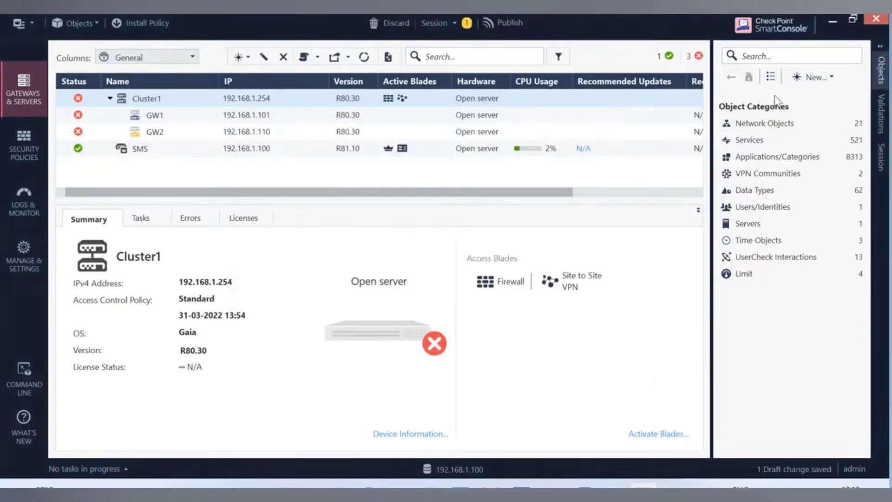
pyautogui.click(767, 57)
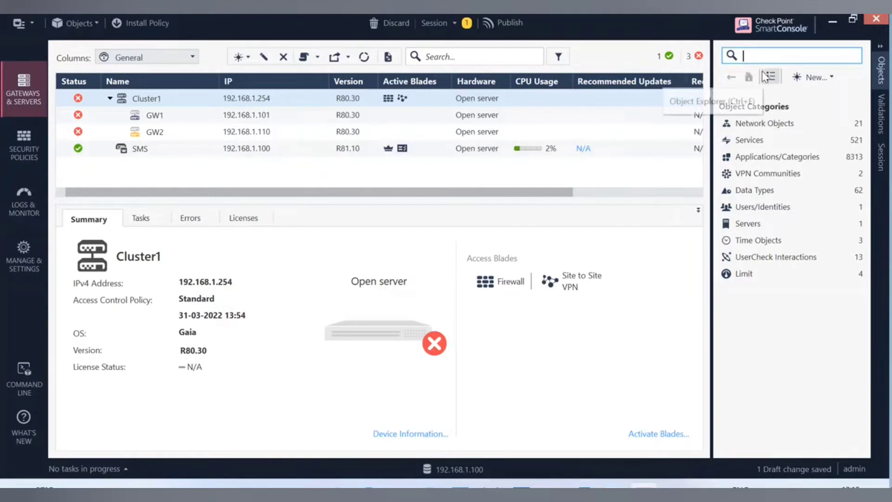
pyautogui.write('1')
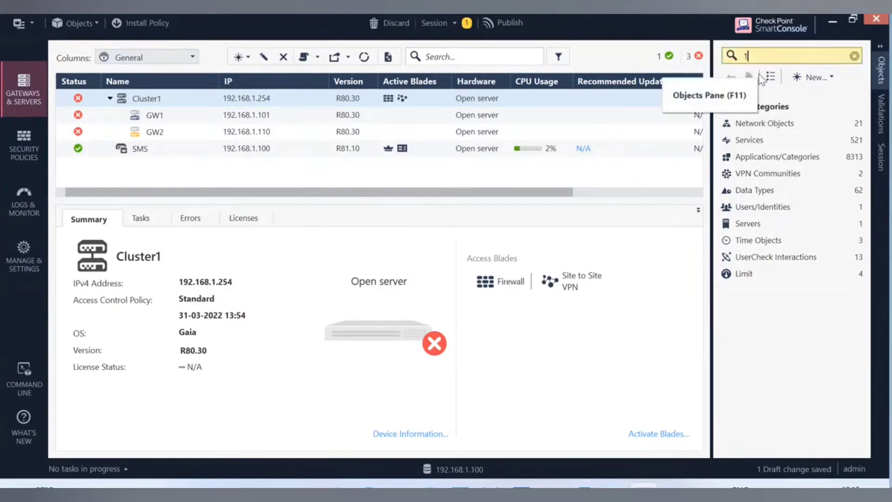
pyautogui.write('92')
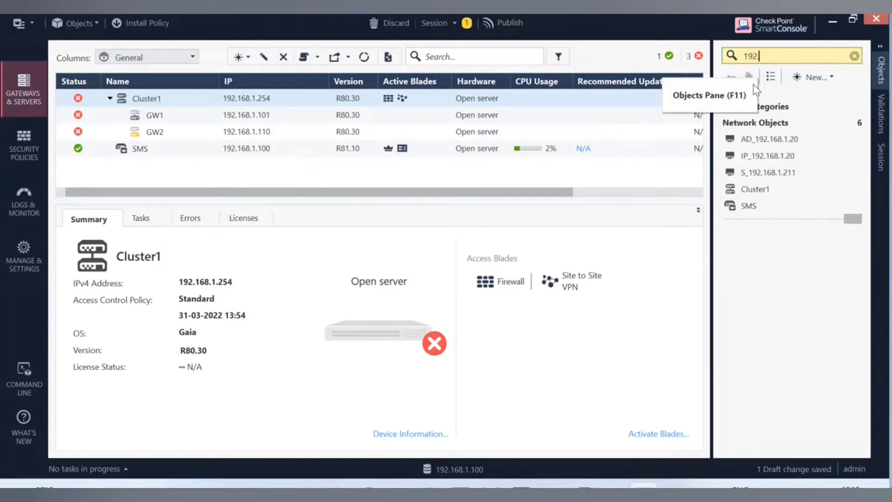
pyautogui.write('.')
# Try deleting IP_192.168.1.20 and follow Where Used to Standard policy rule 4 (Web Traffic).
pyautogui.click(770, 155)
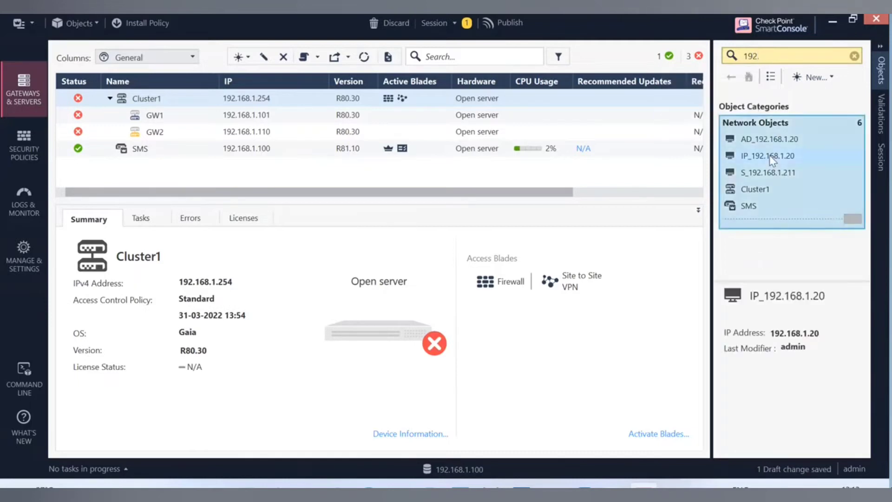
pyautogui.rightClick(769, 155)
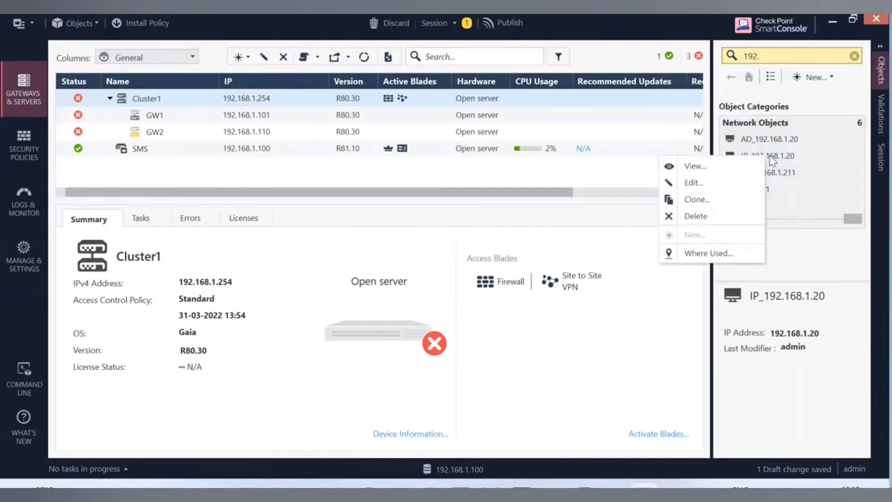
pyautogui.click(697, 217)
pyautogui.click(498, 292)
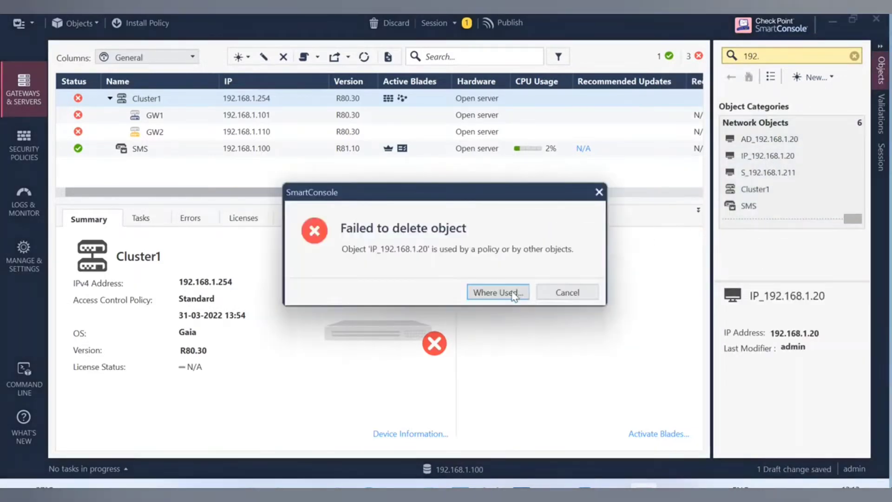
pyautogui.click(515, 292)
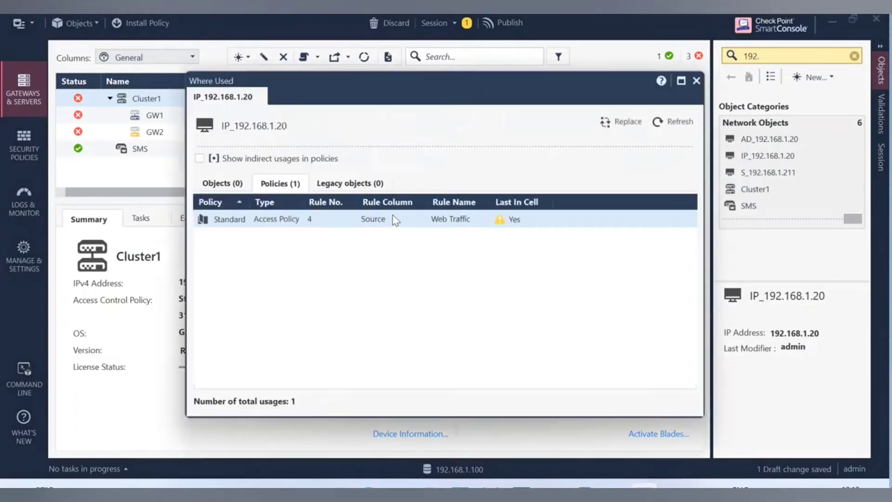
pyautogui.click(302, 227)
pyautogui.doubleClick(302, 227)
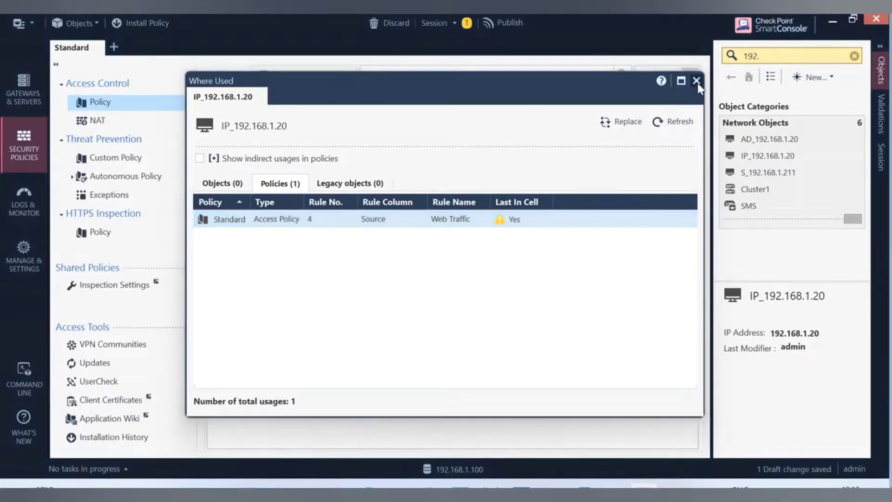
pyautogui.click(692, 83)
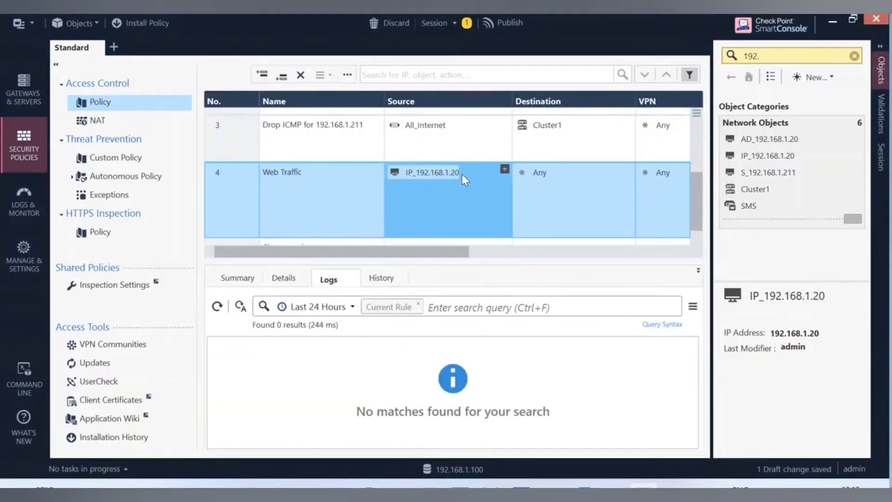
# Swap rule 4's source from IP_192.168.1.20 to AD_192.168.1.20 and clear the object search.
pyautogui.click(466, 172)
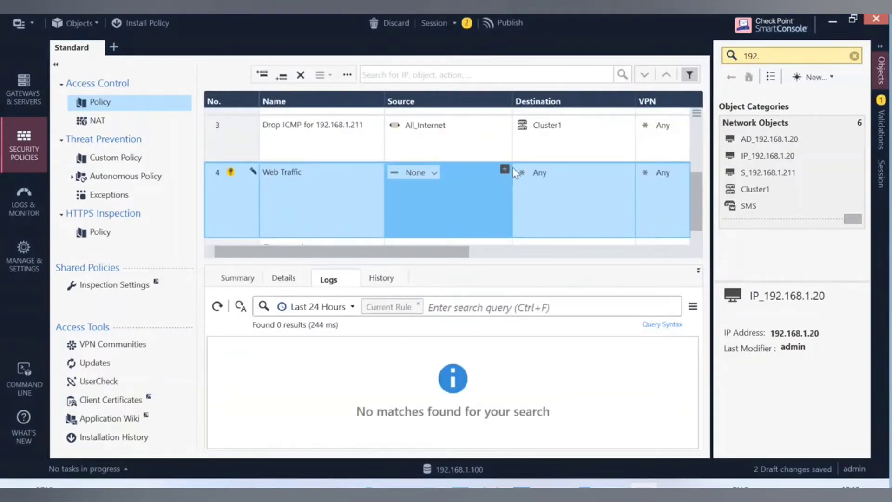
pyautogui.moveTo(431, 251); pyautogui.dragTo(414, 241)
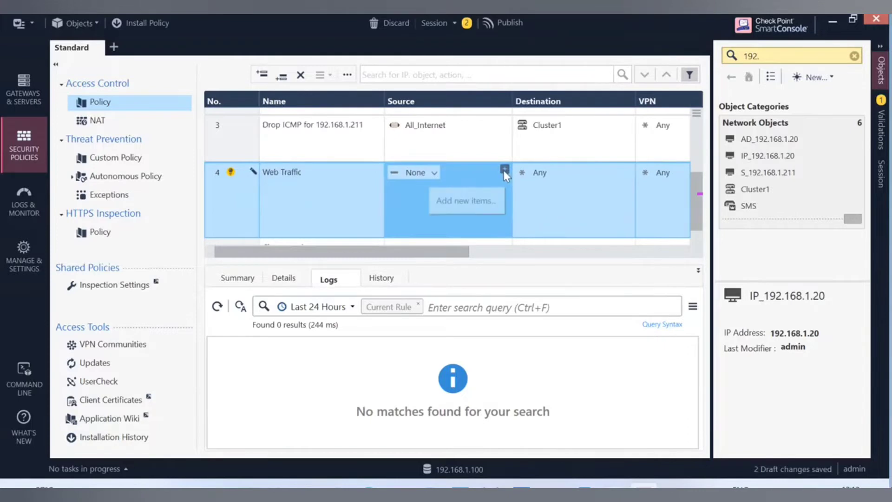
pyautogui.click(504, 169)
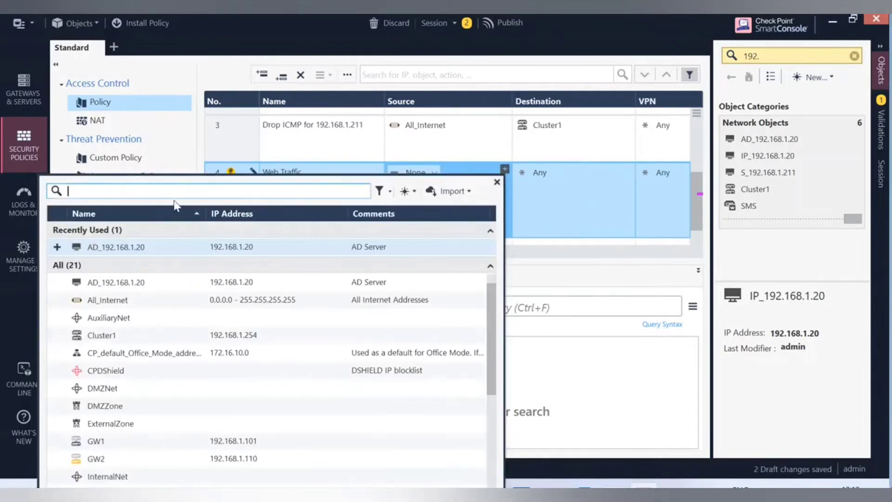
pyautogui.write('ad')
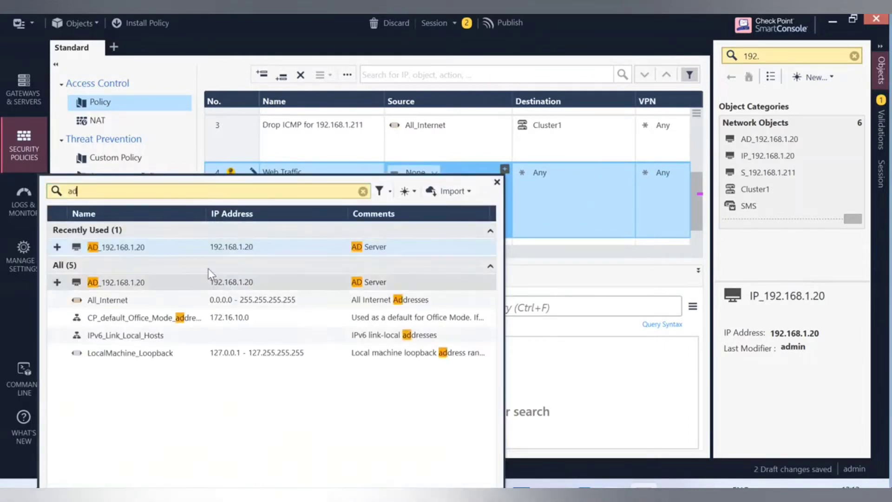
pyautogui.click(135, 251)
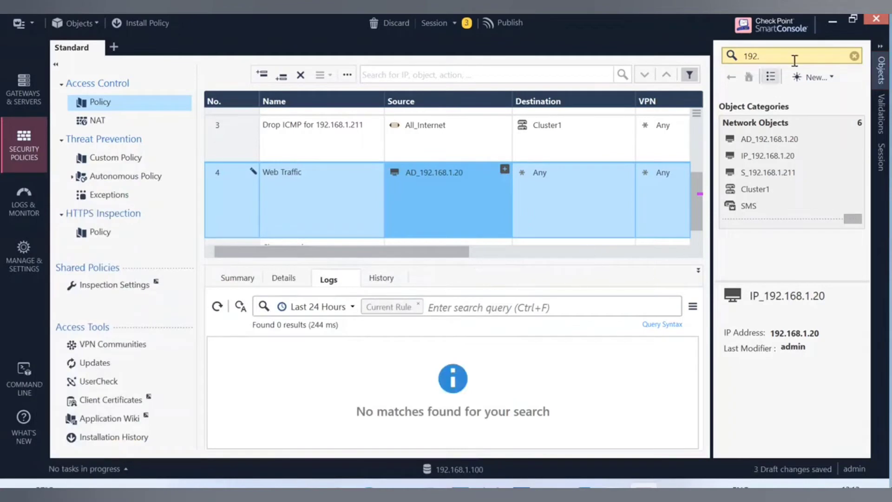
pyautogui.click(855, 56)
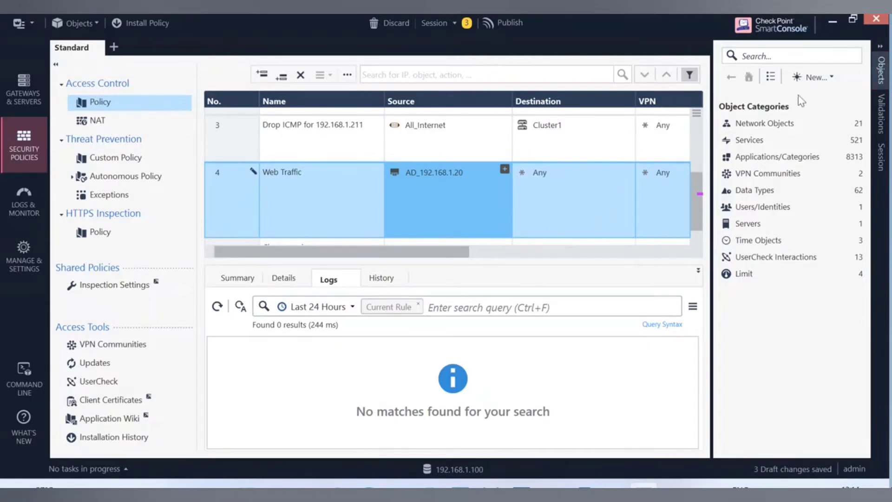
# Browse the New object submenus, such as More > Network Object, then close the menus.
pyautogui.click(829, 77)
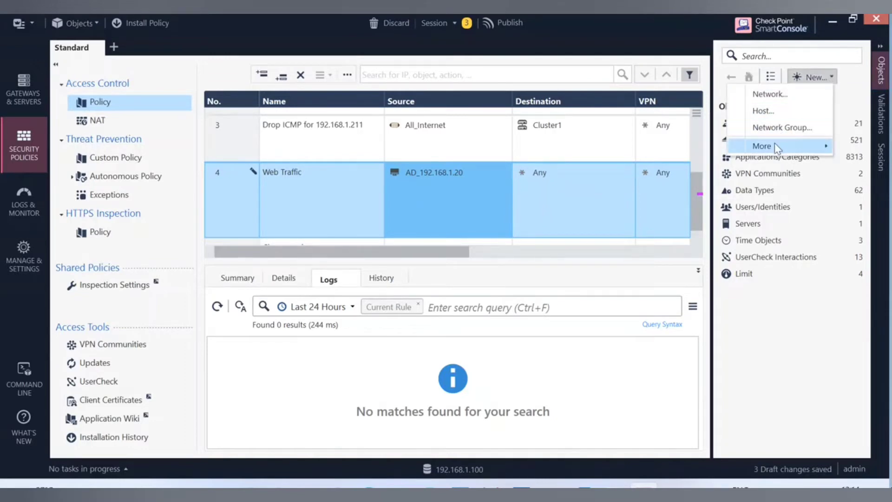
pyautogui.moveTo(775, 147)
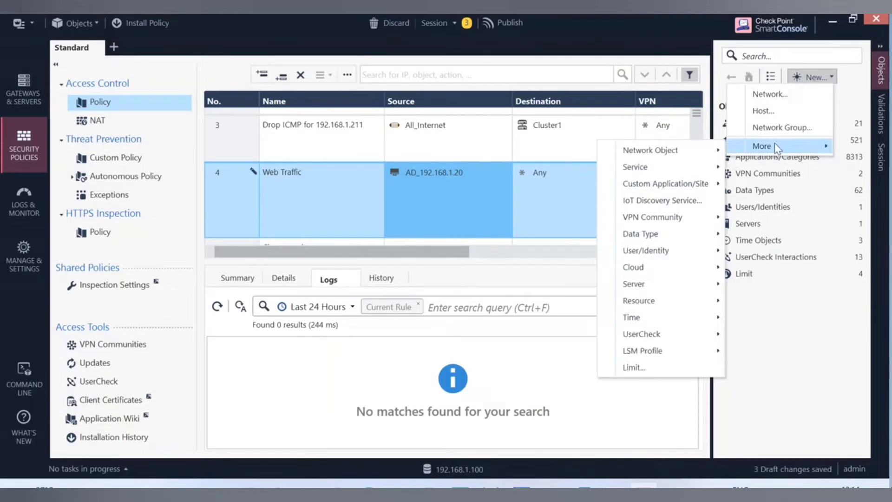
pyautogui.moveTo(691, 151)
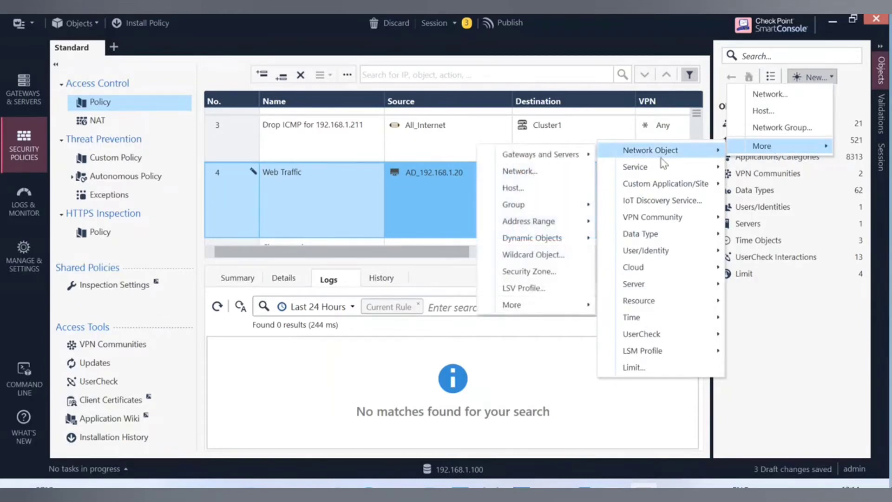
pyautogui.moveTo(524, 309)
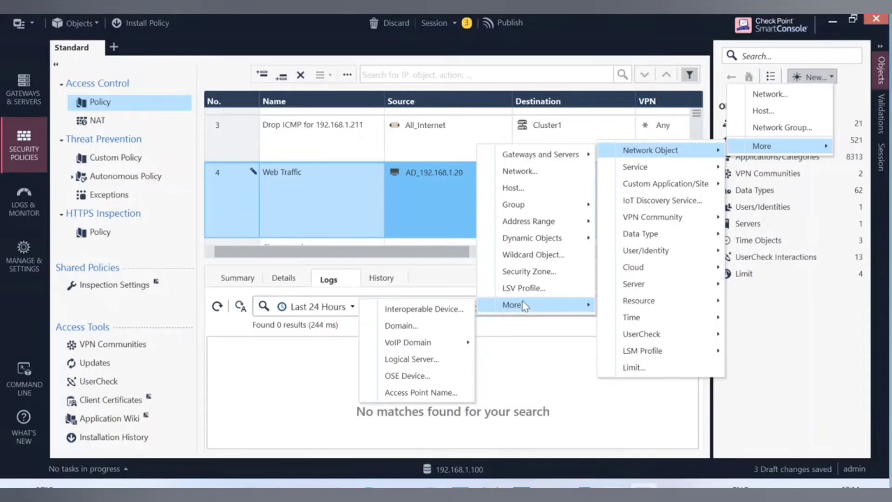
pyautogui.moveTo(569, 206)
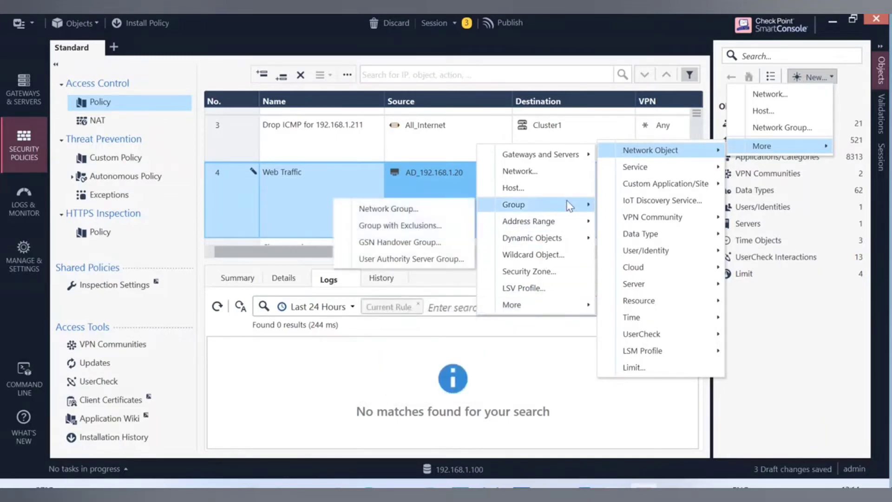
pyautogui.moveTo(562, 225)
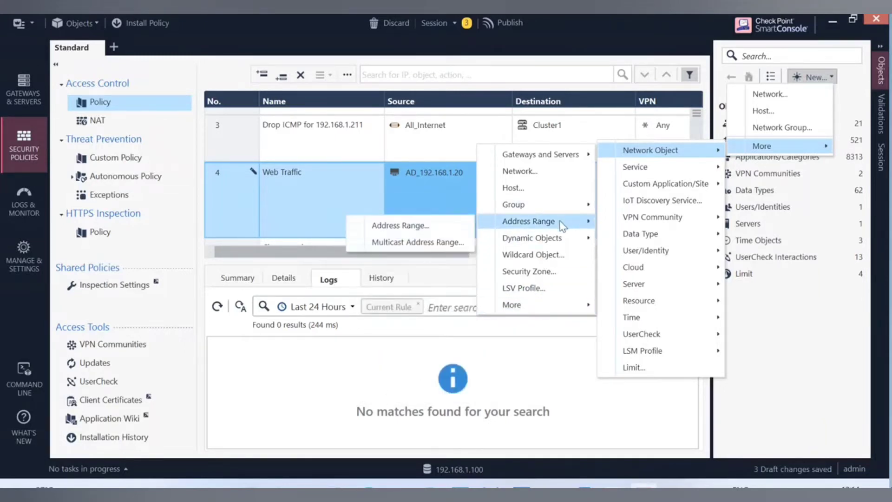
pyautogui.moveTo(564, 241)
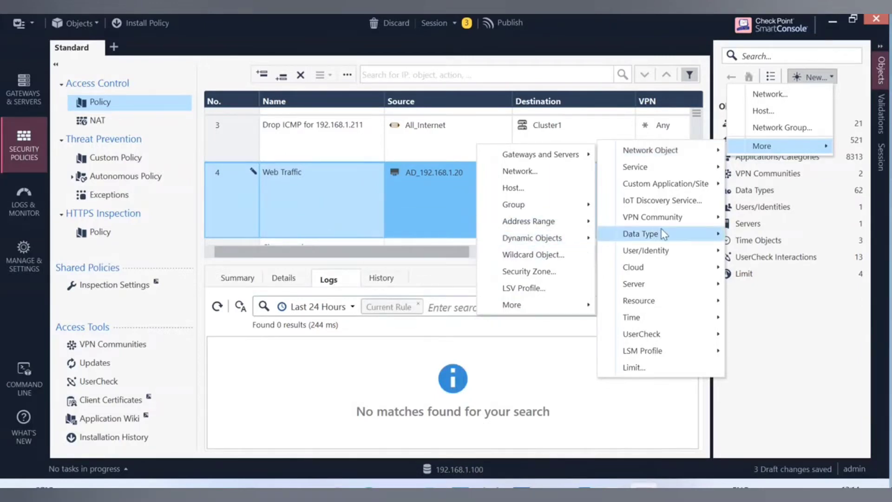
pyautogui.moveTo(677, 225)
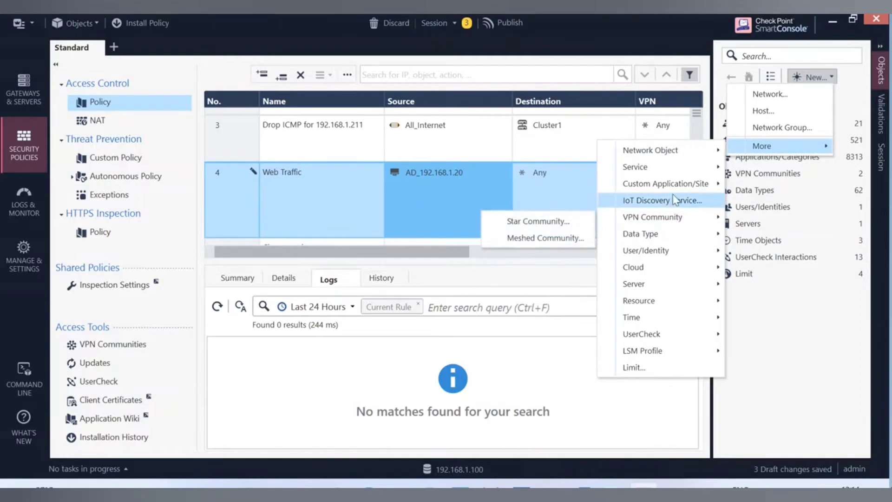
pyautogui.moveTo(675, 190)
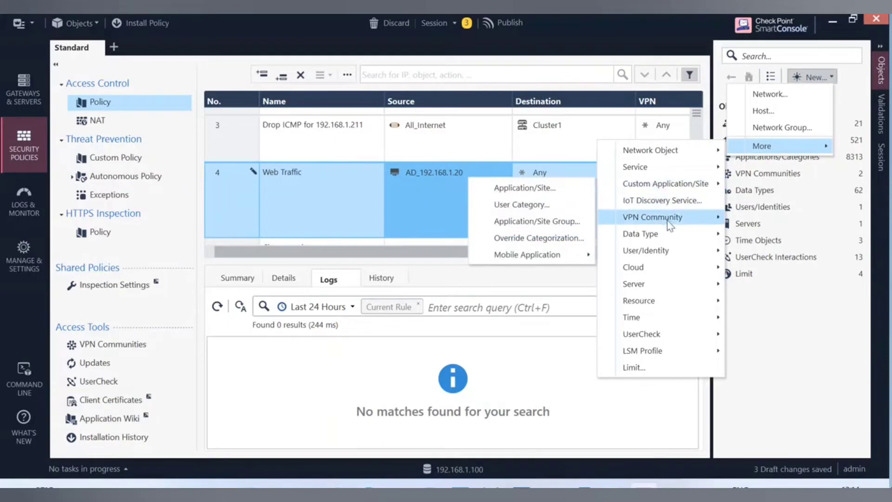
pyautogui.moveTo(676, 336)
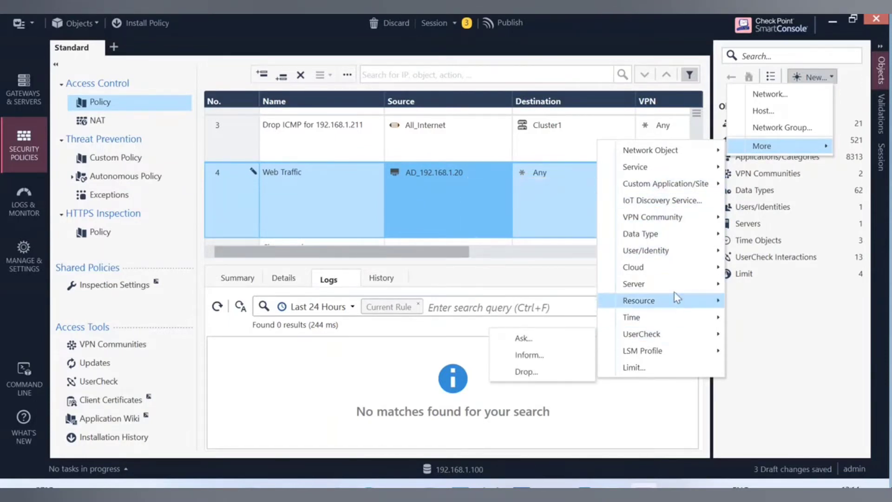
pyautogui.moveTo(699, 152)
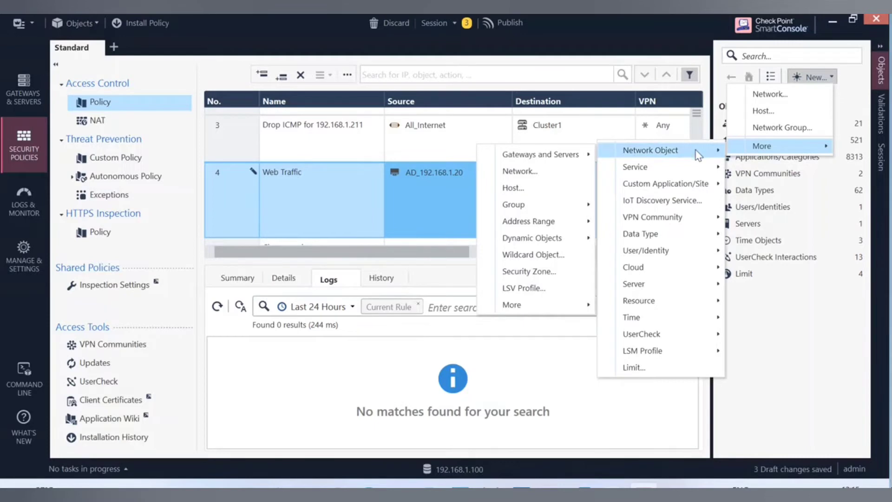
pyautogui.click(238, 40)
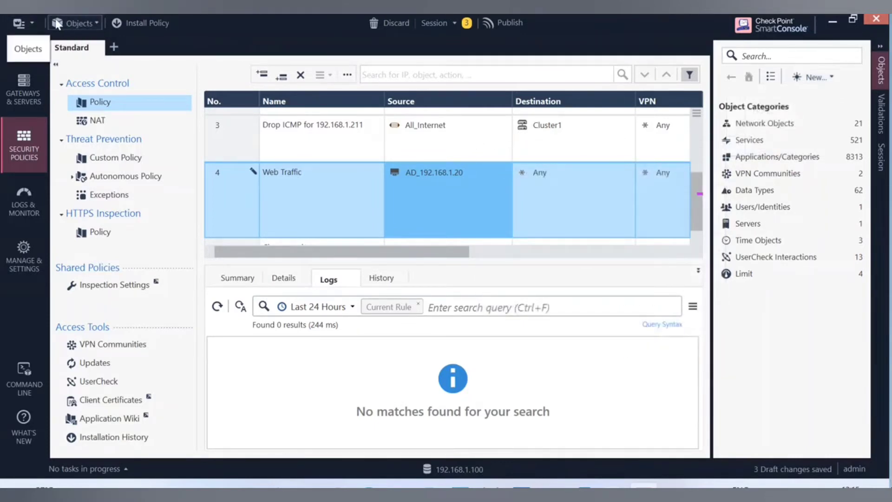
# Open the internal_ca certificate authority from Servers > Trusted CA in the Objects pane.
pyautogui.click(35, 20)
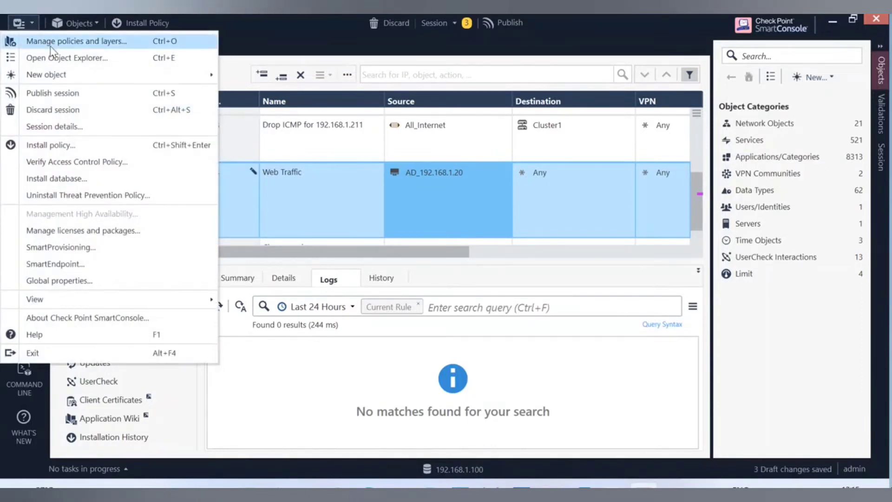
pyautogui.click(808, 371)
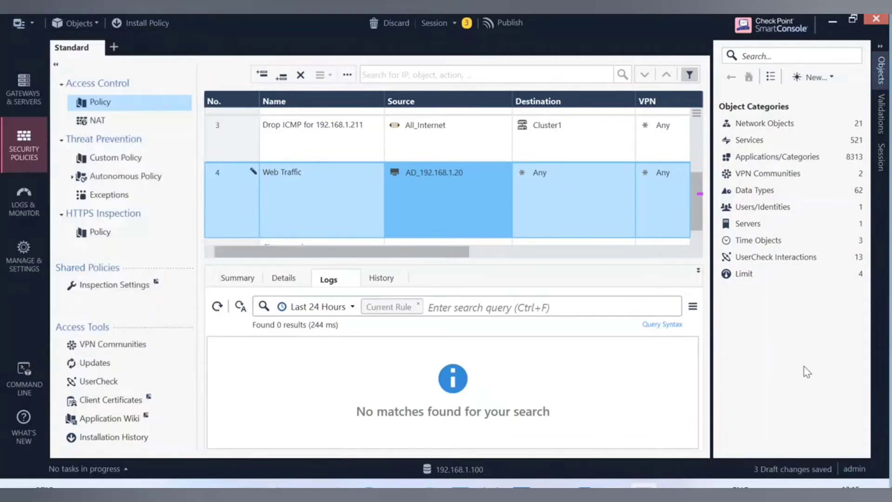
pyautogui.click(755, 227)
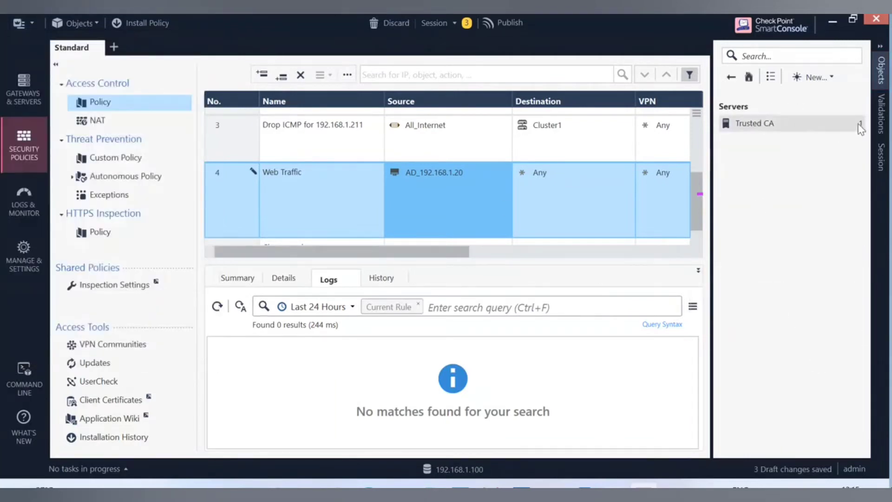
pyautogui.click(751, 123)
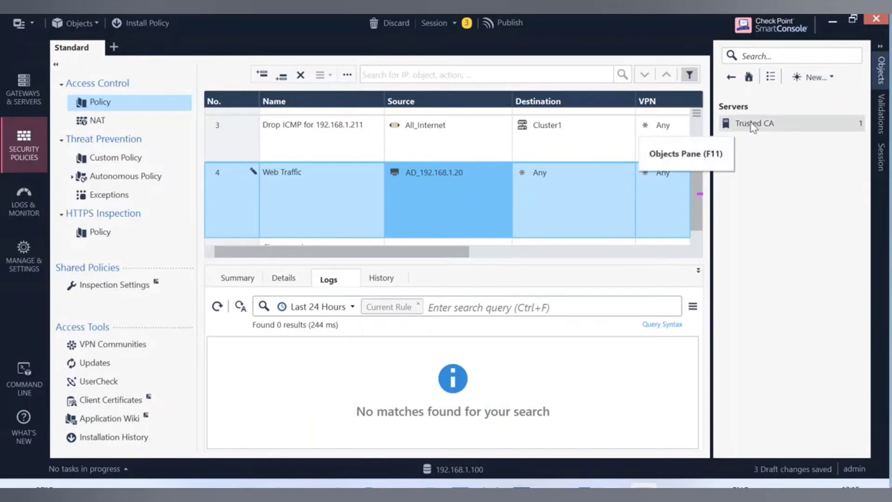
pyautogui.click(757, 123)
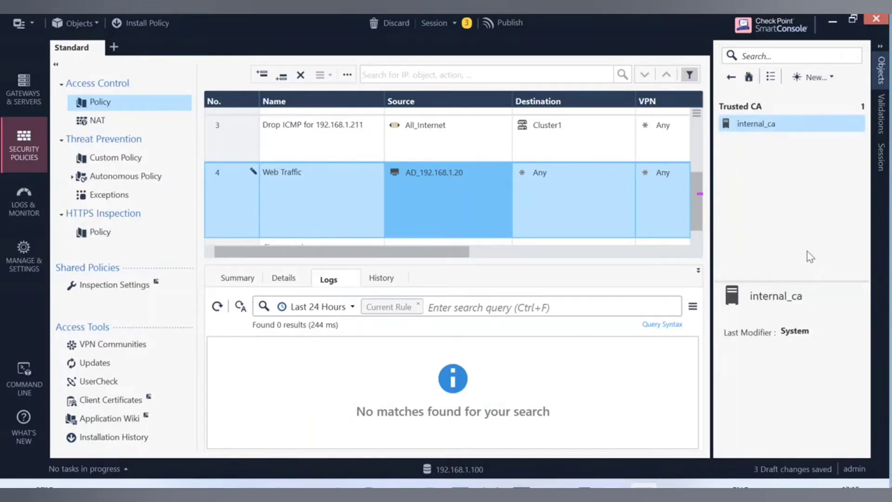
pyautogui.doubleClick(773, 124)
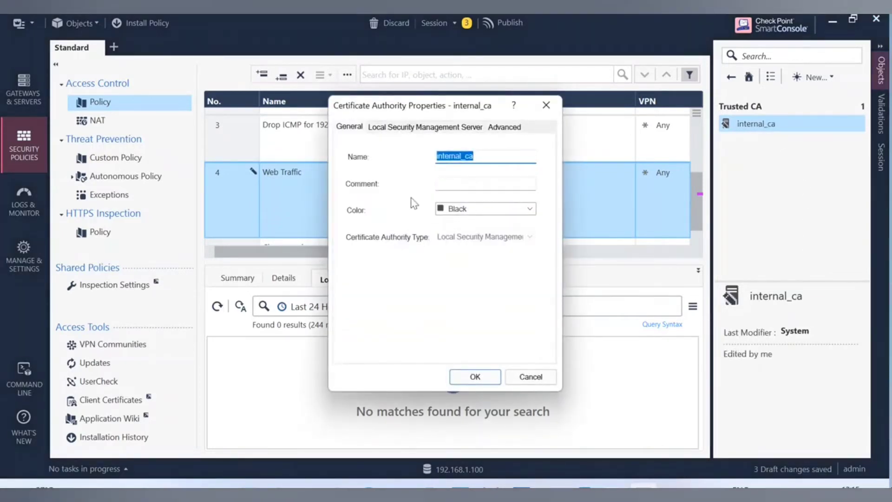
# Look over its CRL settings, then set internal_ca's colour to Blue and save.
pyautogui.rightClick(495, 156)
pyautogui.click(522, 273)
pyautogui.click(399, 131)
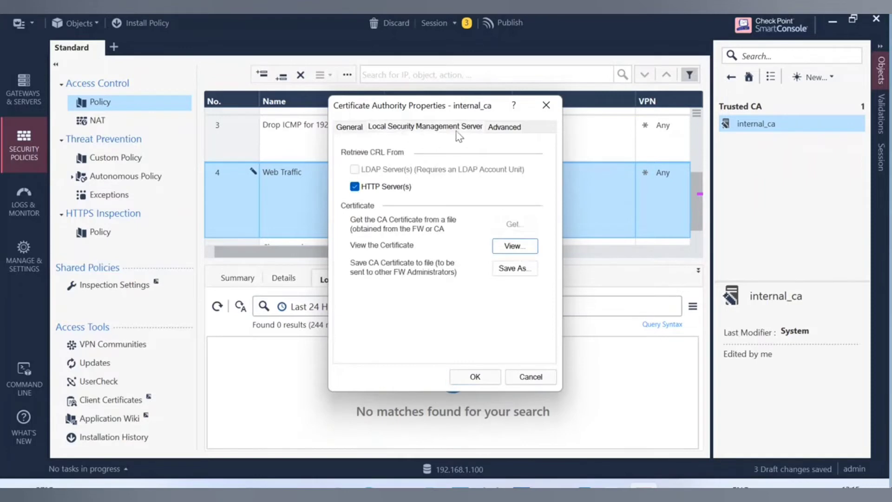
pyautogui.click(504, 128)
pyautogui.click(355, 127)
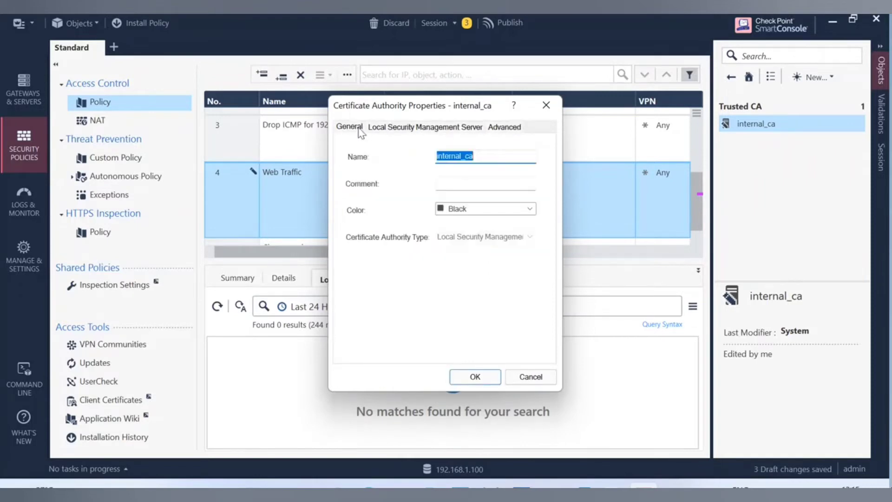
pyautogui.click(524, 210)
pyautogui.click(467, 232)
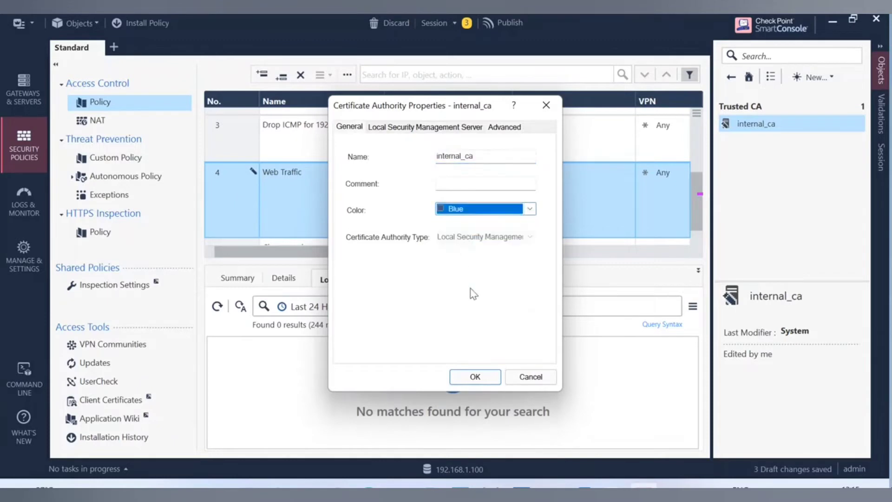
pyautogui.click(475, 378)
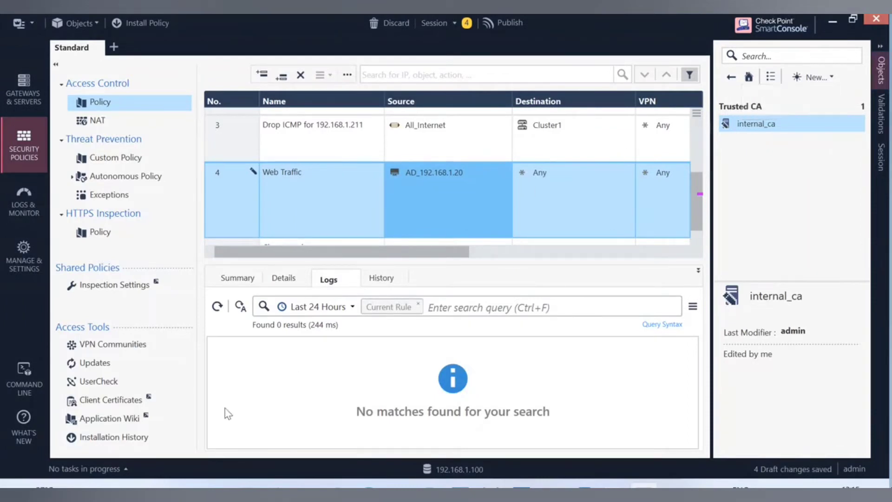
# Create a new LDAP Account Unit through New > More > User/Identity > LDAP Account Unit.
pyautogui.click(830, 78)
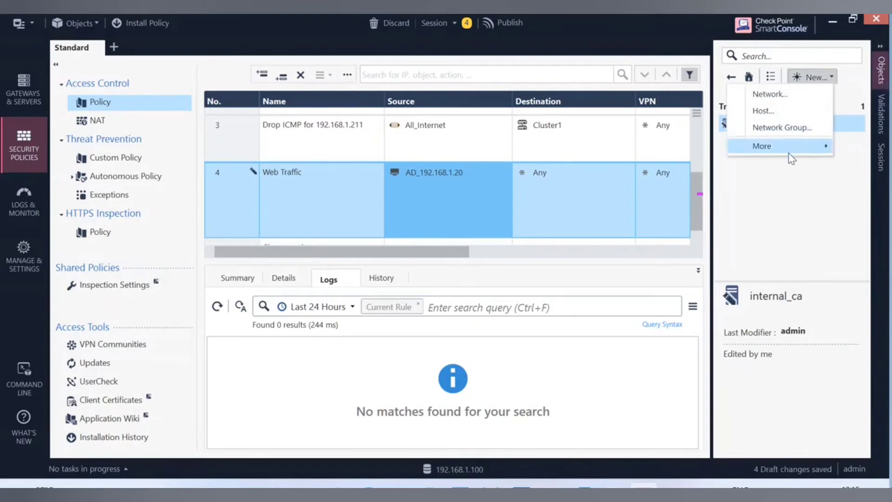
pyautogui.moveTo(791, 158)
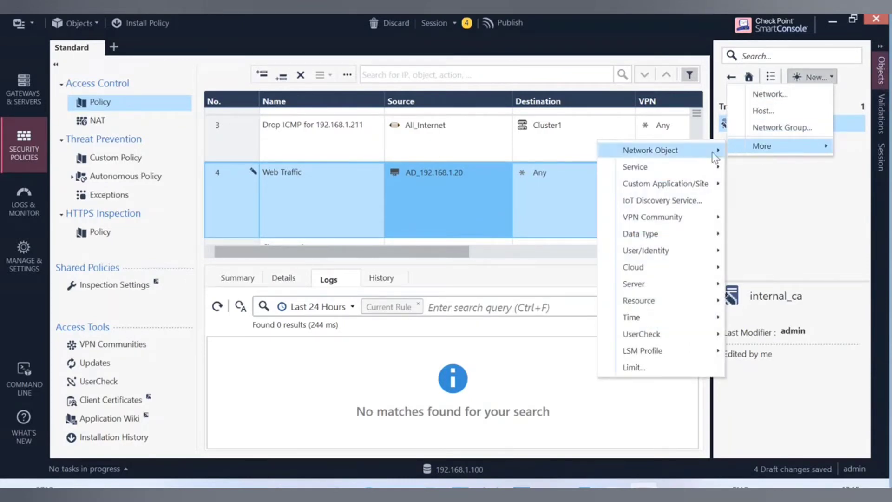
pyautogui.moveTo(669, 150)
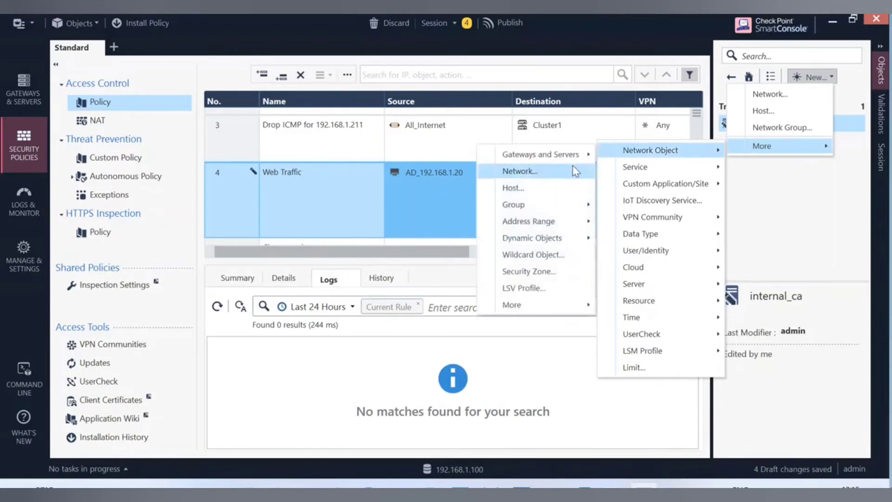
pyautogui.moveTo(517, 312)
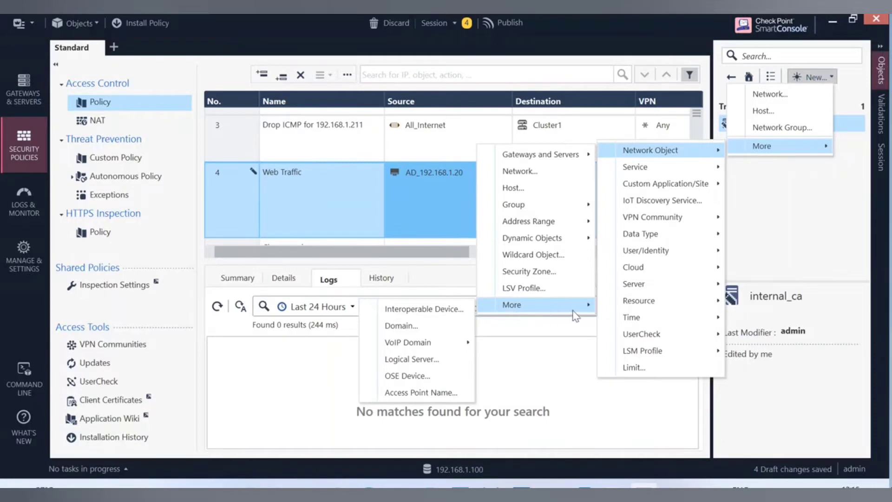
pyautogui.moveTo(690, 245)
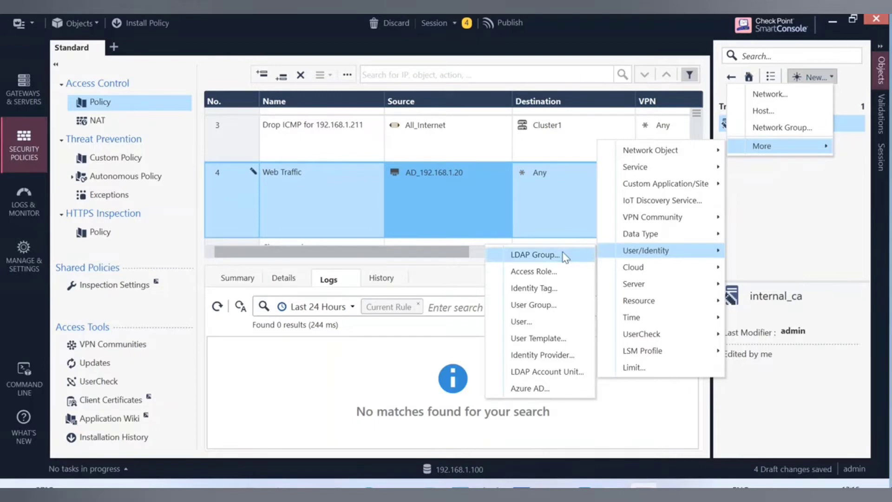
pyautogui.click(555, 374)
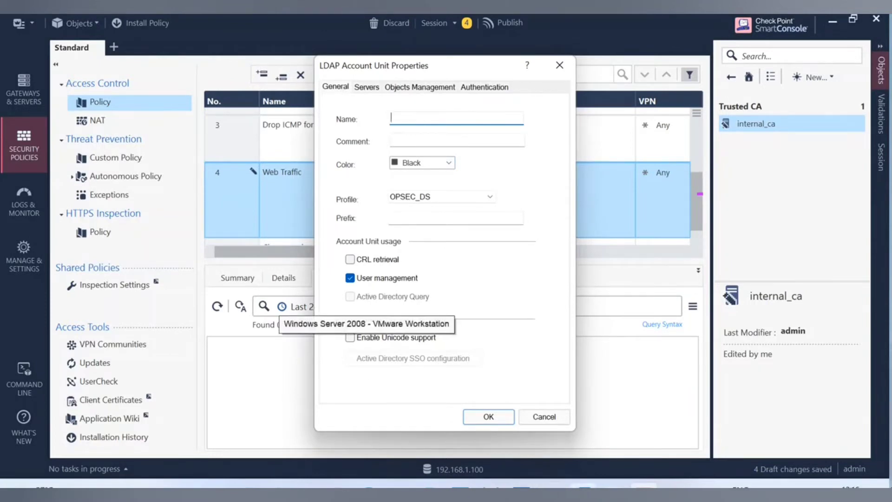
# Name the account unit ActiveDirAU, colour it Orange, and choose the Microsoft_AD profile.
pyautogui.write('Active')
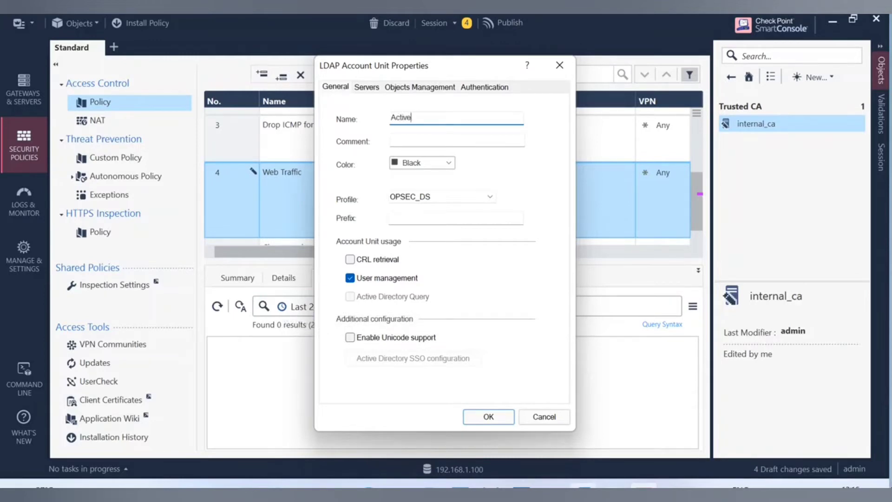
pyautogui.write('DirAU')
pyautogui.click(441, 163)
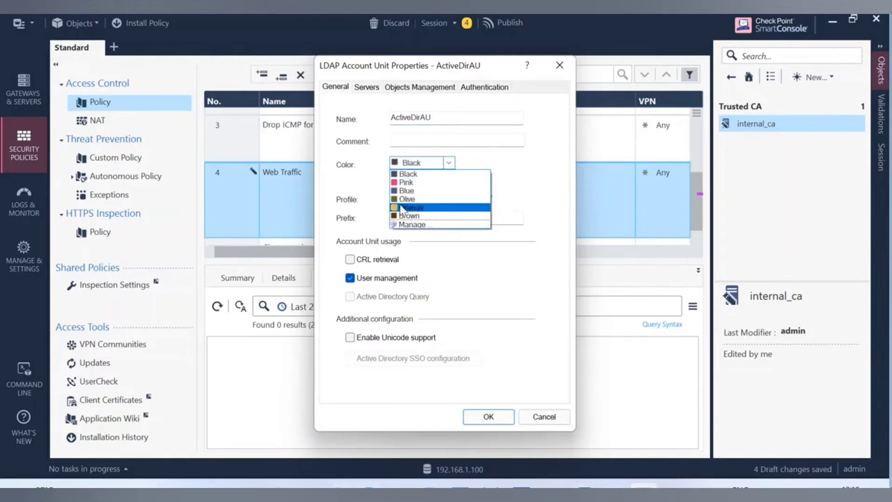
pyautogui.click(405, 207)
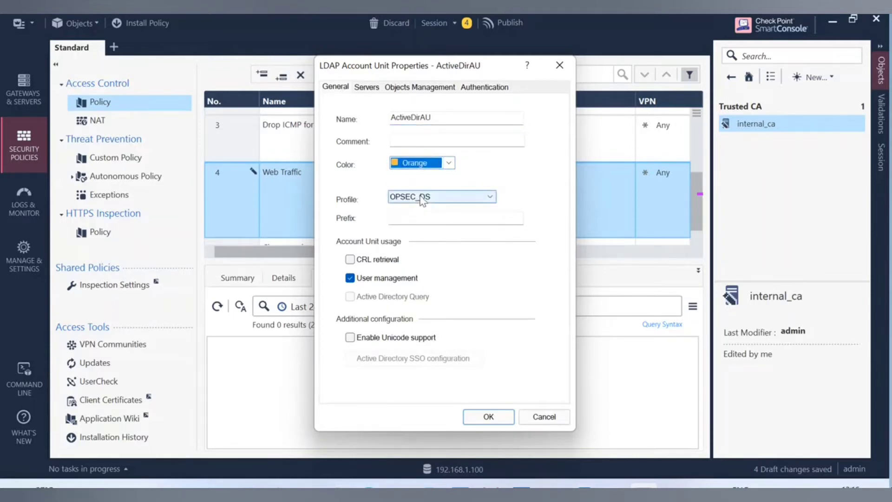
pyautogui.click(470, 197)
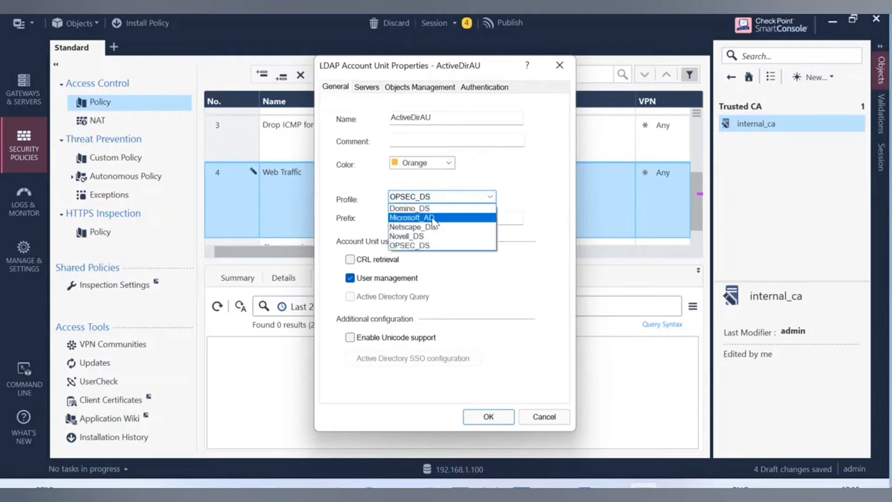
pyautogui.click(432, 218)
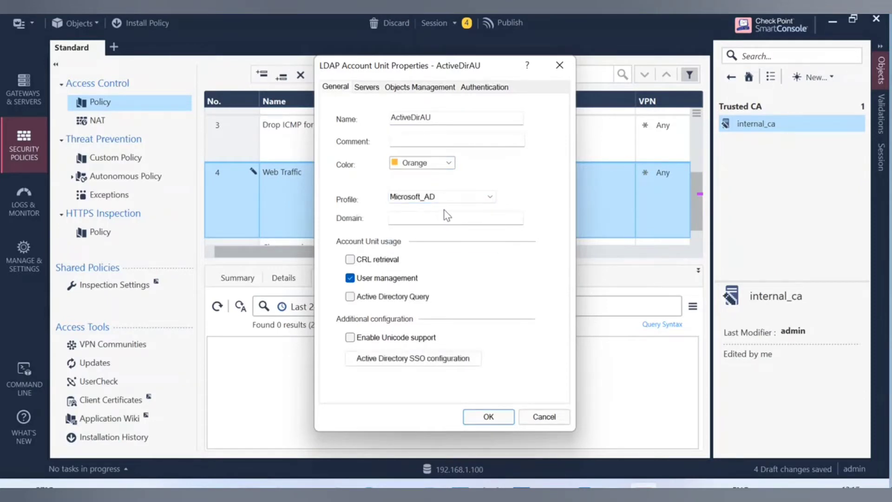
# Set domain firewallgyaan.com, enable CRL retrieval and Active Directory Query, and view the Servers list.
pyautogui.click(439, 216)
pyautogui.write('firew')
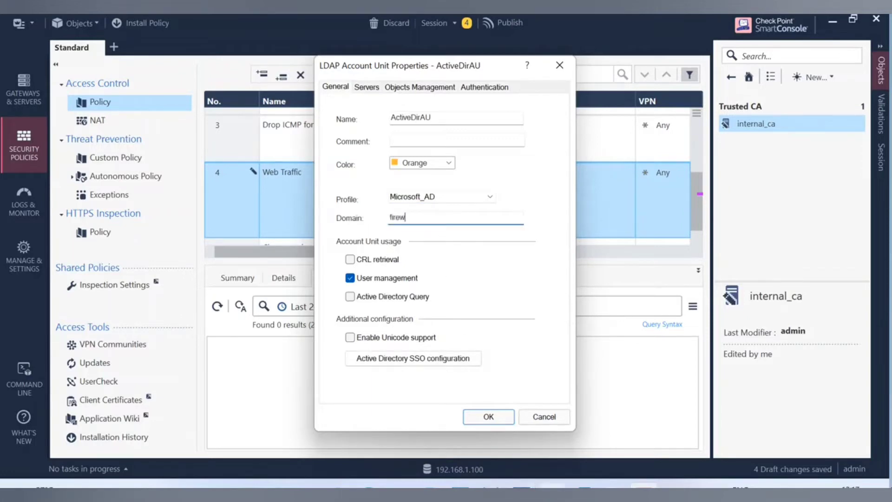
pyautogui.write('allgya')
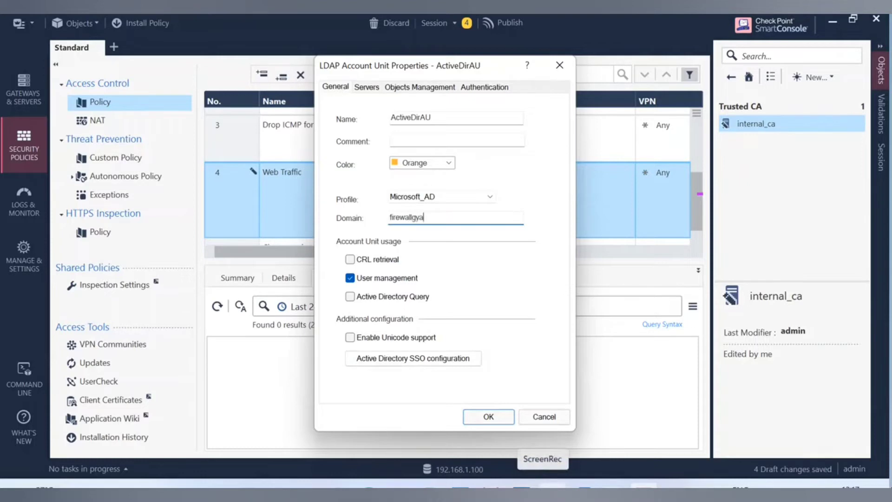
pyautogui.write('an.com')
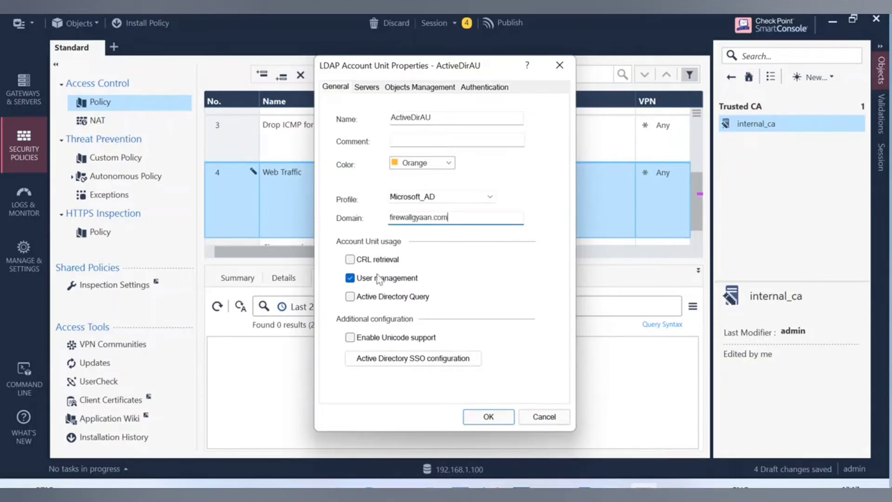
pyautogui.click(350, 259)
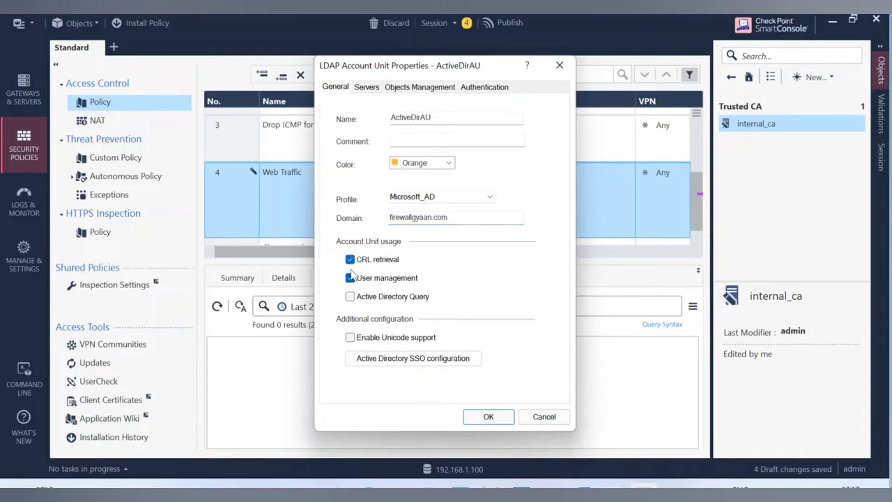
pyautogui.click(350, 298)
pyautogui.click(367, 88)
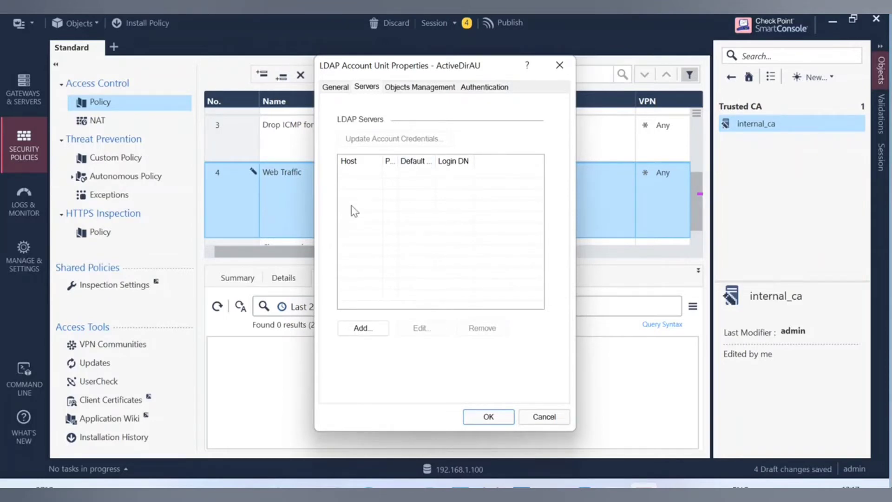
# Add an LDAP server entry with host AD_192.168.1.20, port 389 and username Administrator.
pyautogui.click(362, 328)
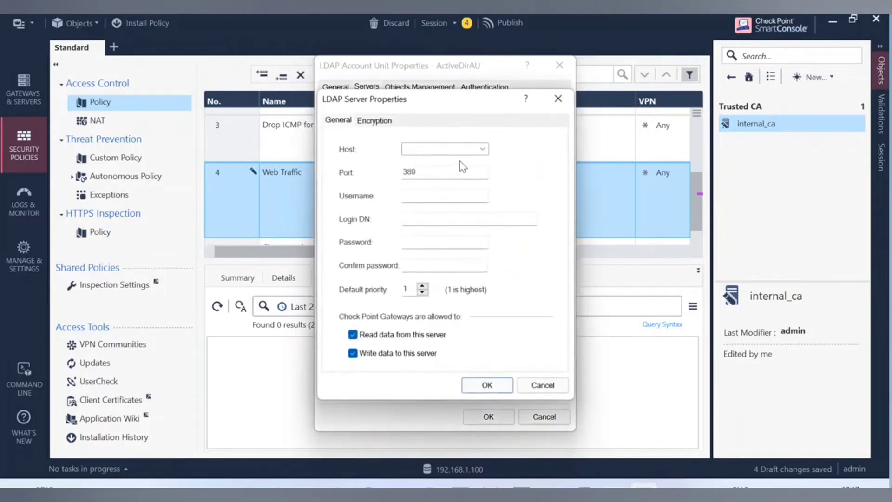
pyautogui.click(482, 150)
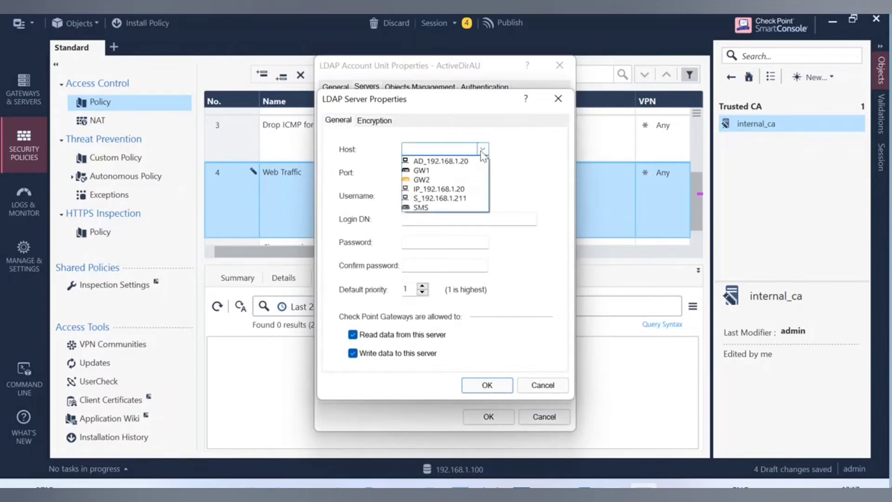
pyautogui.click(459, 162)
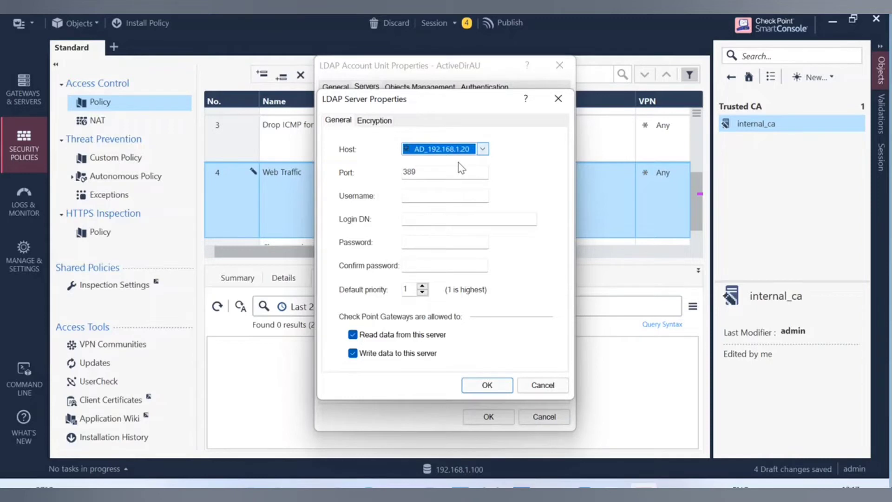
pyautogui.click(425, 195)
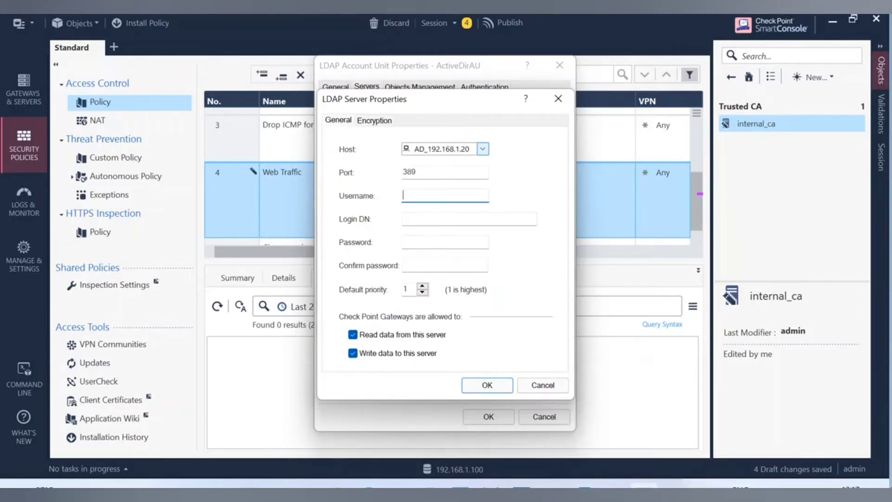
pyautogui.write('Administrator')
pyautogui.click(613, 491)
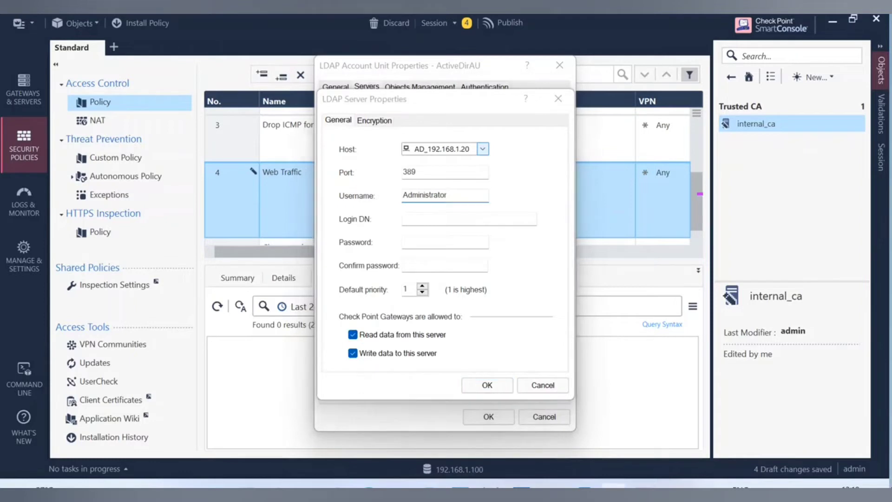
# Enter login DN CN=Administrator,CN=Users,DC=firewallgyaan,DC=com, checked against the reference screenshot.
pyautogui.moveTo(485, 112)
pyautogui.mouseDown()
pyautogui.moveTo(483, 86)
pyautogui.moveTo(473, 99)
pyautogui.mouseUp()
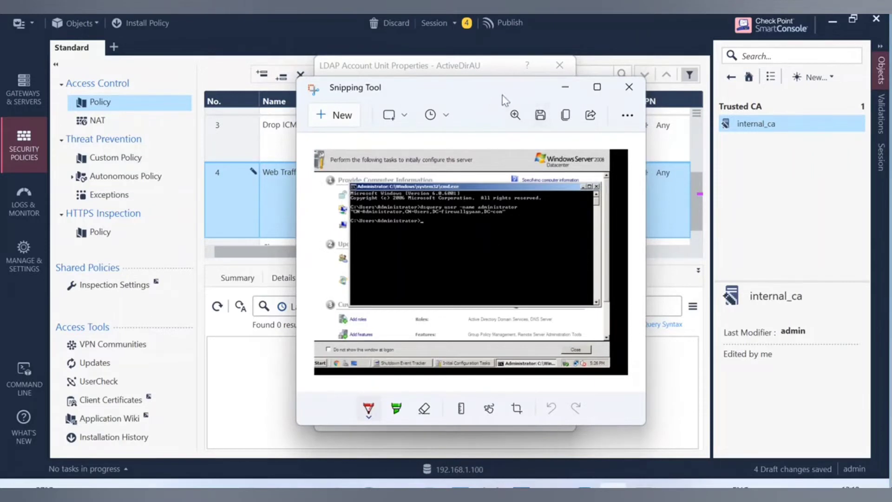
pyautogui.moveTo(501, 95); pyautogui.dragTo(891, 140)
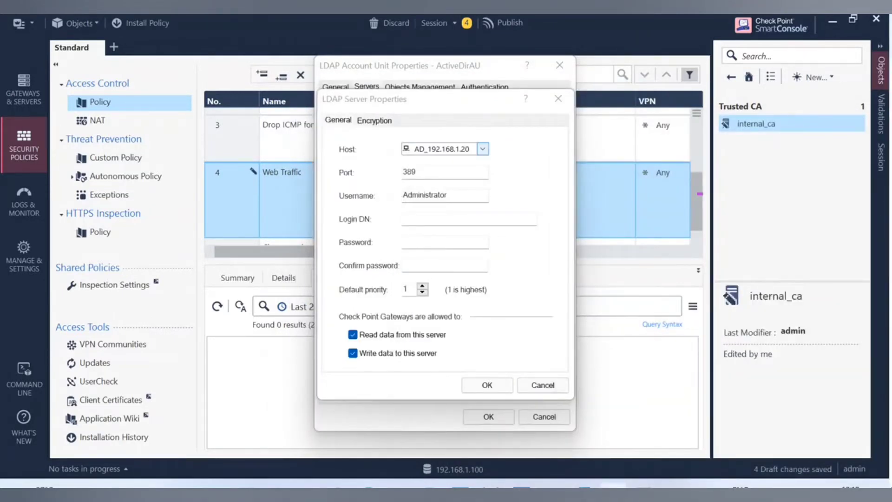
pyautogui.click(417, 221)
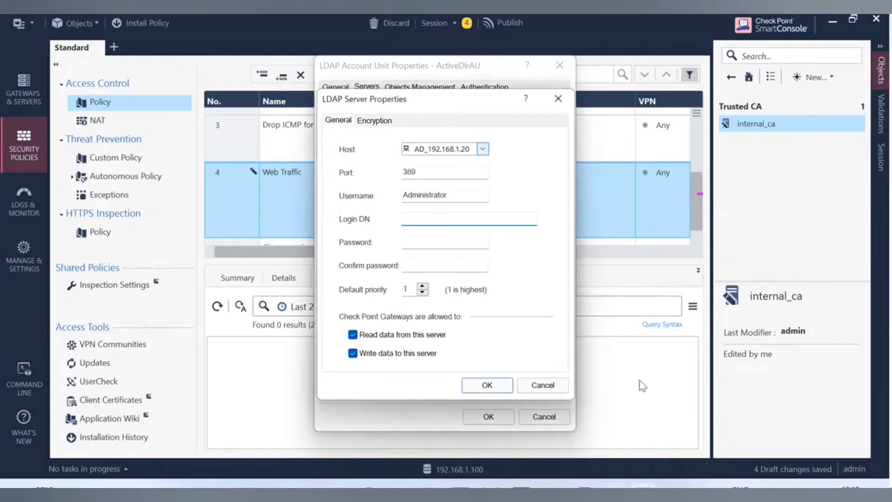
pyautogui.write('CN=Administrator')
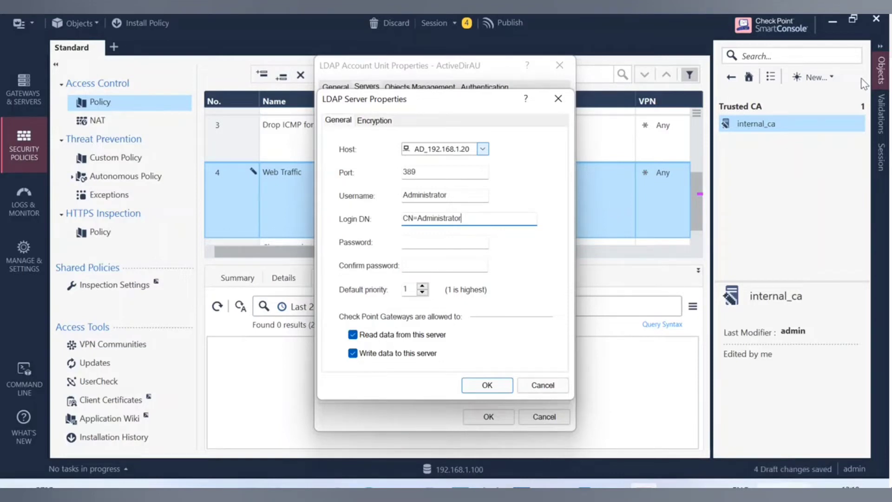
pyautogui.write(',CN=Users,DC=firewallgyaan')
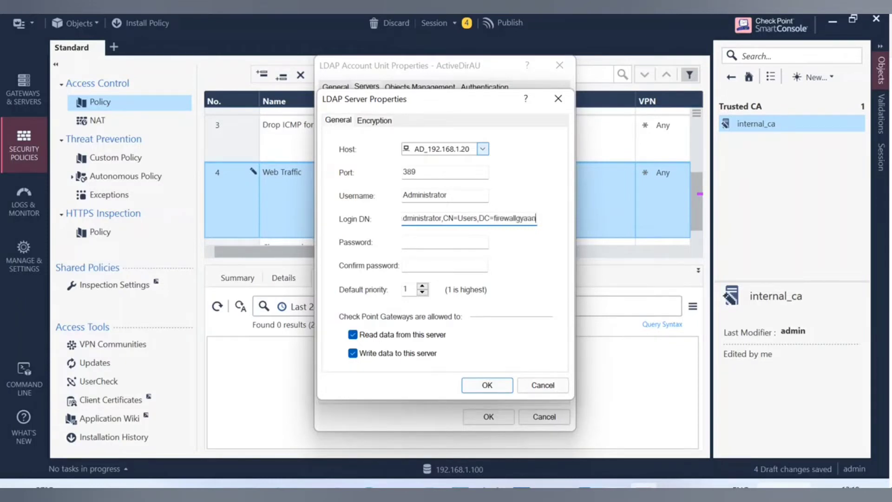
pyautogui.write(',DC')
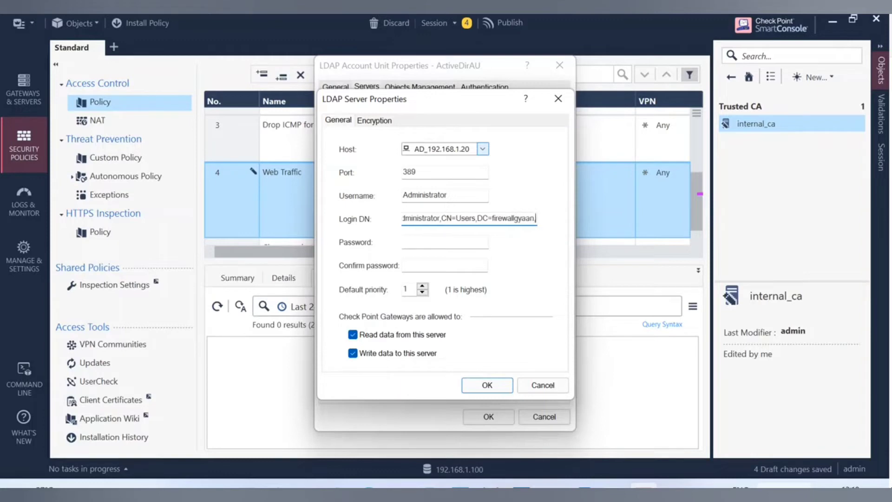
pyautogui.write('=com')
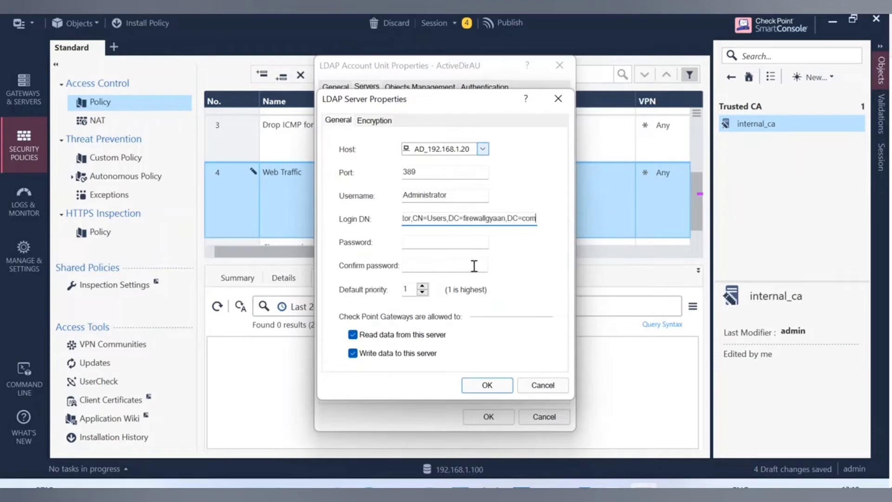
pyautogui.press('Left')
pyautogui.press('Left')
pyautogui.press('Left')
pyautogui.press('Left')
pyautogui.press('Left')
pyautogui.press('Left')
pyautogui.press('Left')
pyautogui.press('Left')
pyautogui.press('Left')
pyautogui.press('Left')
pyautogui.press('Left')
pyautogui.press('Left')
pyautogui.press('Left')
pyautogui.press('Left')
pyautogui.press('Left')
pyautogui.press('Left')
pyautogui.press('Left')
pyautogui.press('Left')
pyautogui.press('Left')
pyautogui.press('Left')
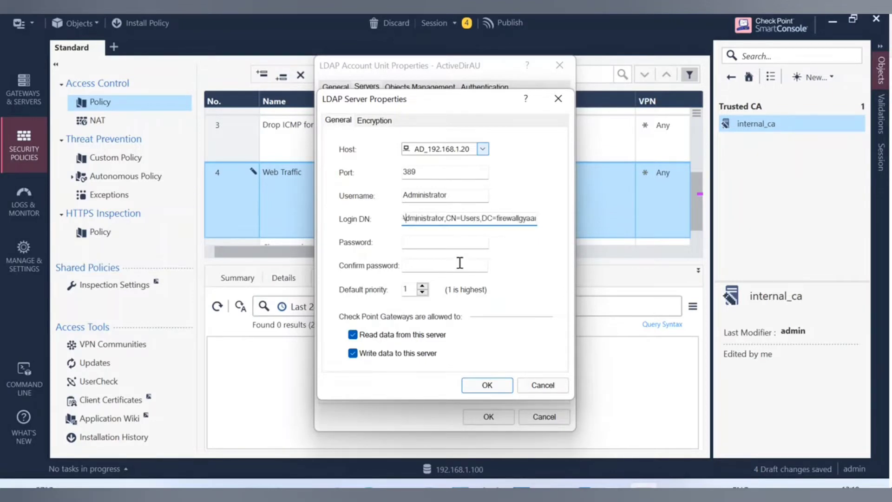
pyautogui.press('Left')
pyautogui.press('Left')
pyautogui.press('Left')
pyautogui.press('Left')
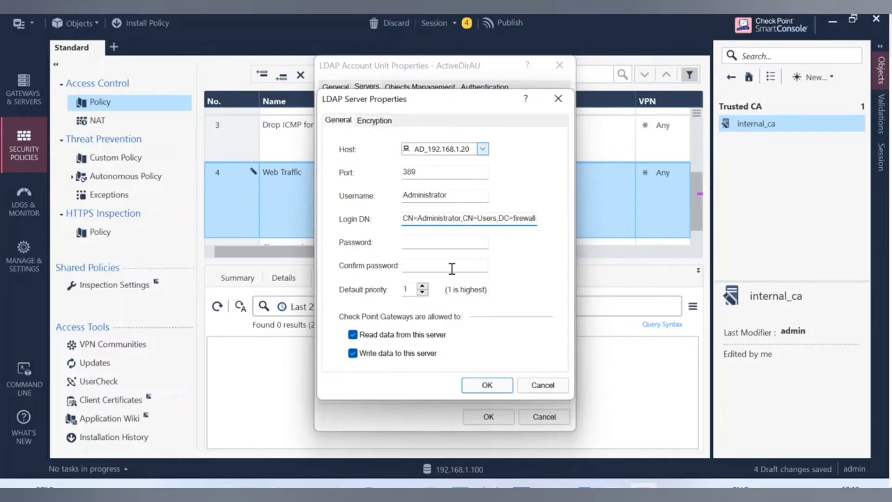
pyautogui.press('Right')
pyautogui.press('Right')
pyautogui.press('Right')
pyautogui.press('Right')
pyautogui.press('Right')
pyautogui.press('Right')
pyautogui.press('Right')
pyautogui.press('Right')
pyautogui.press('Right')
pyautogui.press('Right')
pyautogui.press('Right')
pyautogui.press('Right')
pyautogui.press('Right')
pyautogui.press('Right')
pyautogui.press('Right')
pyautogui.press('Right')
pyautogui.press('Right')
pyautogui.press('Right')
pyautogui.press('Right')
pyautogui.press('Right')
pyautogui.press('Right')
pyautogui.press('Right')
pyautogui.press('Right')
pyautogui.press('Right')
pyautogui.press('Right')
pyautogui.press('Right')
pyautogui.press('Right')
pyautogui.press('Right')
pyautogui.press('Right')
pyautogui.press('Right')
pyautogui.press('Right')
pyautogui.press('Right')
pyautogui.press('Right')
pyautogui.press('Right')
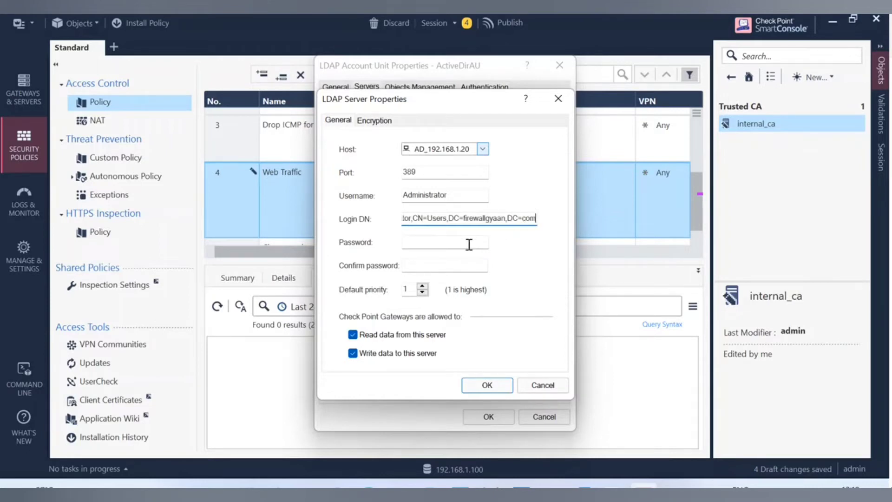
# Enter and confirm the account password, then save the AD_192.168.1.20 server entry.
pyautogui.click(417, 237)
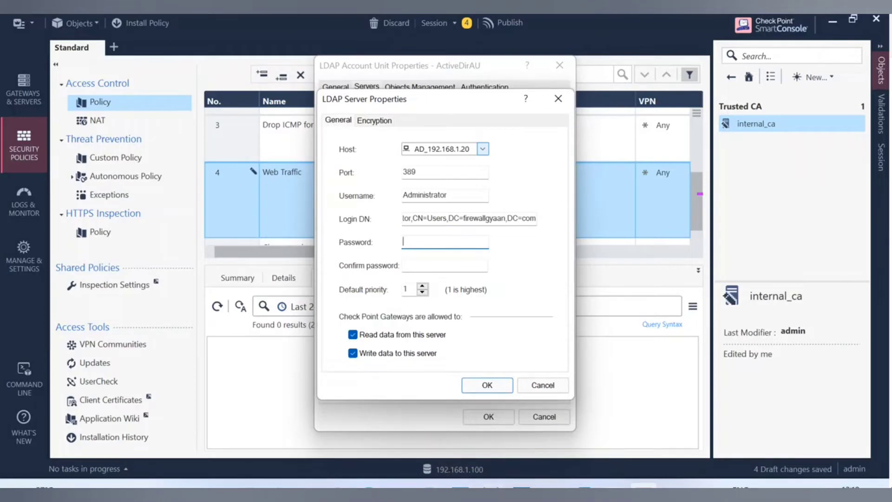
pyautogui.write('•••••••••')
pyautogui.press('Tab')
pyautogui.write('••••')
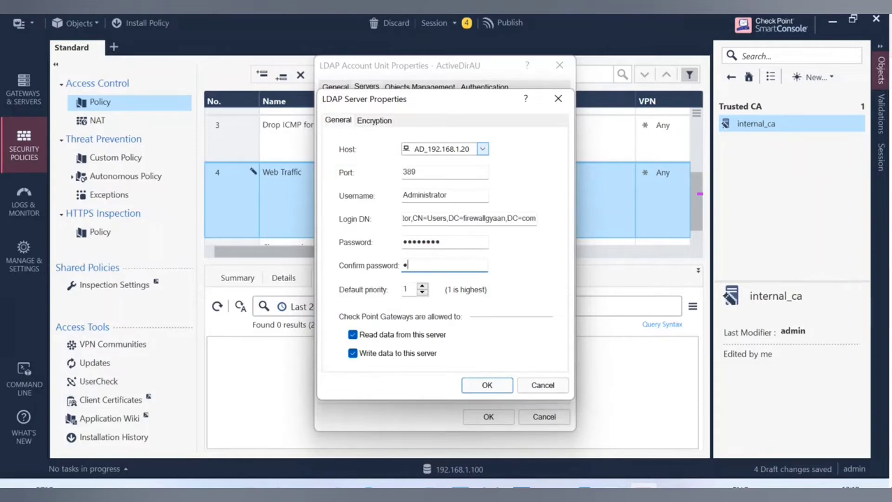
pyautogui.write('•••••')
pyautogui.click(493, 385)
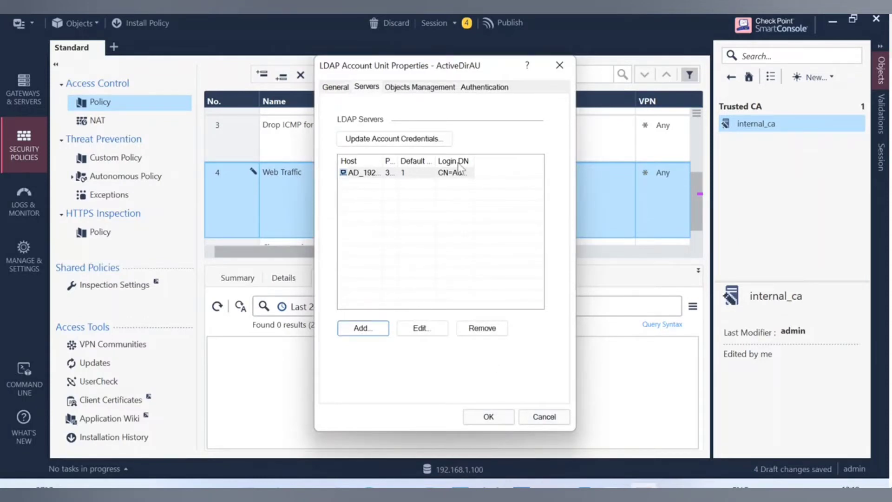
# Fetch branches under Objects Management so DC=firewallgyaan,DC=com becomes the branch in use.
pyautogui.click(405, 89)
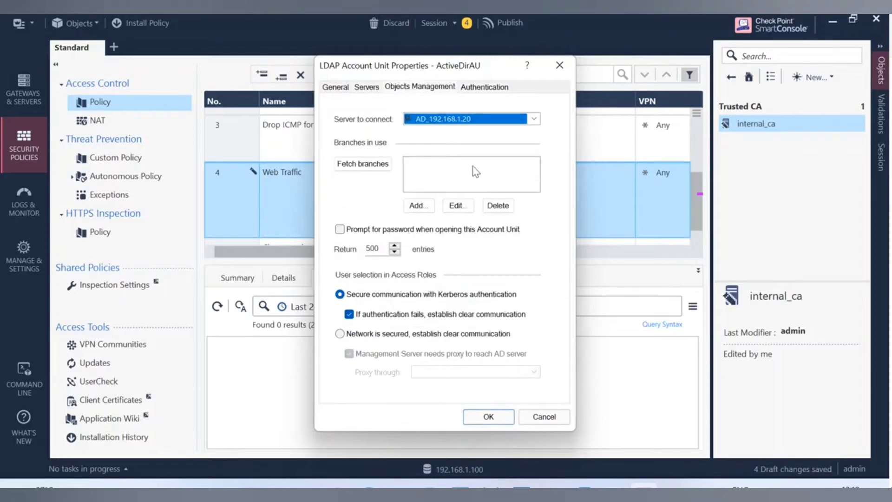
pyautogui.click(367, 171)
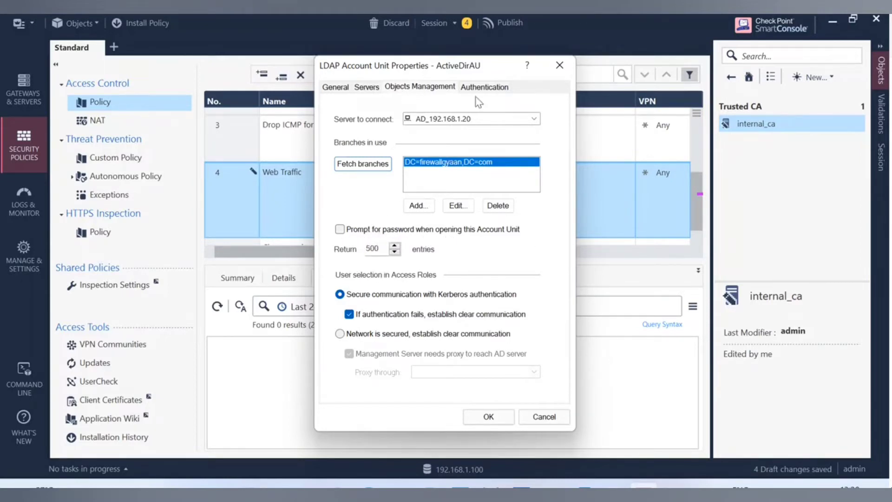
# Show ActiveDirAU's Authentication settings and focus the IKE pre-shared secret encryption key field.
pyautogui.click(483, 87)
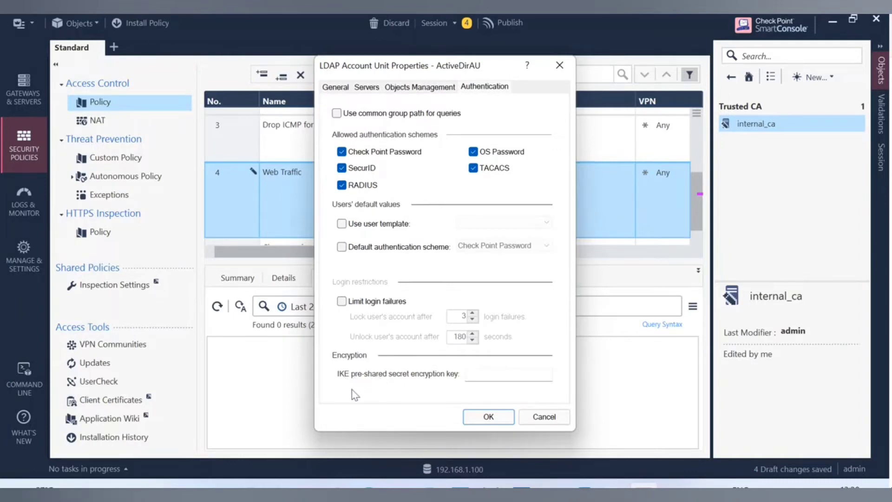
pyautogui.click(467, 374)
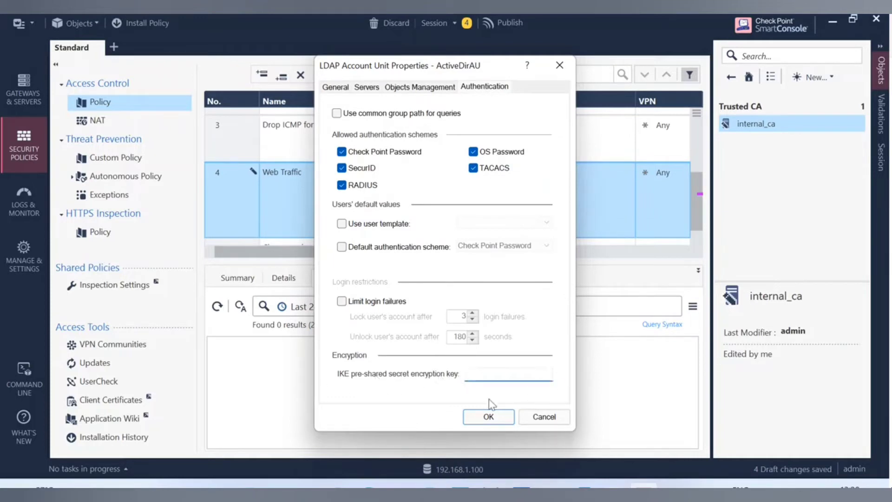
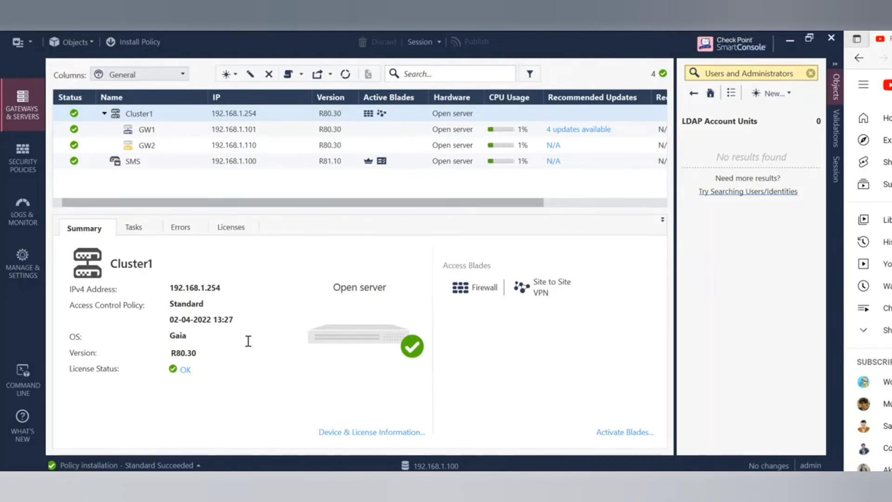
# Clear the object search and enable the Identity Awareness blade on Cluster1, keeping AD Query selected.
pyautogui.click(810, 73)
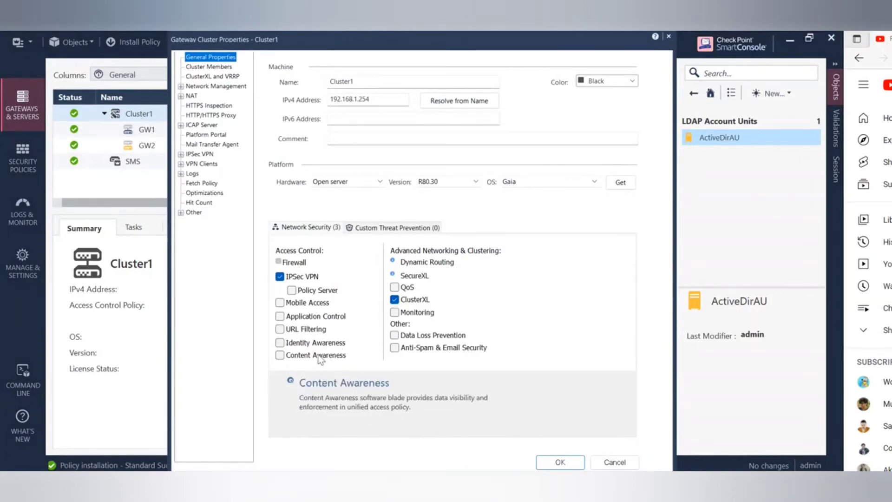
pyautogui.click(281, 344)
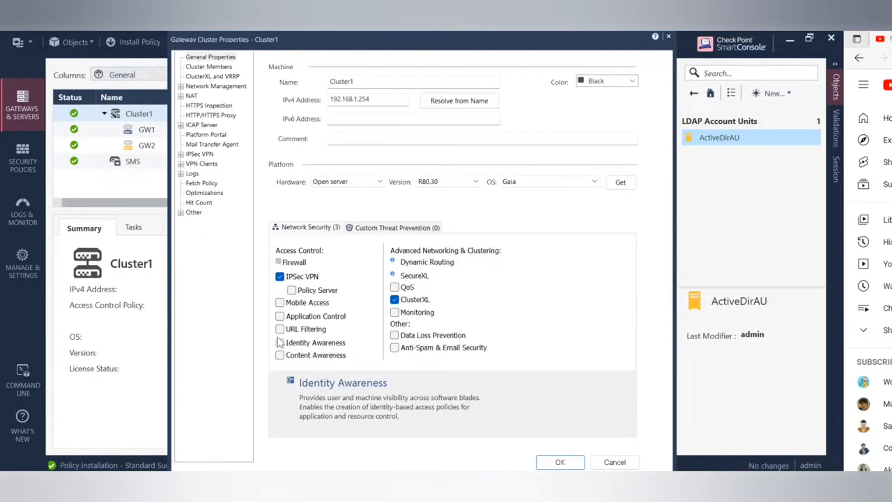
pyautogui.click(280, 344)
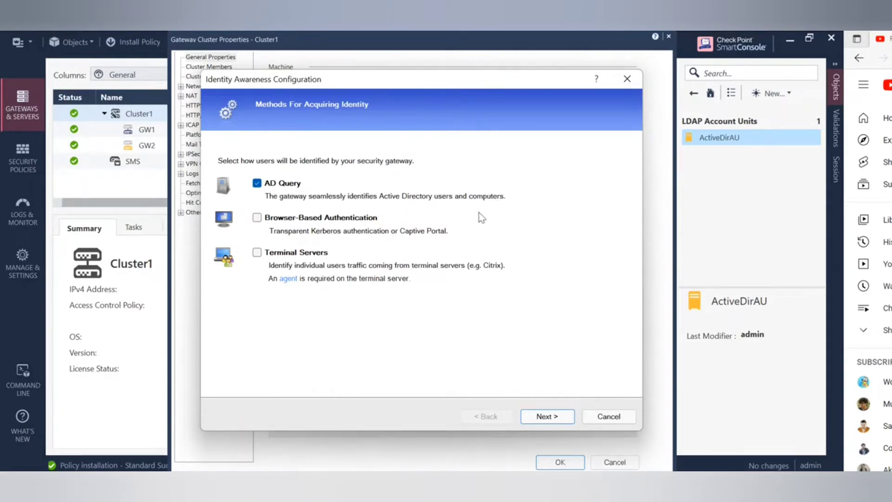
# Advance to the Active Directory step, enter the domain administrator password and try connecting.
pyautogui.click(550, 416)
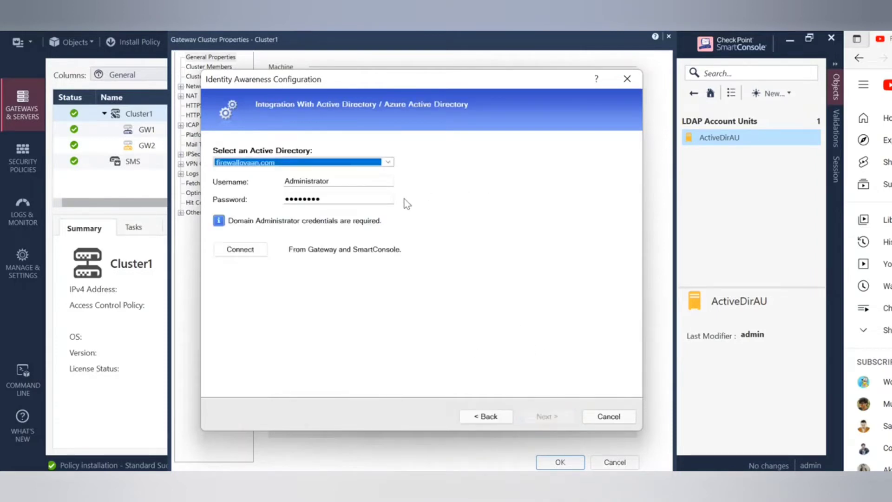
pyautogui.click(335, 198)
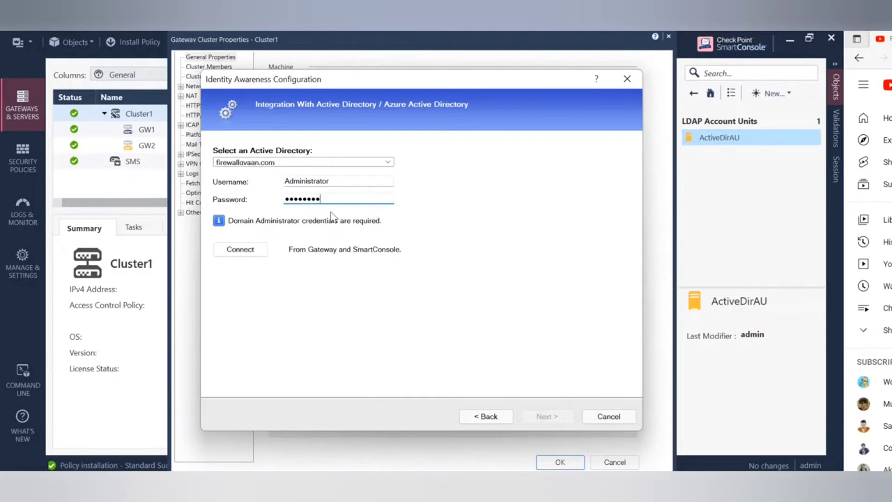
pyautogui.click(256, 250)
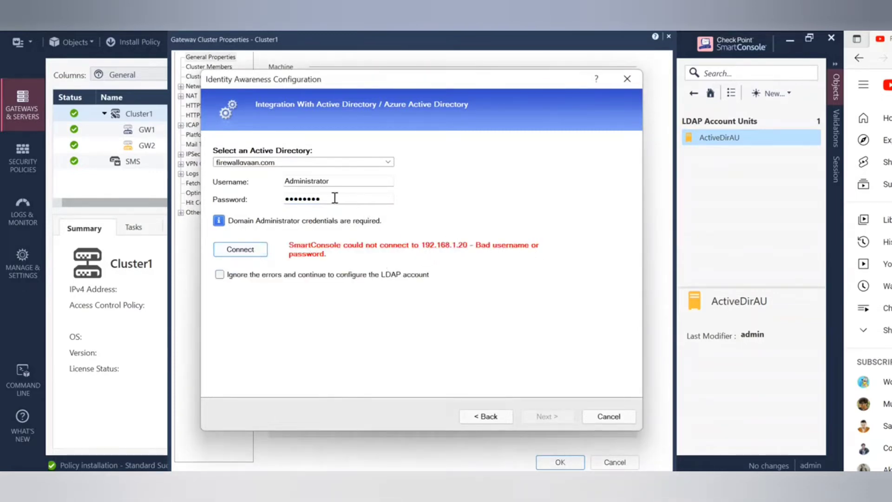
# Retype the domain administrator password and retry the connection, which fails with a bad username/password error.
pyautogui.moveTo(334, 198); pyautogui.dragTo(288, 199)
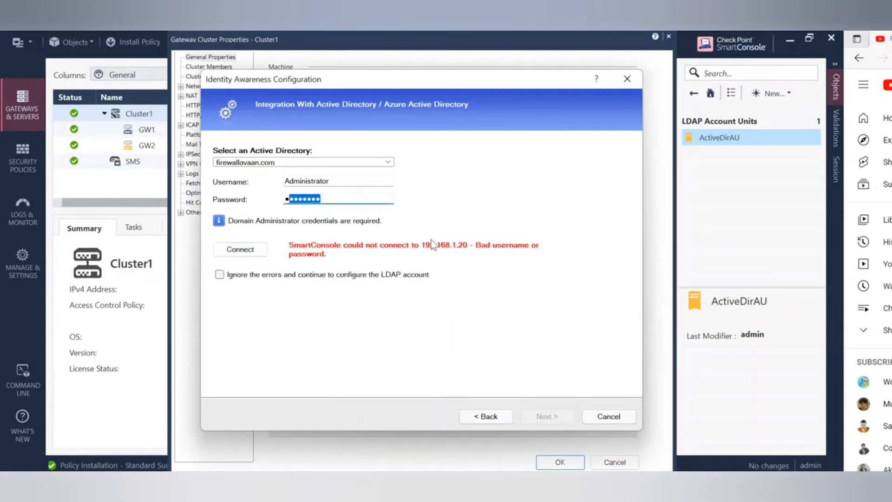
pyautogui.press('BackSpace')
pyautogui.press('BackSpace')
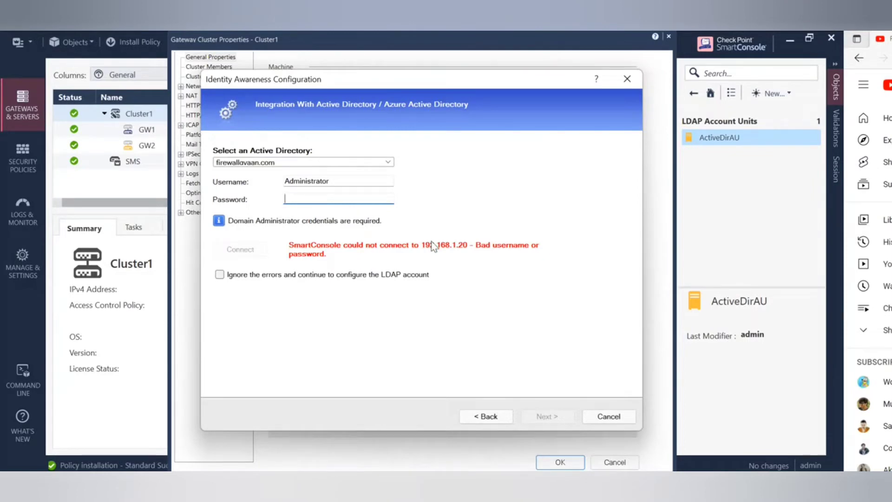
pyautogui.write('••••••••')
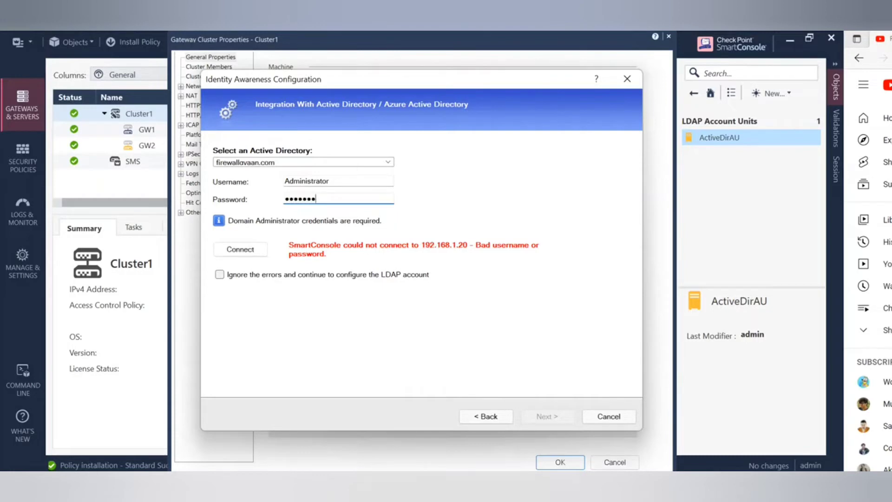
pyautogui.click(243, 253)
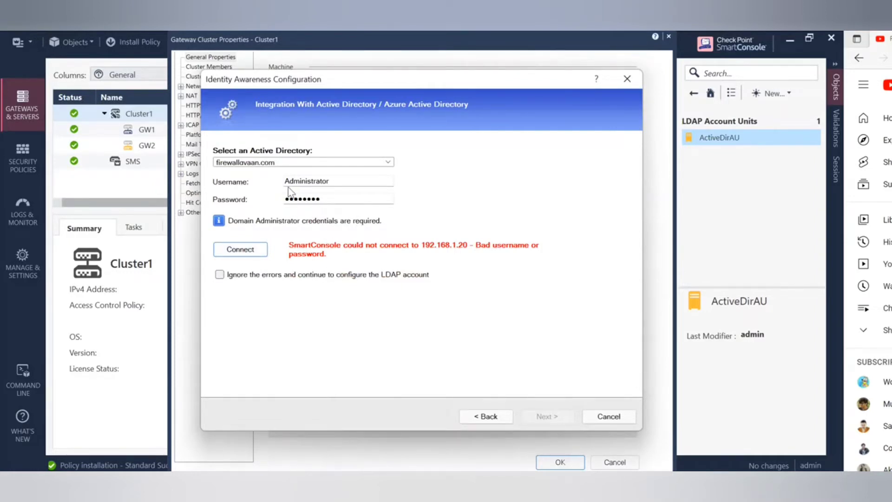
pyautogui.doubleClick(342, 185)
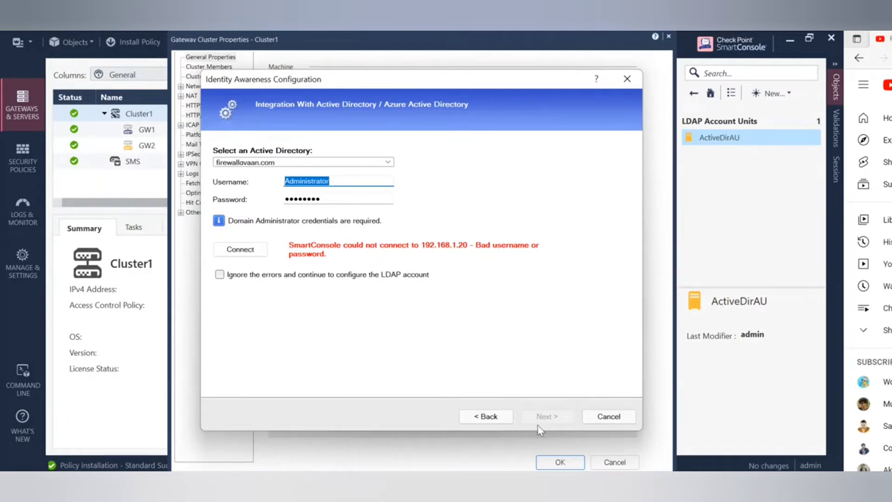
pyautogui.click(505, 482)
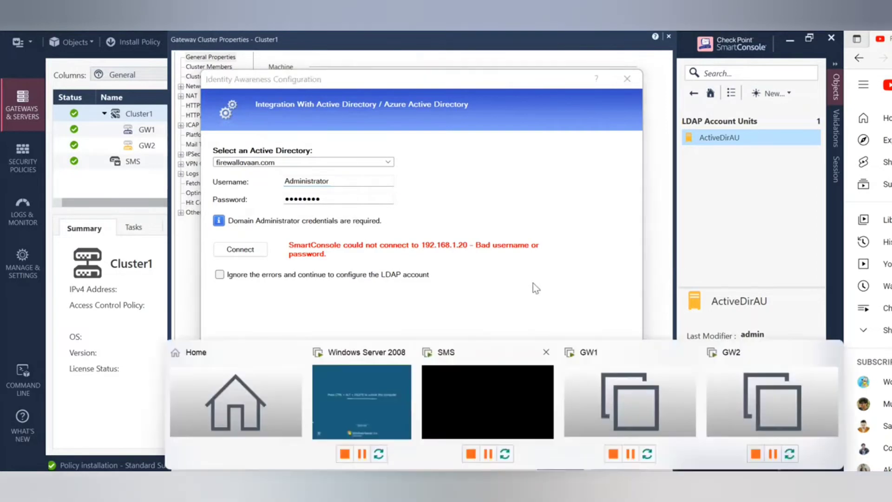
# Send Ctrl+Alt+Del to the Windows Server 2008 VM for its logon prompt, then return to SmartConsole.
pyautogui.click(360, 421)
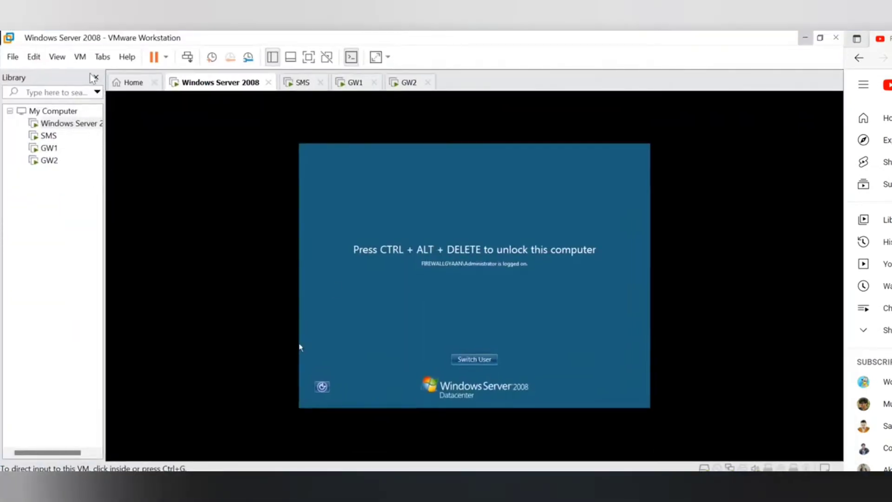
pyautogui.click(80, 57)
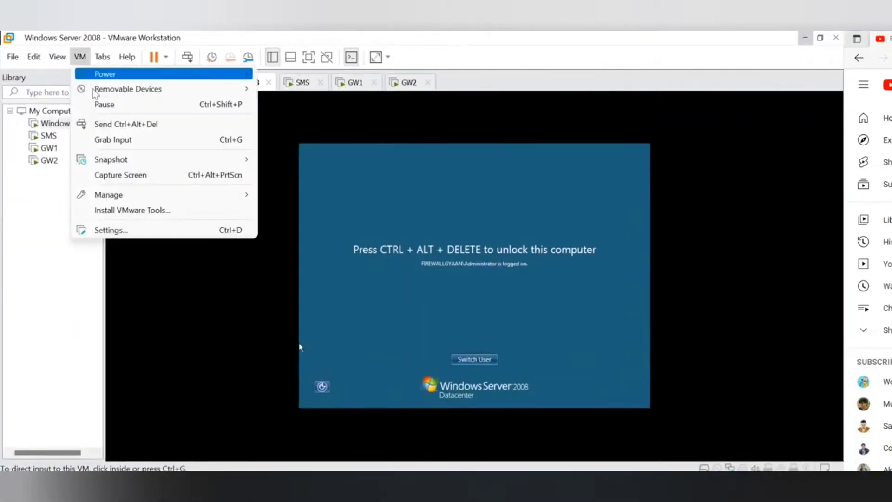
pyautogui.click(132, 124)
pyautogui.click(475, 320)
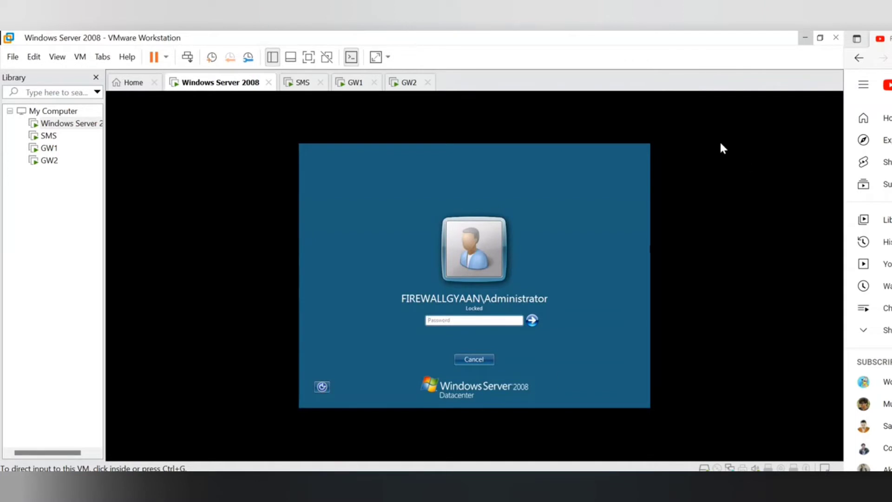
pyautogui.click(799, 35)
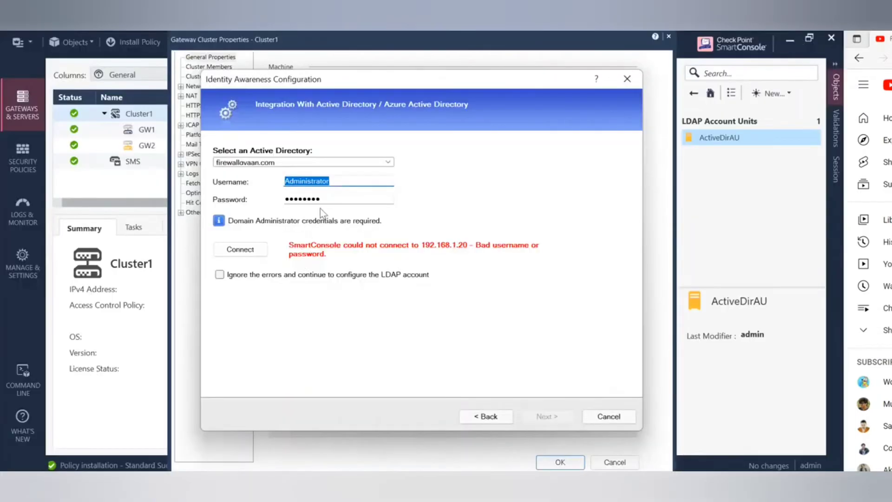
# Enter the correct password, connect successfully to firewallgyaan.com, capture a screenshot, and advance the wizard.
pyautogui.press('Tab')
pyautogui.write('••••')
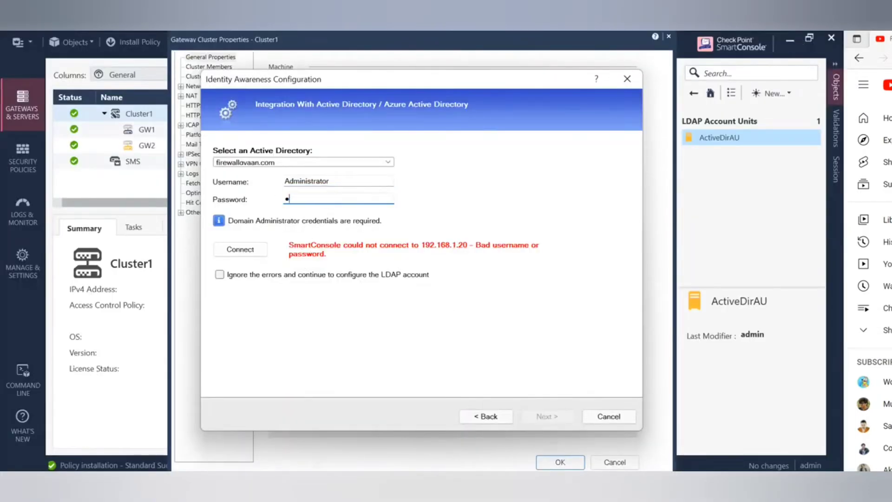
pyautogui.write('••••••')
pyautogui.click(240, 249)
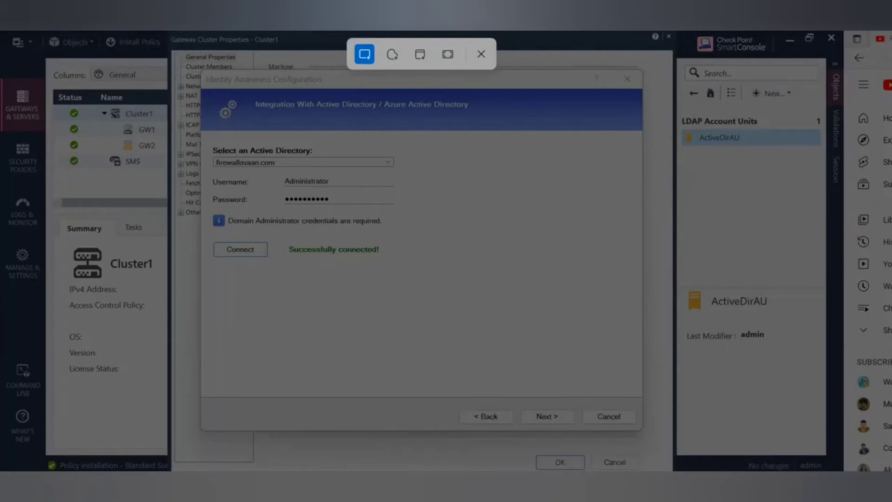
pyautogui.moveTo(1, 33); pyautogui.dragTo(828, 470)
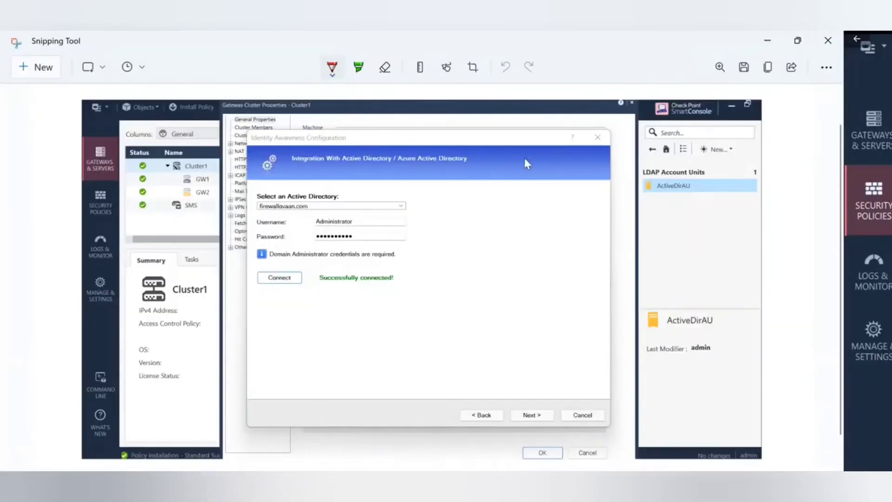
pyautogui.click(775, 40)
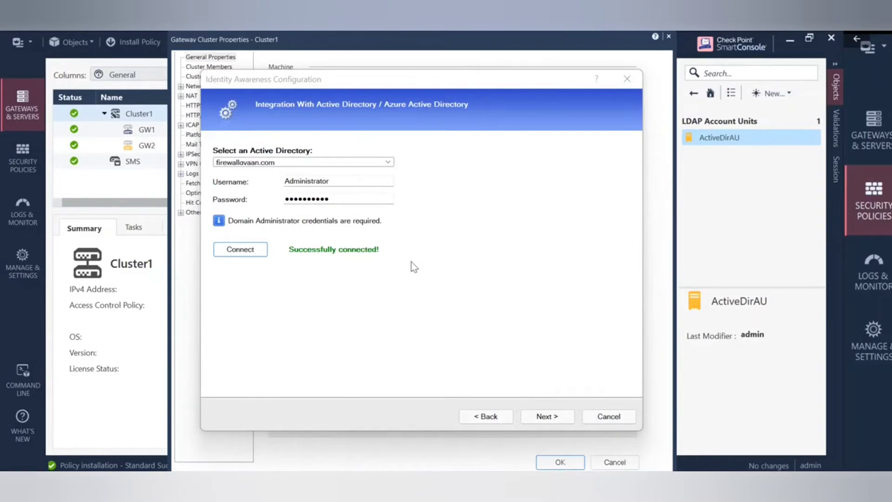
pyautogui.click(548, 416)
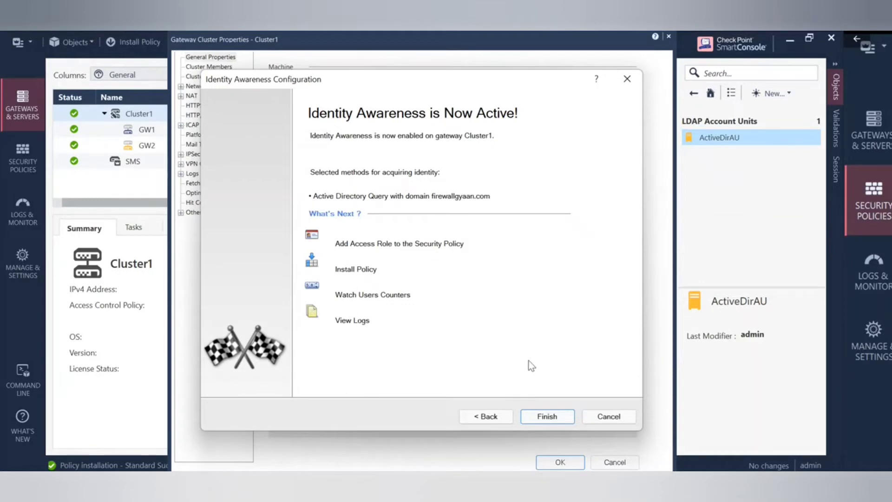
# Finish the Identity Awareness wizard and save Cluster1's properties.
pyautogui.click(541, 419)
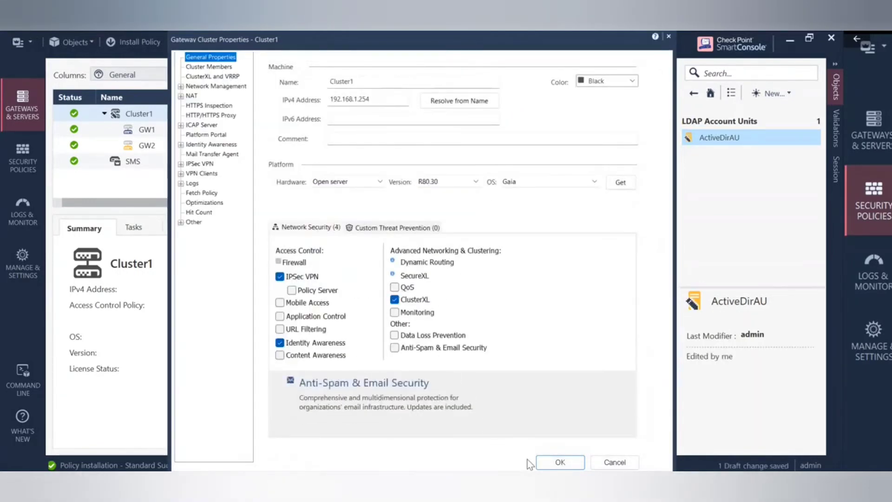
pyautogui.click(561, 462)
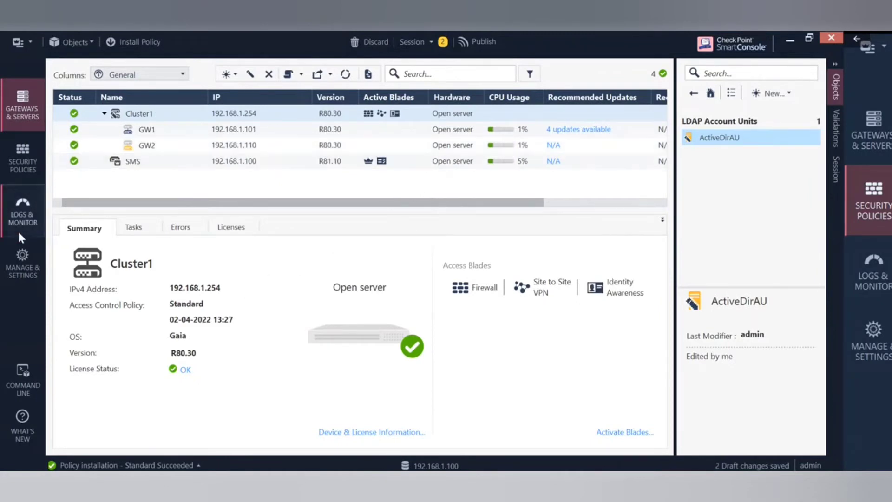
# In Security Policies, create a new Access Role from the Web Traffic rule's Source cell.
pyautogui.click(22, 168)
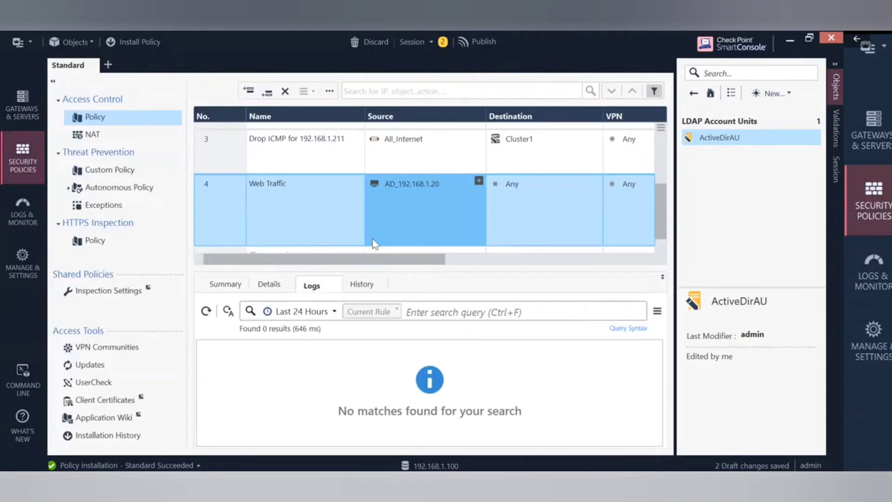
pyautogui.click(478, 181)
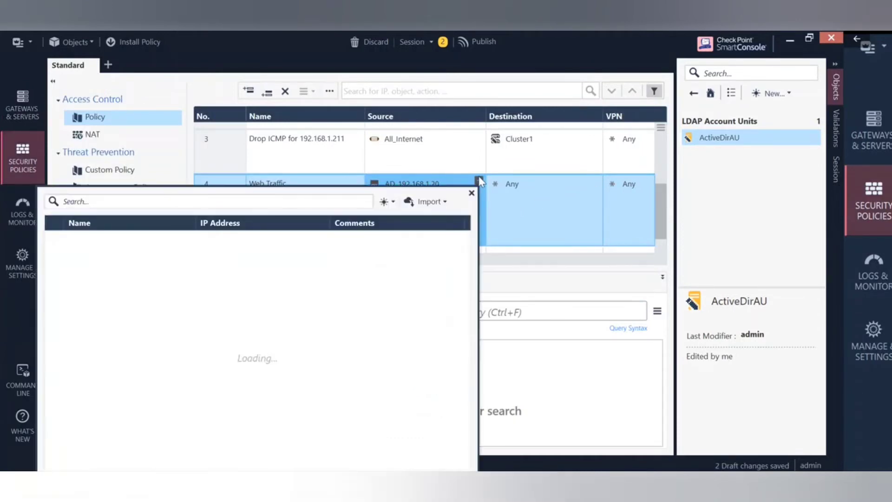
pyautogui.click(390, 203)
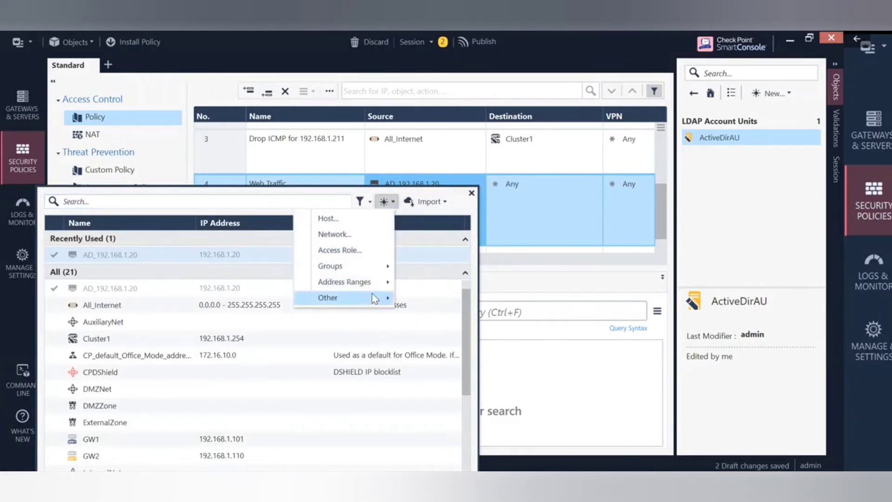
pyautogui.moveTo(374, 298)
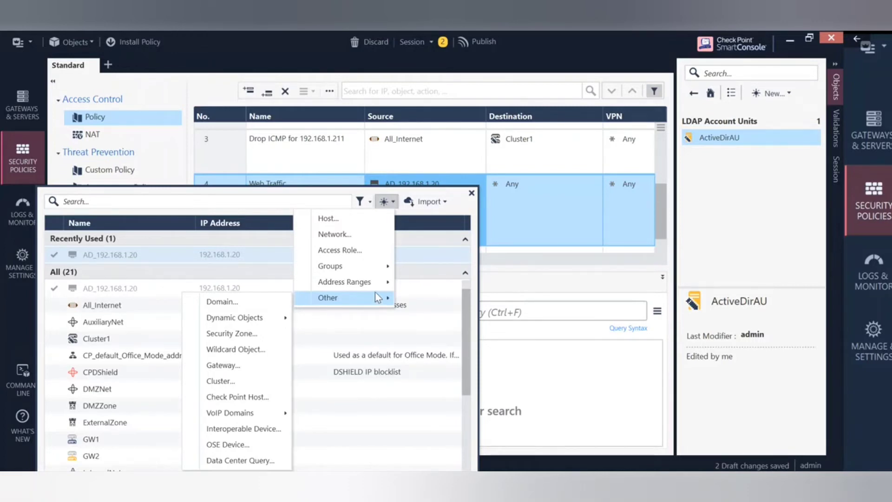
pyautogui.click(367, 250)
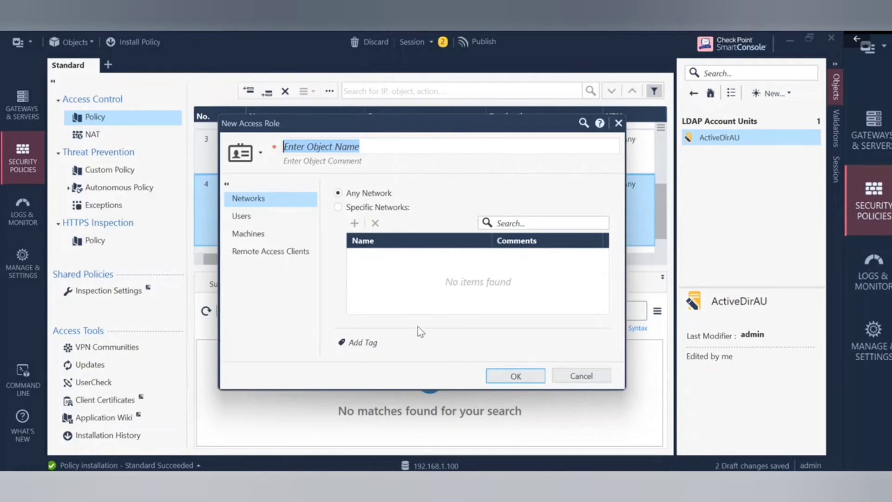
# Name the new access role Access_Rule_for_AD, replacing the initial DMZ_HTTP entry.
pyautogui.write('DMZ')
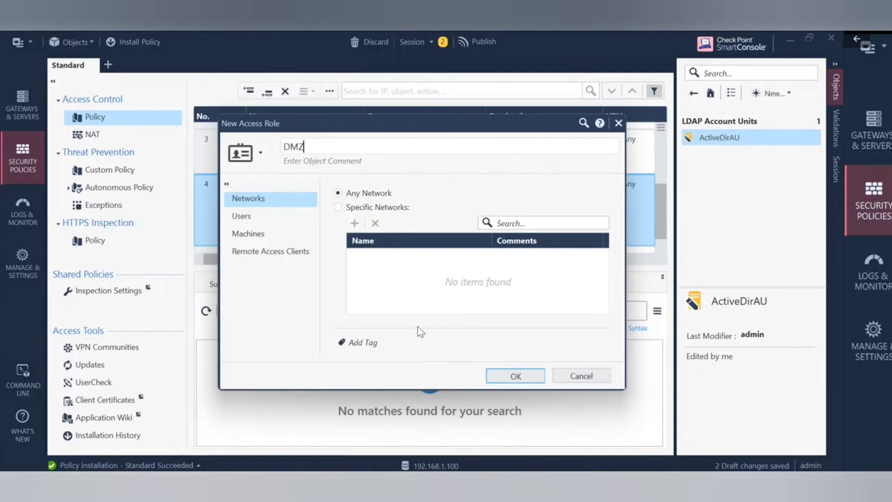
pyautogui.write('_HT')
pyautogui.write('TP')
pyautogui.press('BackSpace')
pyautogui.write('P')
pyautogui.moveTo(428, 126); pyautogui.dragTo(399, 176)
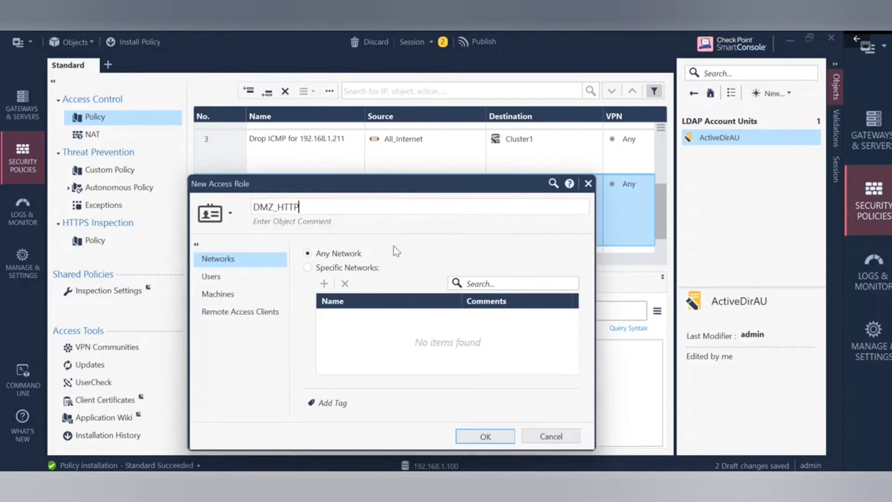
pyautogui.press('BackSpace')
pyautogui.press('BackSpace')
pyautogui.press('BackSpace')
pyautogui.press('BackSpace')
pyautogui.press('BackSpace')
pyautogui.press('BackSpace')
pyautogui.press('BackSpace')
pyautogui.press('BackSpace')
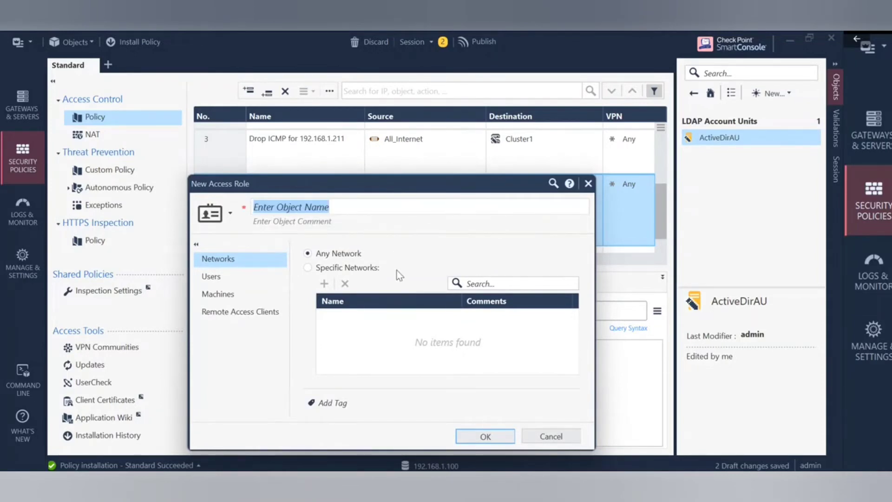
pyautogui.write('Access')
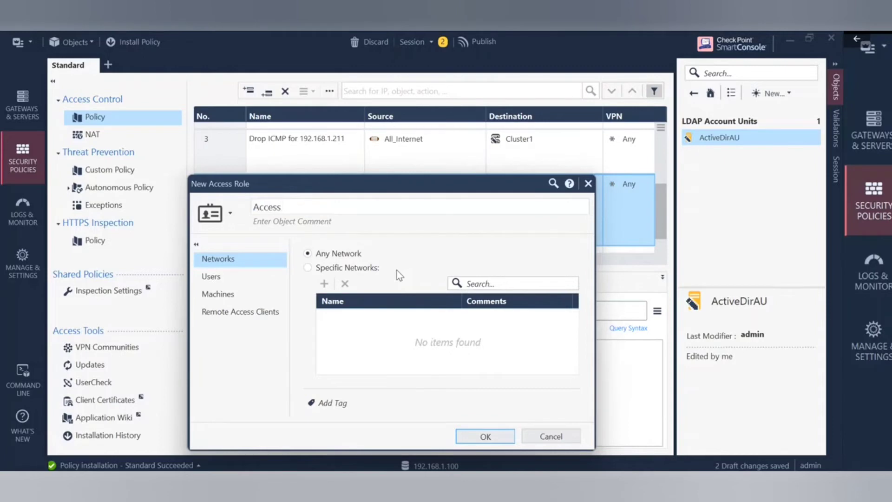
pyautogui.write('_Rule_for_AD')
# Keep the role on Any Network and show its Users settings.
pyautogui.click(309, 267)
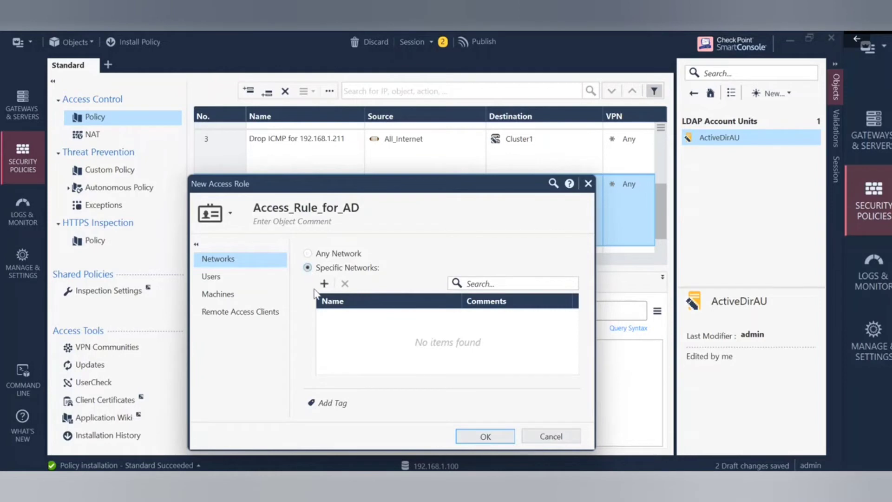
pyautogui.click(307, 253)
pyautogui.click(200, 278)
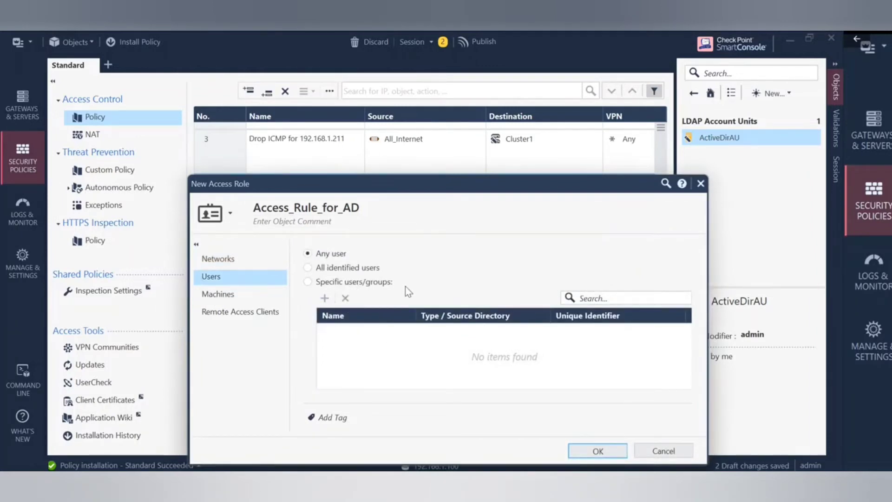
# Set the role to Specific users/groups, browse the LDAP picker without adding anyone, then switch to the Windows Server 2008 VM.
pyautogui.click(375, 283)
pyautogui.click(324, 299)
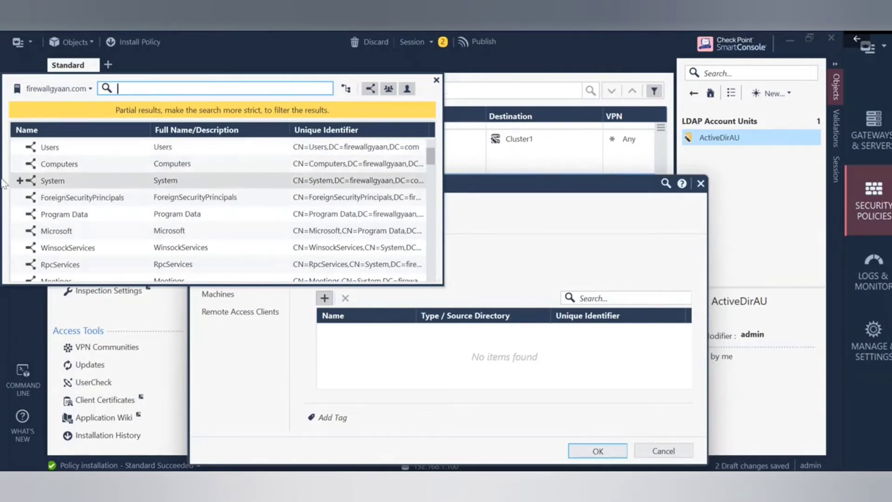
pyautogui.click(19, 148)
pyautogui.click(19, 148)
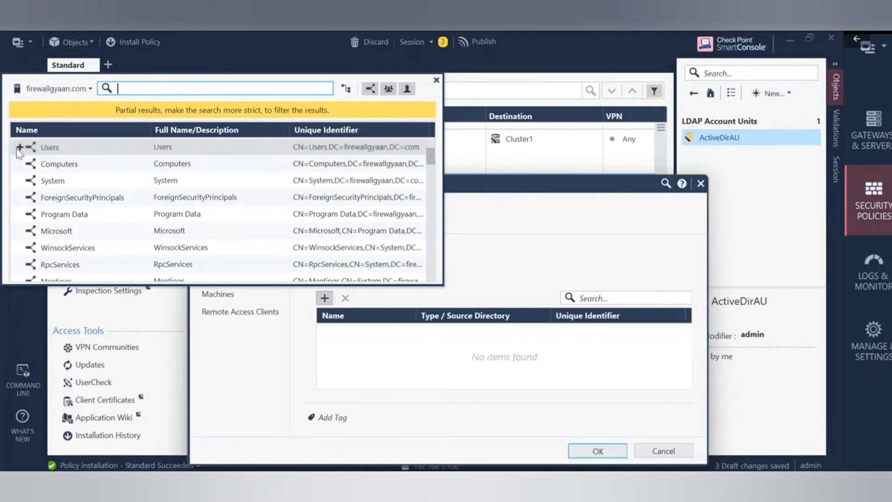
pyautogui.scroll(-1, 218, 191)
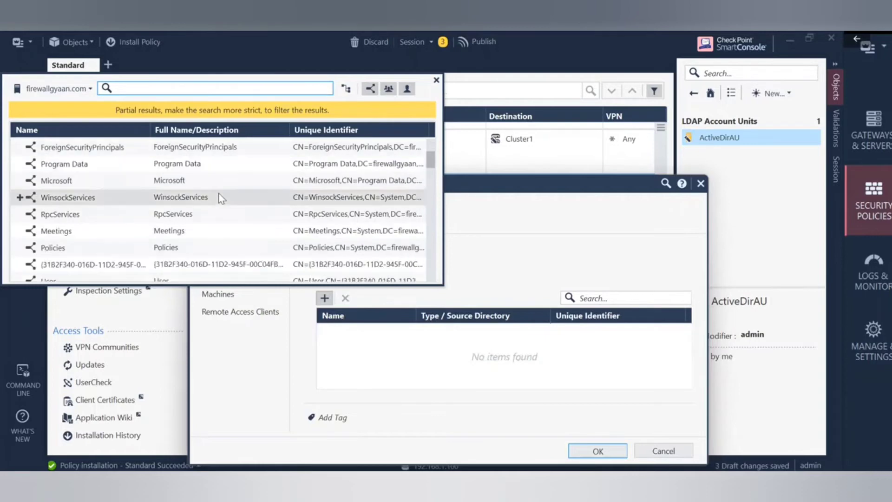
pyautogui.scroll(1, 218, 201)
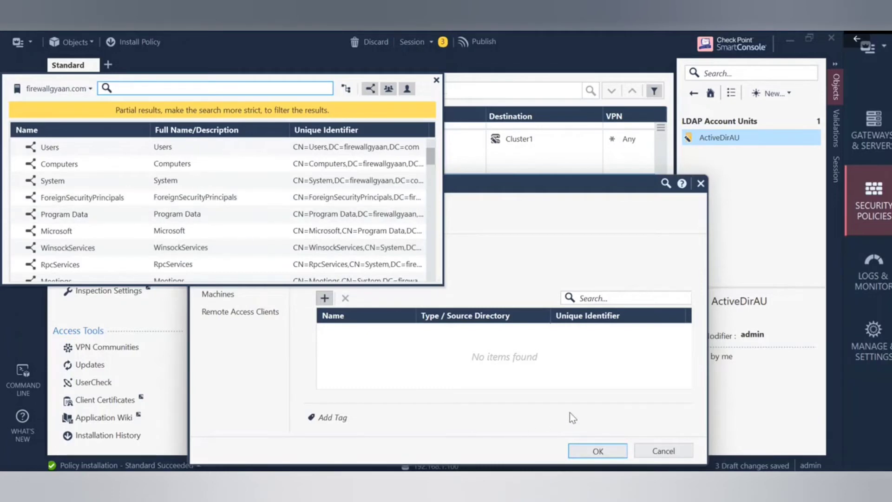
pyautogui.click(436, 81)
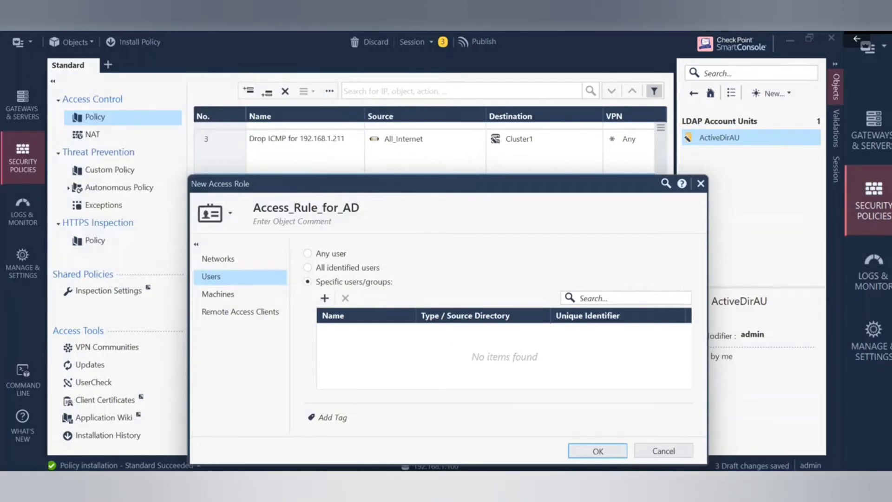
pyautogui.click(367, 418)
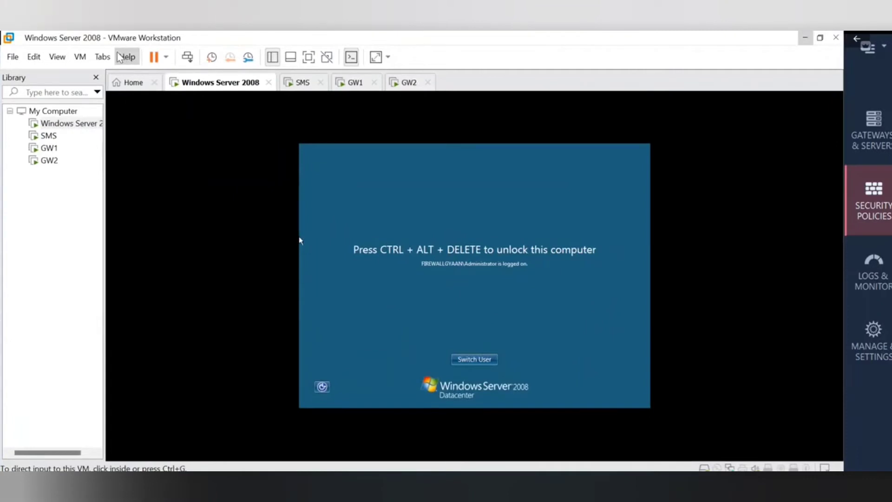
# Unlock the Windows Server 2008 VM with Ctrl+Alt+Del and log in with the administrator password.
pyautogui.click(80, 57)
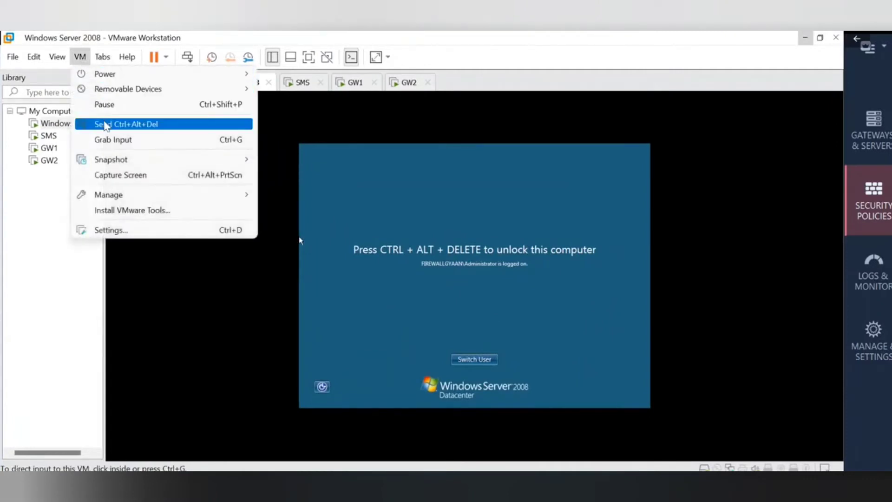
pyautogui.click(106, 124)
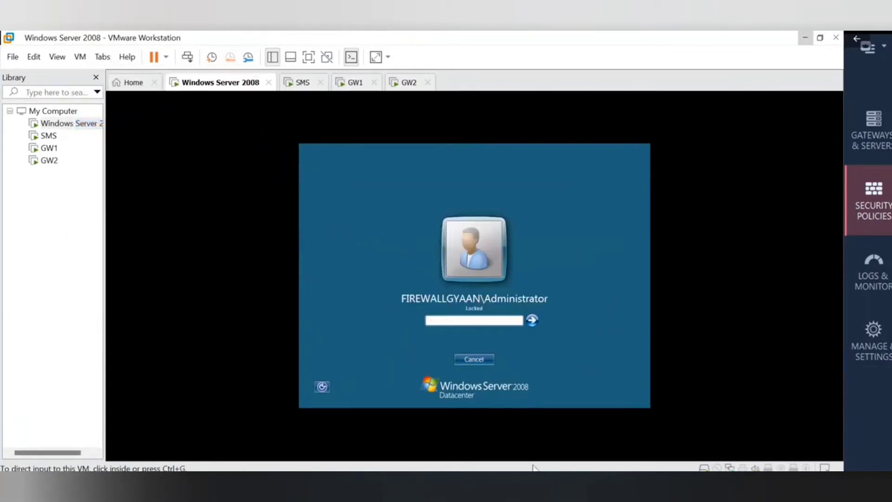
pyautogui.moveTo(564, 483)
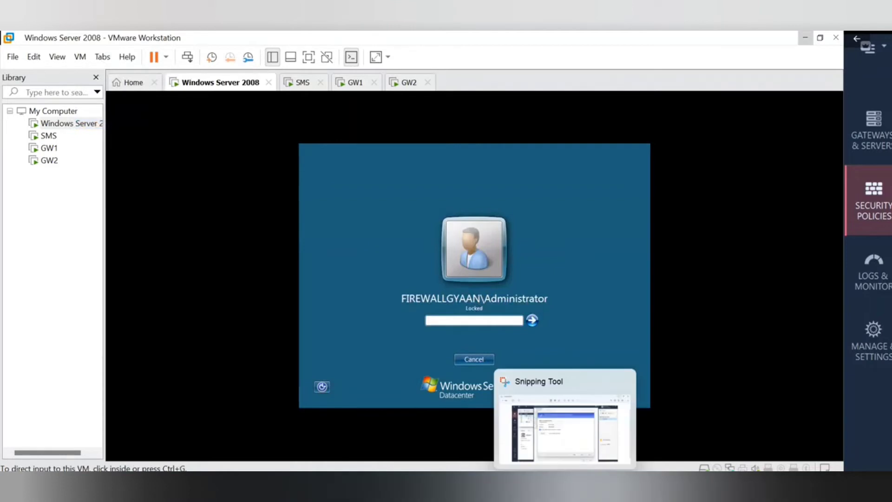
pyautogui.click(699, 332)
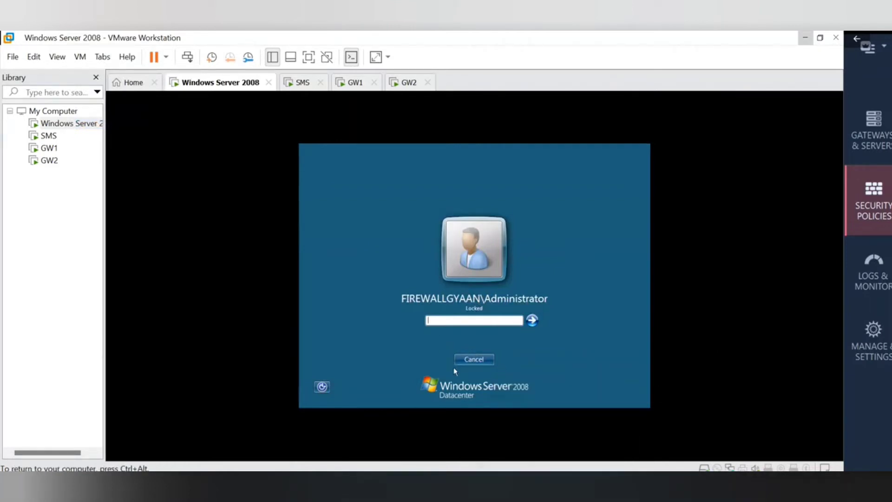
pyautogui.write('***')
pyautogui.hotkey('ctrl', 'alt')
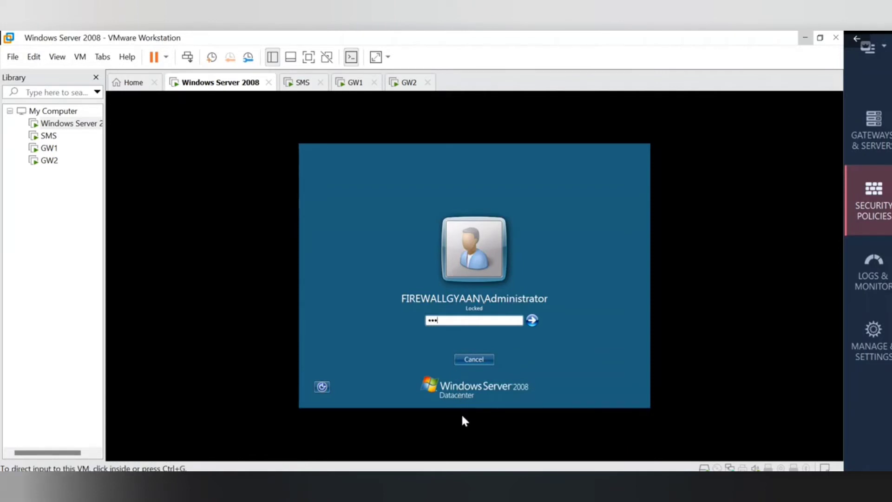
pyautogui.click(467, 415)
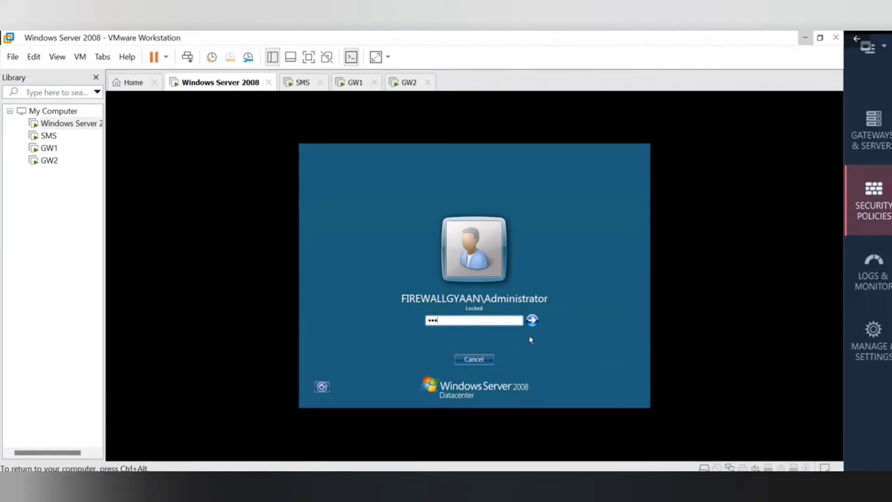
pyautogui.moveTo(448, 320); pyautogui.dragTo(388, 327)
pyautogui.write('**********')
pyautogui.click(531, 320)
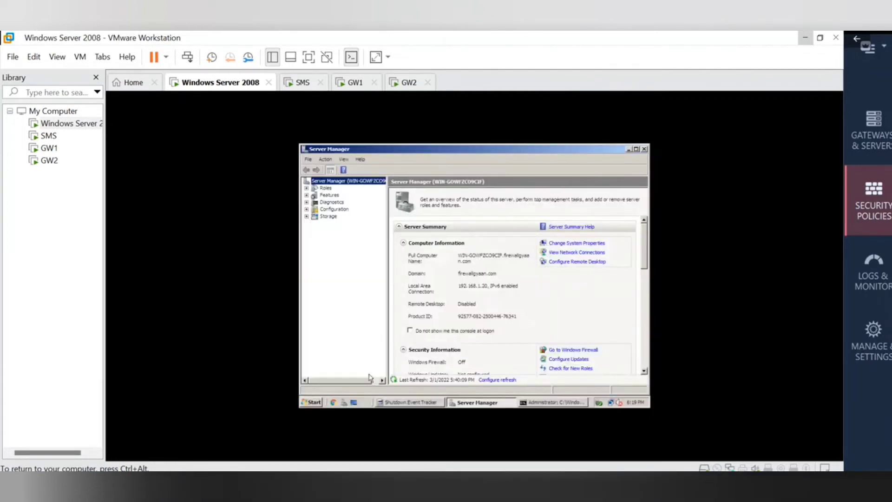
# Open Active Directory Users and Computers and show the firewallgyaan.com domain's Users container.
pyautogui.click(315, 402)
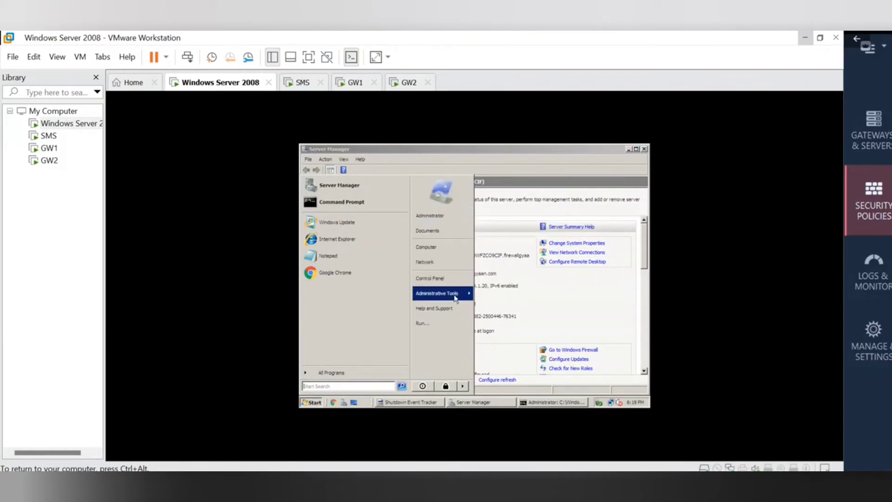
pyautogui.moveTo(455, 298)
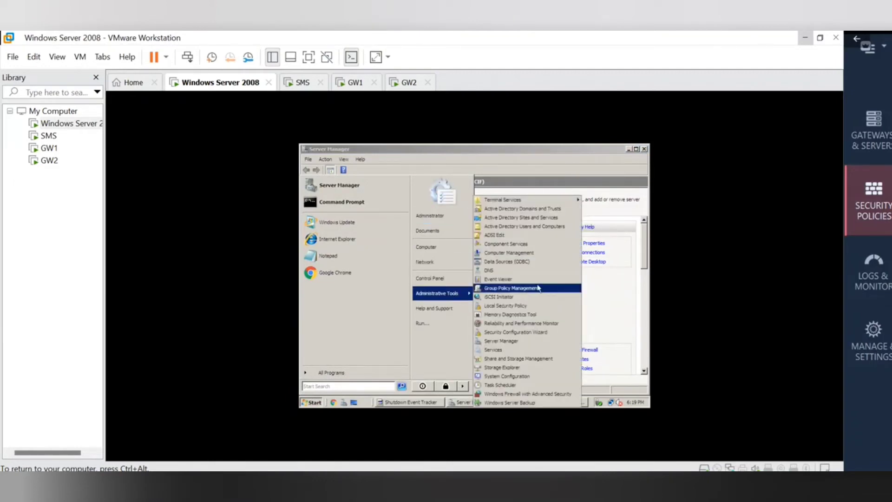
pyautogui.click(560, 227)
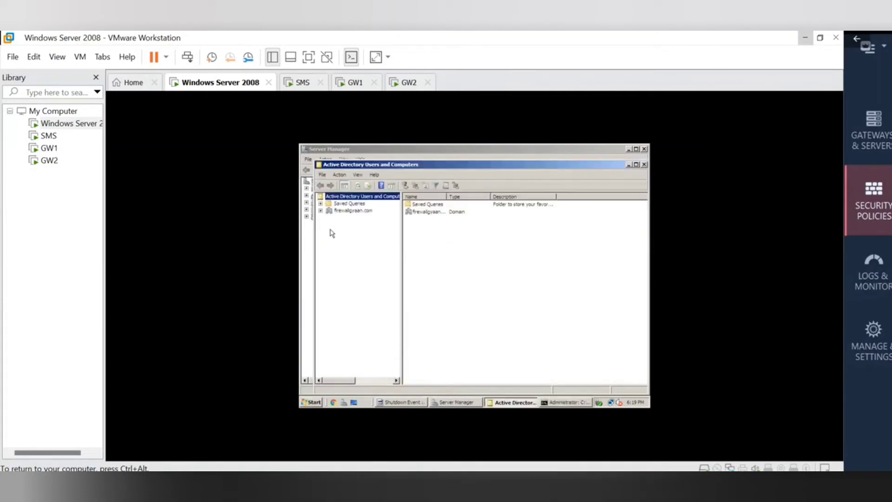
pyautogui.click(321, 211)
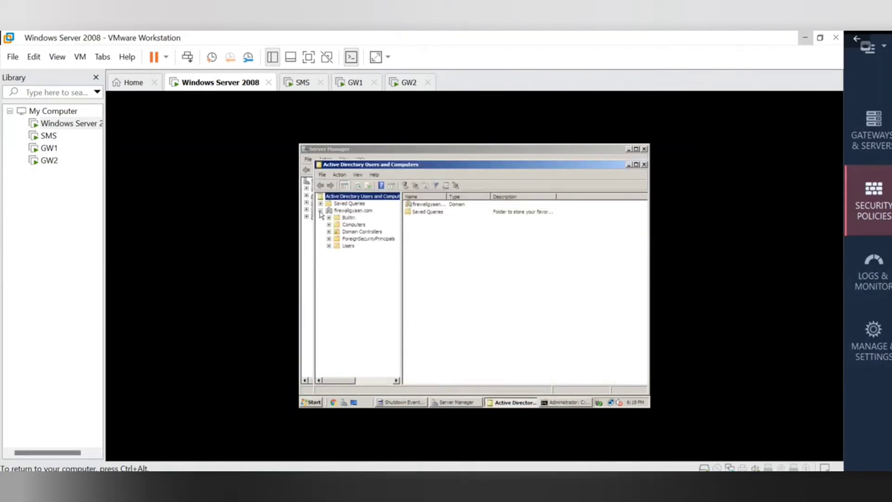
pyautogui.click(339, 247)
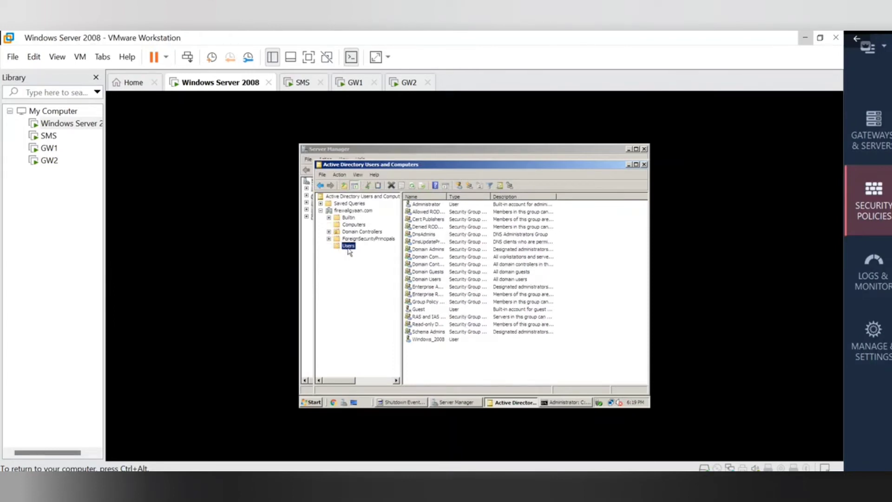
# Start a new user in the Users container, entering the user's name and logon name.
pyautogui.rightClick(349, 251)
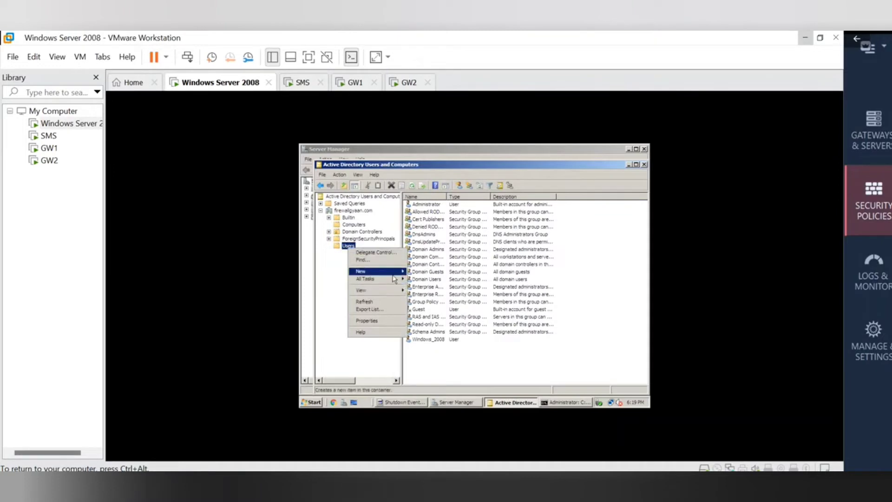
pyautogui.moveTo(400, 273)
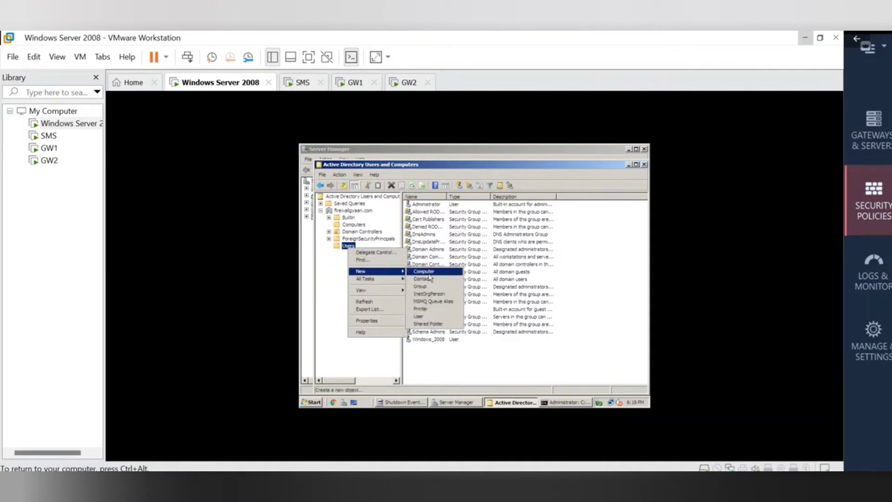
pyautogui.click(430, 320)
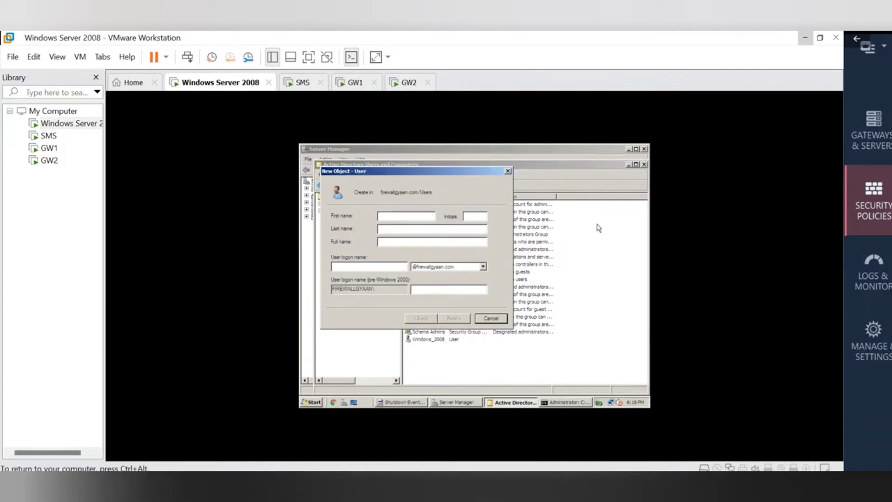
pyautogui.write('vaibhav')
pyautogui.click(357, 269)
pyautogui.write('vaib')
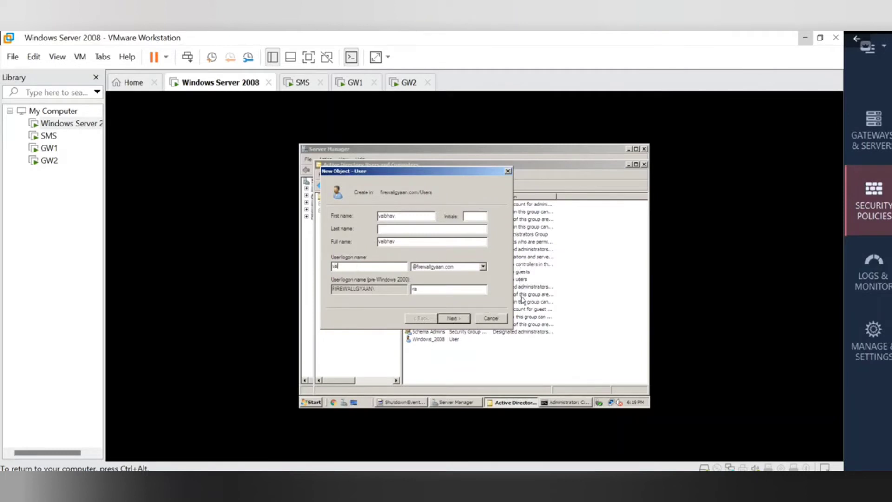
pyautogui.write('hav')
# Set the user's password to never require changing and be unchangeable by the user, then create the account.
pyautogui.click(464, 320)
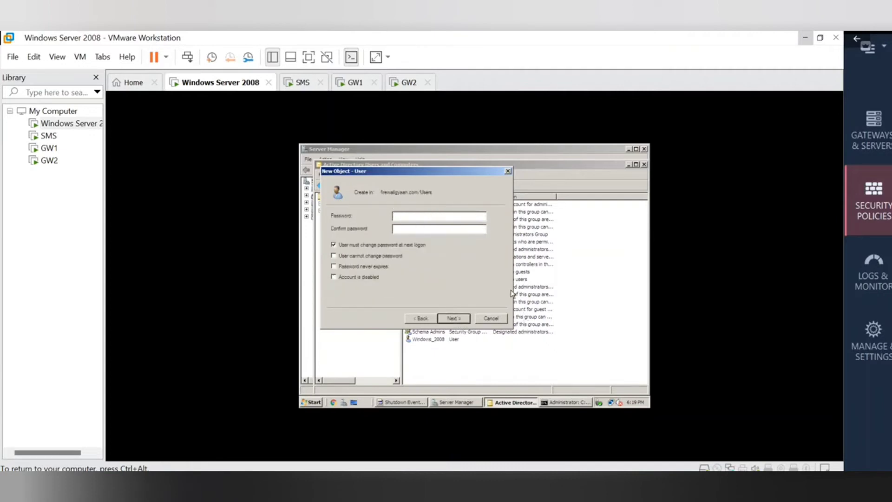
pyautogui.write('**********')
pyautogui.click(333, 245)
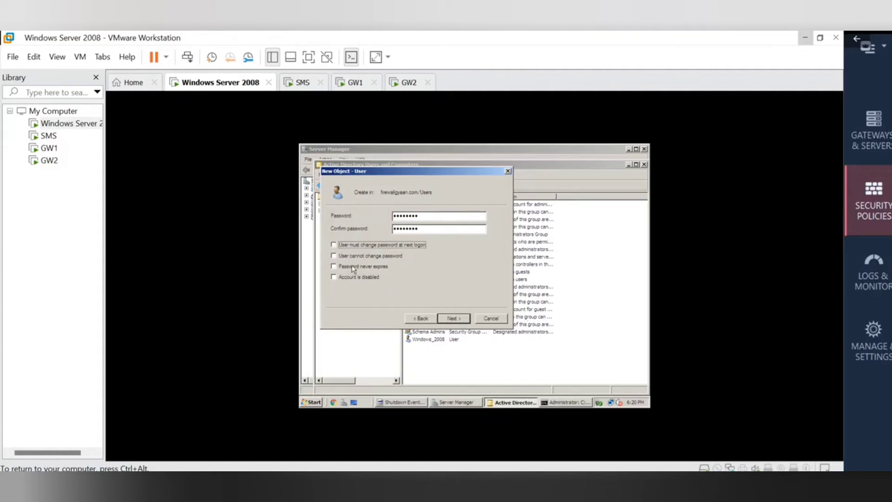
pyautogui.click(333, 256)
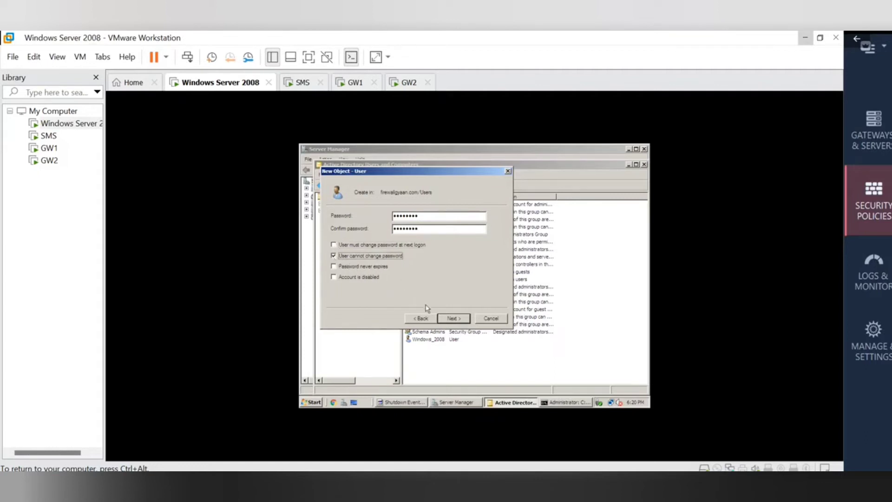
pyautogui.click(459, 321)
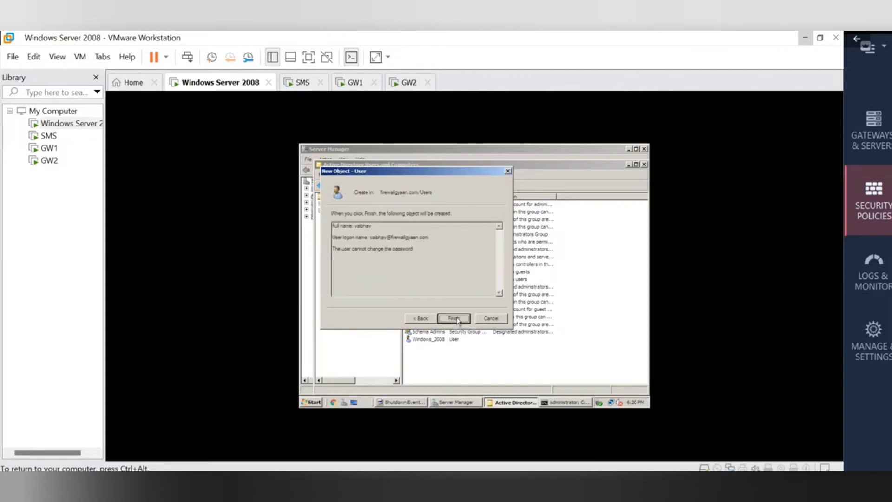
pyautogui.click(453, 319)
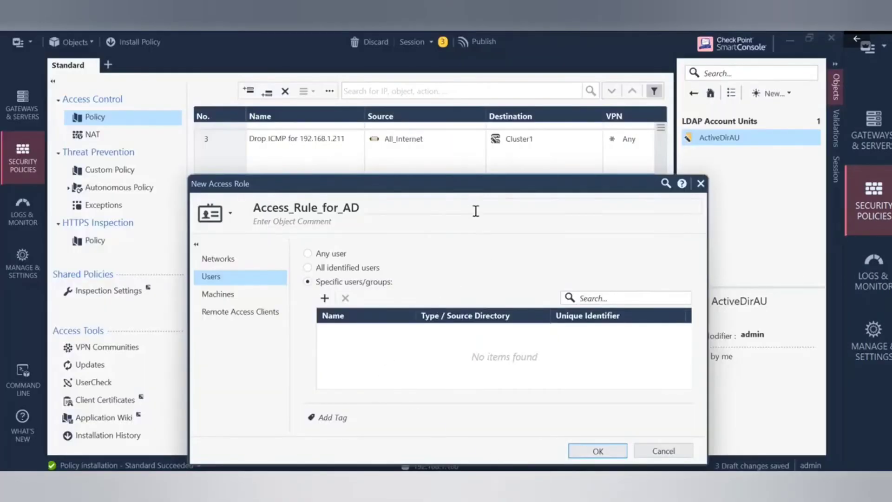
# Search for the Active Directory user and add it to the Access_Rule_for_AD role.
pyautogui.moveTo(467, 189); pyautogui.dragTo(398, 103)
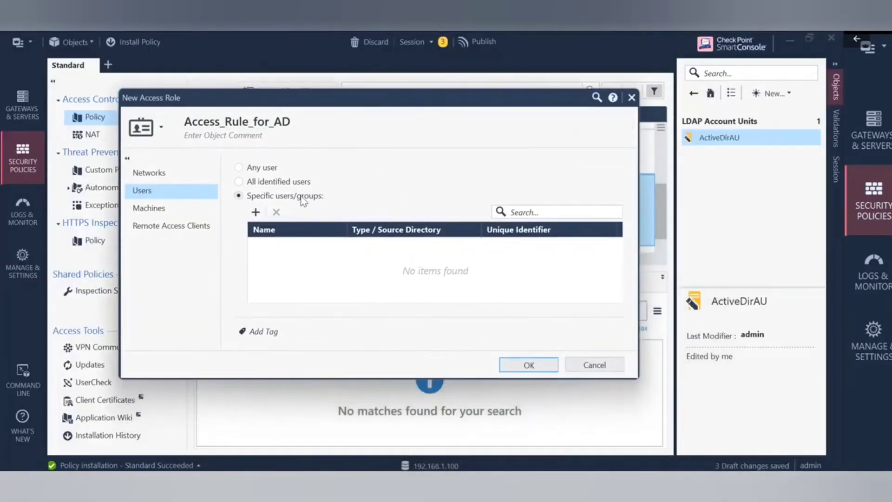
pyautogui.click(256, 212)
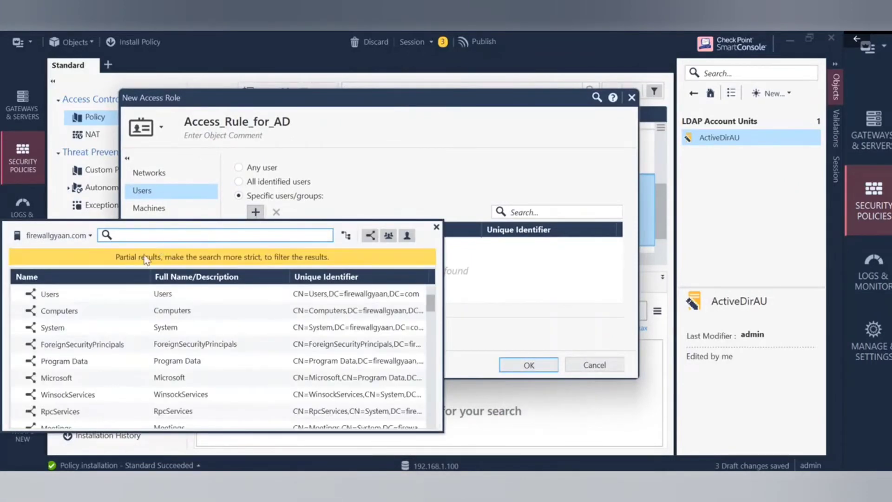
pyautogui.click(20, 294)
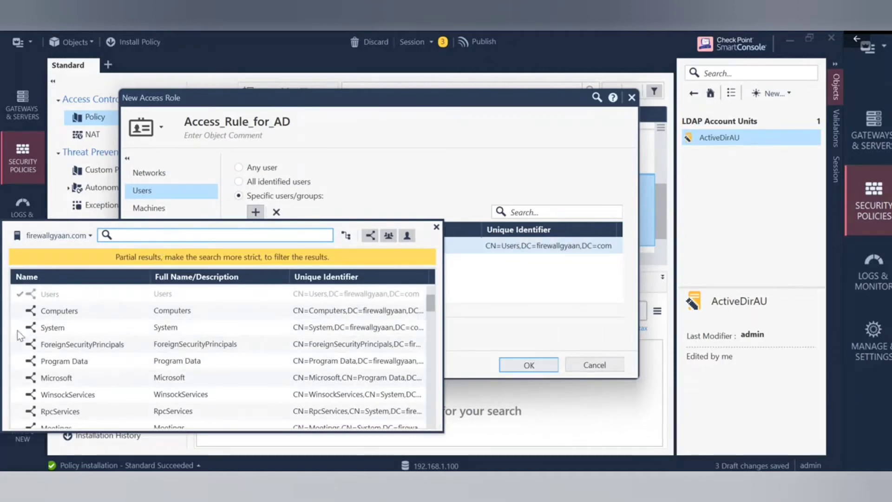
pyautogui.click(20, 294)
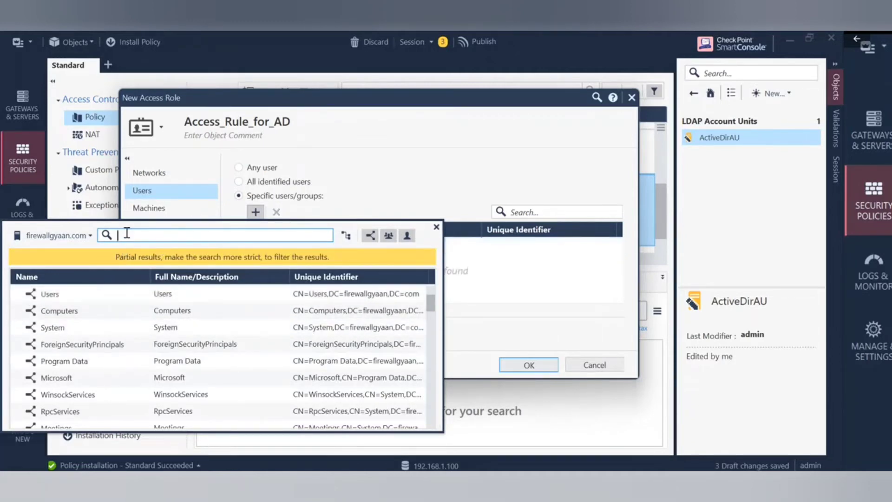
pyautogui.write('vaibhav')
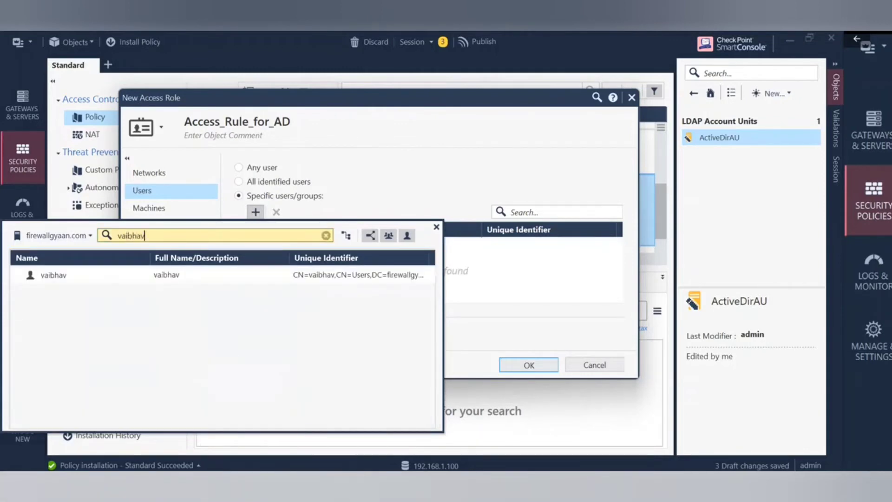
pyautogui.click(20, 275)
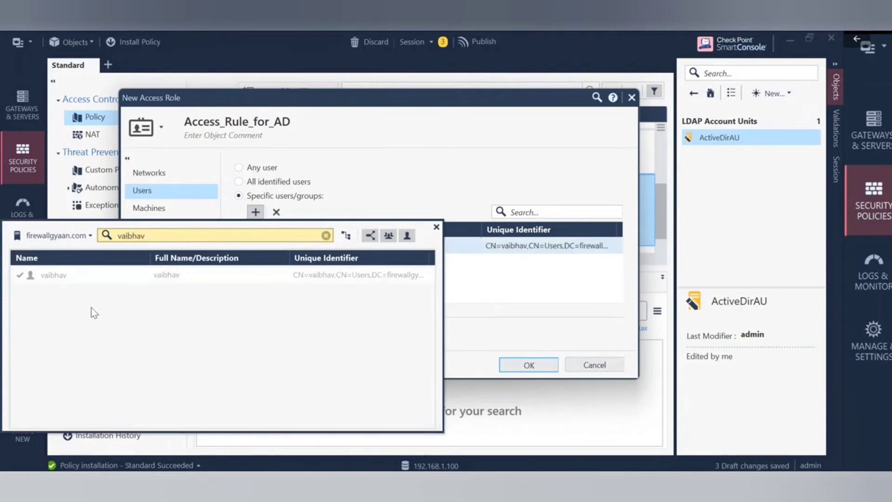
pyautogui.click(436, 226)
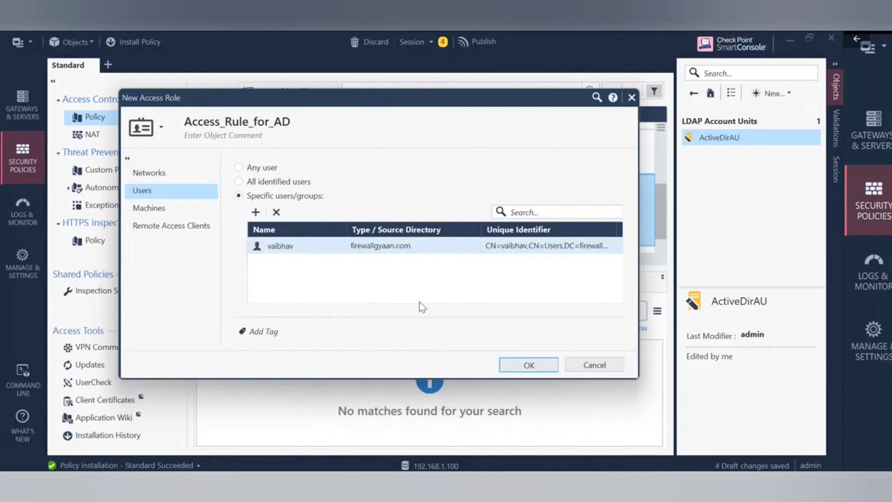
# Review the role's Machines and remote access client options, then save the access role.
pyautogui.click(158, 213)
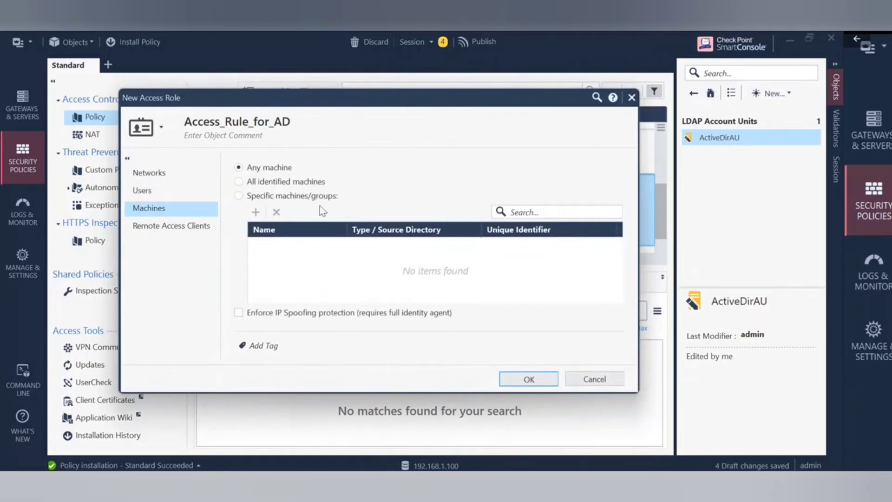
pyautogui.click(181, 227)
pyautogui.click(172, 215)
pyautogui.click(540, 374)
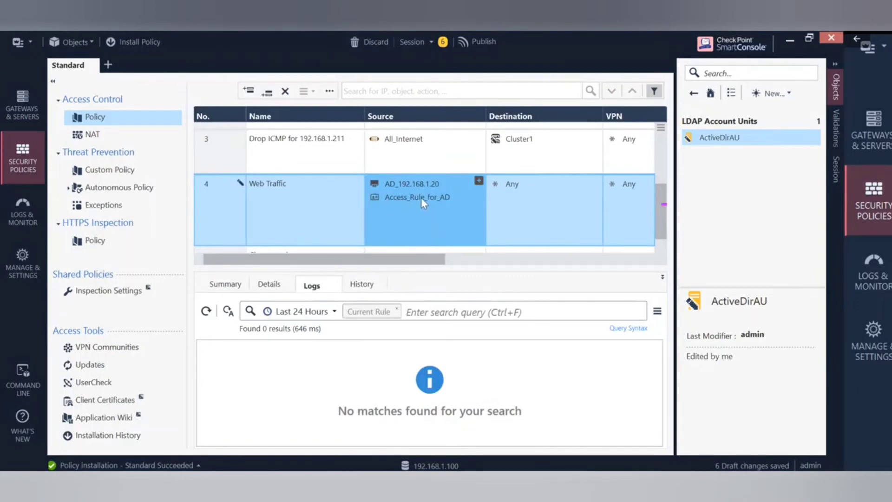
pyautogui.moveTo(323, 259); pyautogui.dragTo(400, 259)
pyautogui.scroll(-1, 558, 203)
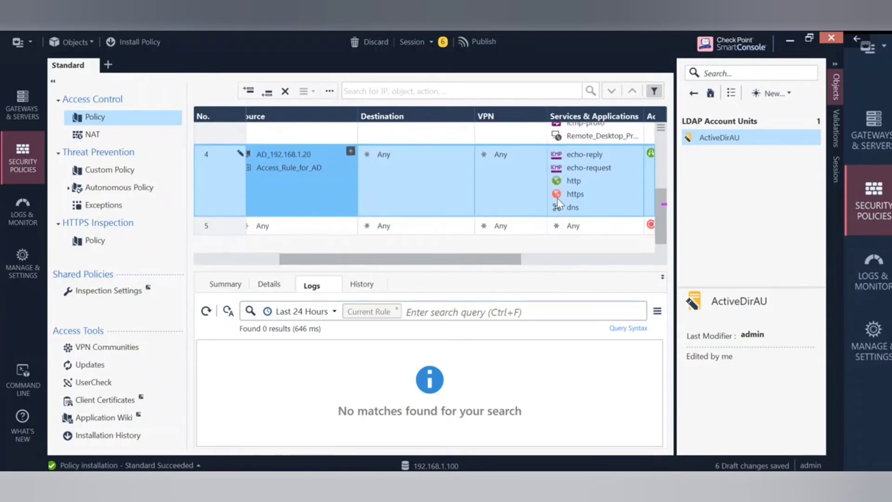
pyautogui.scroll(1, 558, 204)
pyautogui.moveTo(492, 259); pyautogui.dragTo(648, 257)
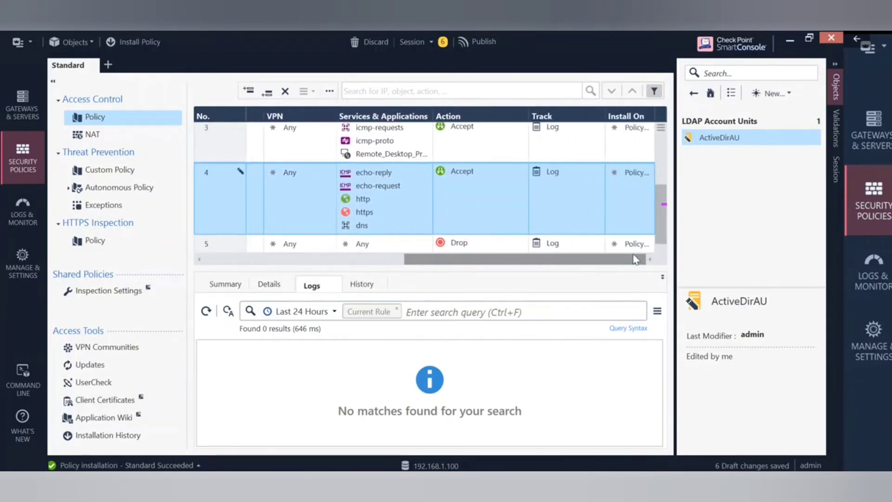
pyautogui.moveTo(635, 259); pyautogui.dragTo(219, 258)
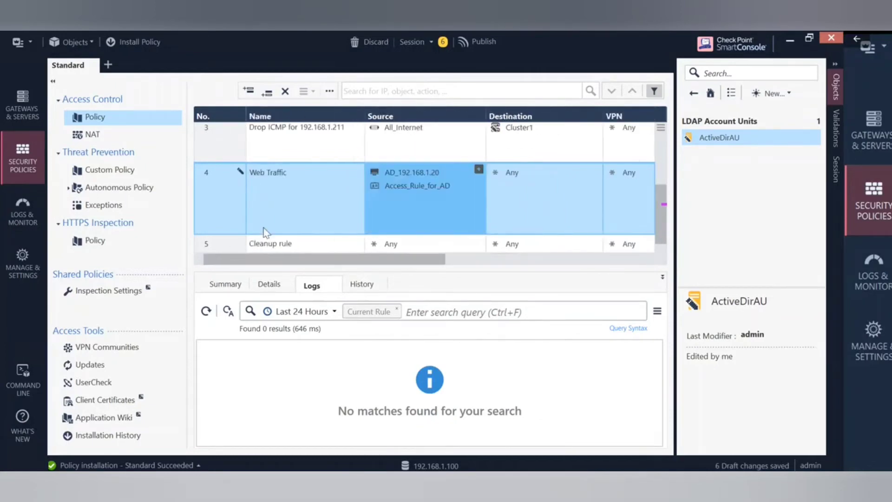
# Publish the six draft changes and install the Standard policy on Cluster1.
pyautogui.click(473, 42)
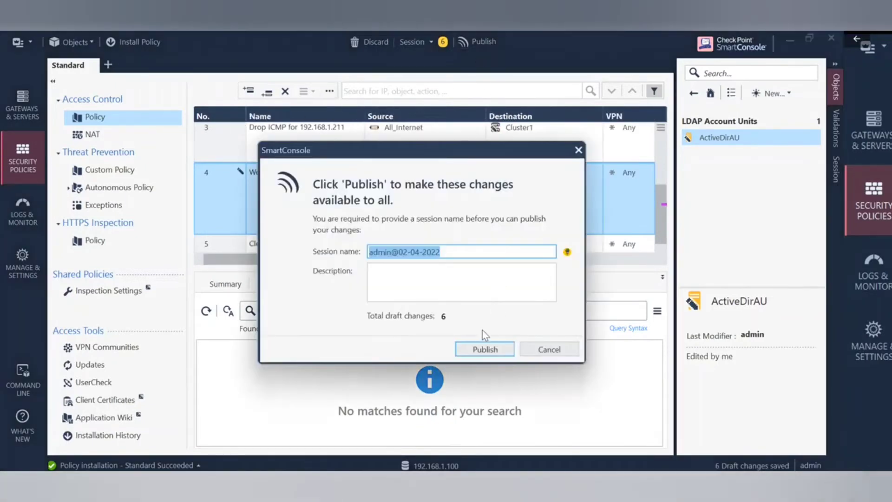
pyautogui.click(483, 349)
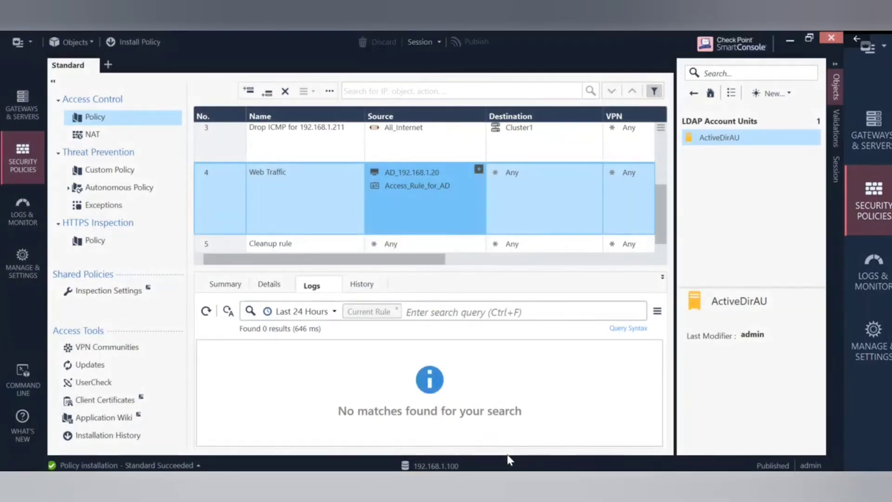
pyautogui.click(128, 41)
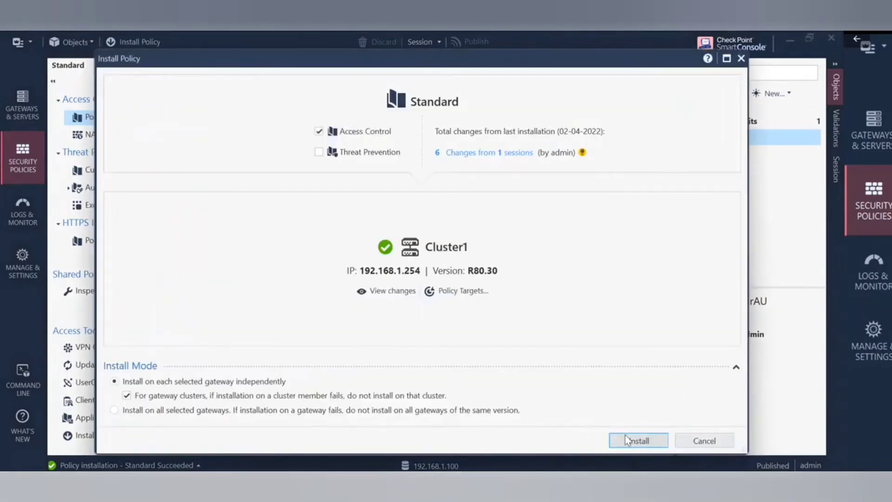
pyautogui.click(639, 440)
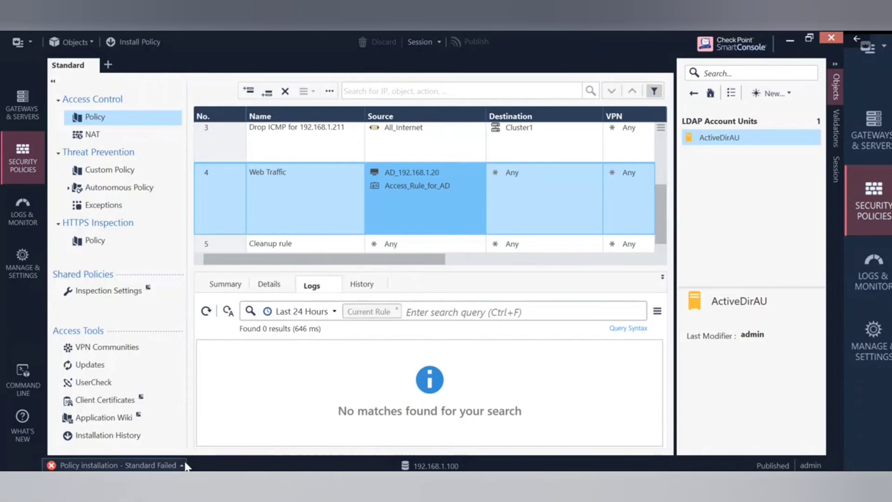
pyautogui.click(116, 464)
pyautogui.click(200, 259)
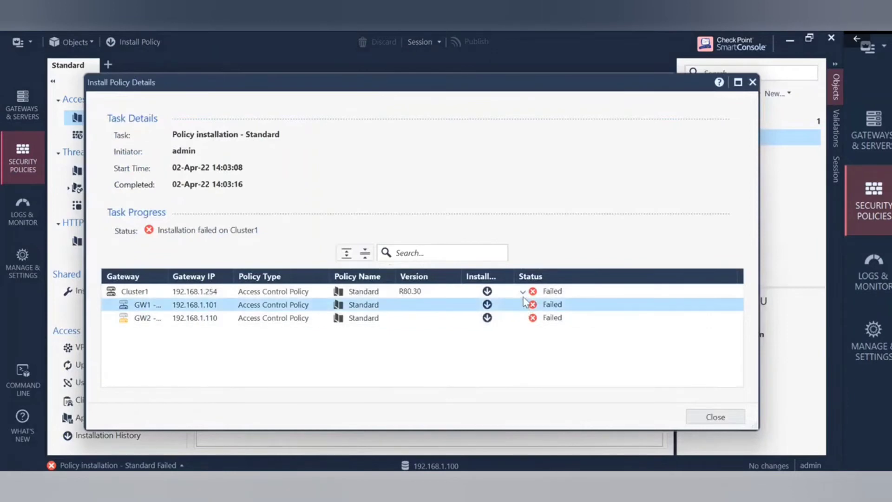
pyautogui.click(523, 293)
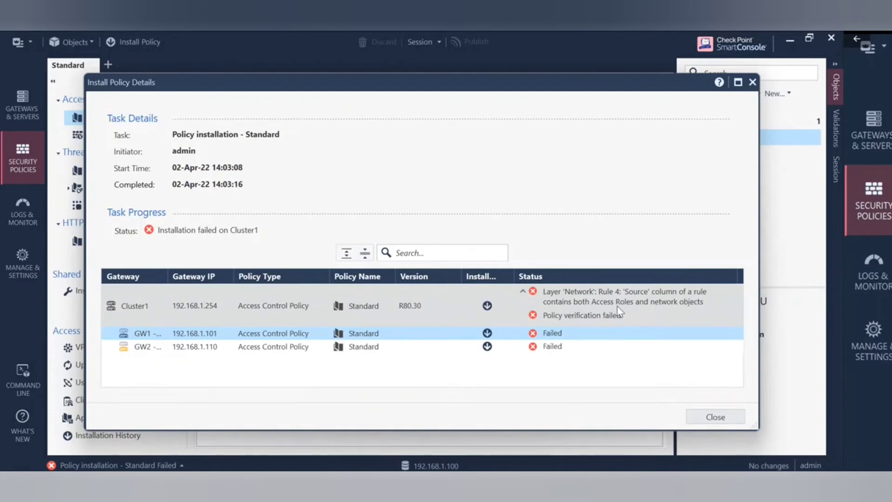
pyautogui.click(724, 416)
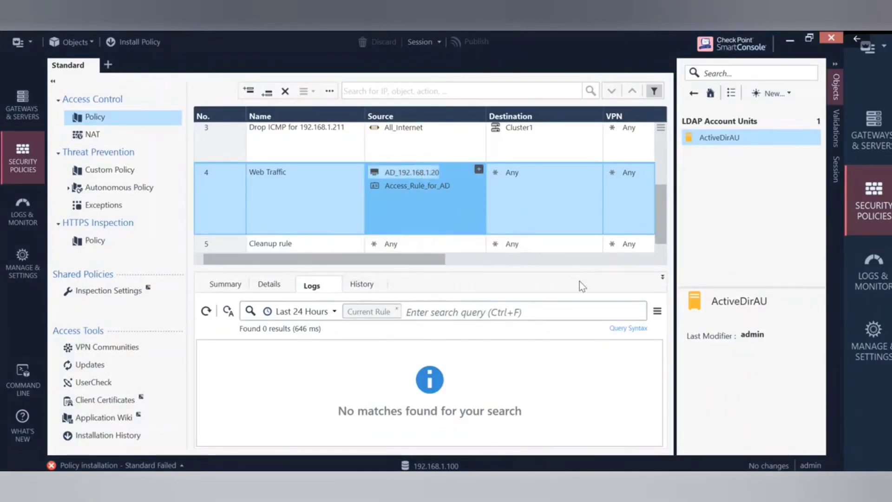
# Delete AD_192.168.1.20 from rule 4's Source and scroll through the rule to review it.
pyautogui.press('Delete')
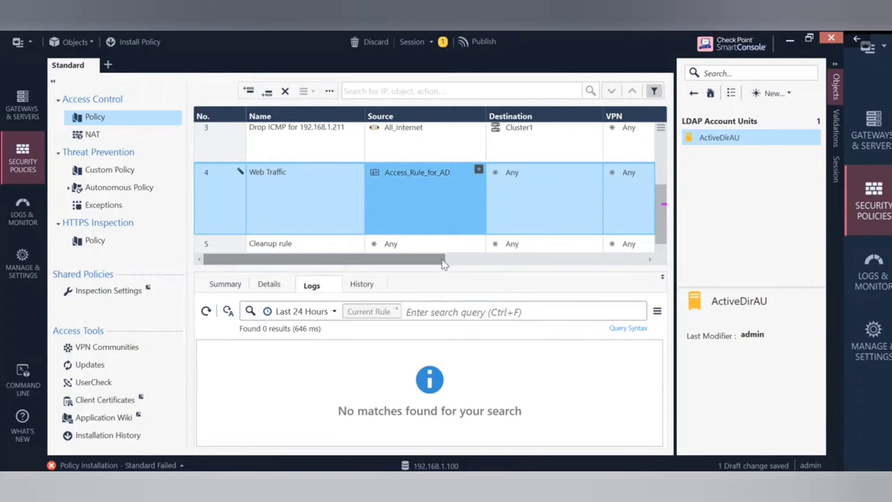
pyautogui.moveTo(444, 264); pyautogui.dragTo(393, 267)
pyautogui.scroll(3, 532, 194)
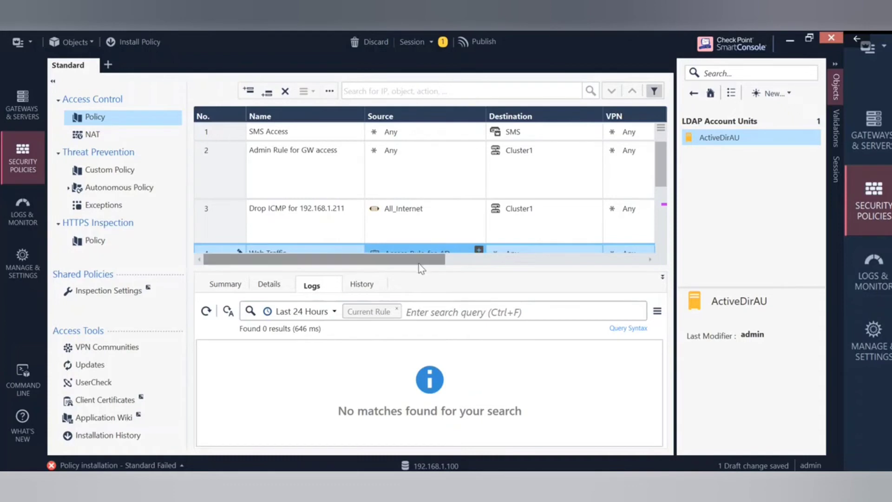
pyautogui.moveTo(417, 262); pyautogui.dragTo(541, 266)
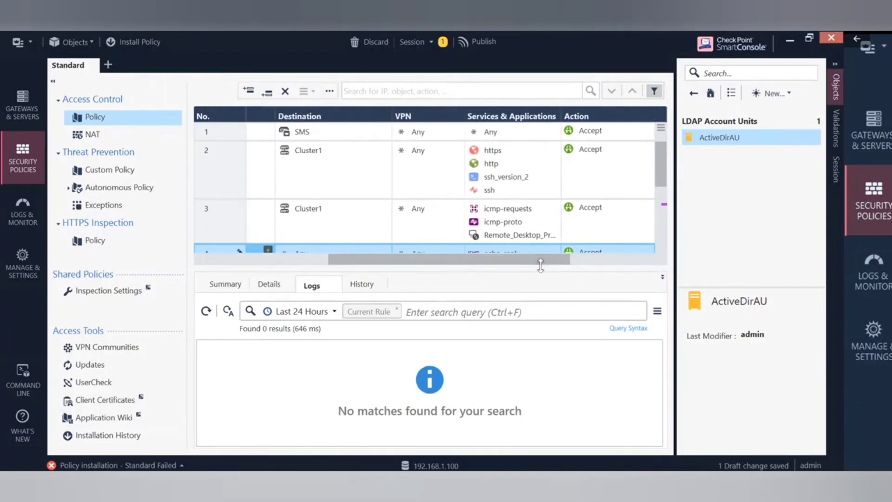
pyautogui.scroll(-1, 458, 170)
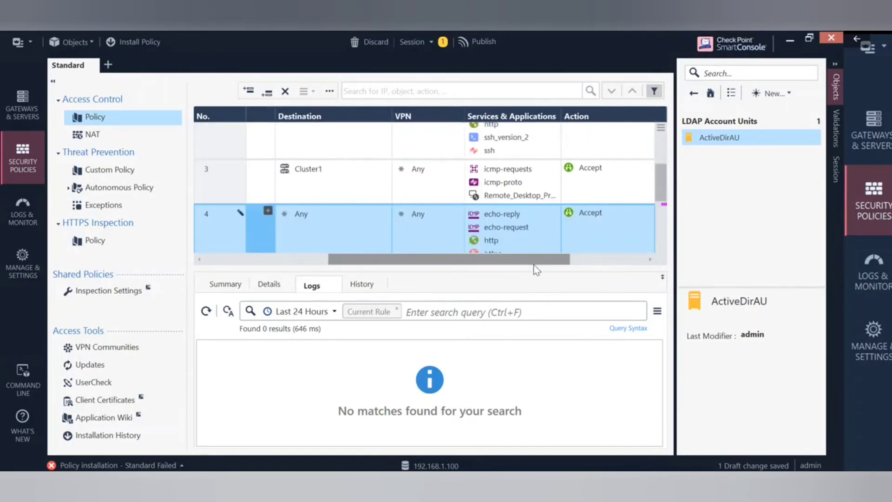
pyautogui.scroll(-1, 526, 241)
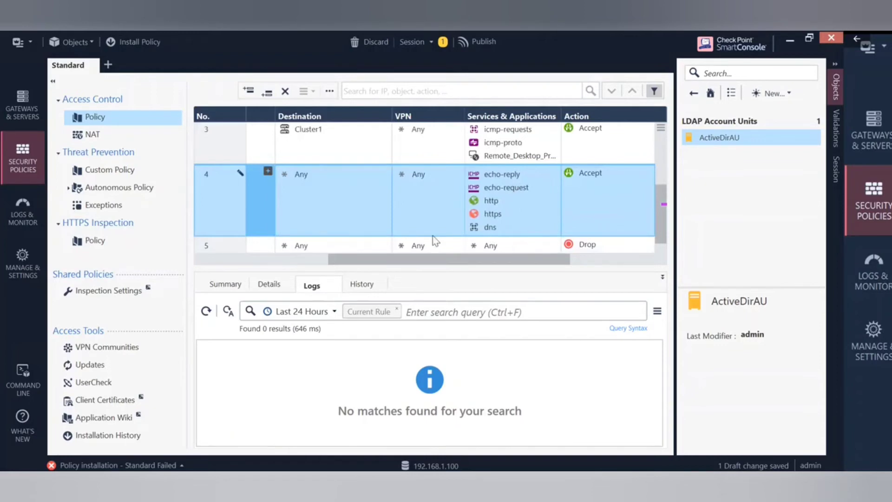
pyautogui.scroll(-1, 461, 172)
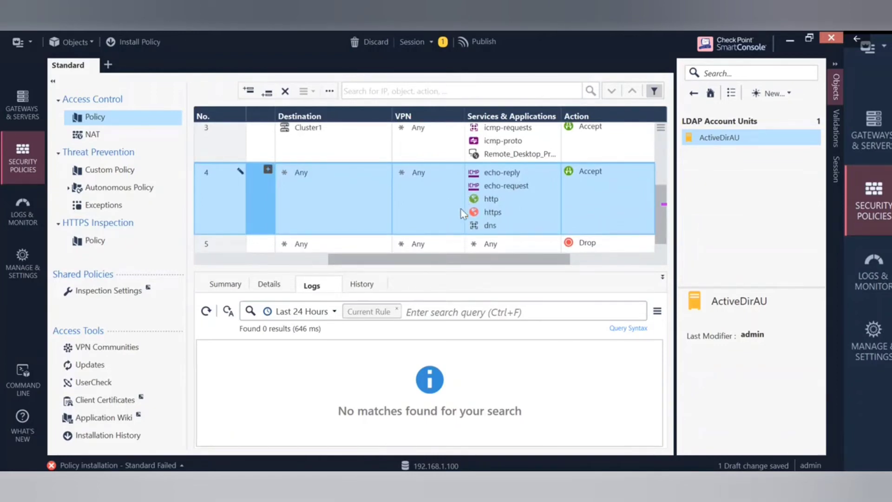
pyautogui.scroll(1, 444, 219)
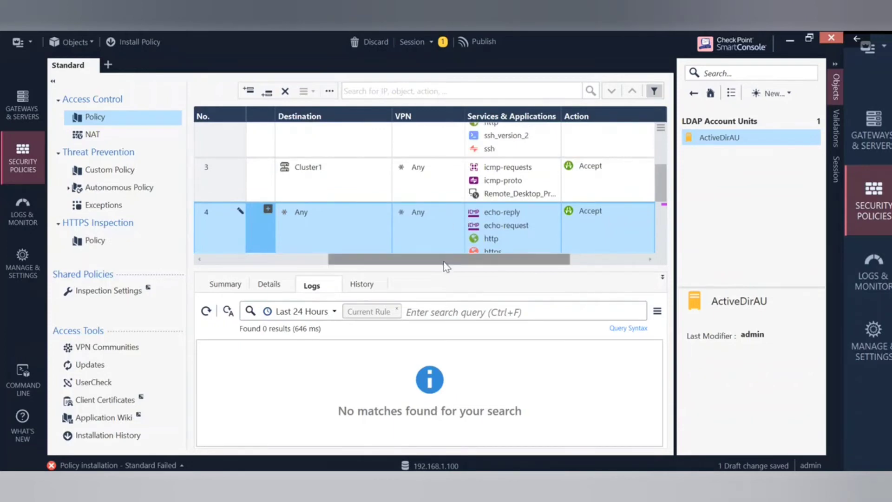
pyautogui.moveTo(442, 263); pyautogui.dragTo(294, 267)
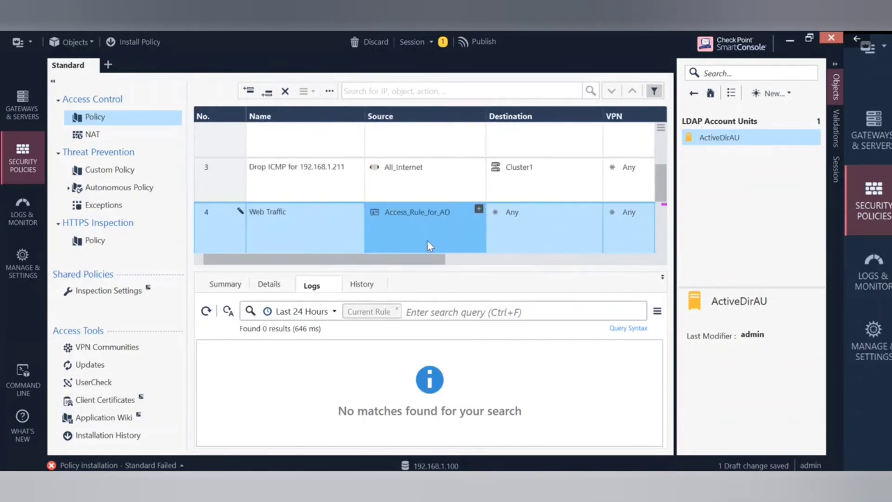
# Publish the source removal and check Recent Tasks before reinstalling the policy.
pyautogui.click(492, 44)
pyautogui.click(484, 350)
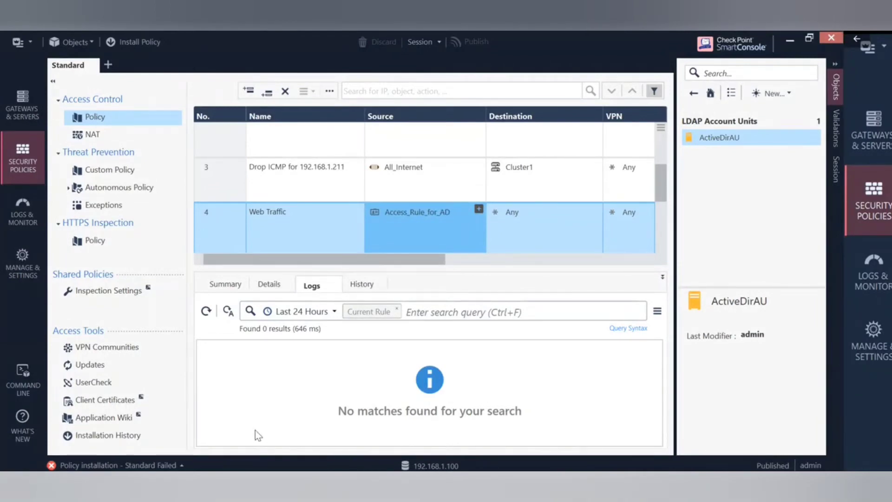
pyautogui.click(176, 465)
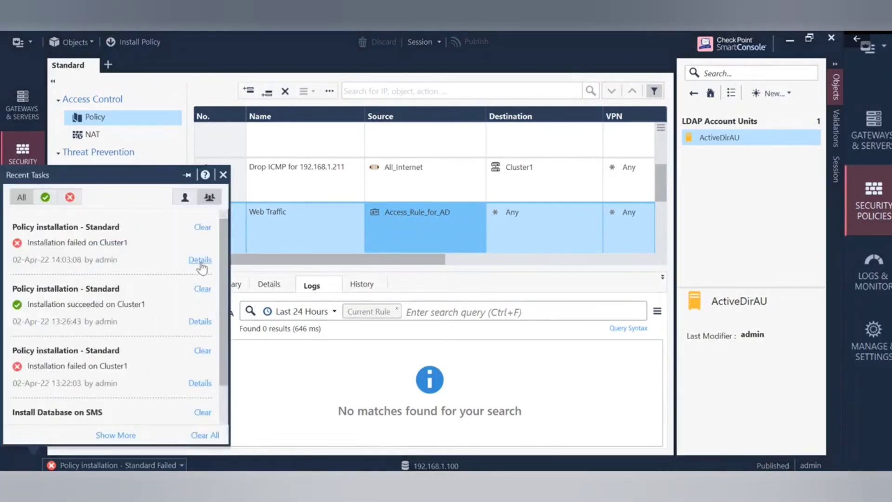
pyautogui.click(140, 42)
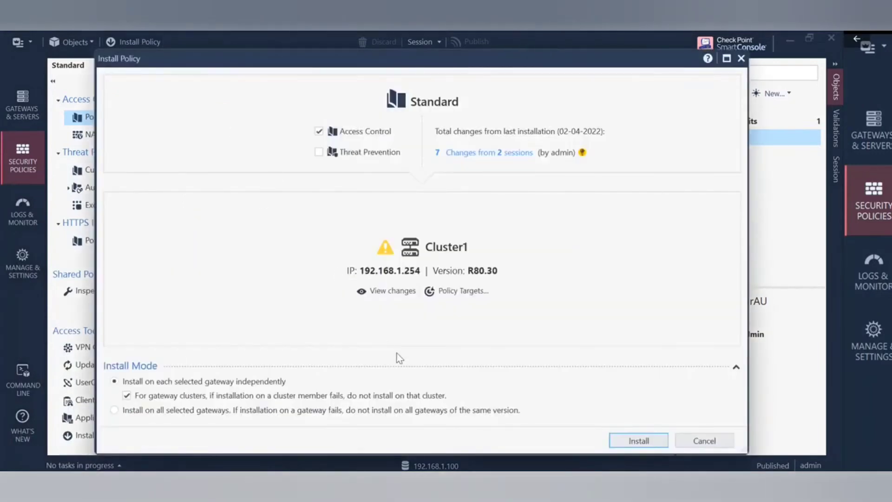
# Install the Standard policy on Cluster1 and dismiss the Recent Tasks list.
pyautogui.click(639, 440)
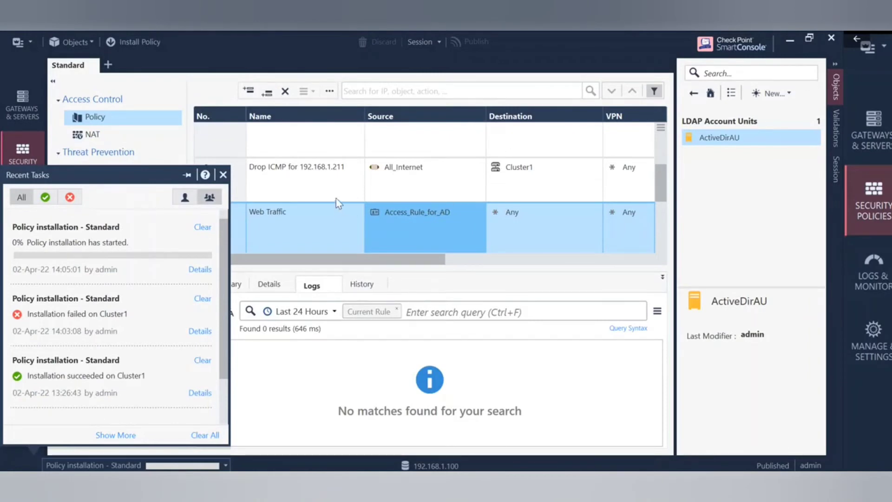
pyautogui.click(392, 212)
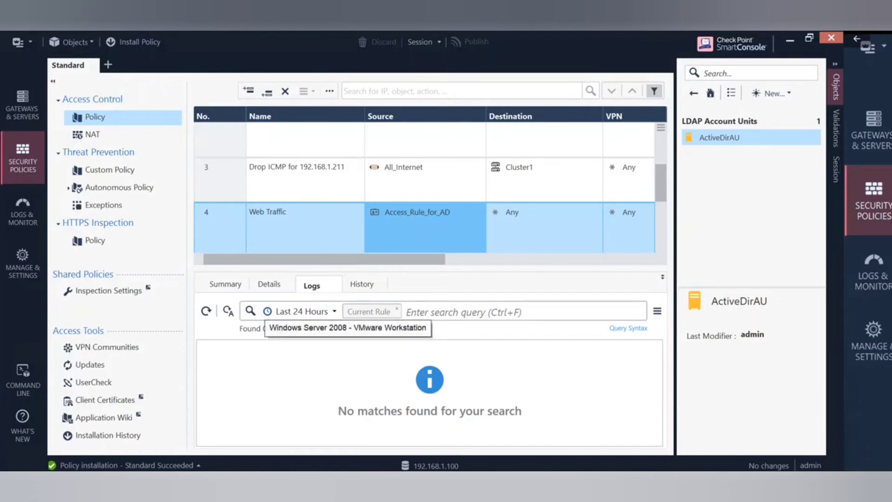
# Bring the Windows Server 2008 VM forward and send Ctrl+Alt+Del to it from the VM menu.
pyautogui.moveTo(488, 481)
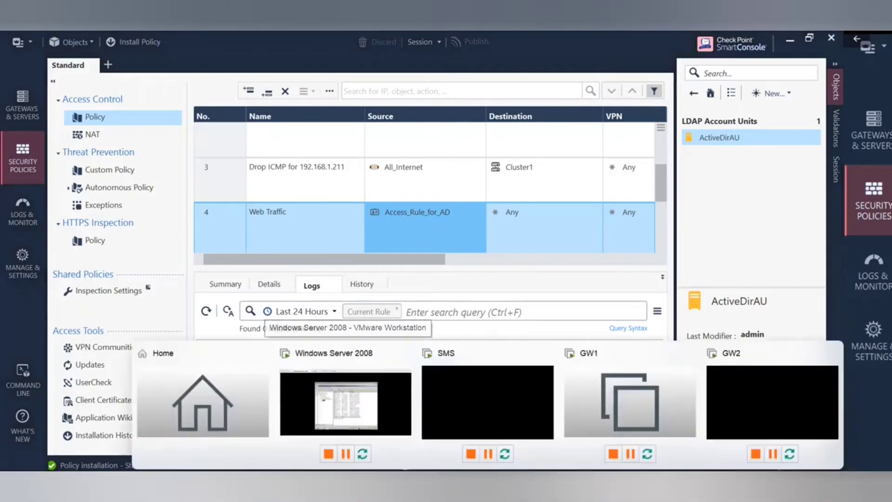
pyautogui.click(393, 415)
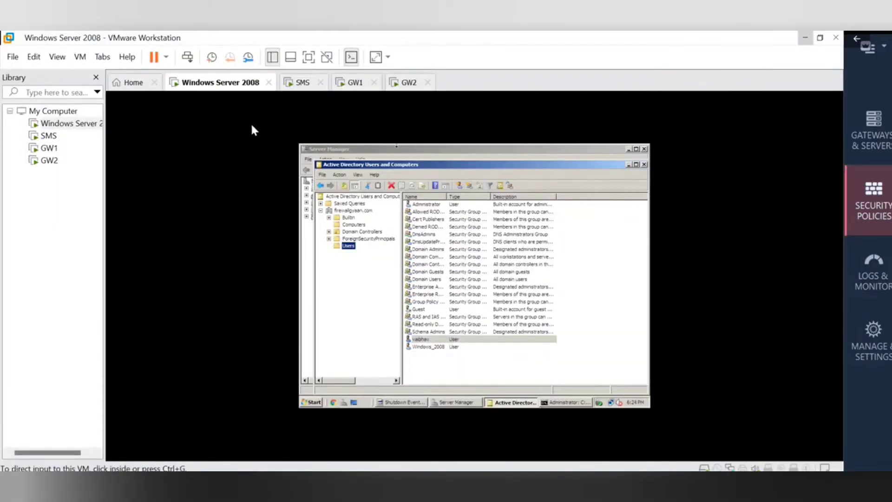
pyautogui.click(80, 57)
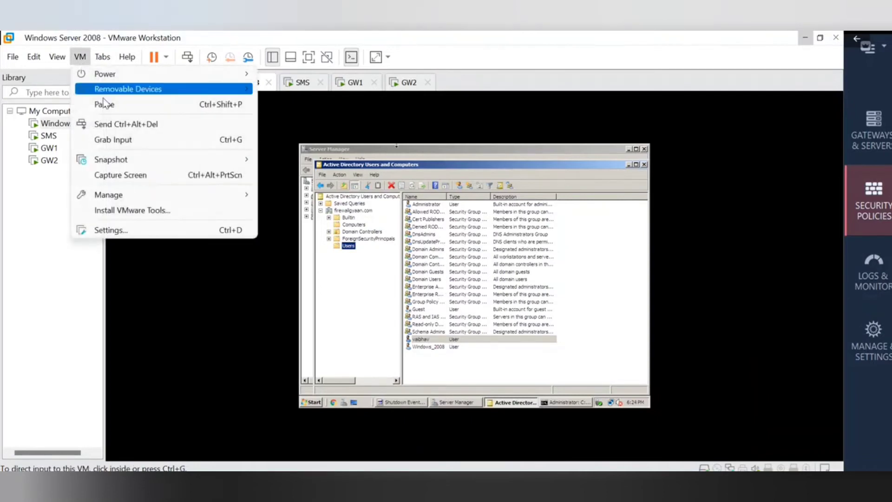
pyautogui.click(125, 125)
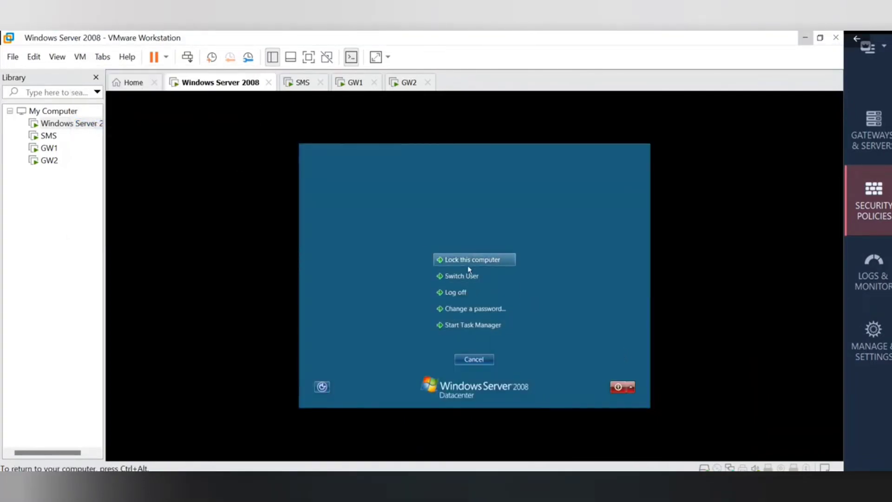
pyautogui.click(463, 277)
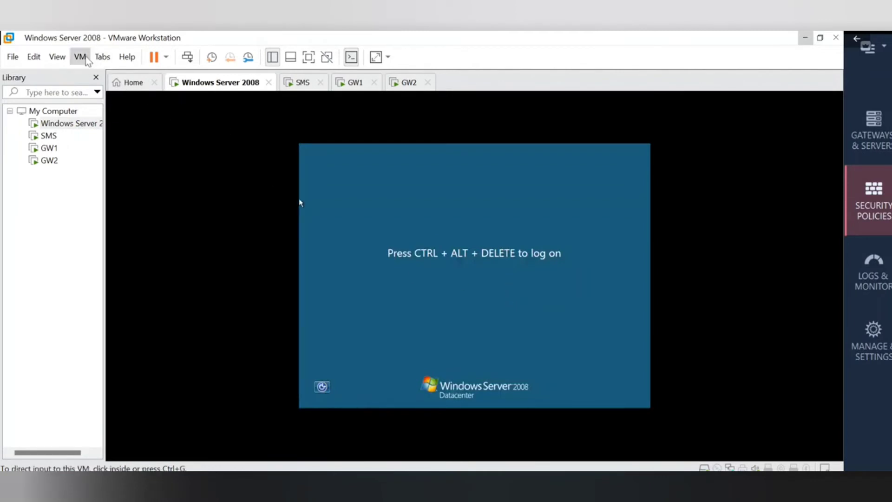
pyautogui.click(80, 57)
pyautogui.click(150, 126)
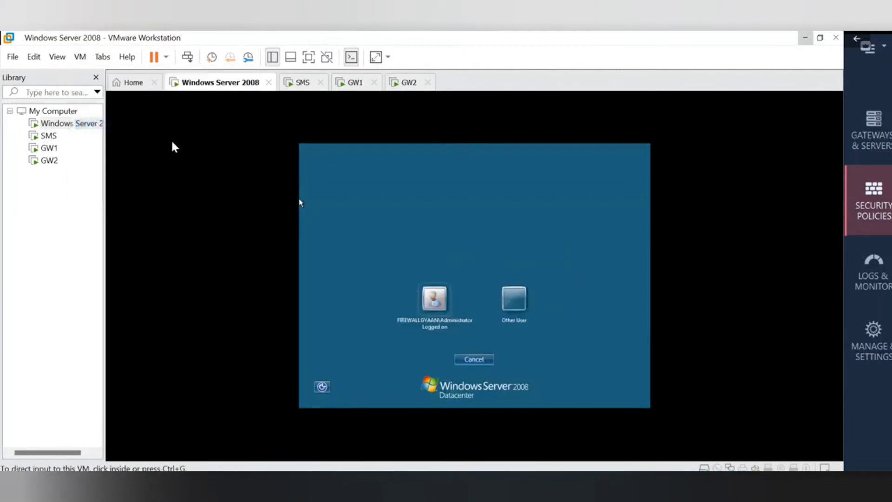
# Choose Other User and sign in with the domain user's name and password.
pyautogui.click(517, 308)
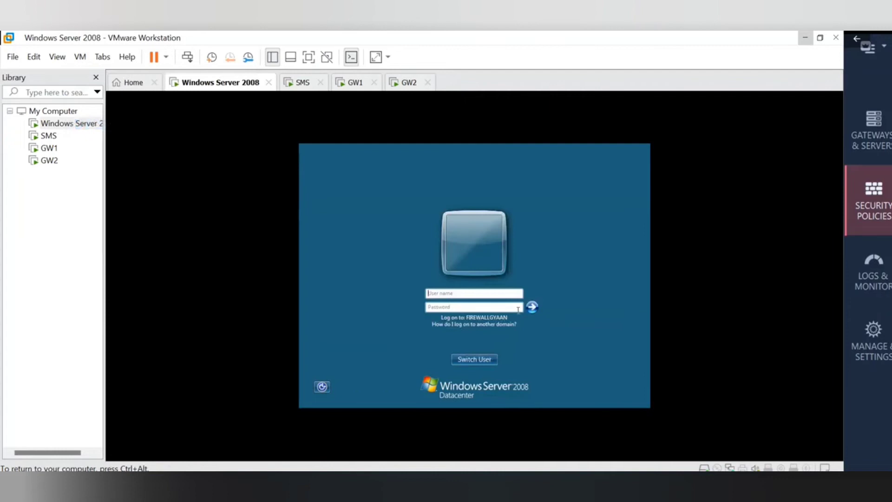
pyautogui.click(476, 290)
pyautogui.hotkey('ctrl', 'alt')
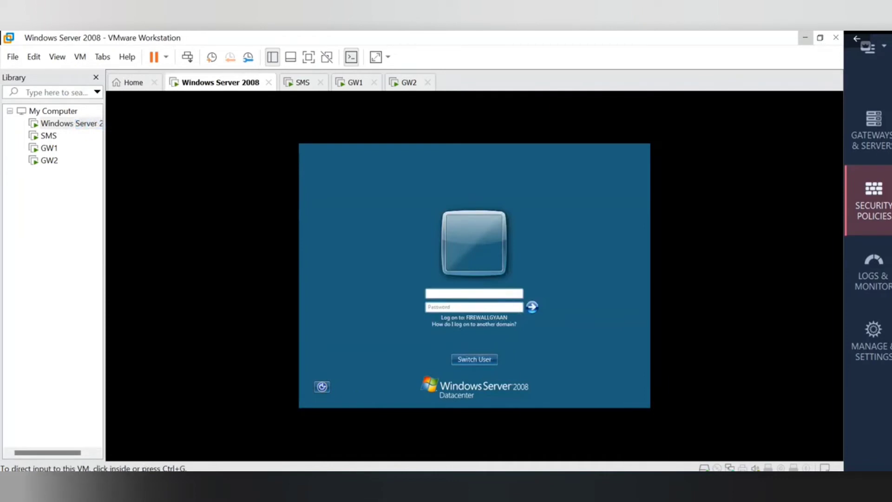
pyautogui.moveTo(623, 484)
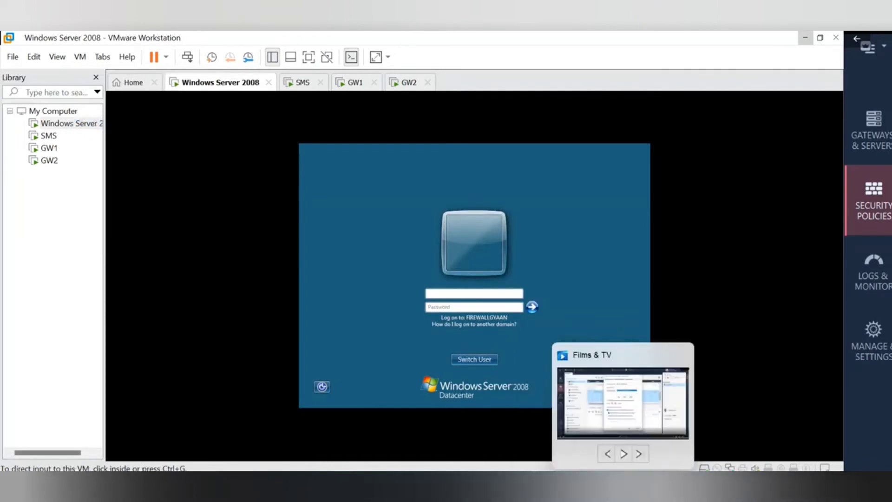
pyautogui.click(521, 279)
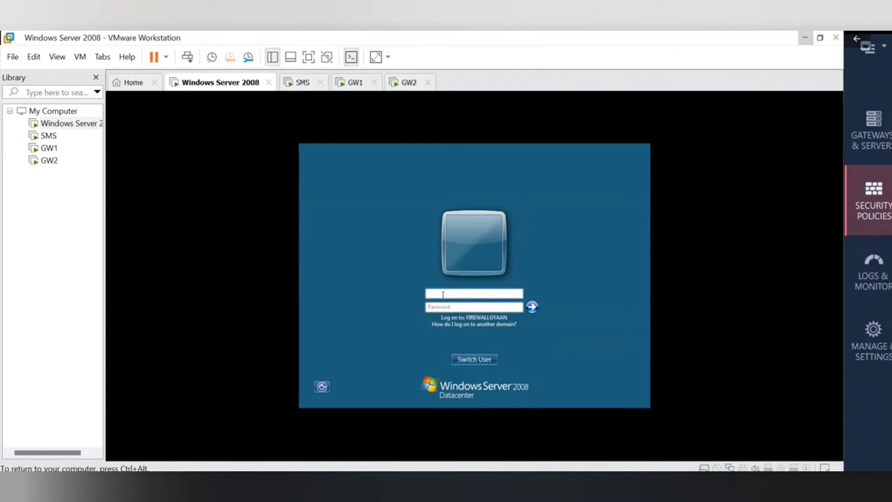
pyautogui.hotkey('ctrl', 'alt')
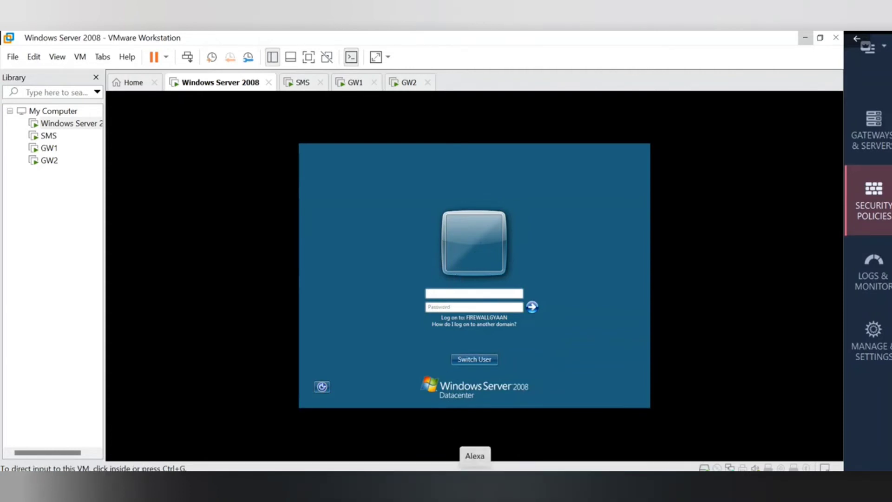
pyautogui.click(458, 288)
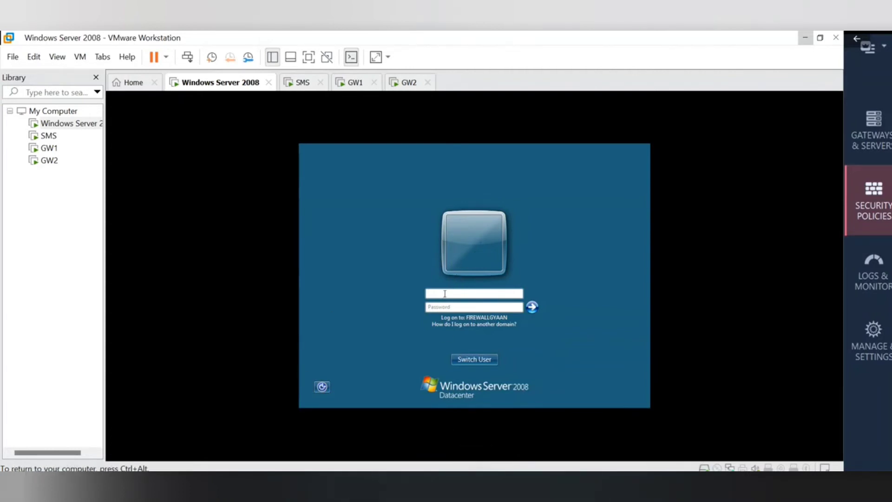
pyautogui.write('vaibhav')
pyautogui.press('Tab')
pyautogui.write('*********')
pyautogui.click(533, 307)
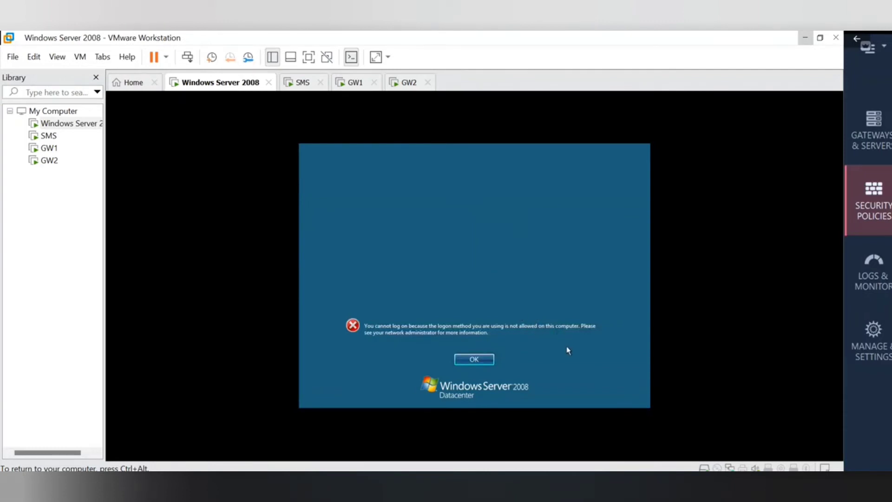
# Dismiss the error and retry logon with the user name prefixed by 'firewalllgyaan' and the password.
pyautogui.click(475, 362)
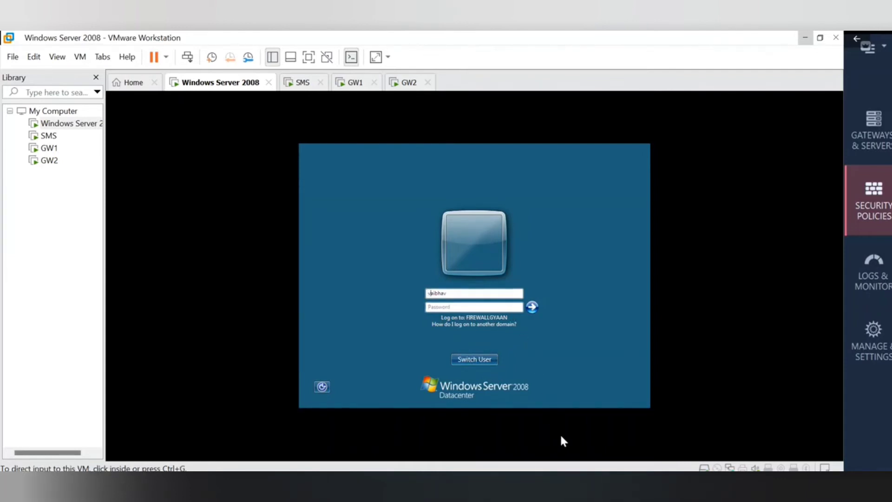
pyautogui.click(530, 374)
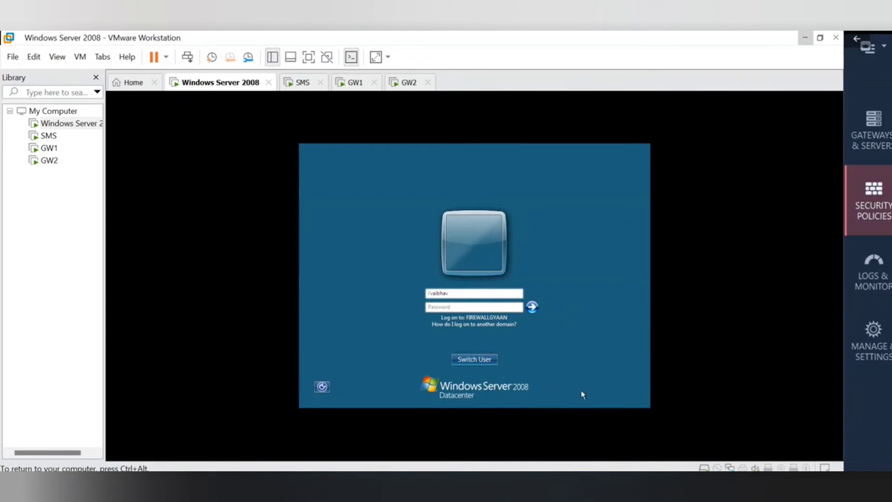
pyautogui.write('firewall')
pyautogui.write('l')
pyautogui.write('gyaan')
pyautogui.click(432, 305)
pyautogui.hotkey('ctrl', 'alt')
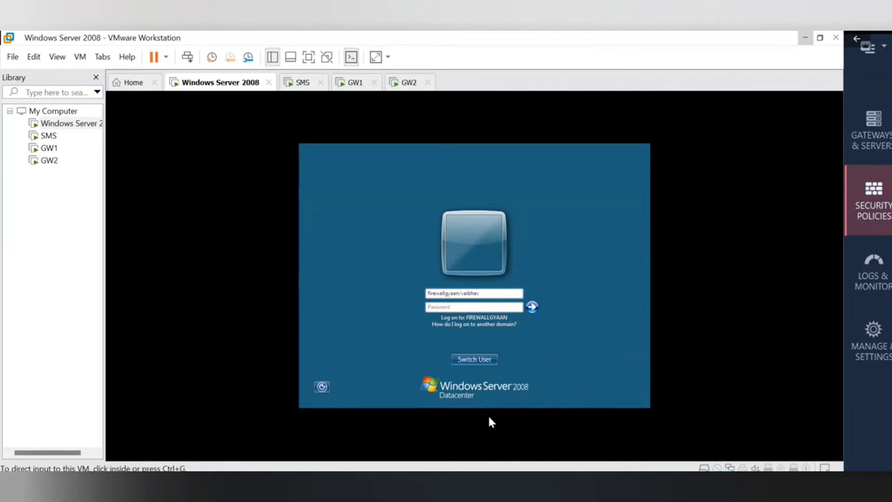
pyautogui.click(238, 281)
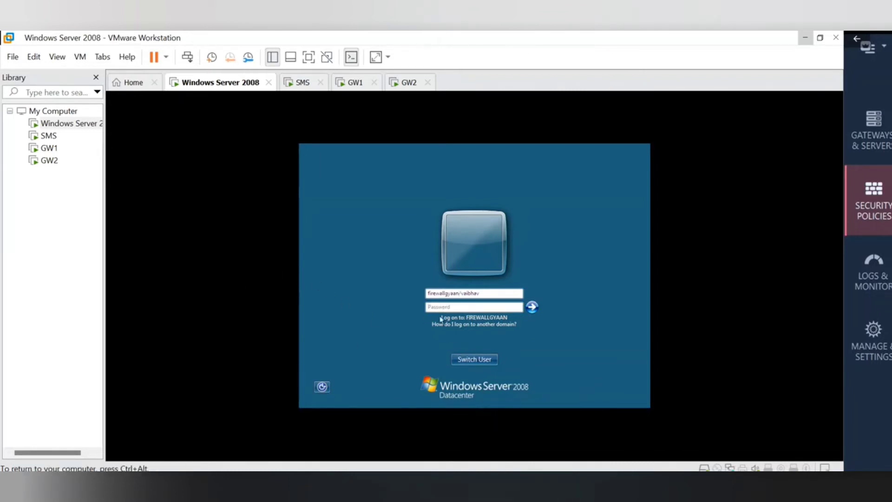
pyautogui.click(460, 307)
pyautogui.write('*********')
pyautogui.press('Return')
pyautogui.click(483, 358)
# Change the domain separator to a backslash, re-enter the password and submit the logon.
pyautogui.press('BackSpace')
pyautogui.write('\\')
pyautogui.click(497, 308)
pyautogui.write('********')
pyautogui.click(533, 306)
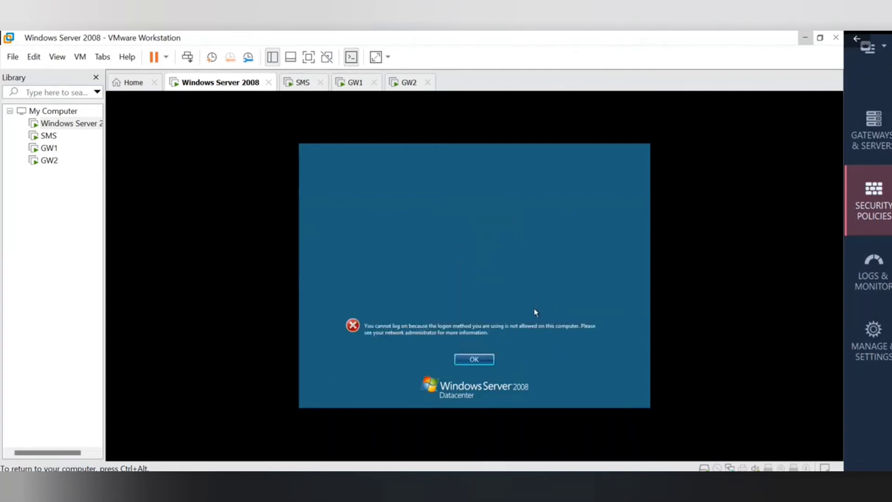
# Dismiss the logon error, open an empty Other User form, then return to the account list.
pyautogui.click(474, 363)
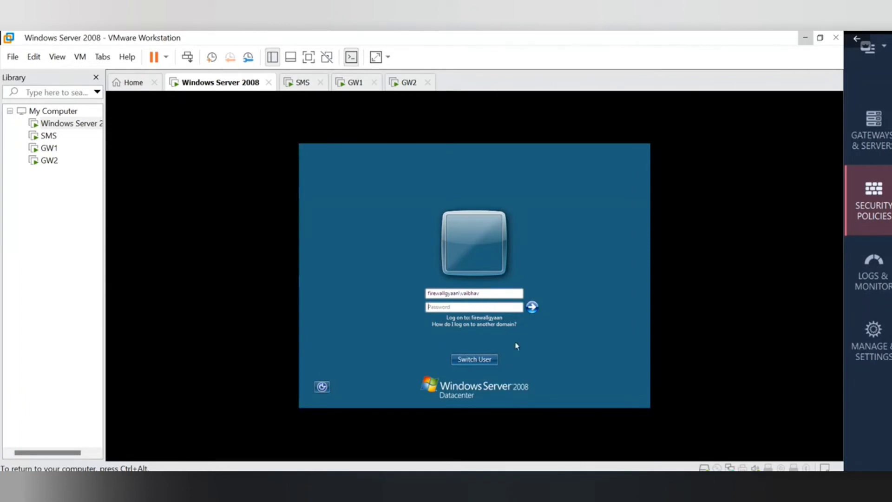
pyautogui.click(470, 361)
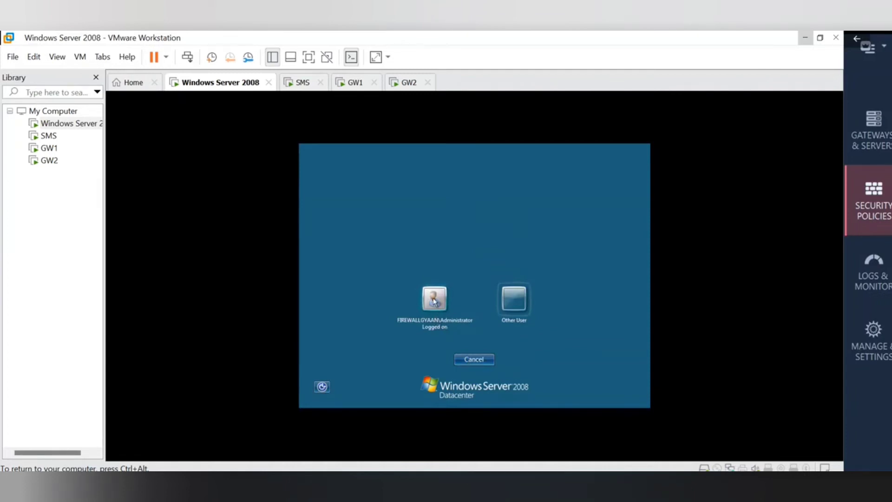
pyautogui.click(522, 303)
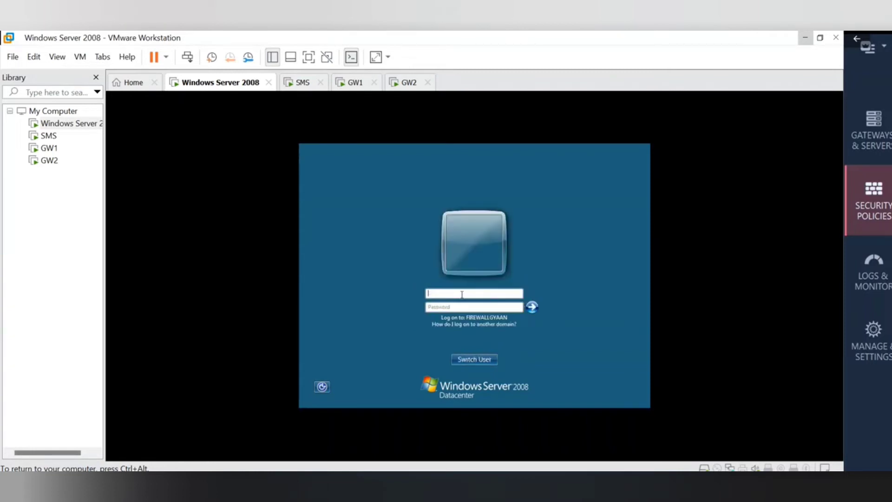
pyautogui.moveTo(565, 483)
pyautogui.click(461, 292)
pyautogui.hotkey('ctrl', 'alt')
pyautogui.moveTo(507, 483)
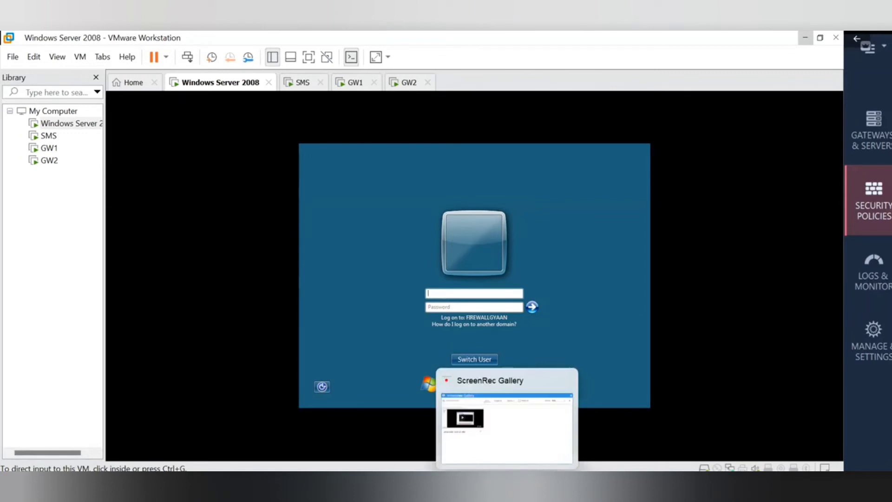
pyautogui.click(467, 278)
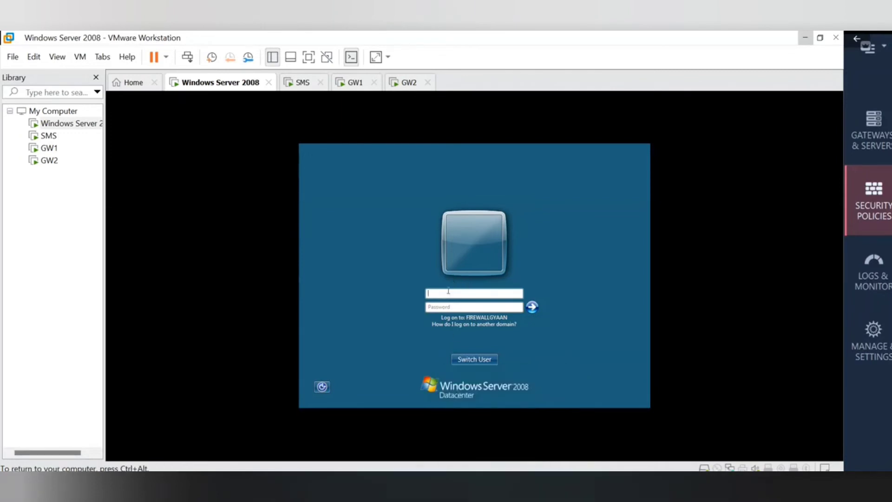
pyautogui.hotkey('ctrl', 'alt')
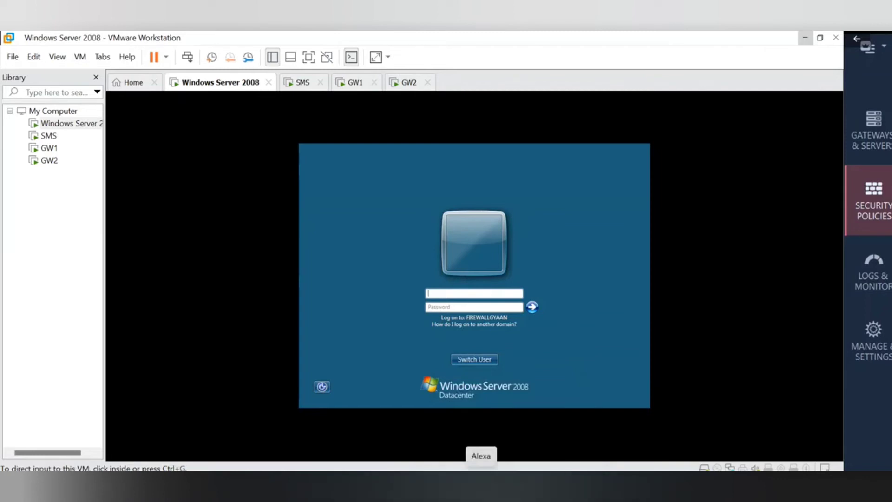
pyautogui.click(456, 294)
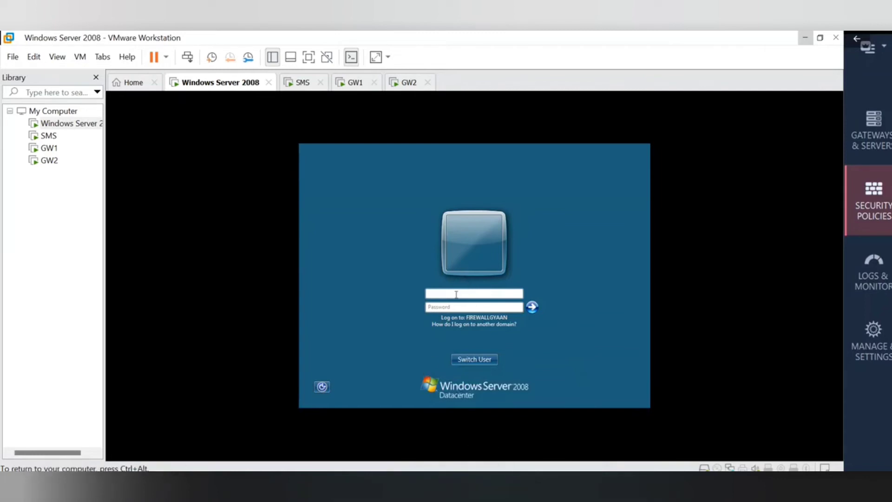
pyautogui.hotkey('ctrl', 'alt')
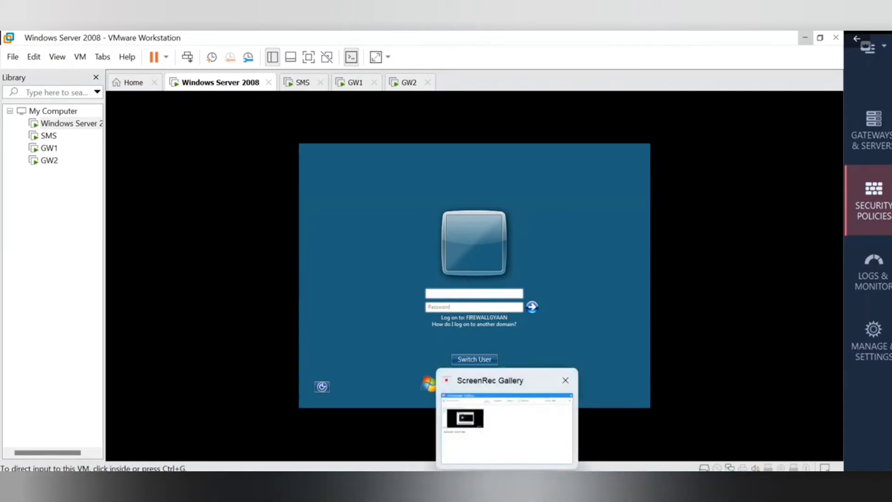
pyautogui.moveTo(566, 487)
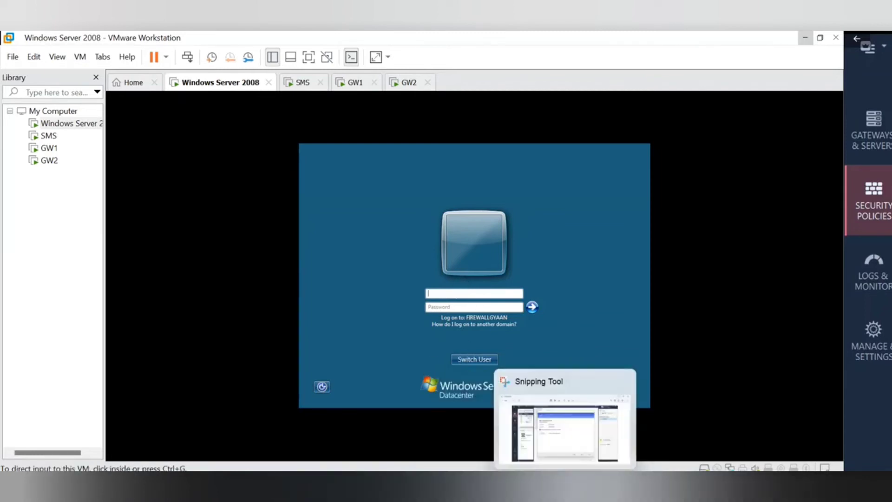
pyautogui.click(480, 360)
# Select the logged-on Administrator account and begin entering its password in the guest.
pyautogui.click(433, 299)
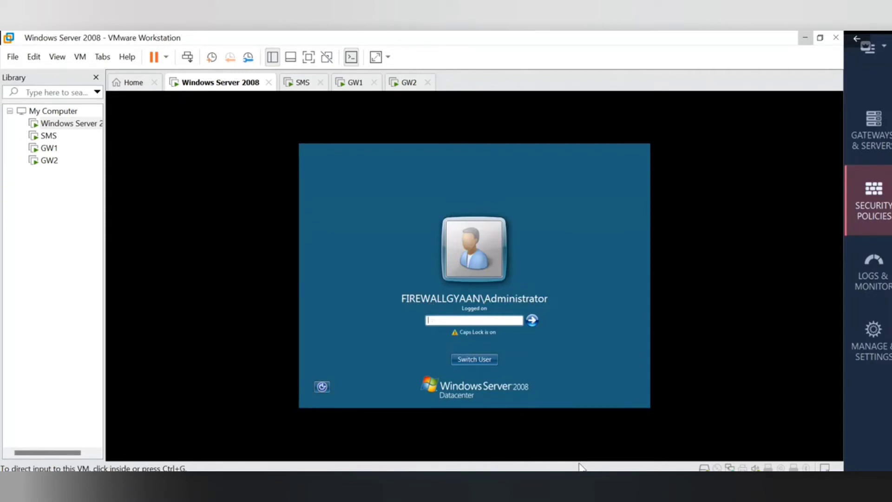
pyautogui.moveTo(593, 486)
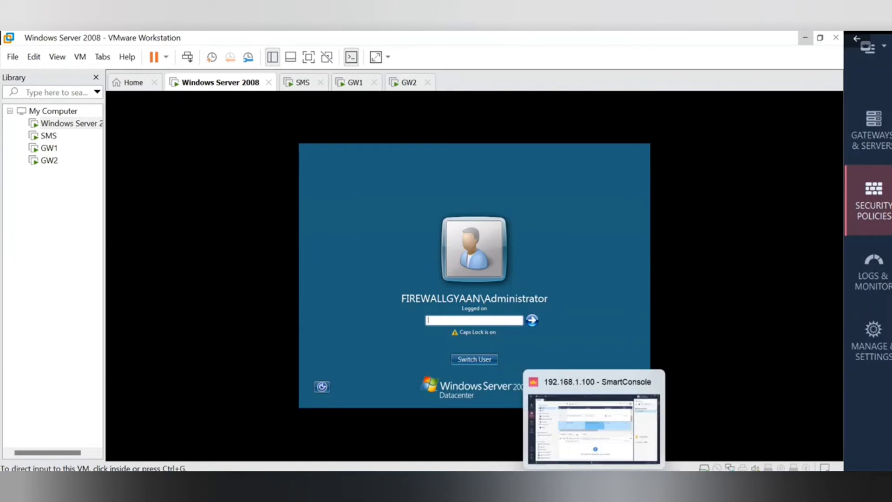
pyautogui.click(442, 321)
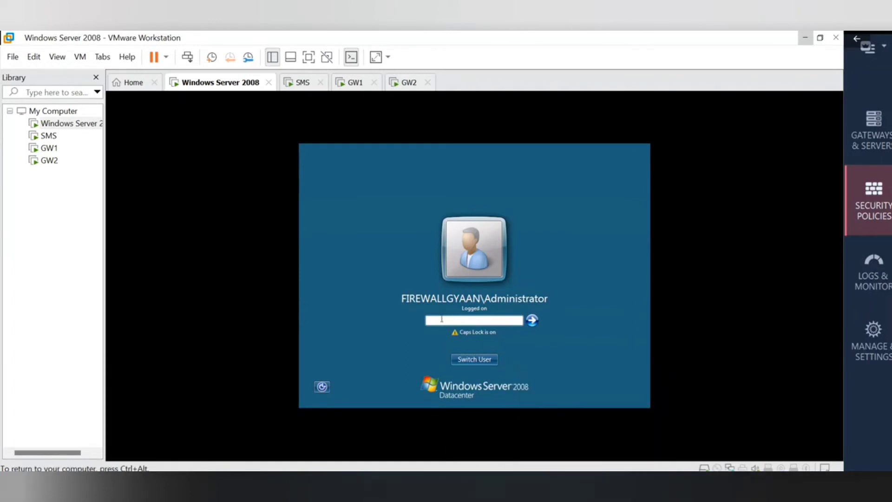
pyautogui.moveTo(507, 486)
pyautogui.moveTo(565, 483)
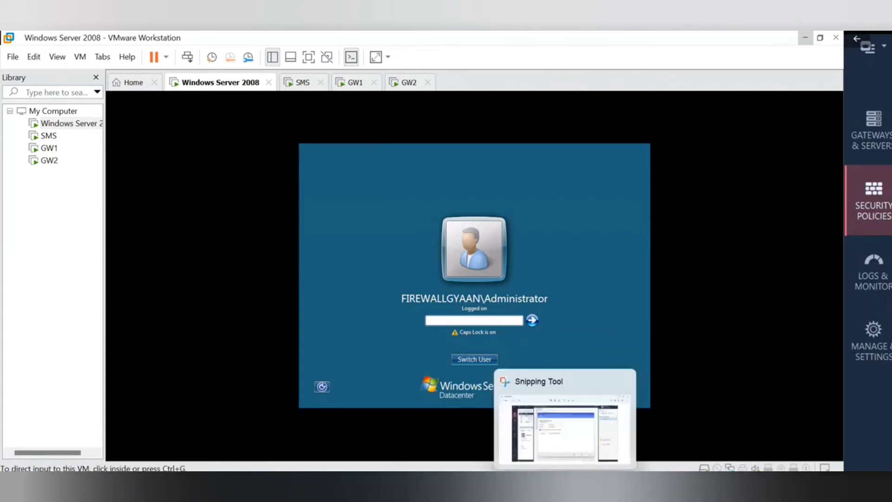
pyautogui.click(638, 296)
pyautogui.click(469, 322)
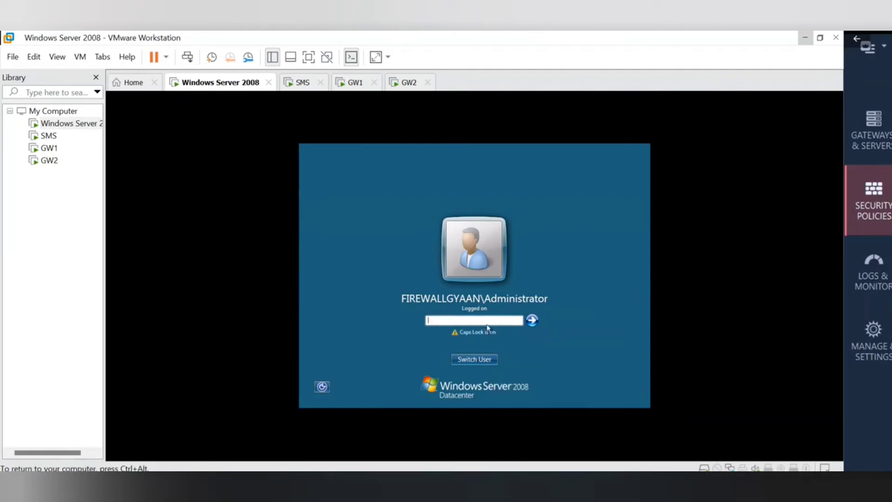
pyautogui.click(621, 410)
pyautogui.write('••••')
pyautogui.hotkey('ctrl', 'alt')
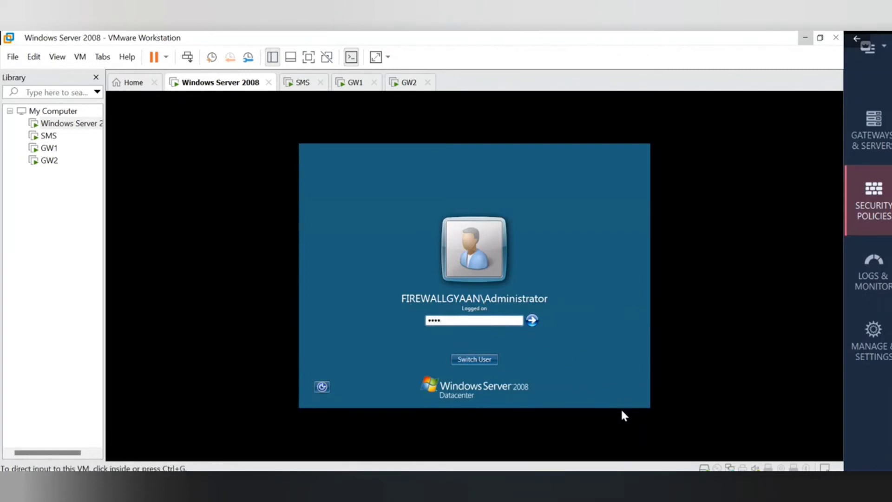
pyautogui.click(622, 411)
pyautogui.hotkey('ctrl', 'a')
pyautogui.hotkey('ctrl', 'alt')
pyautogui.click(668, 453)
pyautogui.click(442, 321)
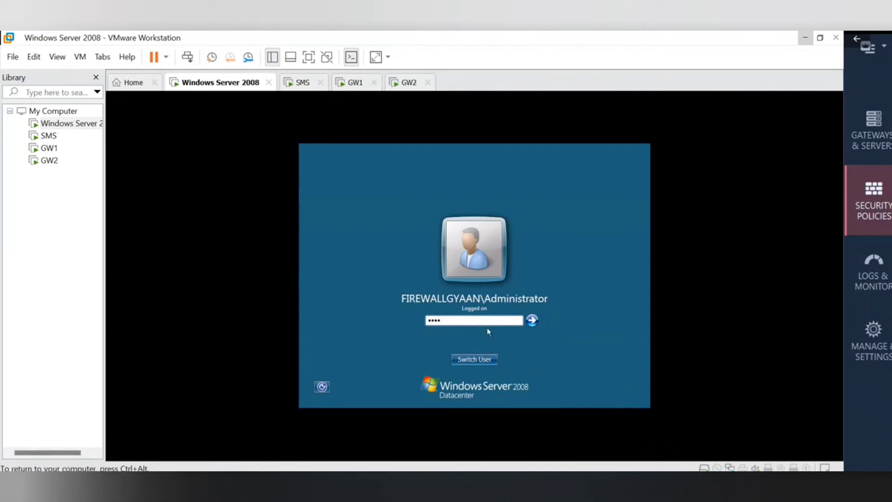
pyautogui.hotkey('ctrl', 'alt')
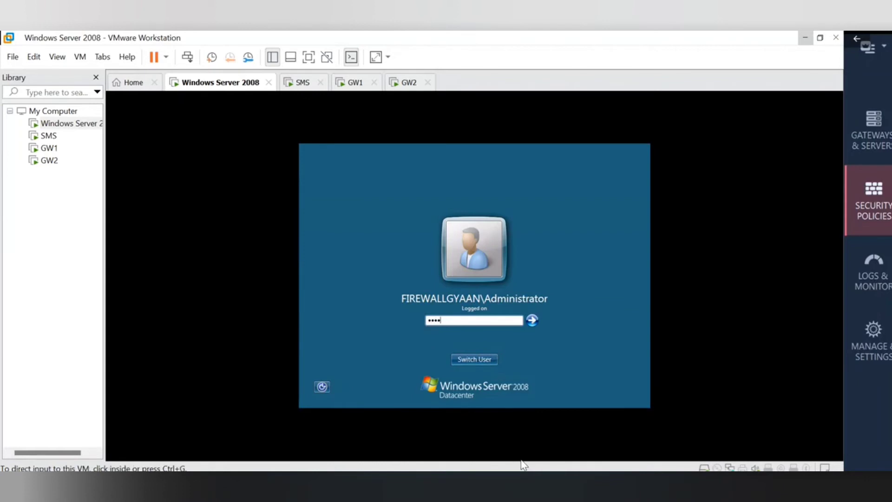
pyautogui.click(522, 458)
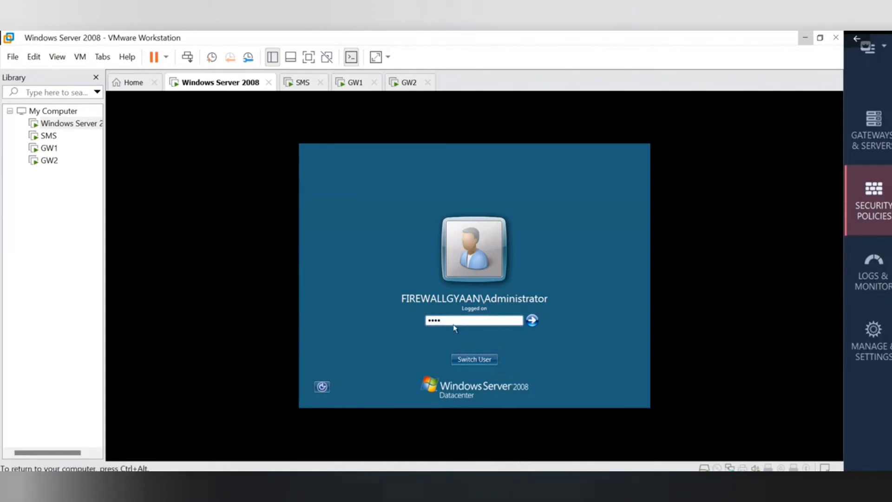
# Clear the password box, retype the Administrator password and press Enter to unlock.
pyautogui.press('BackSpace')
pyautogui.hotkey('ctrl', 'alt')
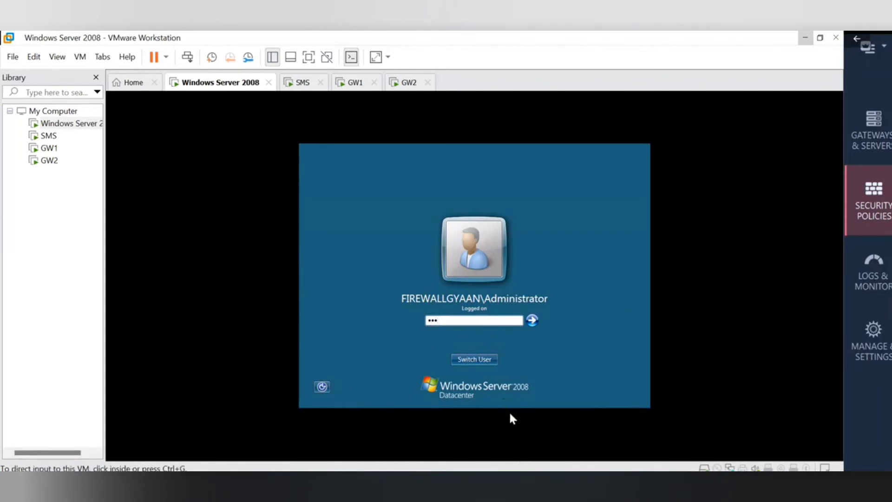
pyautogui.click(516, 423)
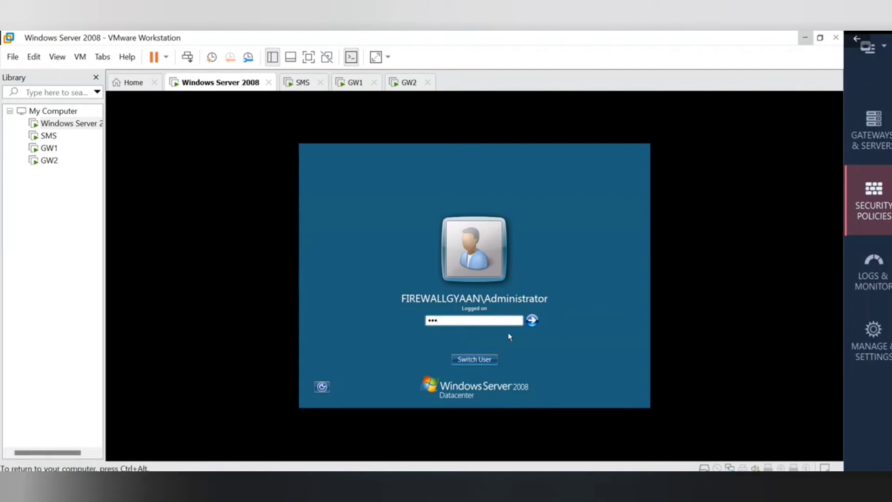
pyautogui.hotkey('ctrl', 'alt')
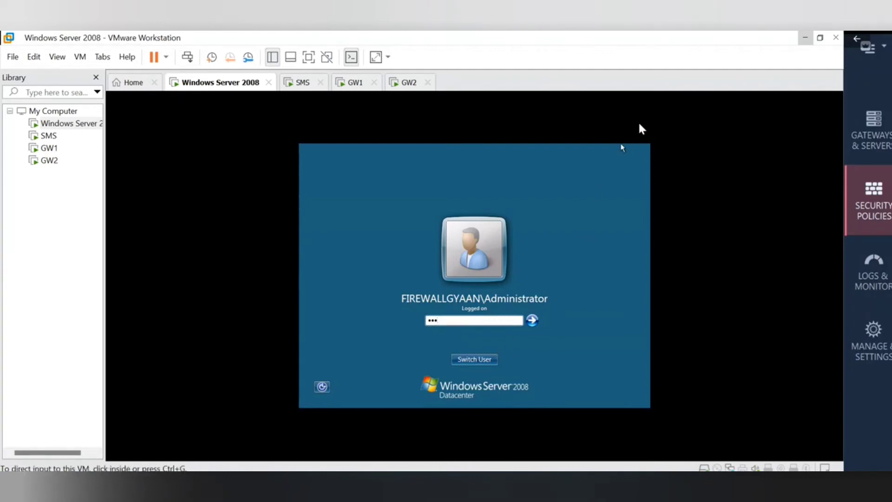
pyautogui.click(617, 167)
pyautogui.press('BackSpace')
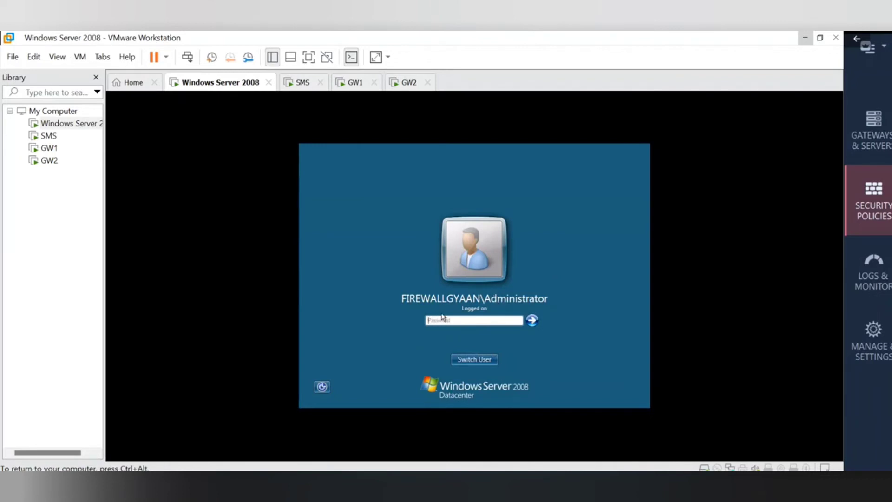
pyautogui.hotkey('ctrl', 'alt')
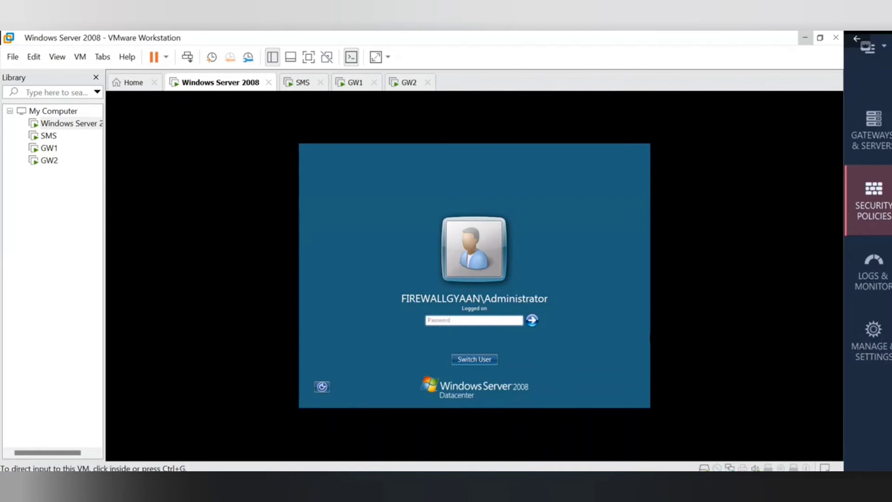
pyautogui.click(776, 415)
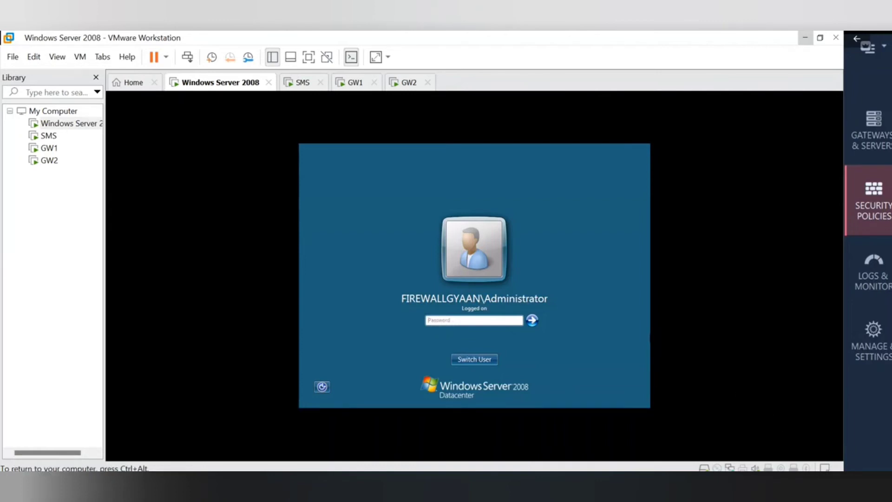
pyautogui.click(492, 320)
pyautogui.hotkey('ctrl', 'alt')
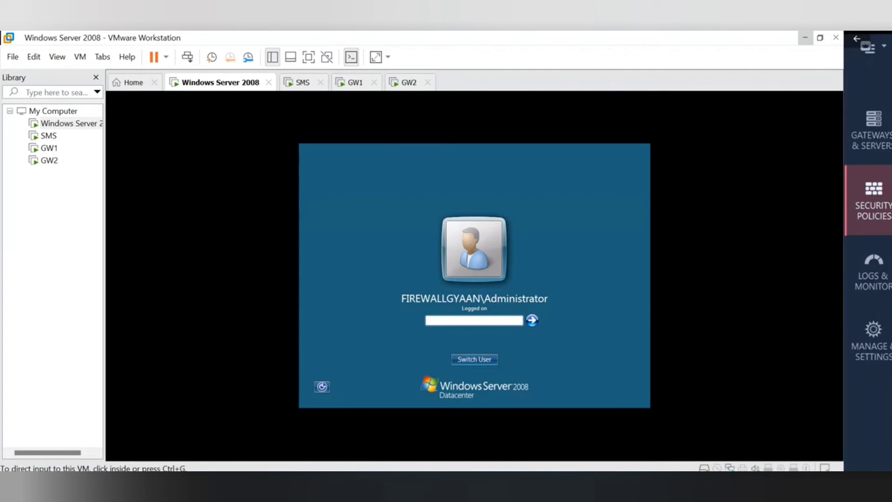
pyautogui.click(604, 402)
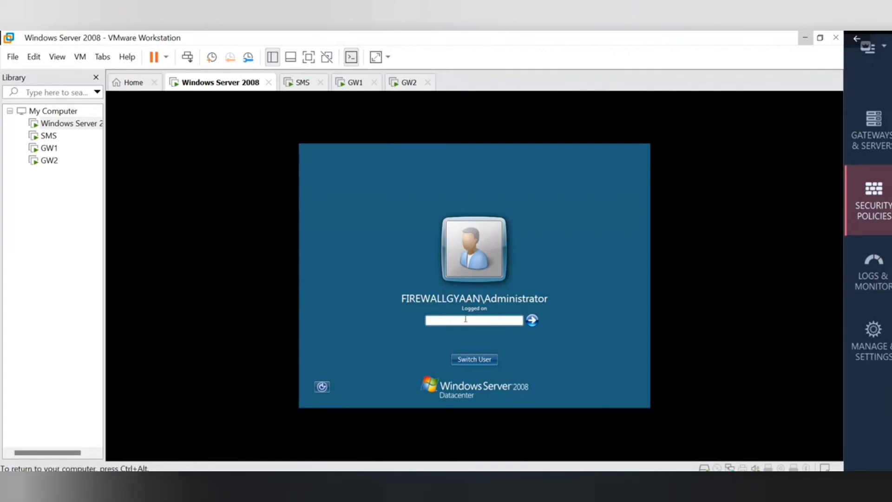
pyautogui.write('•')
pyautogui.hotkey('ctrl', 'alt')
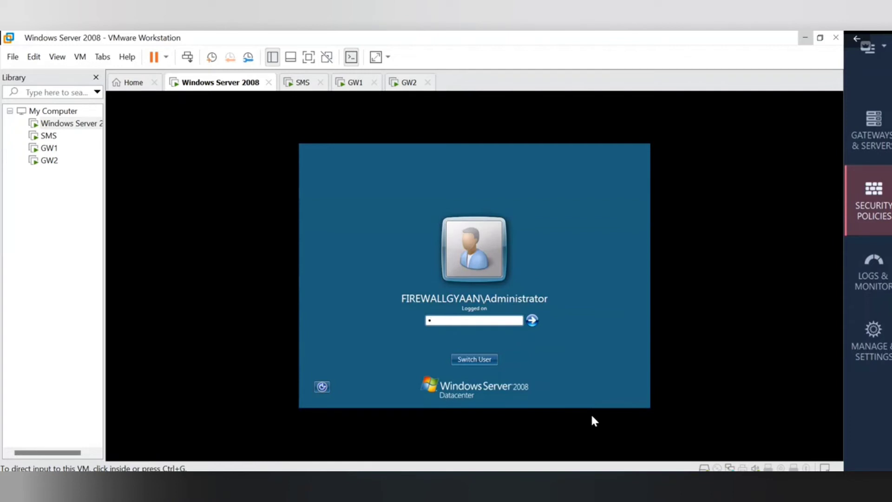
pyautogui.click(594, 421)
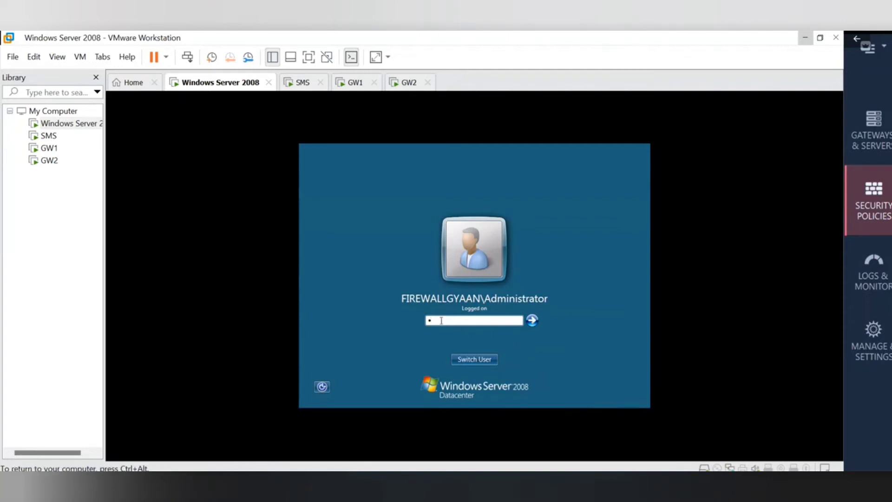
pyautogui.write('••••')
pyautogui.press('Return')
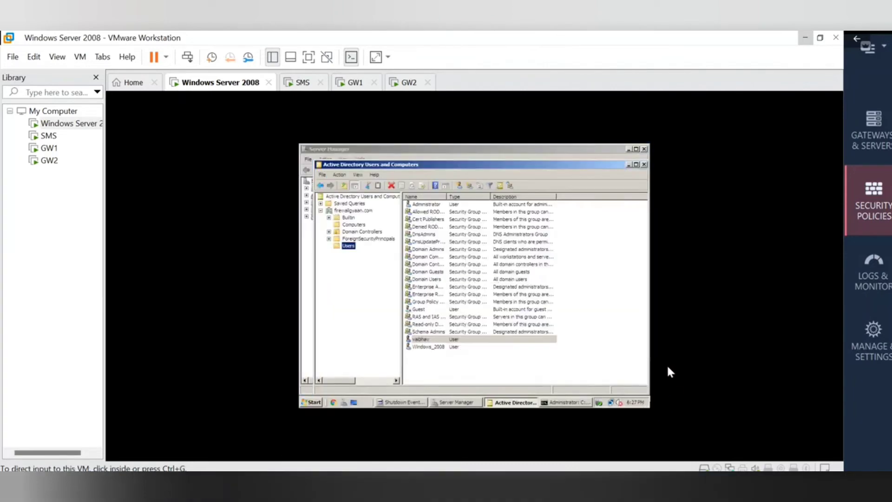
# Open the domain user's properties and browse its Member Of, Dial-in, Environment, Sessions and Address tabs.
pyautogui.doubleClick(441, 341)
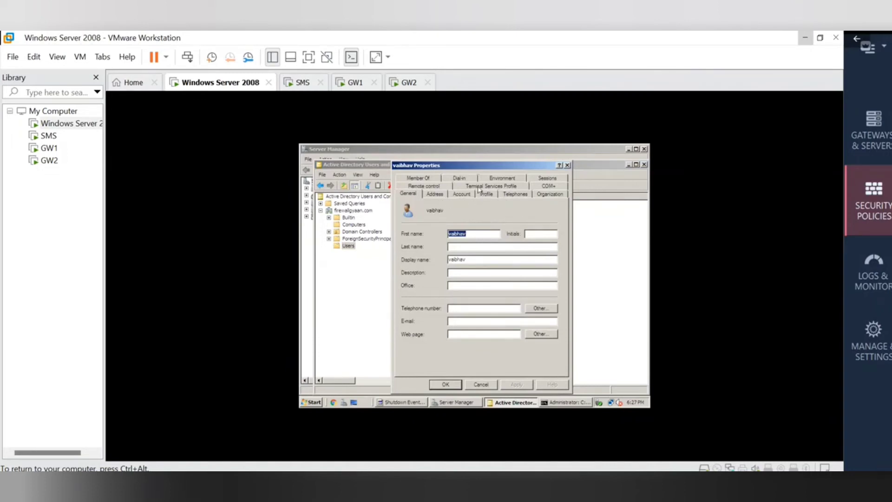
pyautogui.click(431, 177)
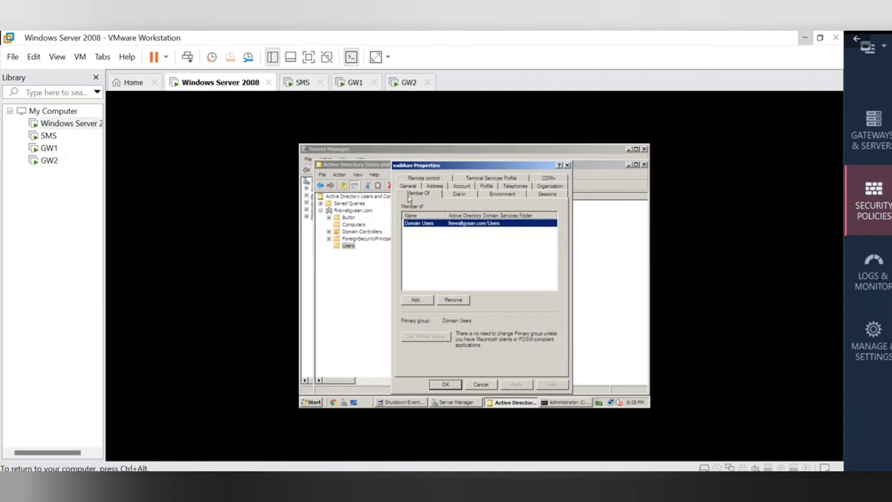
pyautogui.click(459, 194)
pyautogui.click(500, 193)
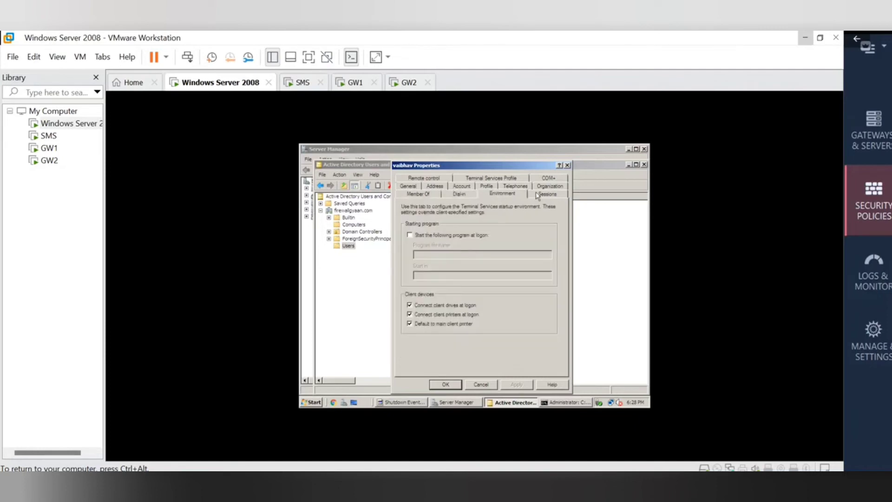
pyautogui.click(543, 194)
pyautogui.click(548, 187)
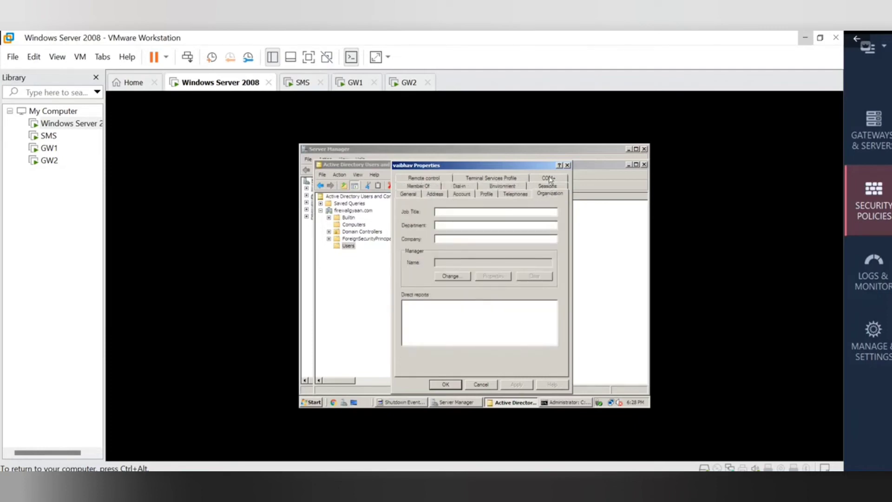
pyautogui.click(549, 178)
pyautogui.click(496, 180)
pyautogui.click(438, 185)
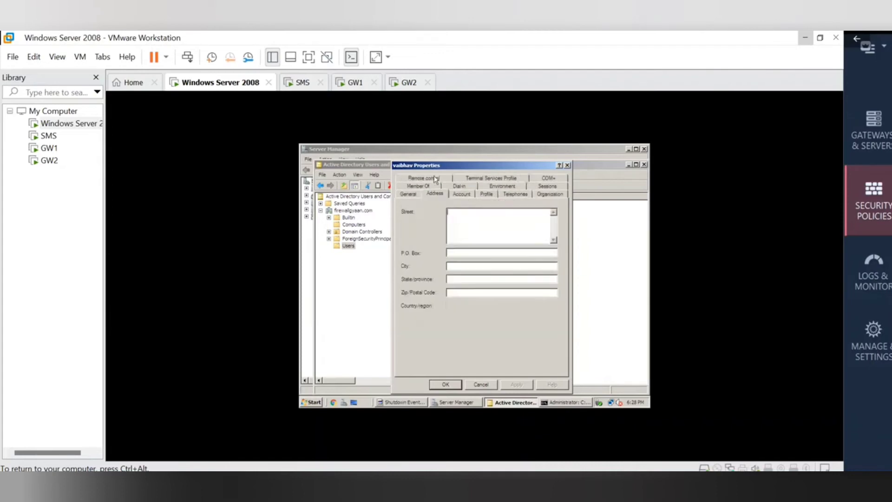
# Cancel the properties, select Administrator in Users, and minimize VMware to show SmartConsole.
pyautogui.click(488, 386)
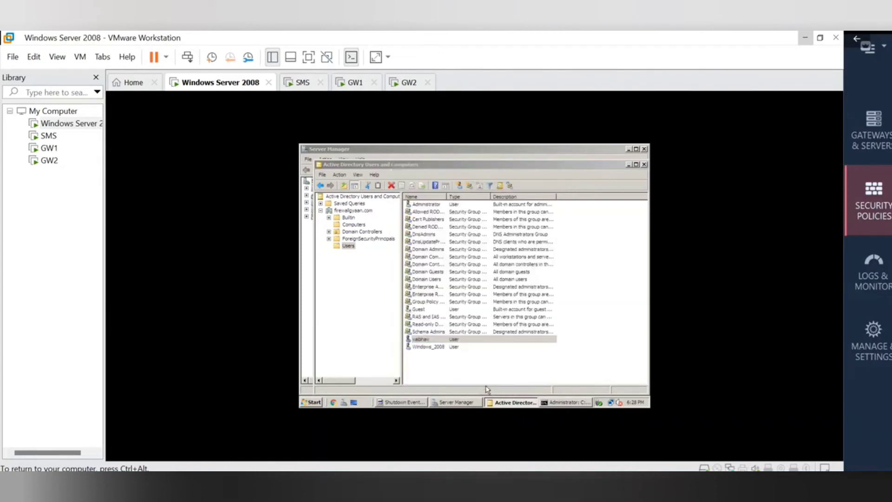
pyautogui.click(433, 205)
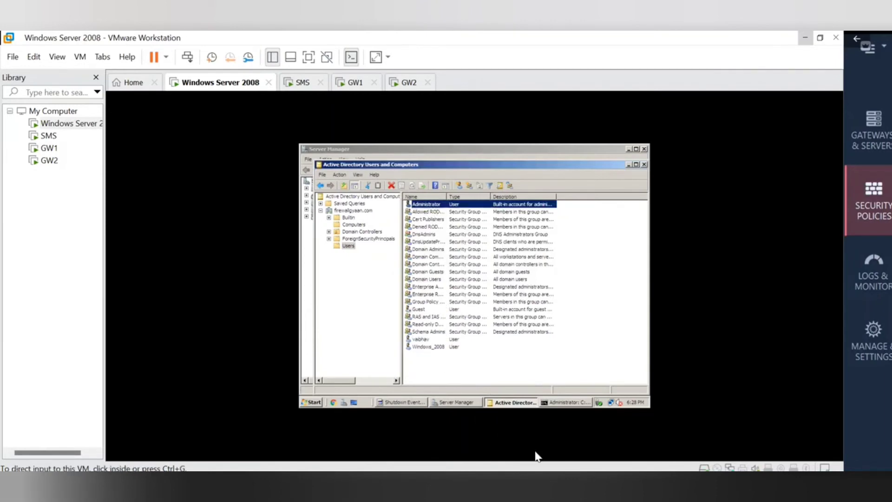
pyautogui.click(805, 37)
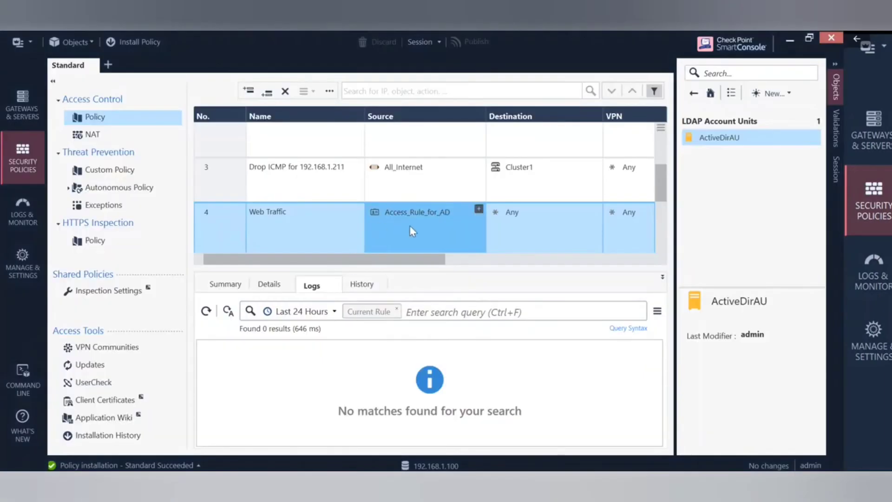
# Add the Administrator account, found by searching 'admi', to Access_Rule_for_AD's users and confirm.
pyautogui.doubleClick(440, 211)
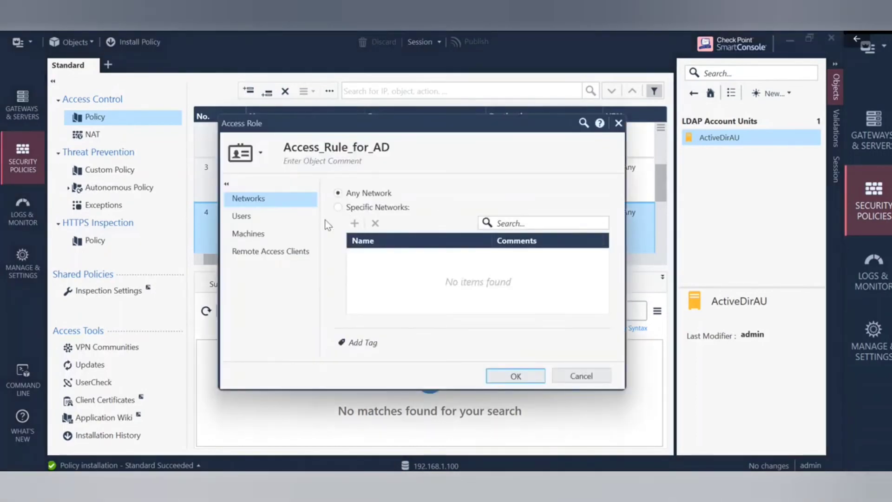
pyautogui.click(277, 218)
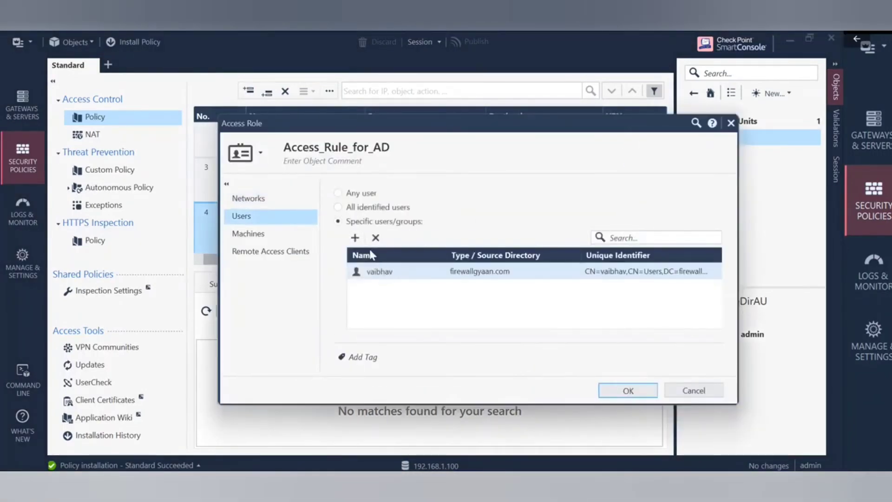
pyautogui.click(355, 237)
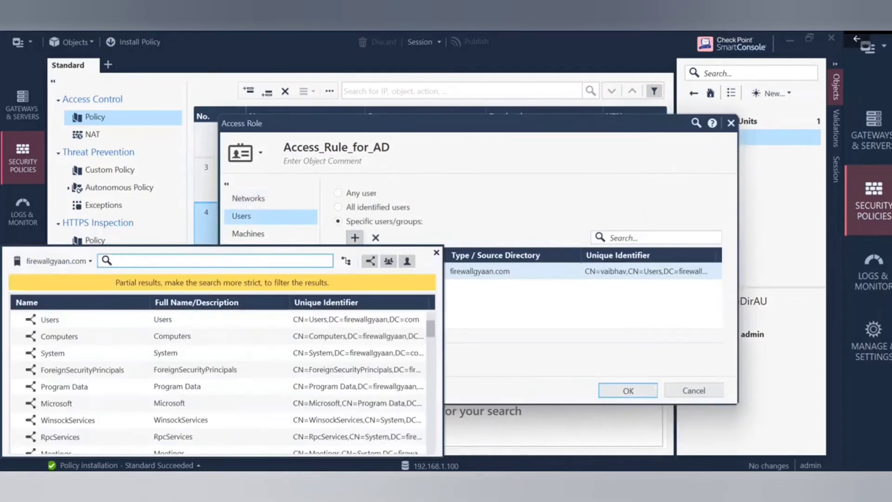
pyautogui.write('ad')
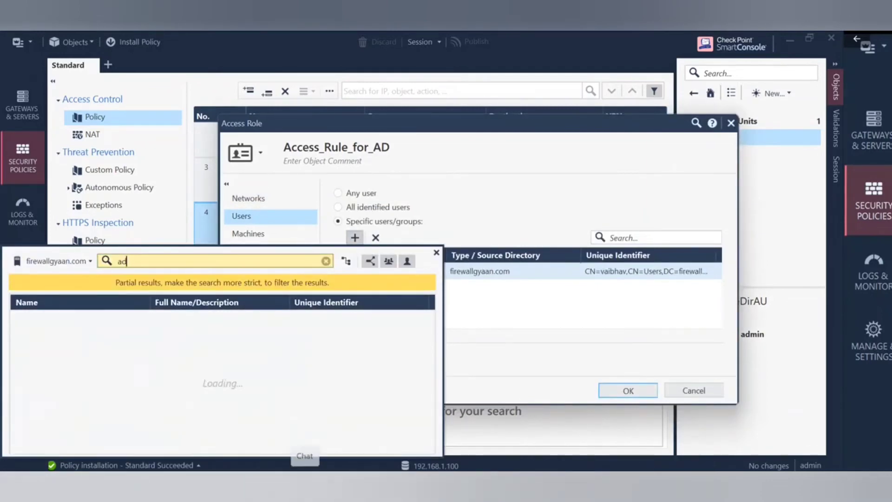
pyautogui.write('mi')
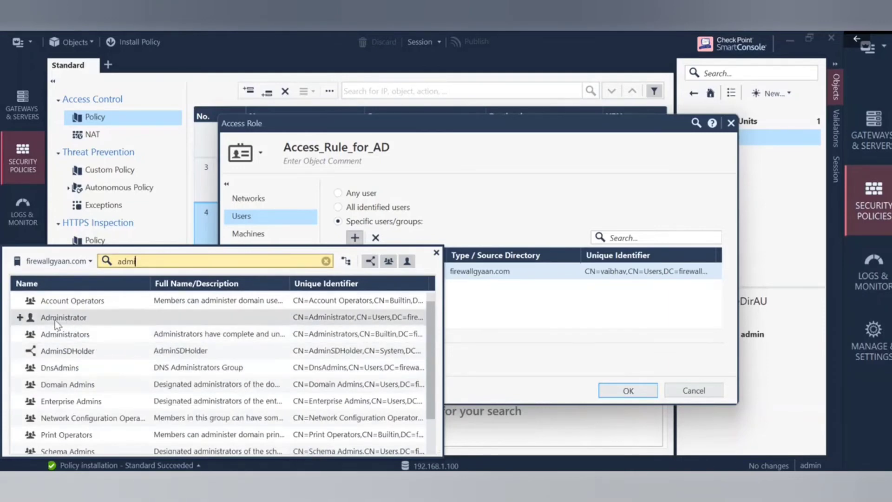
pyautogui.click(19, 317)
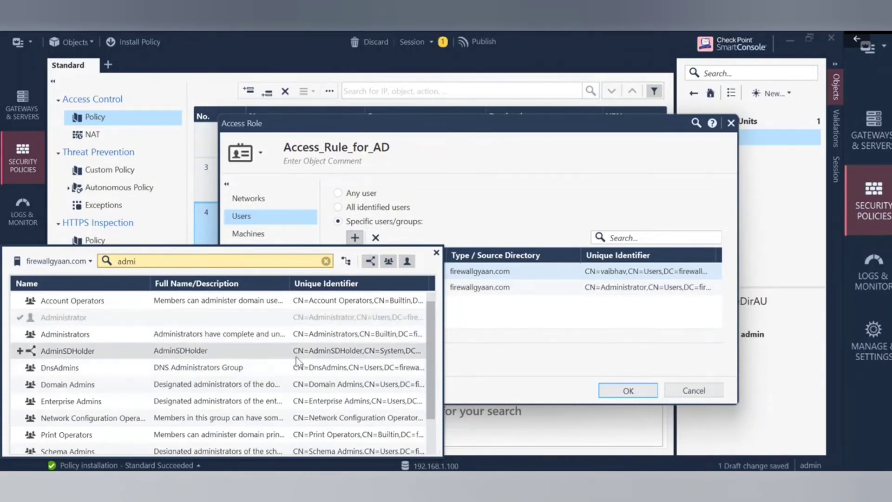
pyautogui.scroll(-1, 295, 356)
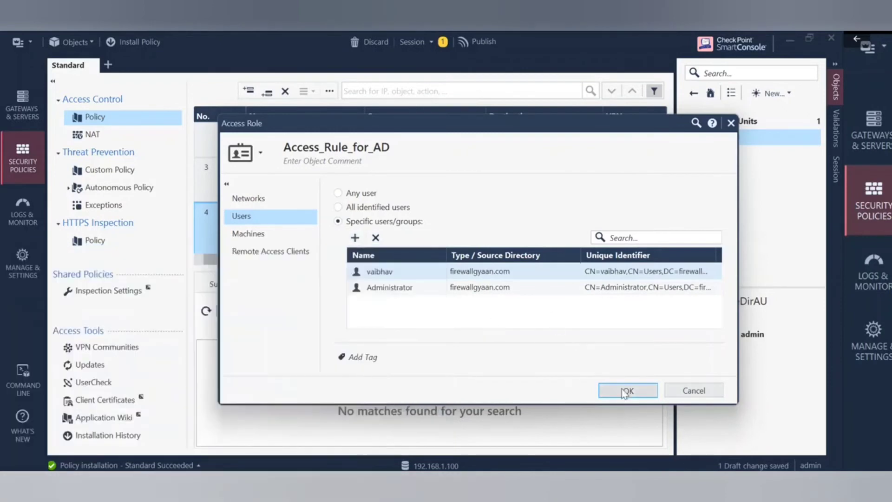
pyautogui.click(628, 390)
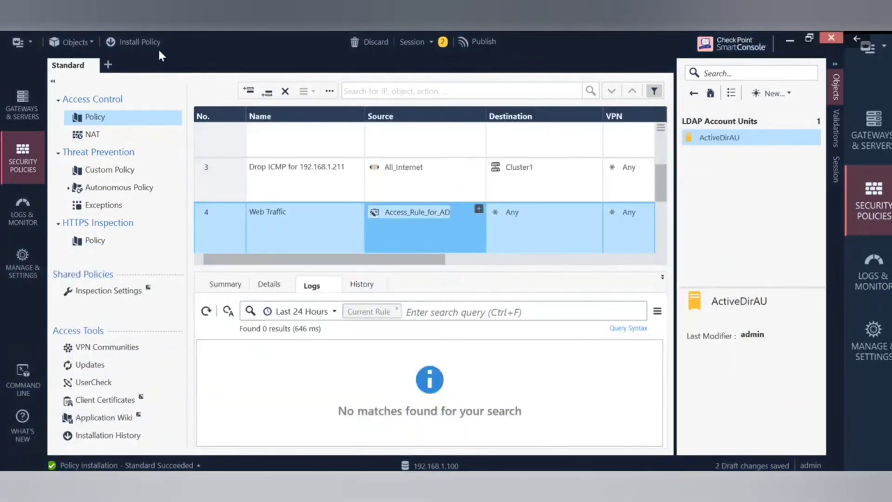
pyautogui.click(147, 43)
# Publish the changes and install the Standard policy.
pyautogui.click(462, 340)
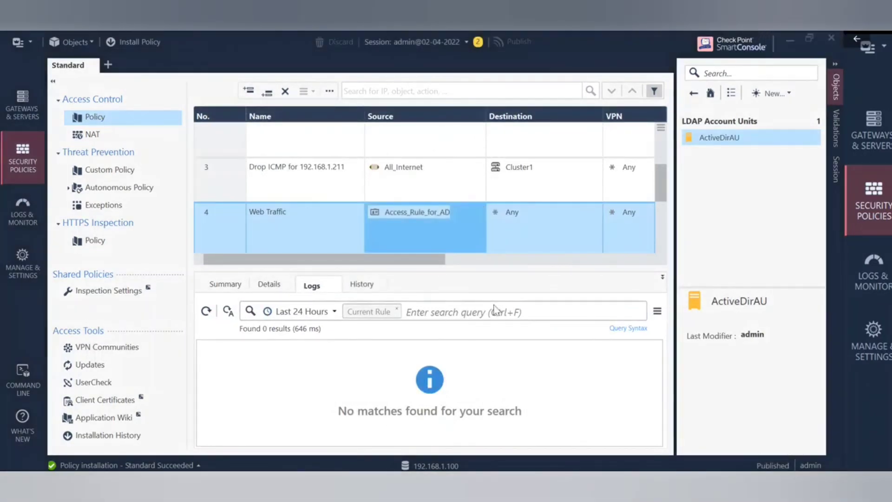
pyautogui.click(656, 442)
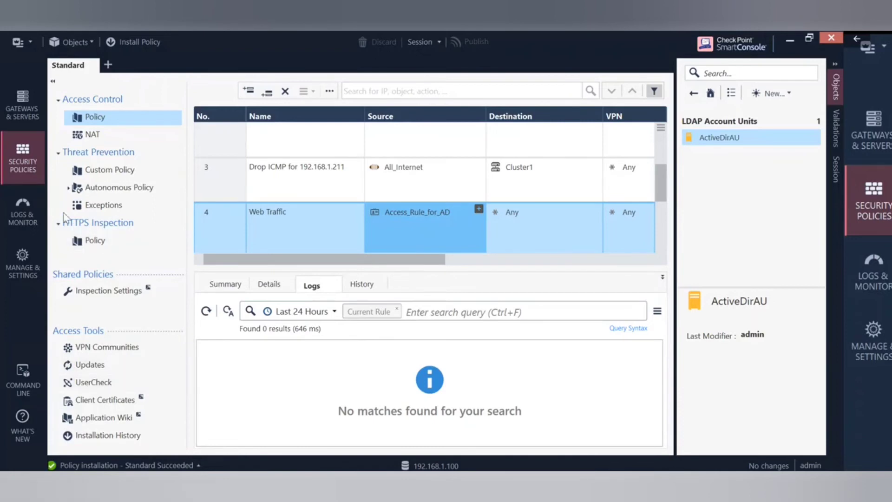
# Open the Logs in Logs & Monitor and clear the 192.168.1.101 search filter.
pyautogui.click(19, 221)
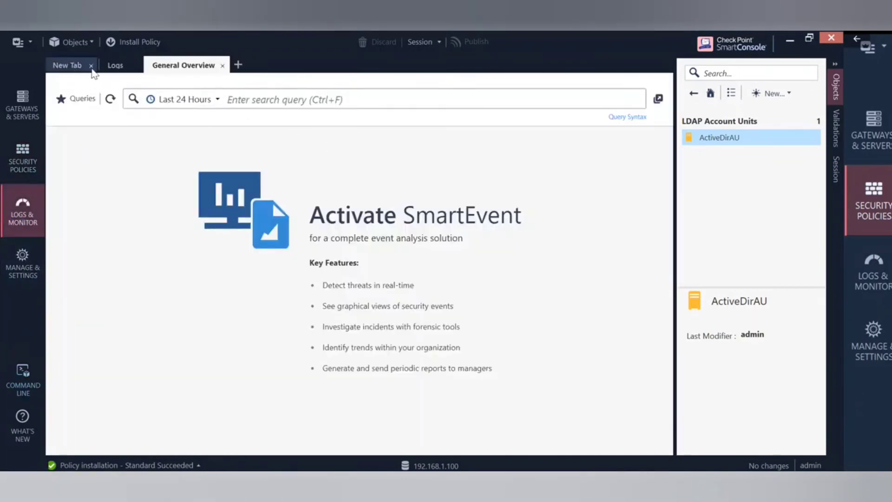
pyautogui.click(112, 65)
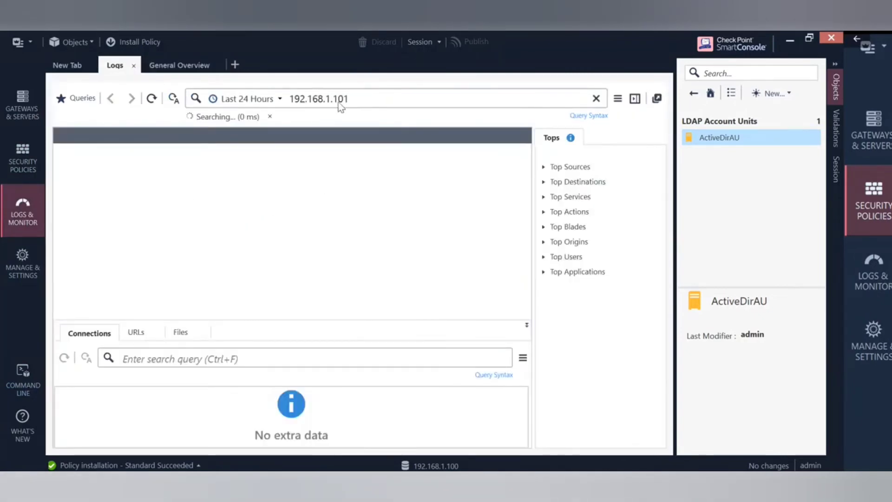
pyautogui.moveTo(348, 99); pyautogui.dragTo(281, 98)
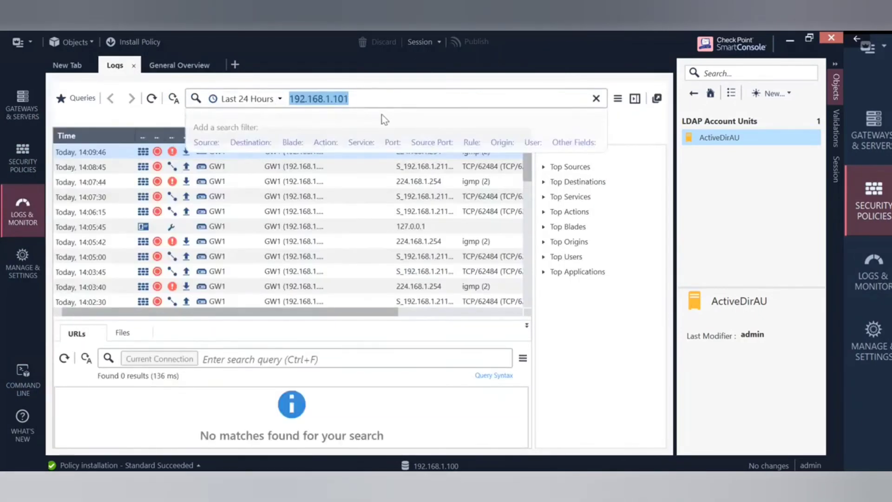
pyautogui.press('BackSpace')
pyautogui.press('Return')
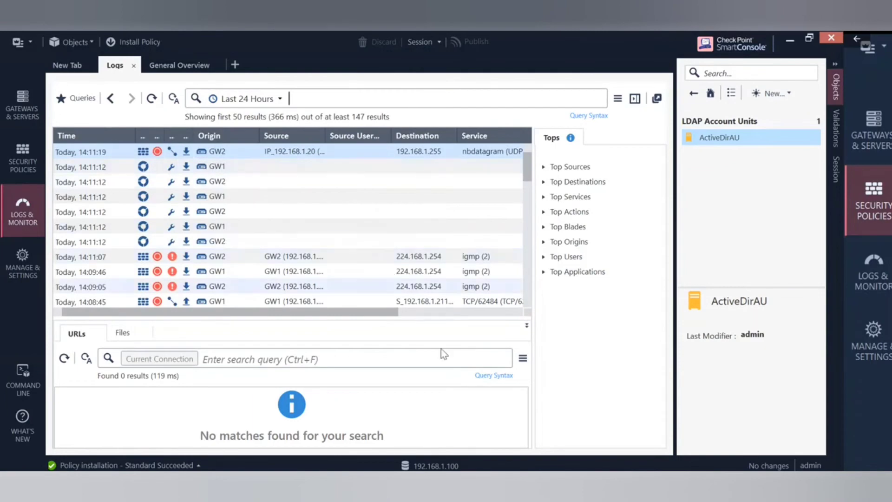
# Launch Chrome on the Windows Server 2008 VM and load checkpoint.com in a new tab.
pyautogui.moveTo(536, 481)
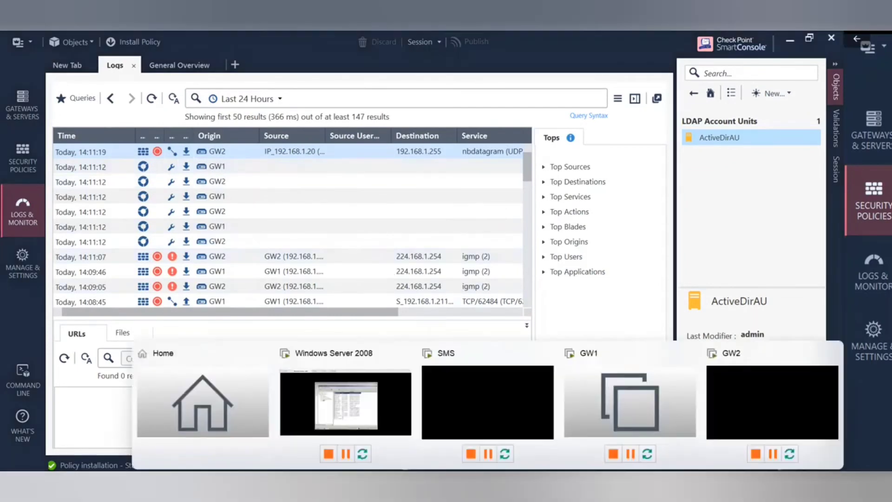
pyautogui.click(371, 405)
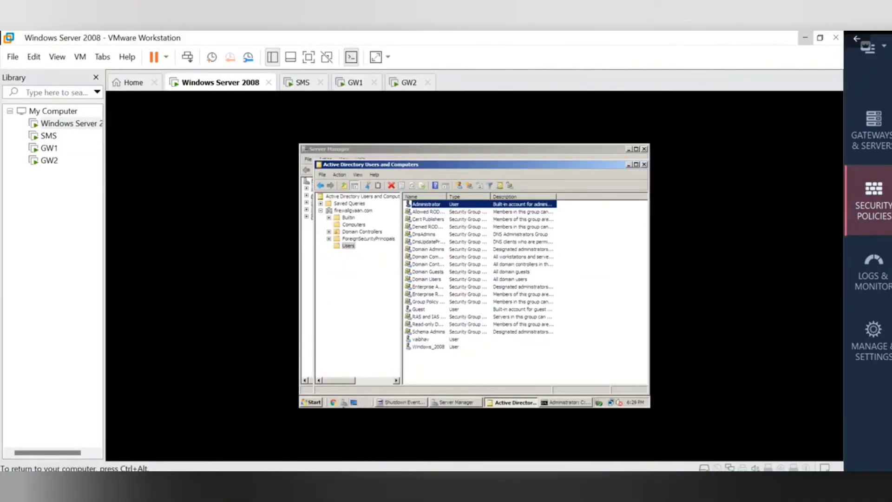
pyautogui.click(333, 403)
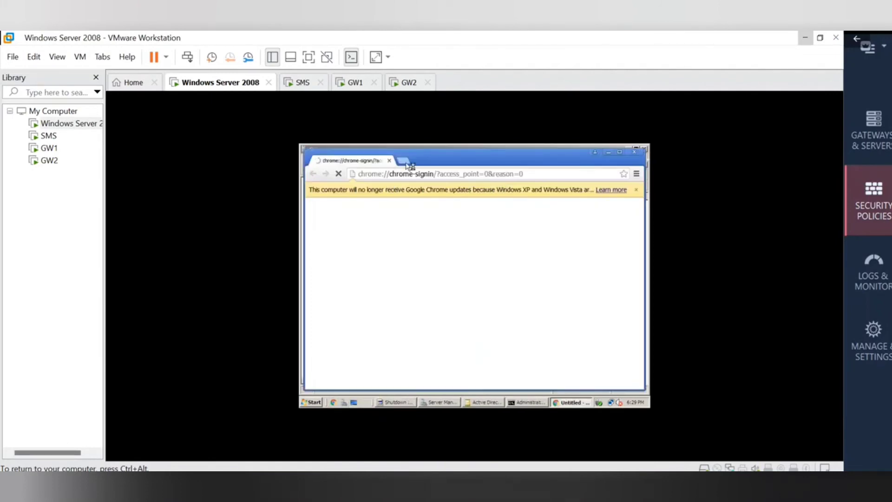
pyautogui.click(404, 161)
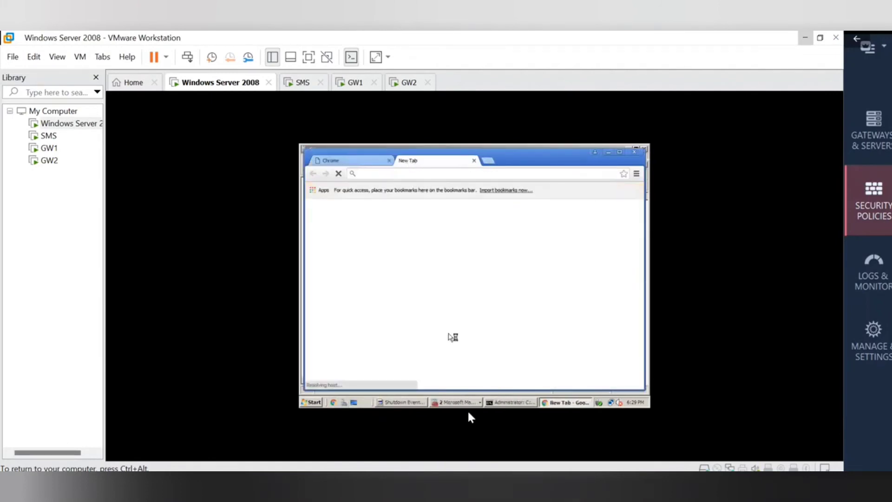
pyautogui.moveTo(487, 484)
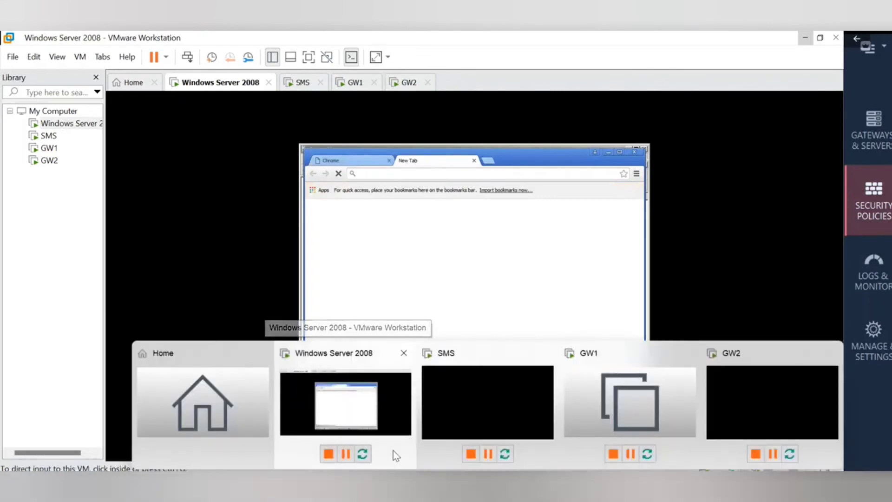
pyautogui.click(508, 170)
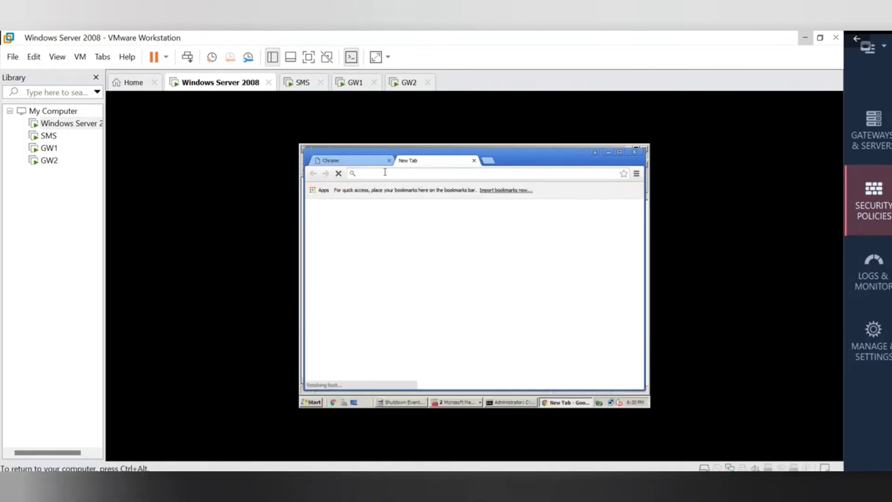
pyautogui.write('checkpoint.com')
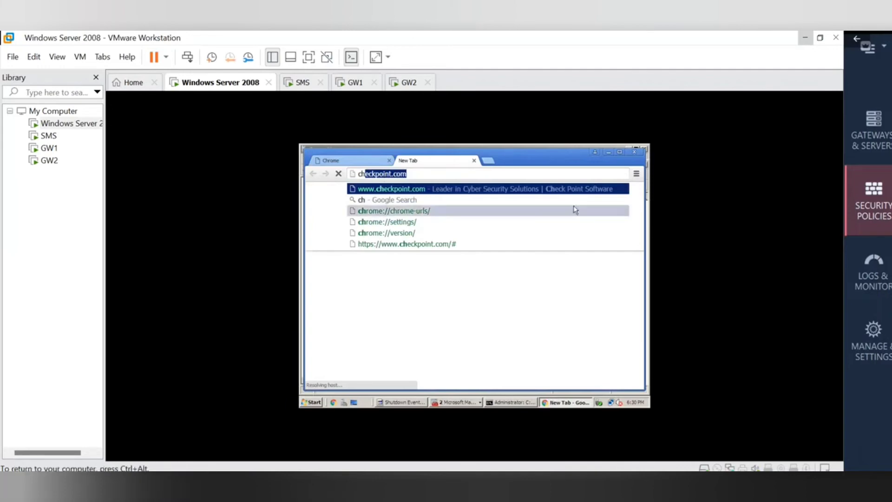
pyautogui.click(423, 176)
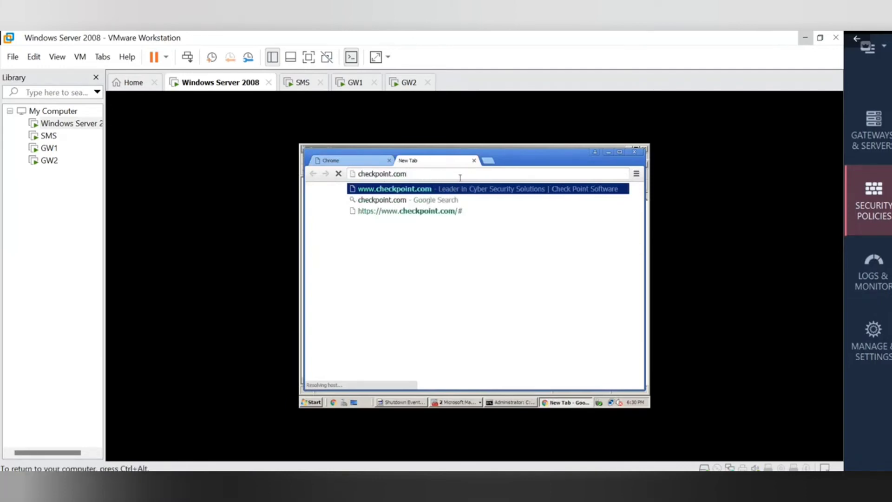
pyautogui.click(476, 188)
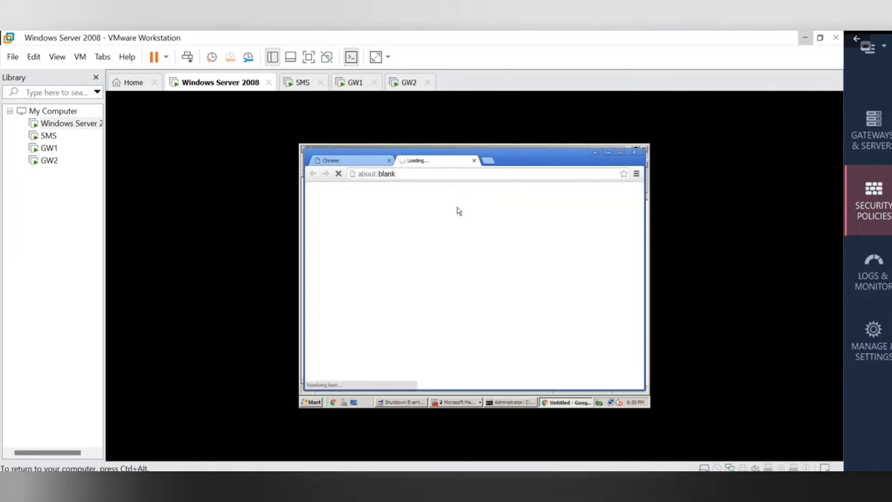
# Load checkpoint.com in another tab, check the loading tabs, then minimize VMware.
pyautogui.click(491, 162)
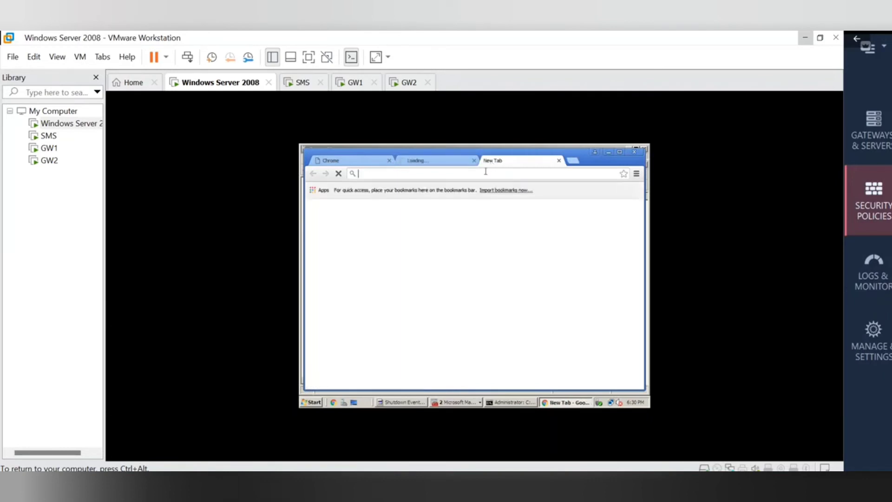
pyautogui.write('c')
pyautogui.click(416, 174)
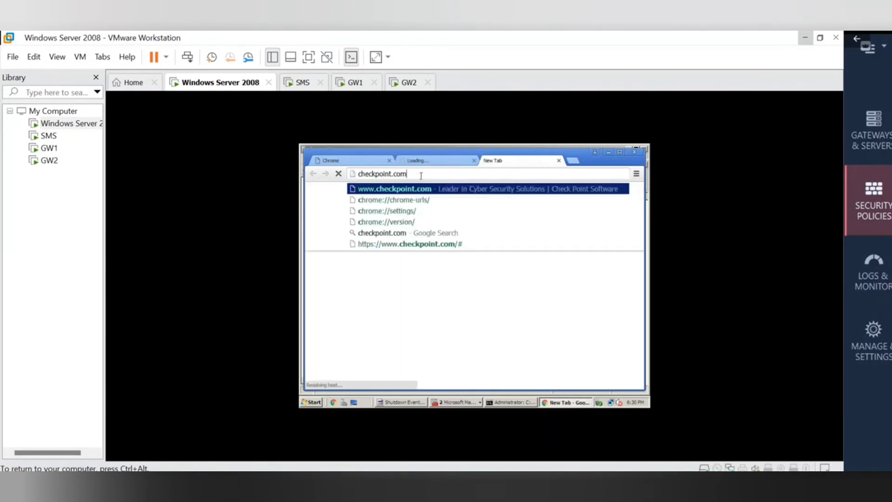
pyautogui.click(560, 188)
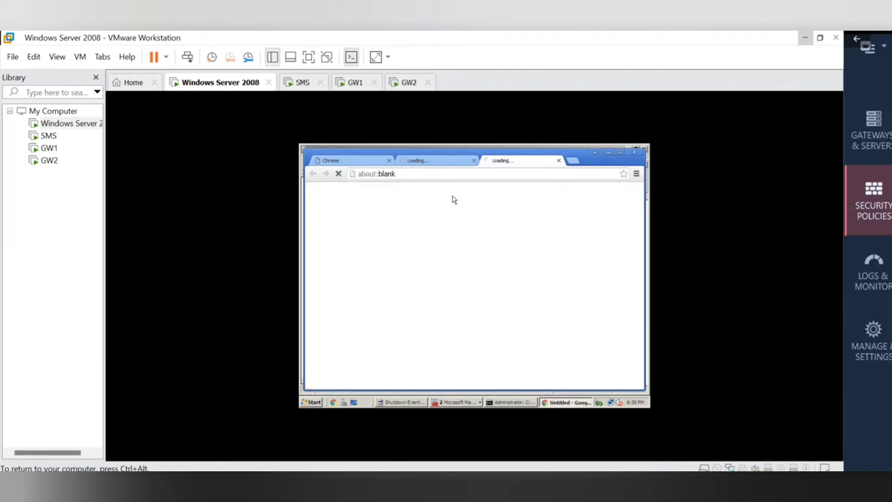
pyautogui.click(434, 161)
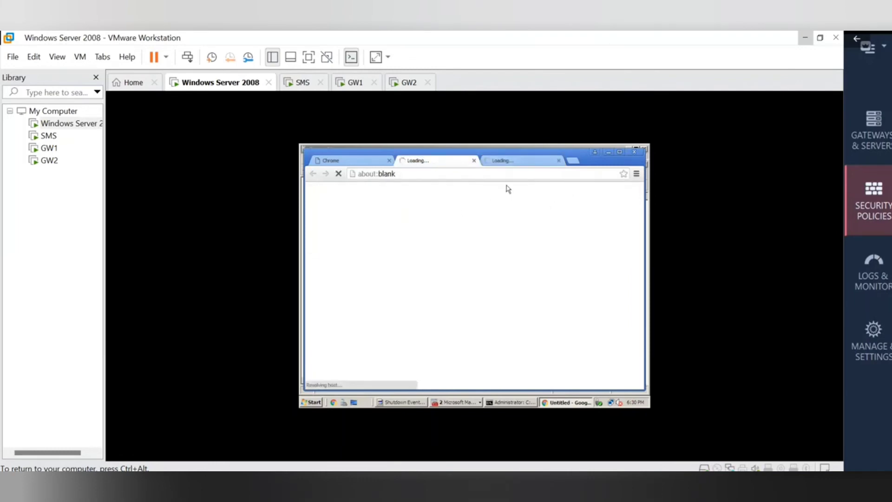
pyautogui.click(514, 164)
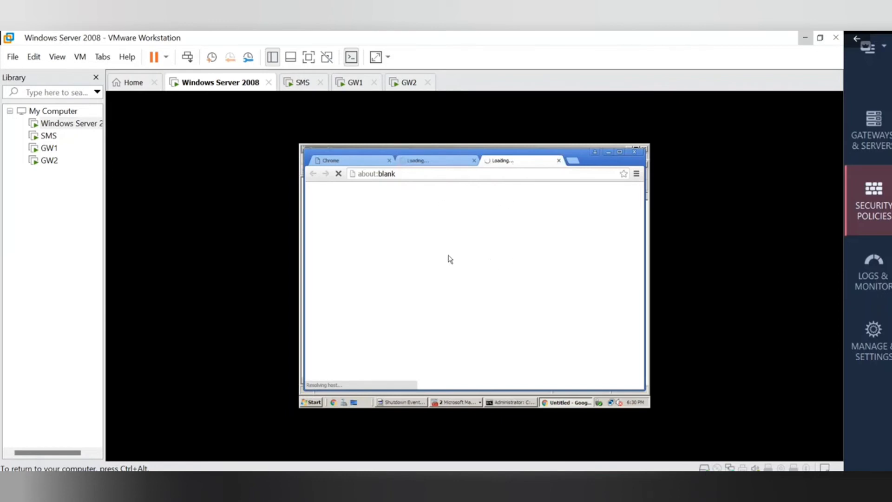
pyautogui.click(428, 163)
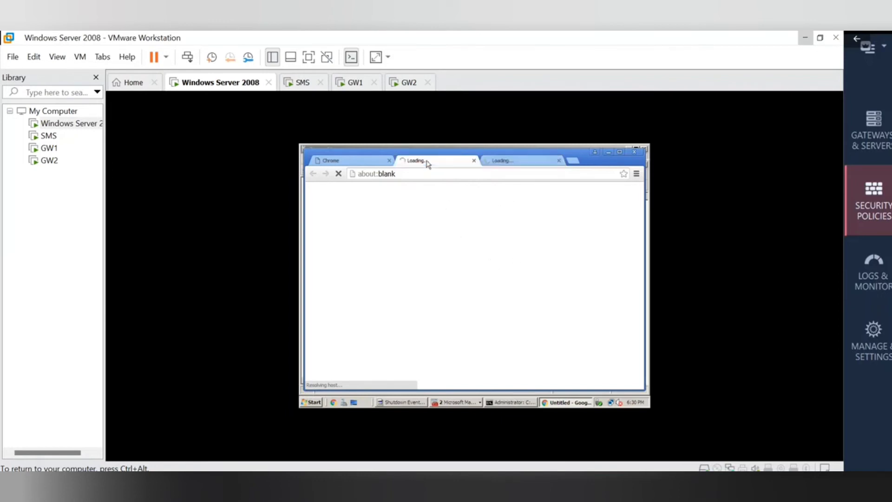
pyautogui.click(504, 168)
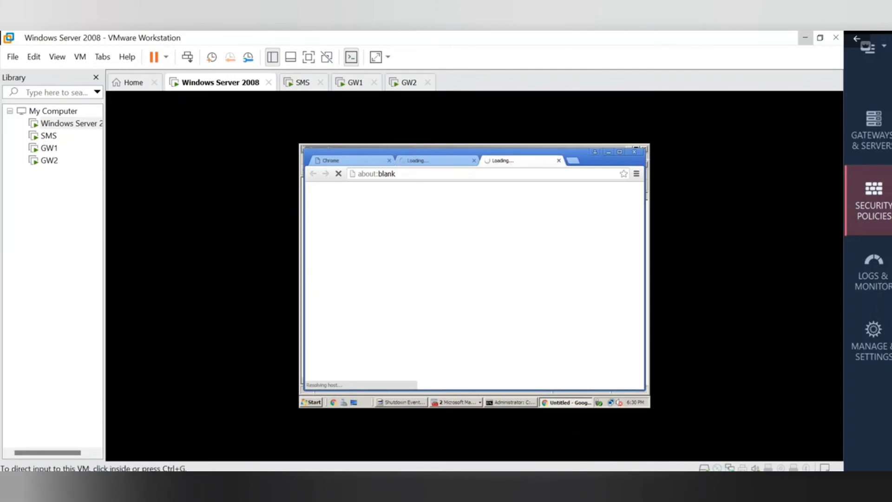
pyautogui.click(805, 38)
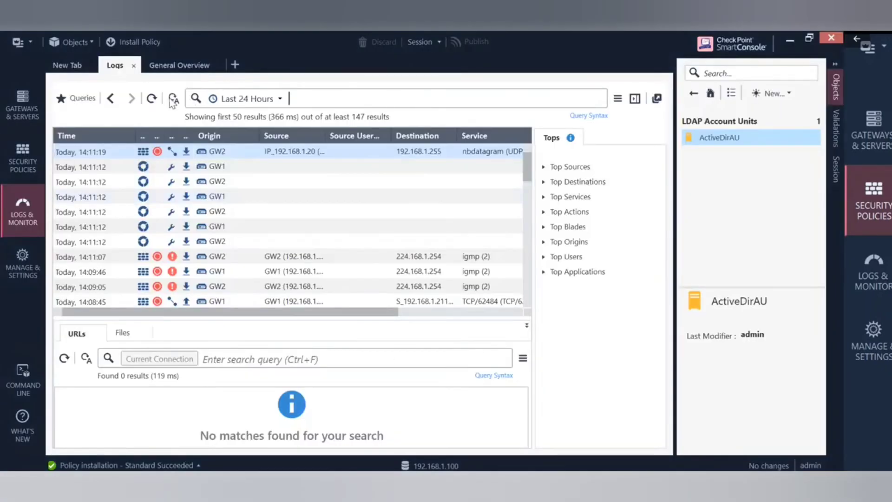
# Refresh the logs three times, scroll right, and widen the Access Rule Name column.
pyautogui.click(152, 99)
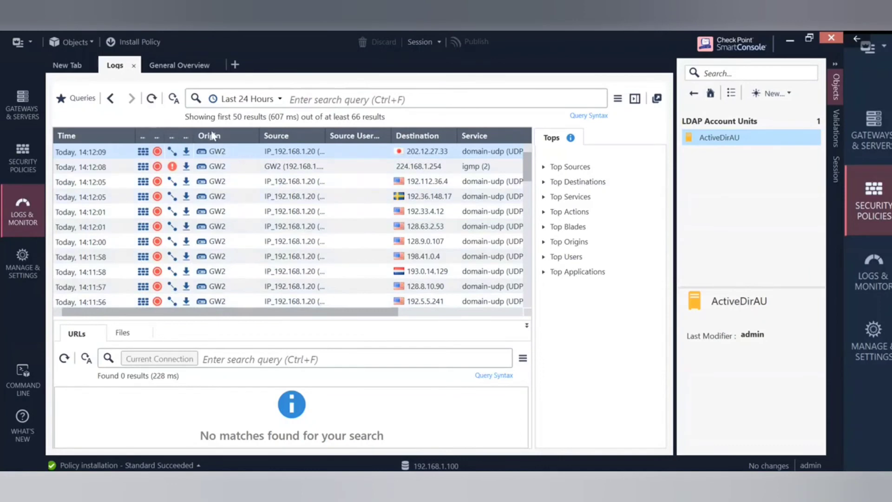
pyautogui.click(153, 98)
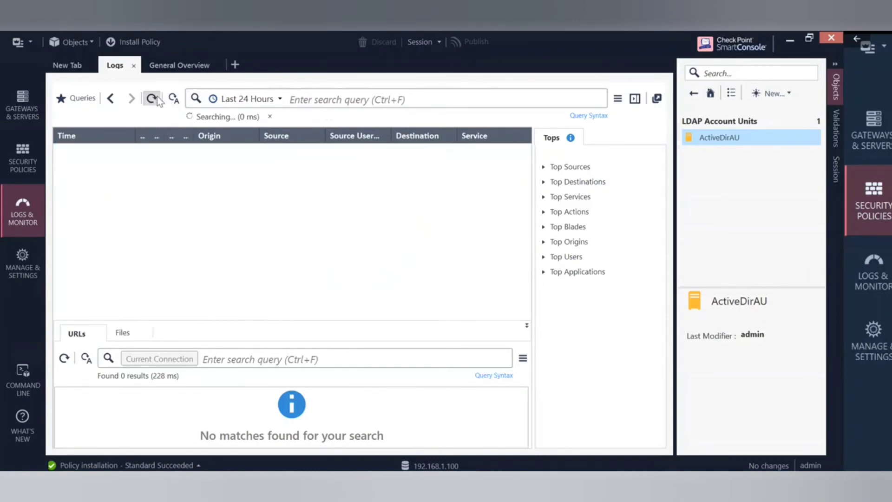
pyautogui.click(157, 99)
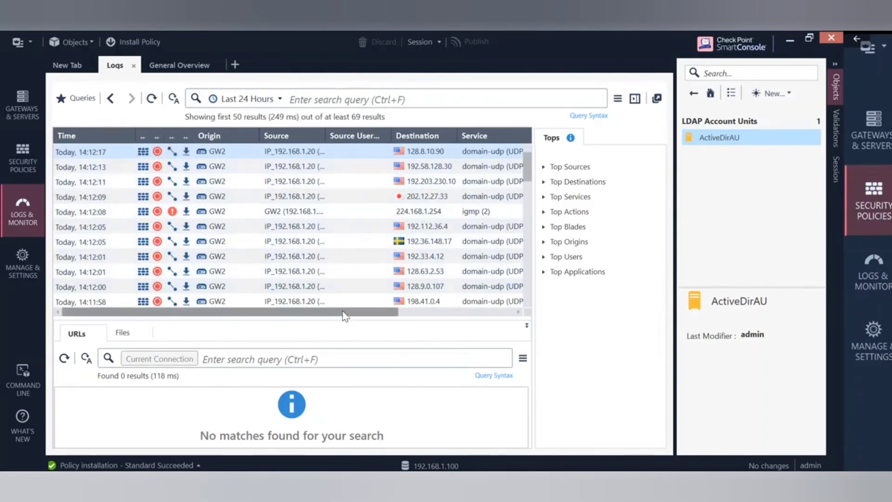
pyautogui.moveTo(345, 316); pyautogui.dragTo(460, 316)
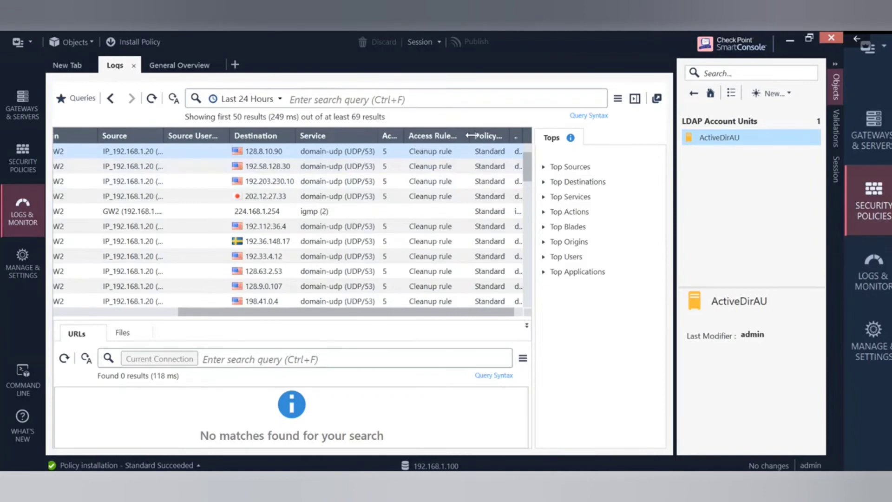
pyautogui.moveTo(470, 135); pyautogui.dragTo(488, 134)
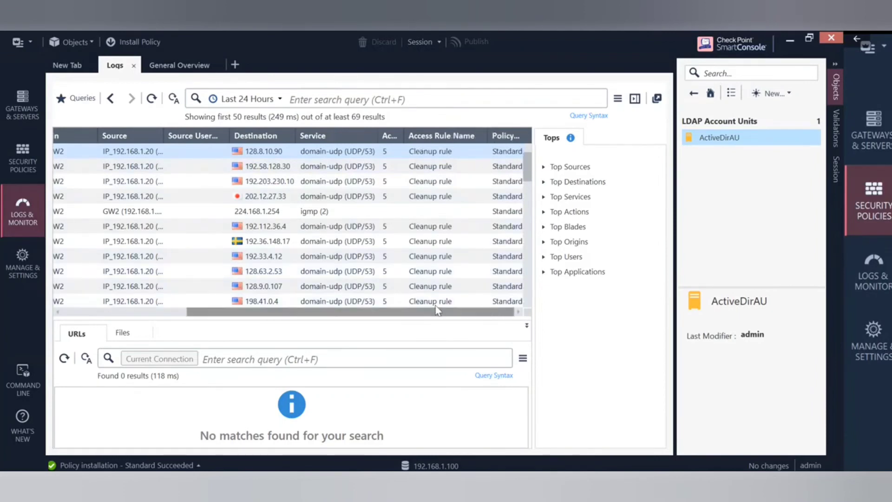
pyautogui.moveTo(440, 309); pyautogui.dragTo(222, 307)
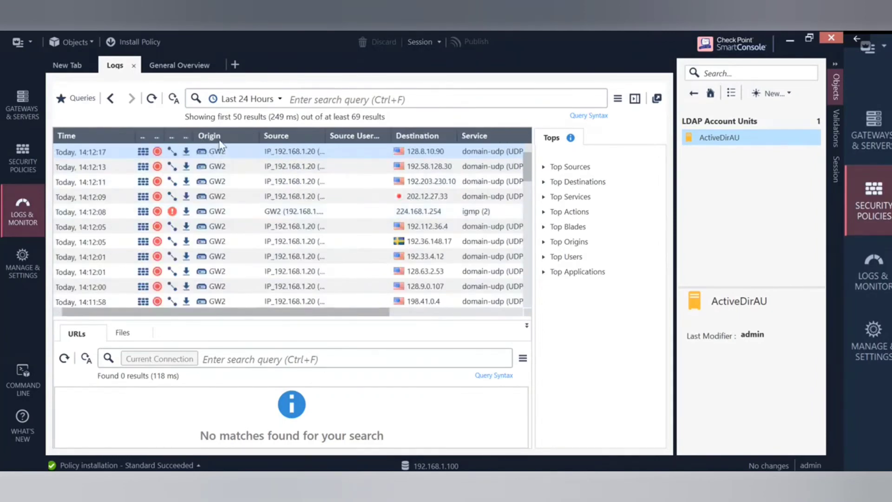
pyautogui.rightClick(218, 140)
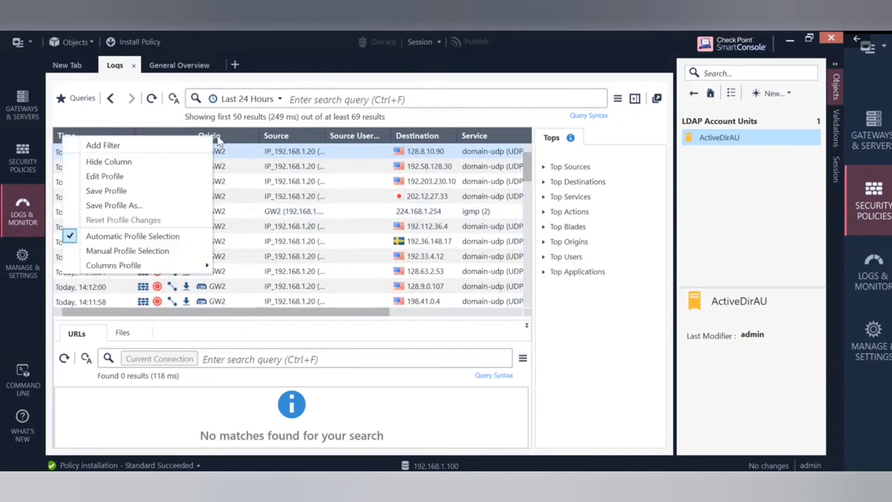
pyautogui.rightClick(352, 135)
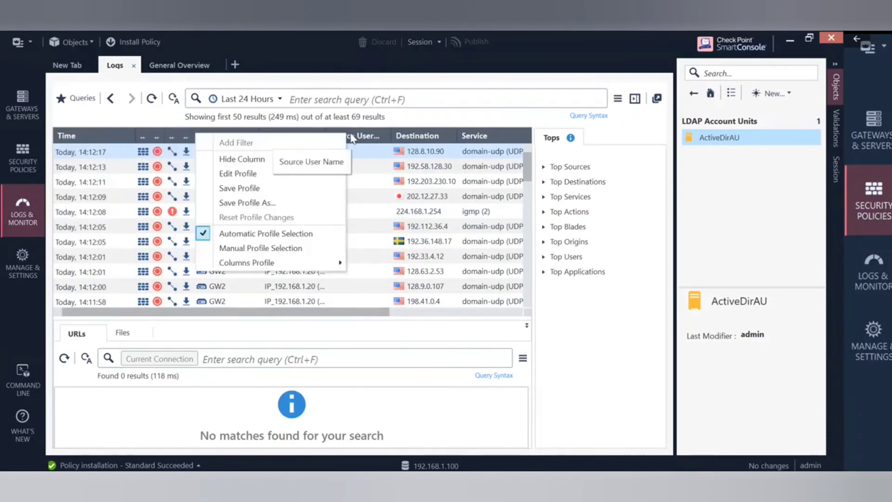
pyautogui.moveTo(325, 263)
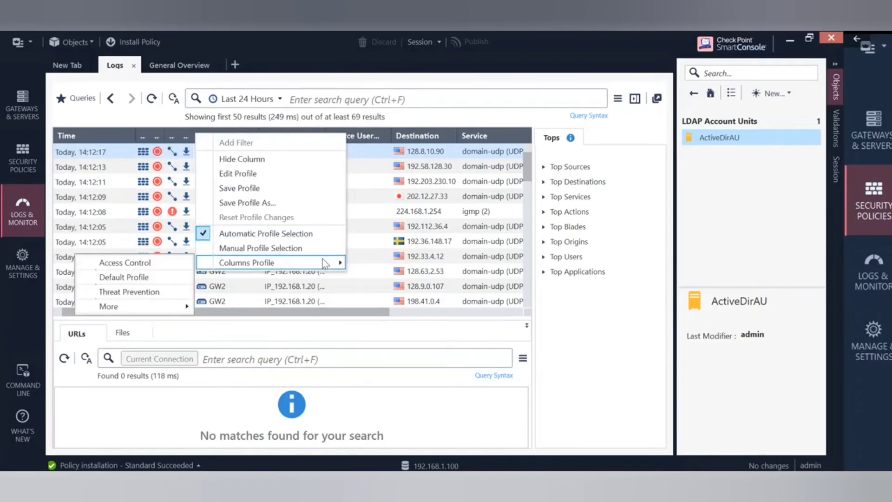
pyautogui.moveTo(155, 309)
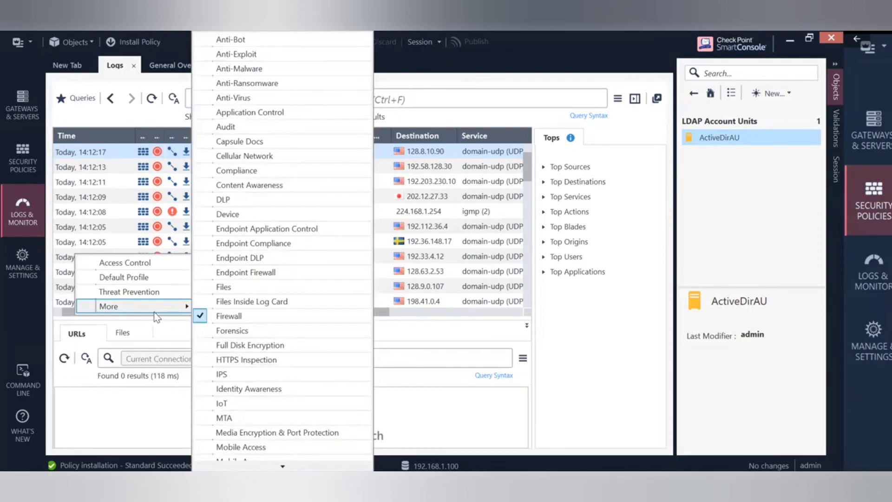
pyautogui.click(520, 78)
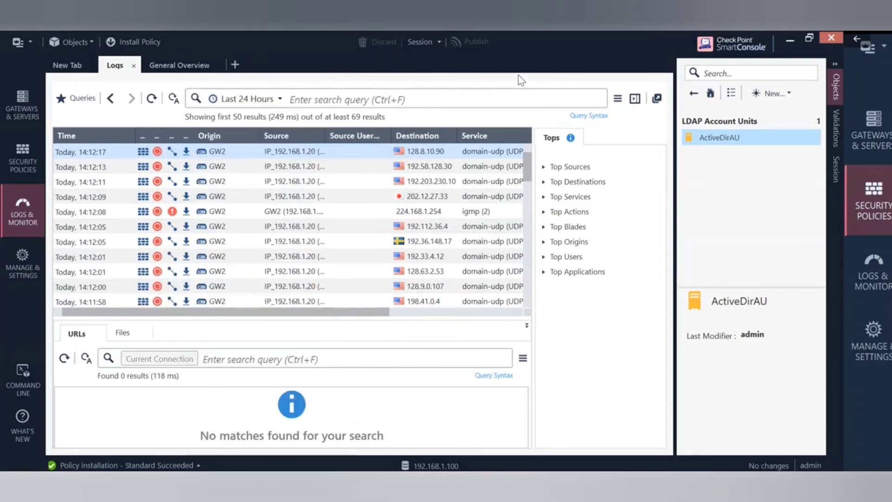
# Inspect the full details of the 14:12:17 Drop log entry.
pyautogui.doubleClick(244, 157)
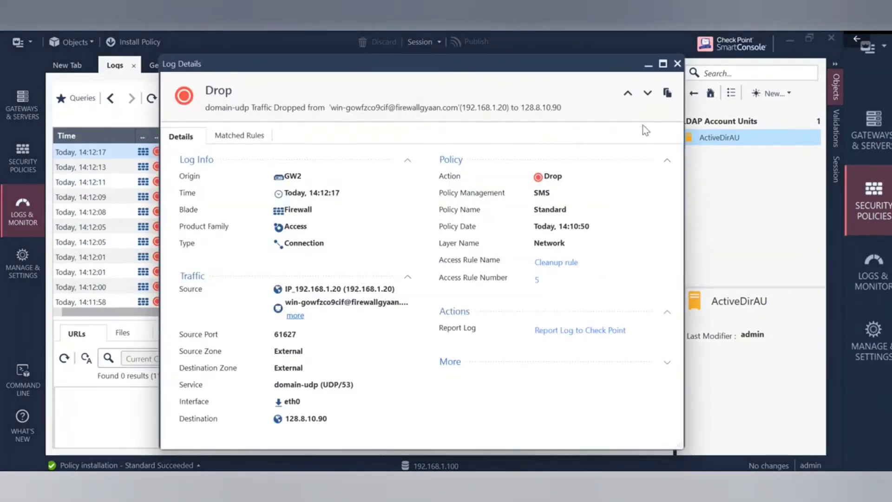
pyautogui.click(676, 64)
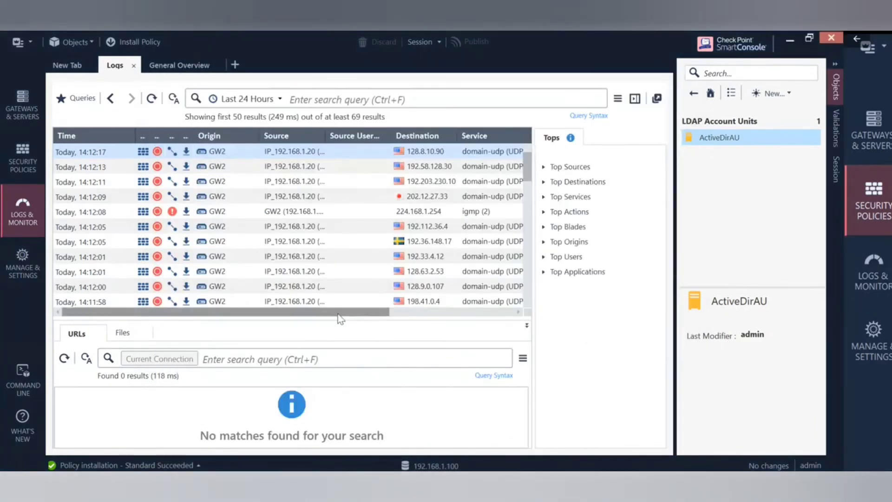
pyautogui.moveTo(332, 314); pyautogui.dragTo(518, 314)
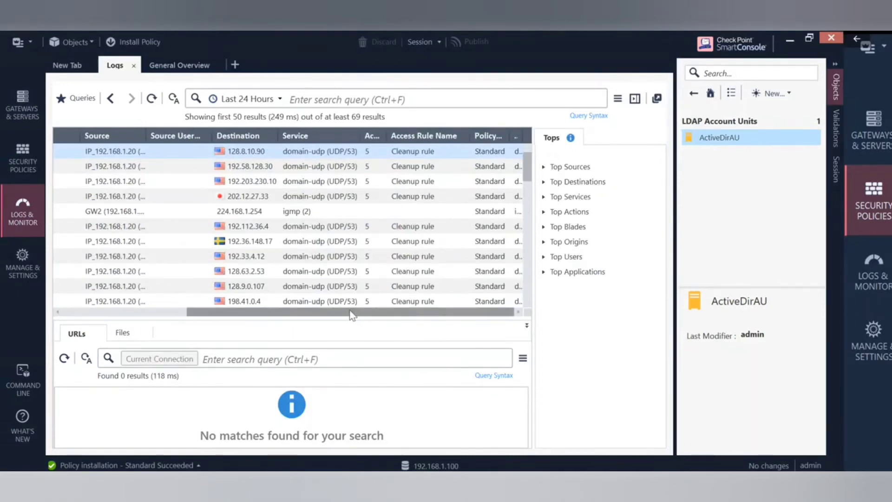
pyautogui.moveTo(352, 315); pyautogui.dragTo(155, 332)
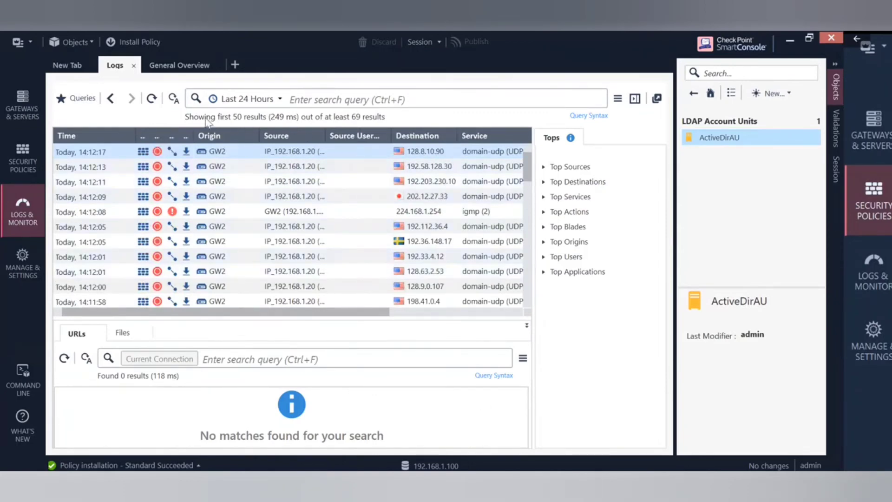
# Refresh the logs twice, then go to Gateways & Servers.
pyautogui.click(152, 98)
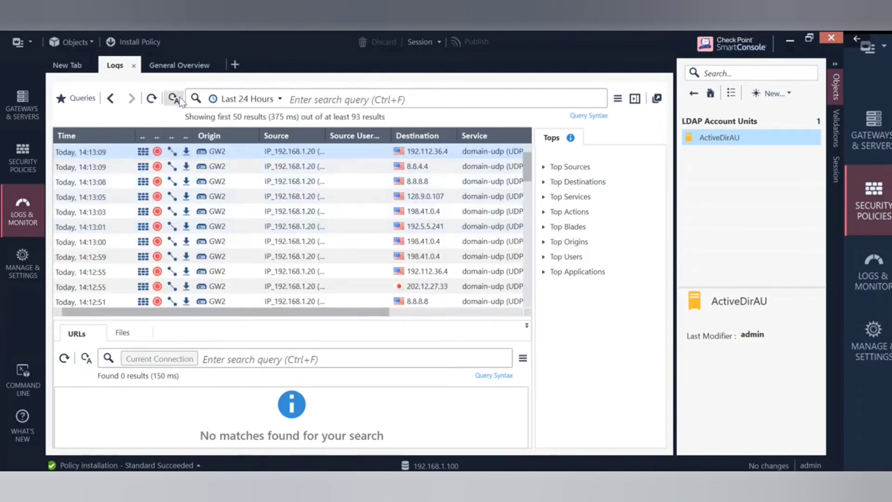
pyautogui.click(149, 98)
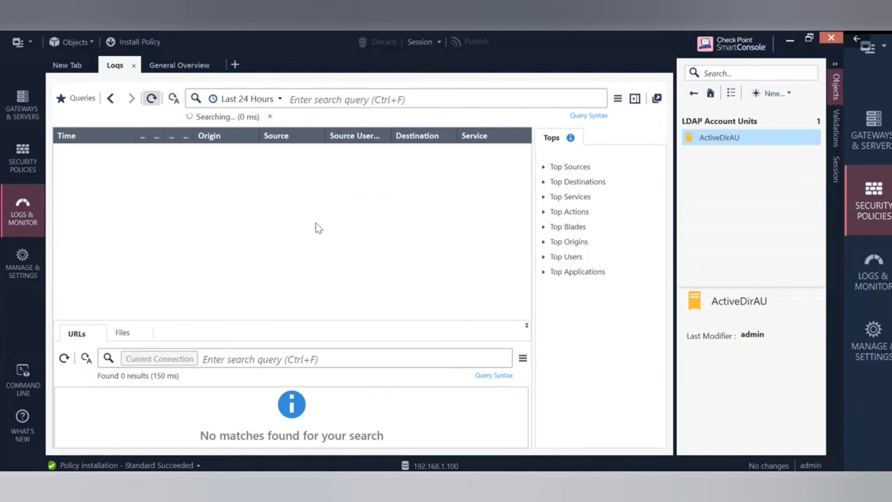
pyautogui.moveTo(594, 481)
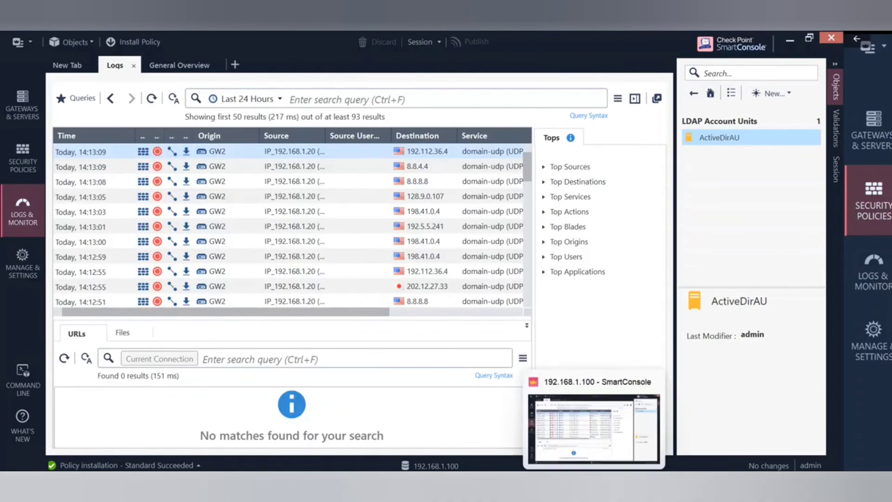
pyautogui.click(20, 121)
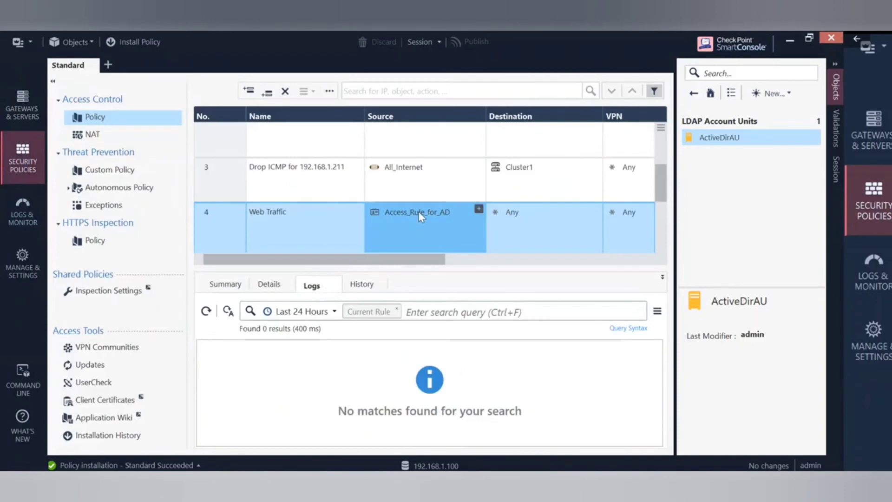
# Review Access_Rule_for_AD's Machines, Users and Networks pages and close it unchanged.
pyautogui.doubleClick(419, 211)
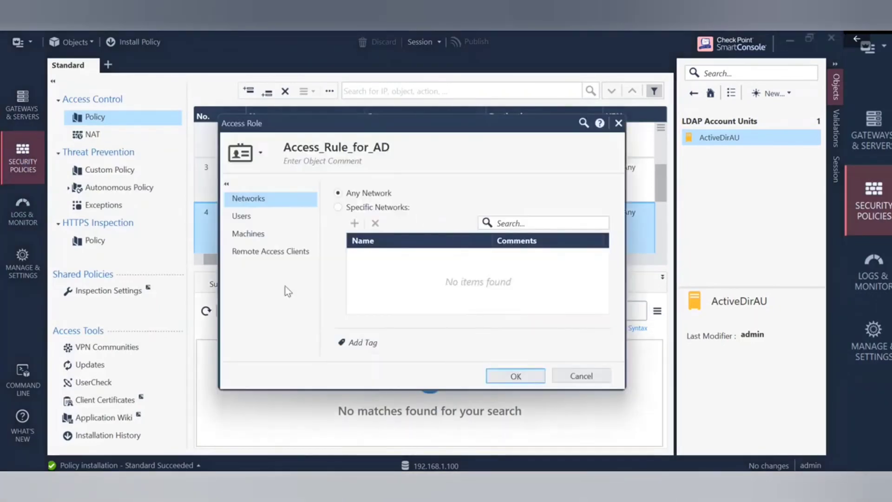
pyautogui.click(257, 236)
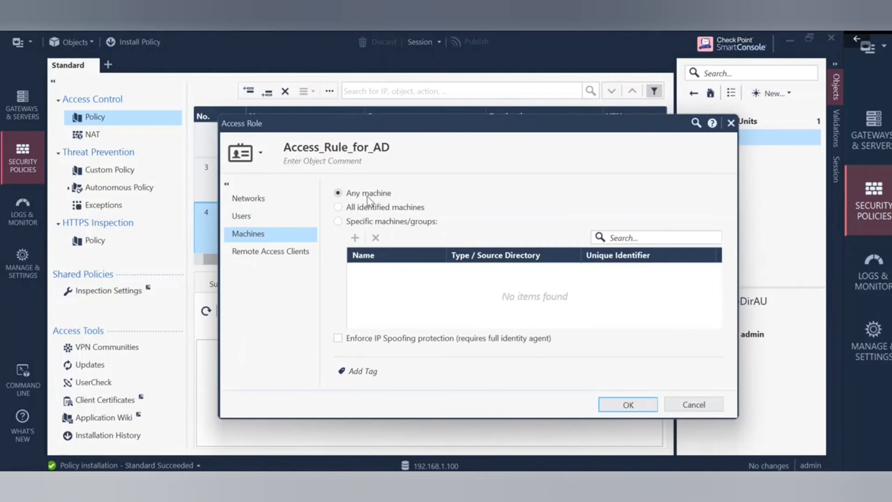
pyautogui.click(266, 220)
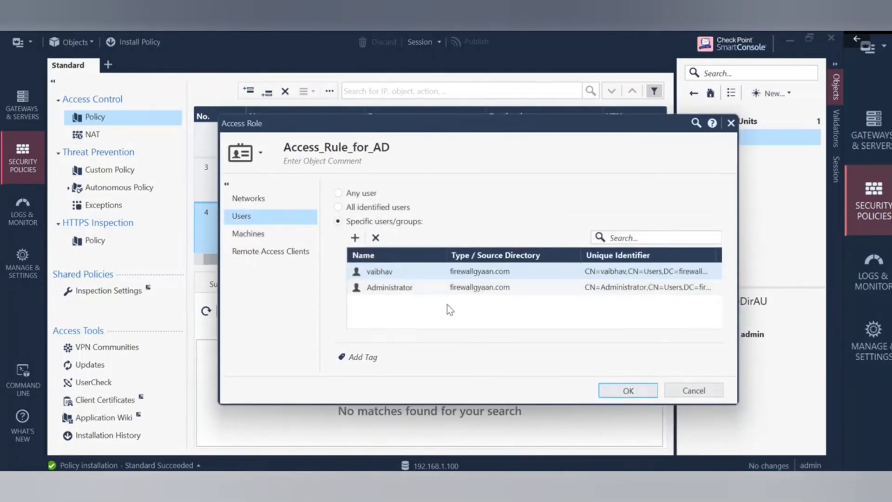
pyautogui.click(257, 201)
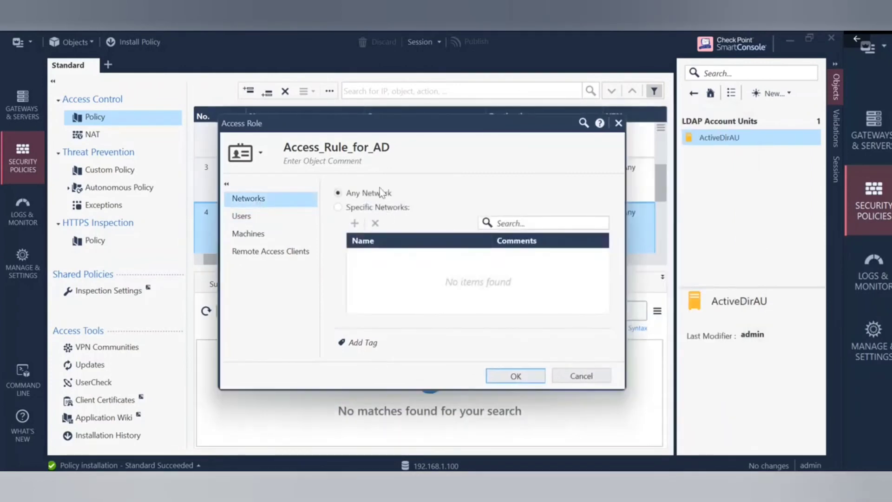
pyautogui.click(526, 375)
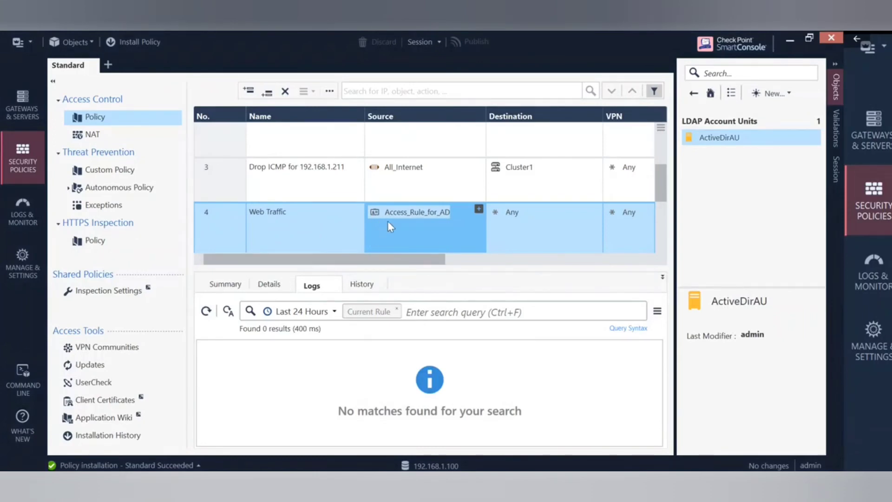
pyautogui.moveTo(414, 209)
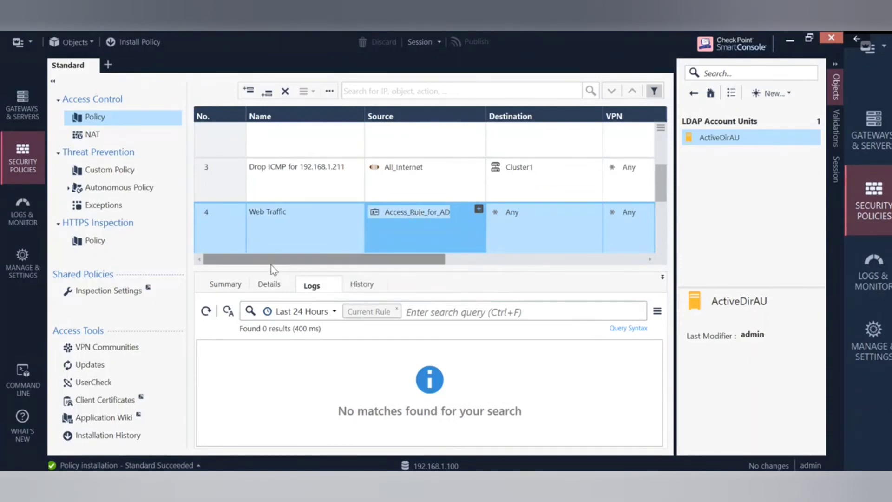
pyautogui.moveTo(272, 261); pyautogui.dragTo(631, 273)
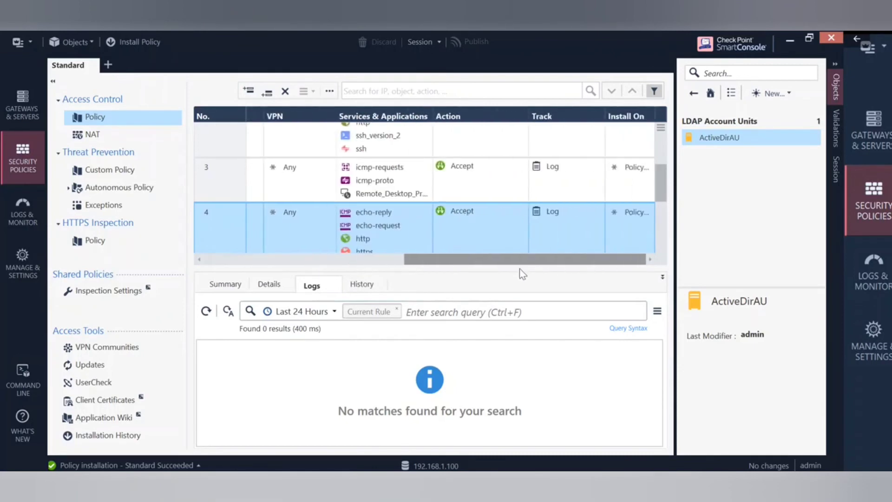
pyautogui.moveTo(519, 268); pyautogui.dragTo(274, 281)
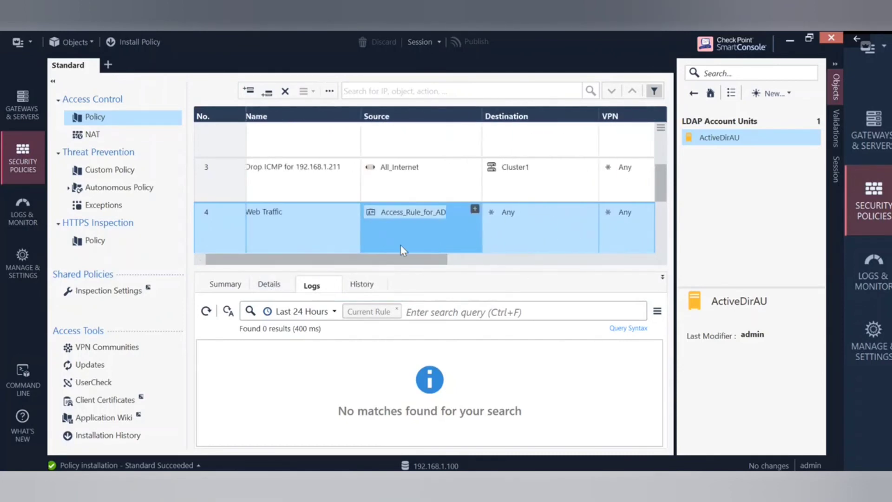
pyautogui.scroll(-1, 403, 250)
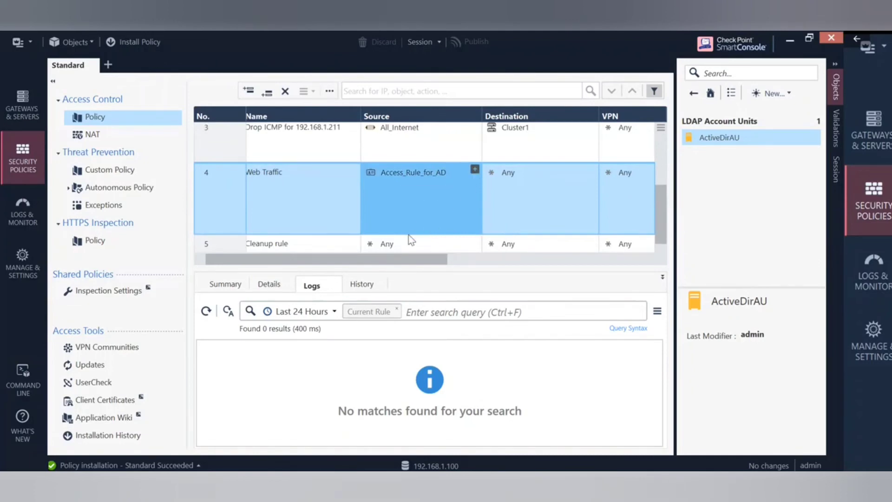
pyautogui.moveTo(370, 262); pyautogui.dragTo(351, 261)
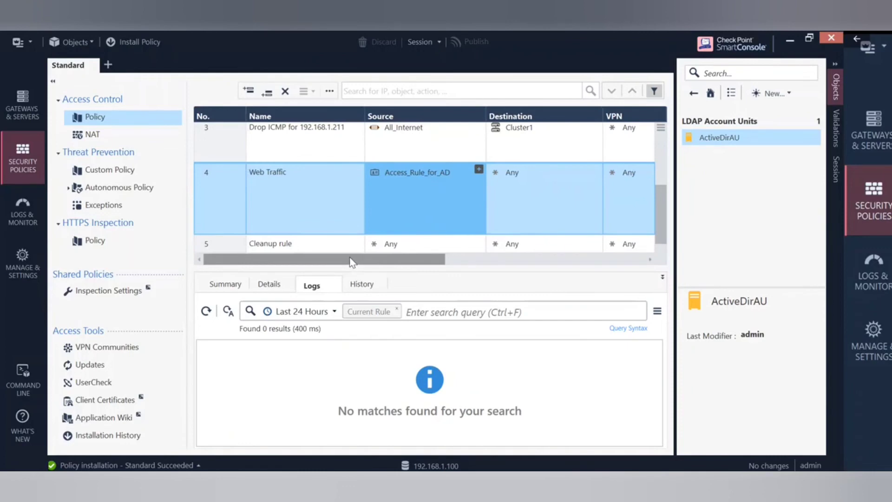
# Insert a new empty rule below the Web Traffic rule.
pyautogui.rightClick(214, 202)
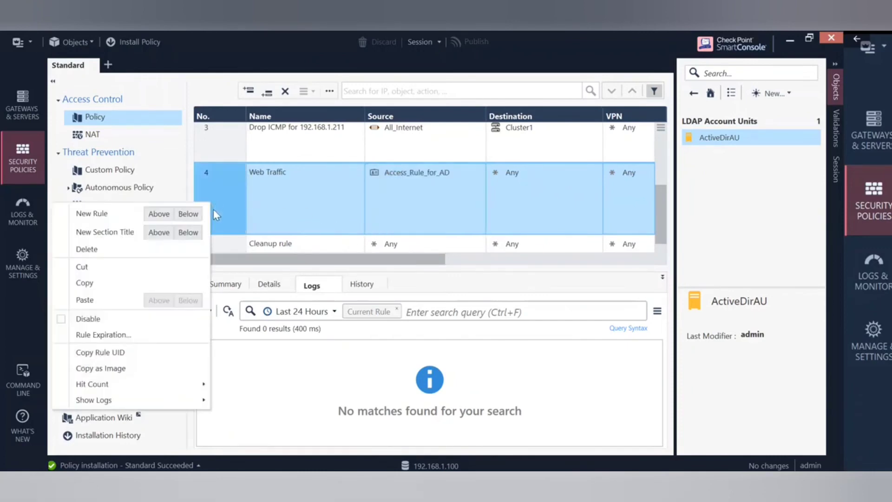
pyautogui.click(188, 214)
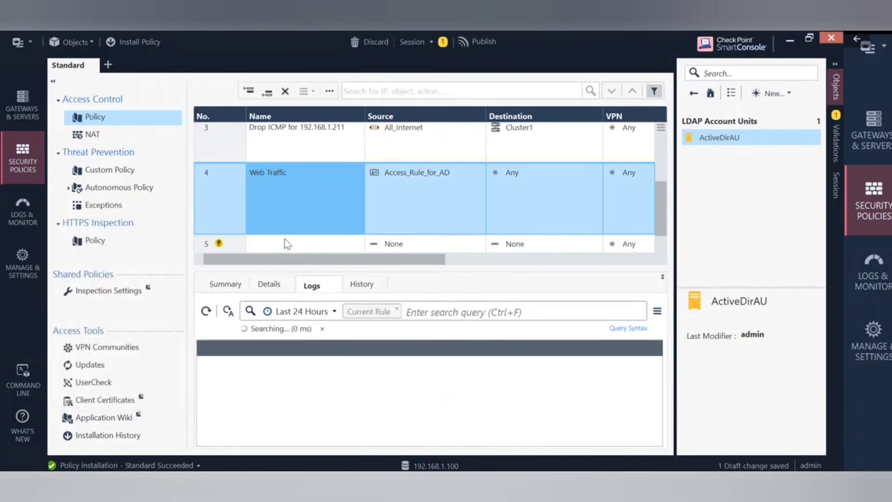
pyautogui.scroll(-1, 339, 235)
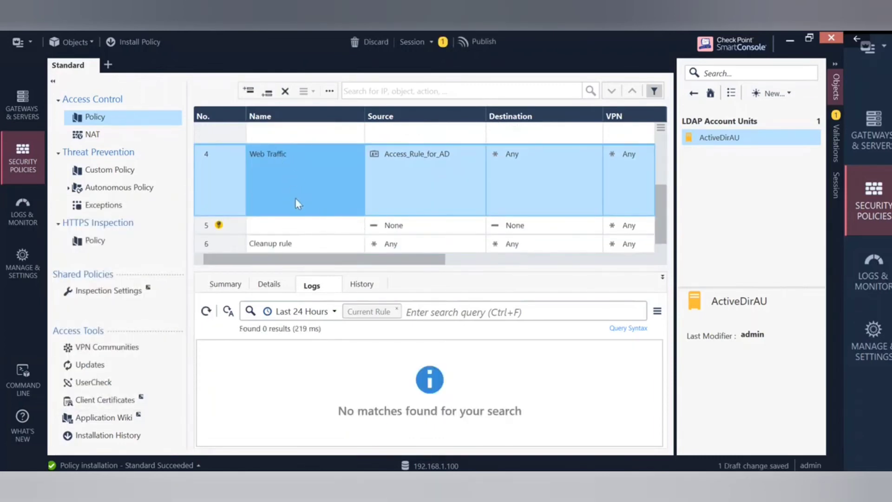
# Name new rule 5 'Web Traffic1' by copying the Web Traffic name and appending 1.
pyautogui.click(302, 222)
pyautogui.click(272, 148)
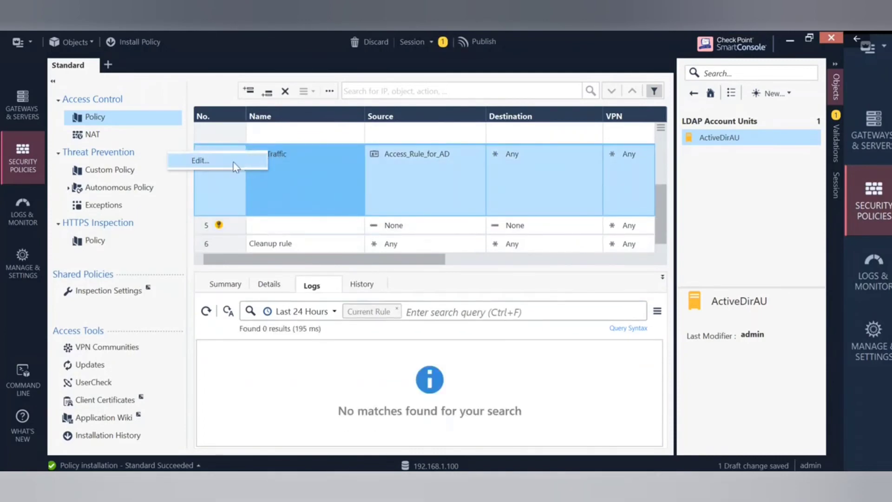
pyautogui.click(281, 152)
pyautogui.moveTo(289, 153); pyautogui.dragTo(250, 154)
pyautogui.hotkey('ctrl', 'c')
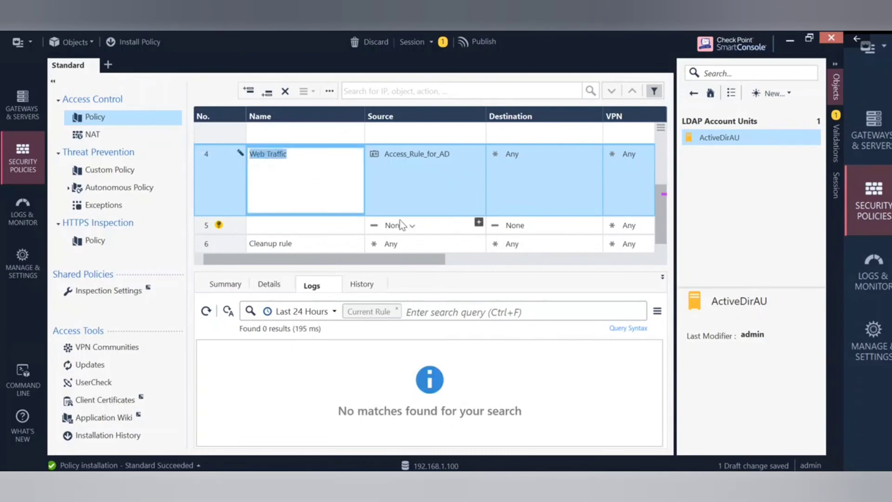
pyautogui.click(328, 230)
pyautogui.click(306, 229)
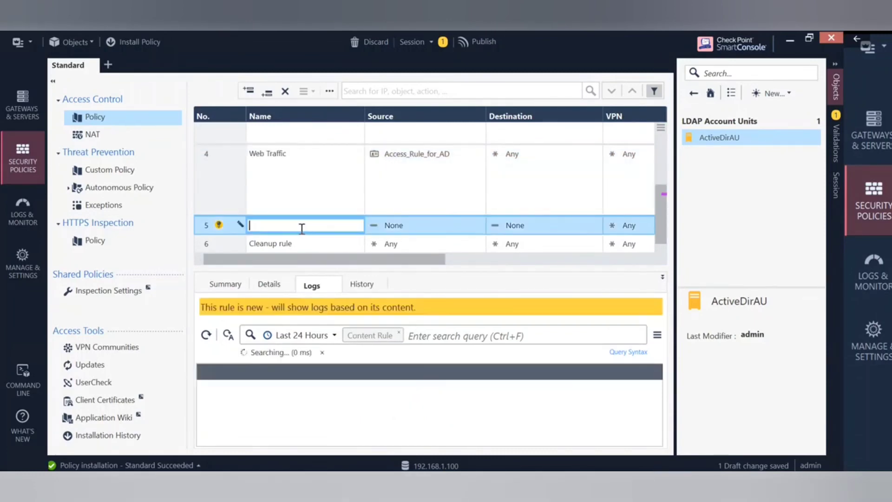
pyautogui.hotkey('ctrl', 'v')
pyautogui.write('1')
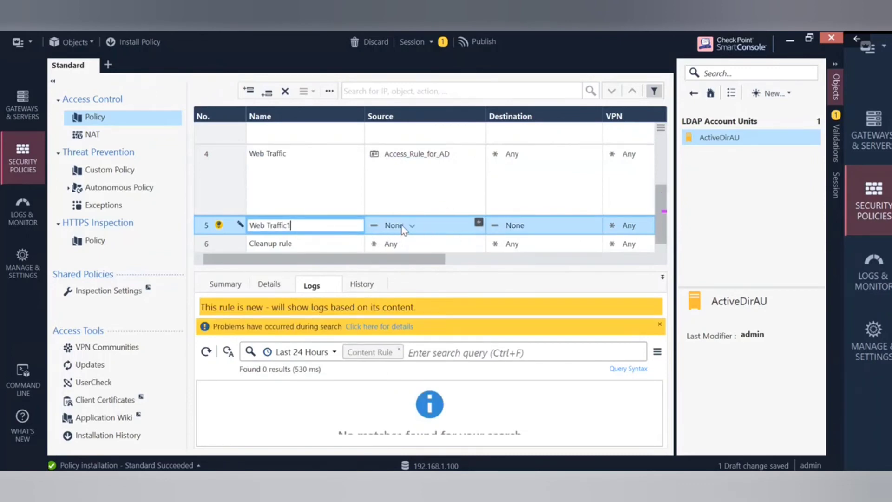
pyautogui.click(478, 222)
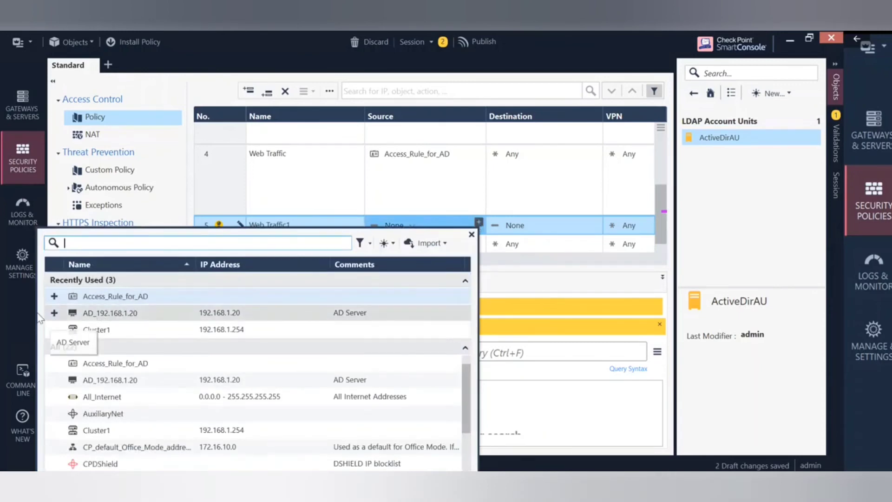
# Set rule 5's Source to AD_192.168.1.20.
pyautogui.click(54, 312)
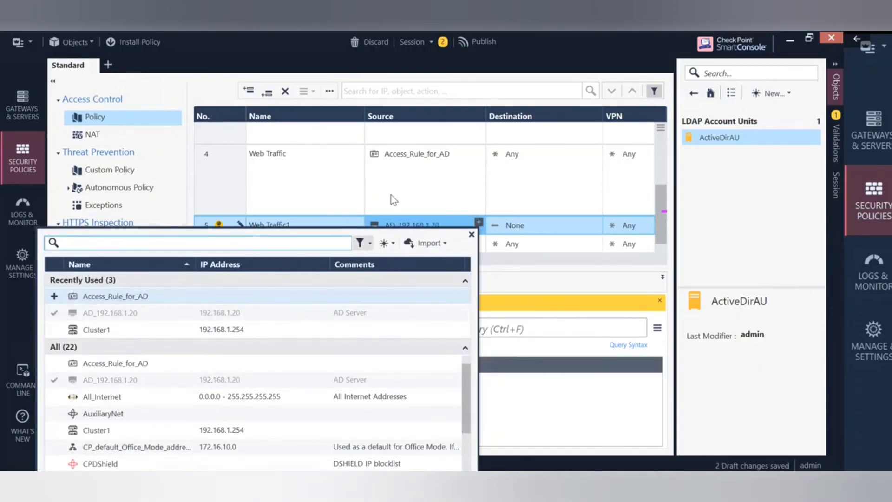
pyautogui.click(440, 188)
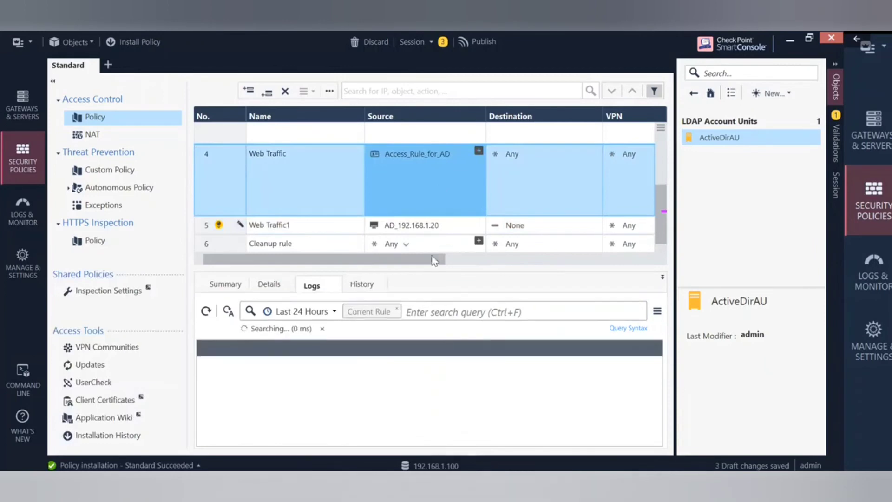
pyautogui.moveTo(430, 260); pyautogui.dragTo(448, 263)
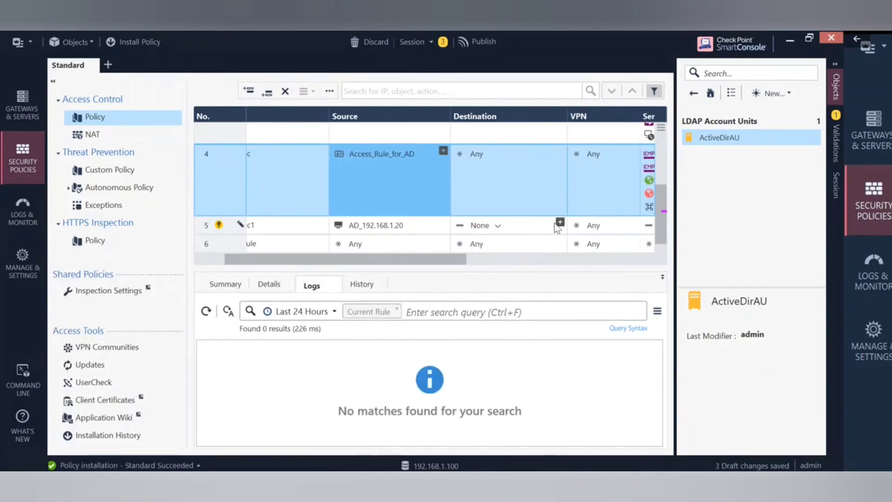
# Switch rule 5's Destination to Any.
pyautogui.click(561, 224)
pyautogui.click(561, 223)
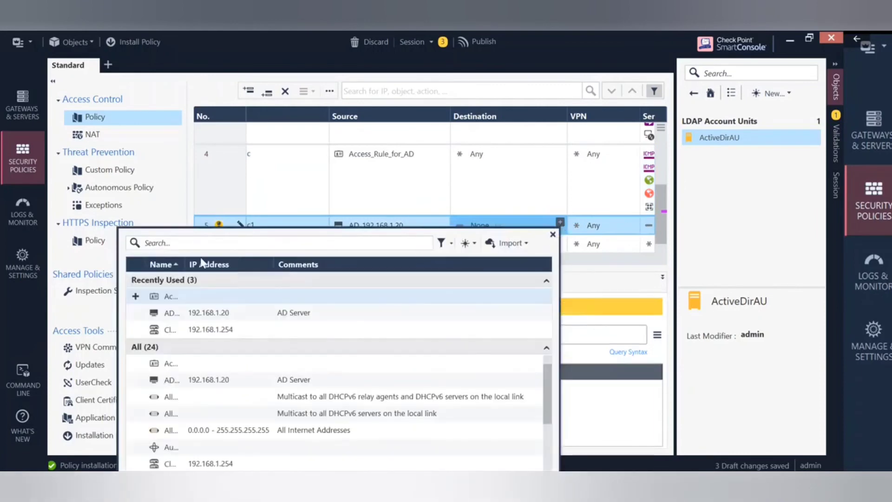
pyautogui.click(511, 217)
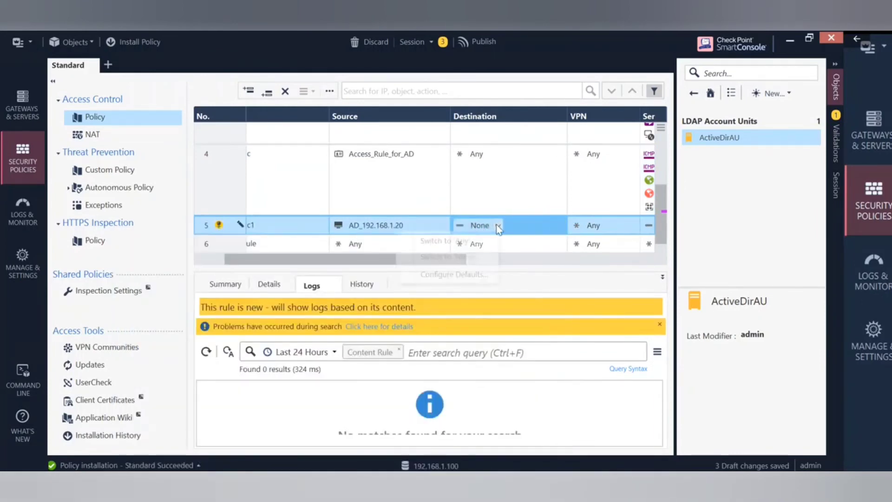
pyautogui.click(496, 224)
pyautogui.click(448, 240)
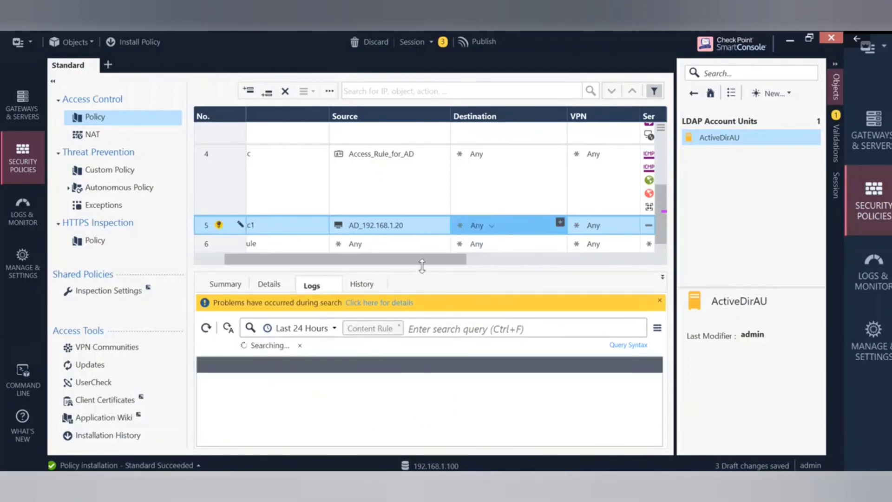
pyautogui.moveTo(420, 261); pyautogui.dragTo(523, 285)
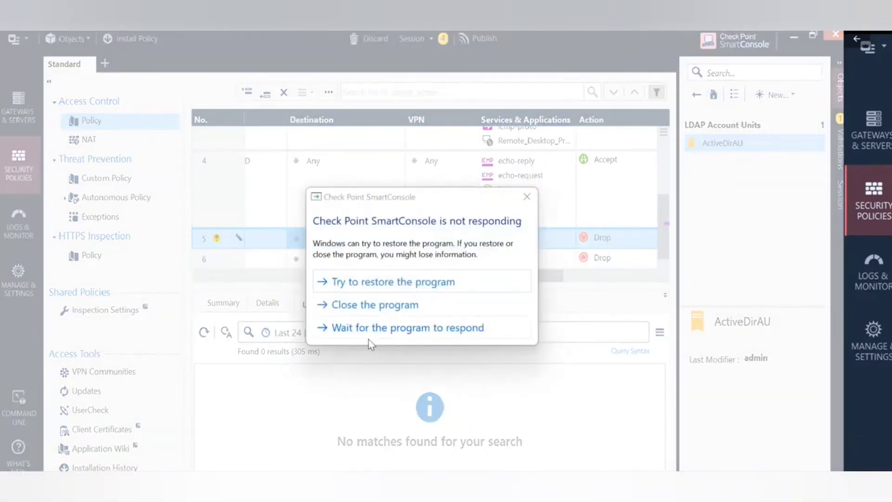
# Wait for the frozen SmartConsole and acknowledge the lost server connection message.
pyautogui.click(387, 327)
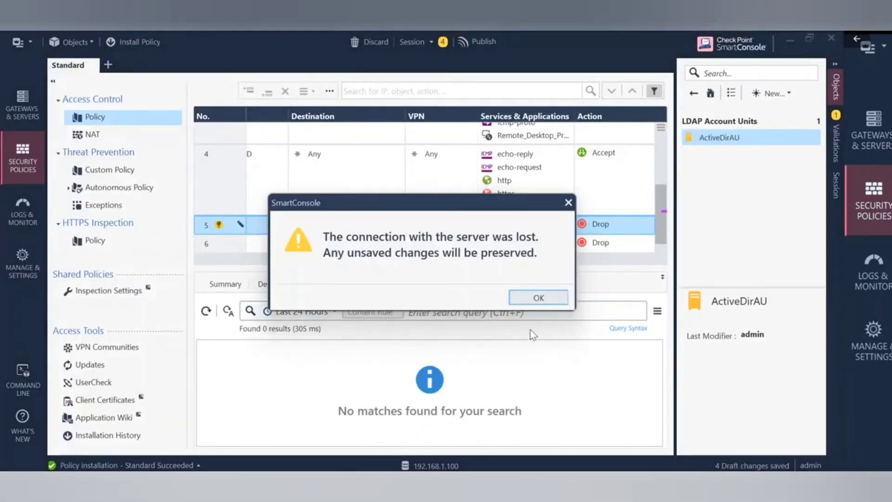
pyautogui.click(549, 299)
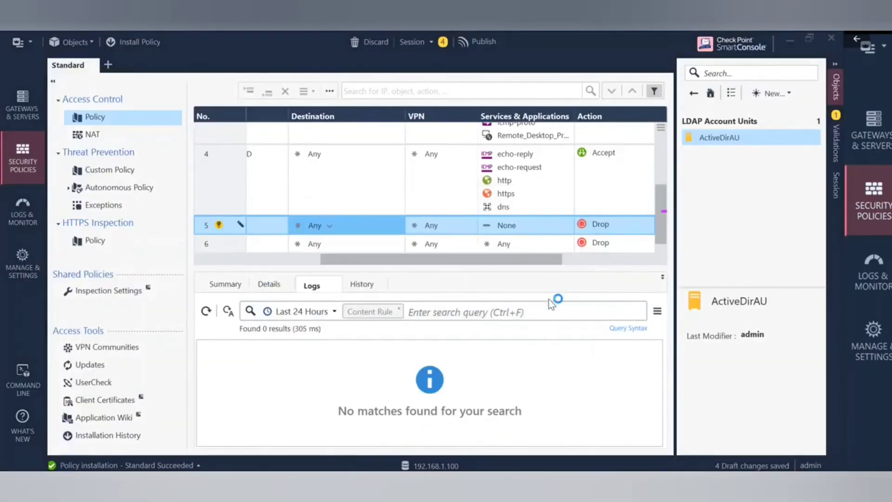
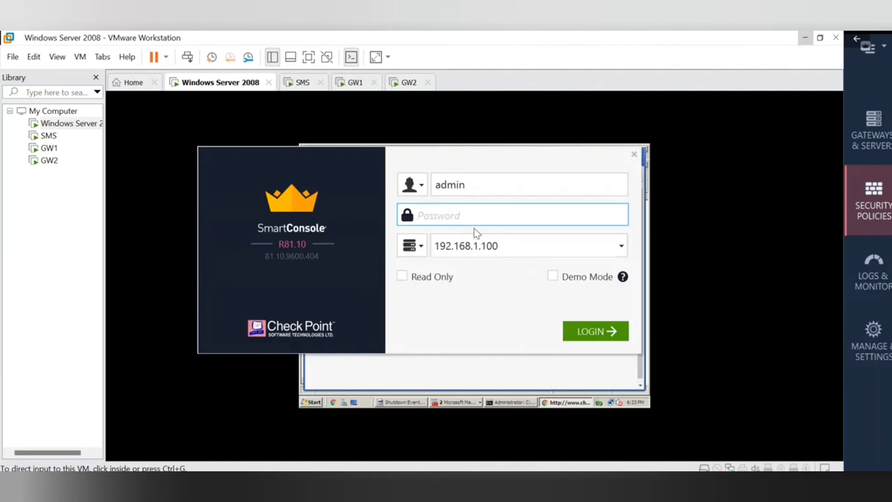
# Log in to management server 192.168.1.100 as administrator, taking over the active session.
pyautogui.write('admin1234')
pyautogui.click(596, 331)
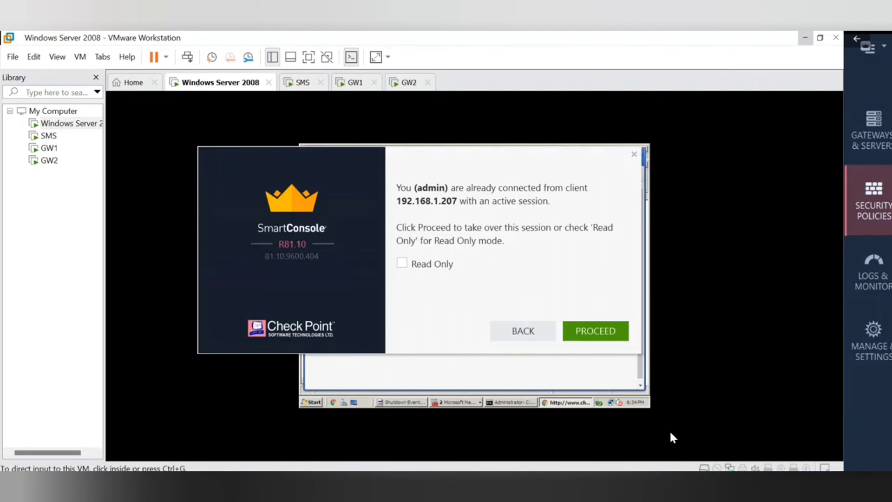
pyautogui.click(589, 329)
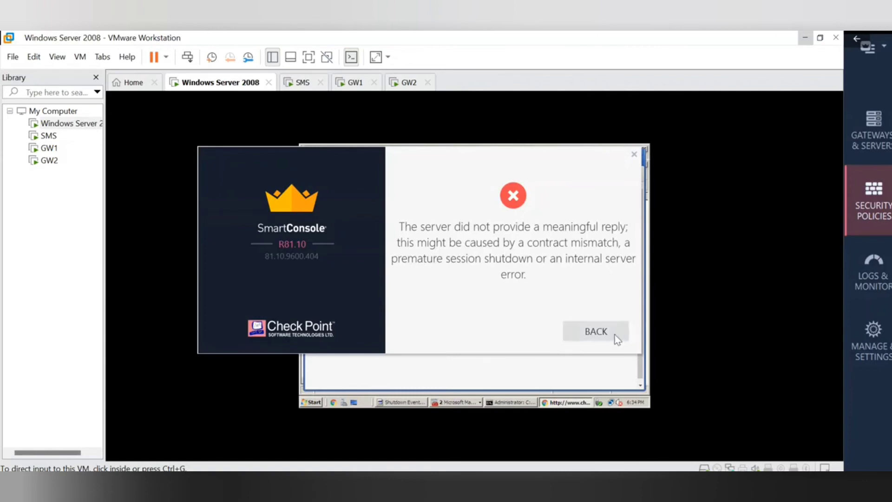
# Go back from the login error and log in again with the re-entered password.
pyautogui.click(589, 337)
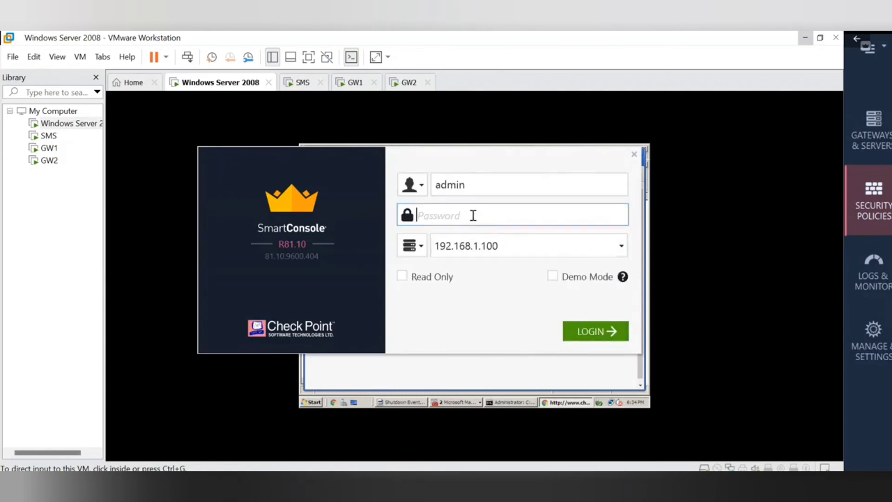
pyautogui.write('********')
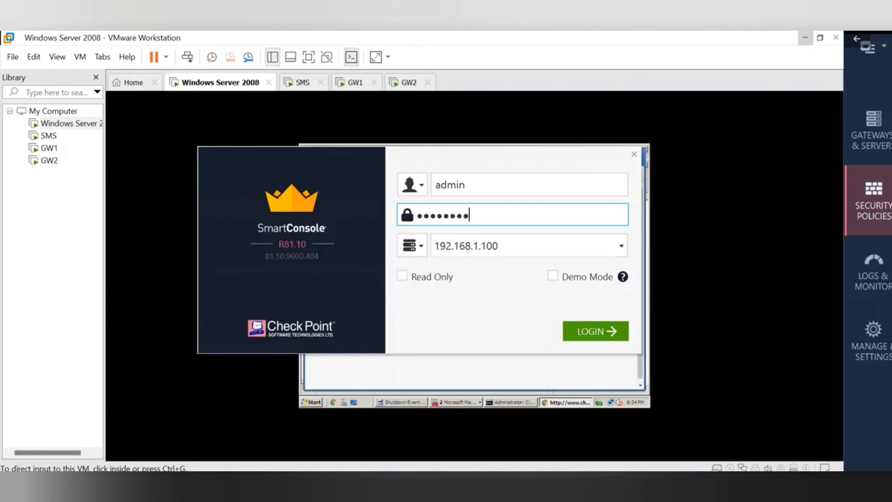
pyautogui.click(596, 332)
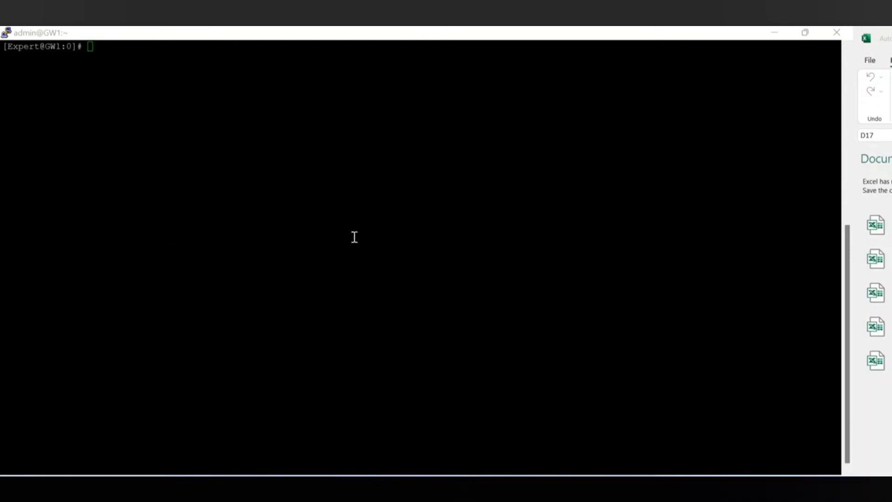
# Show GW1's traffic in SmartConsole's Logs & Monitor view, then switch to the Windows Server 2008 VM.
pyautogui.moveTo(539, 490)
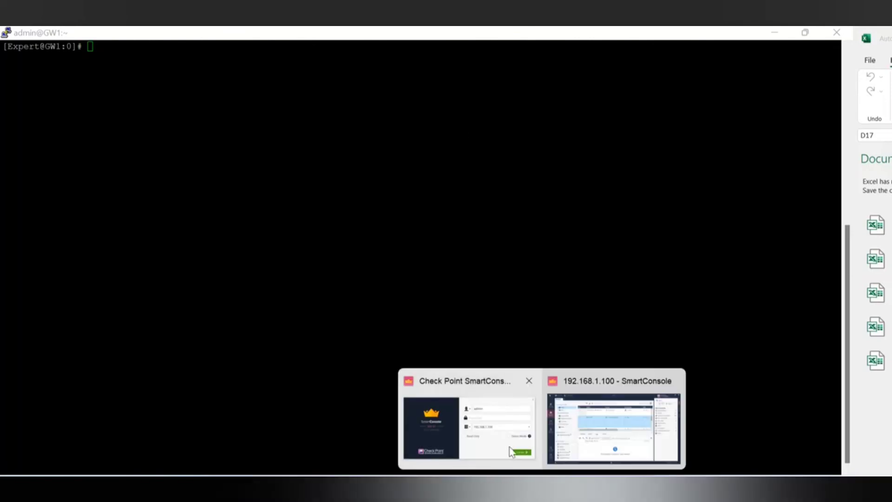
pyautogui.click(583, 429)
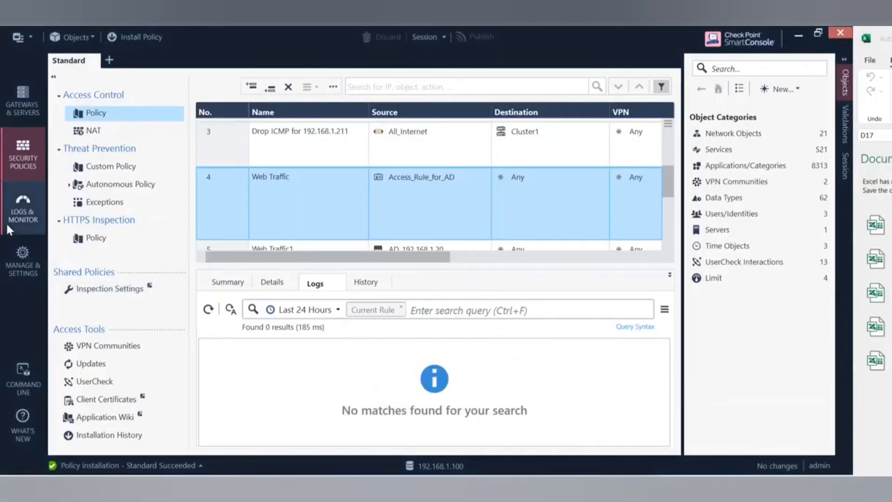
pyautogui.click(23, 211)
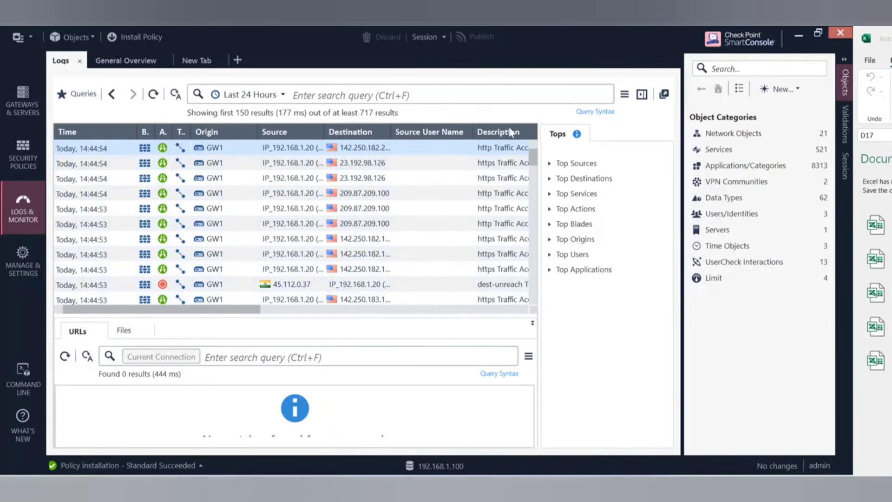
pyautogui.click(483, 486)
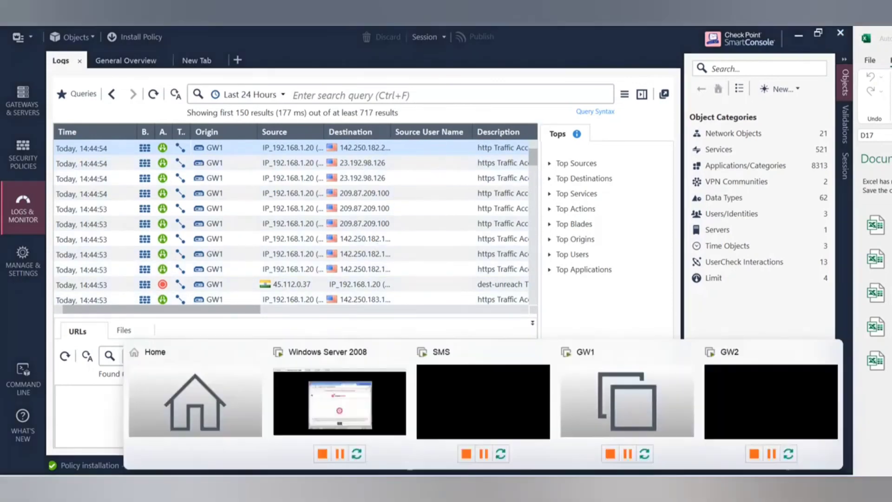
pyautogui.click(342, 402)
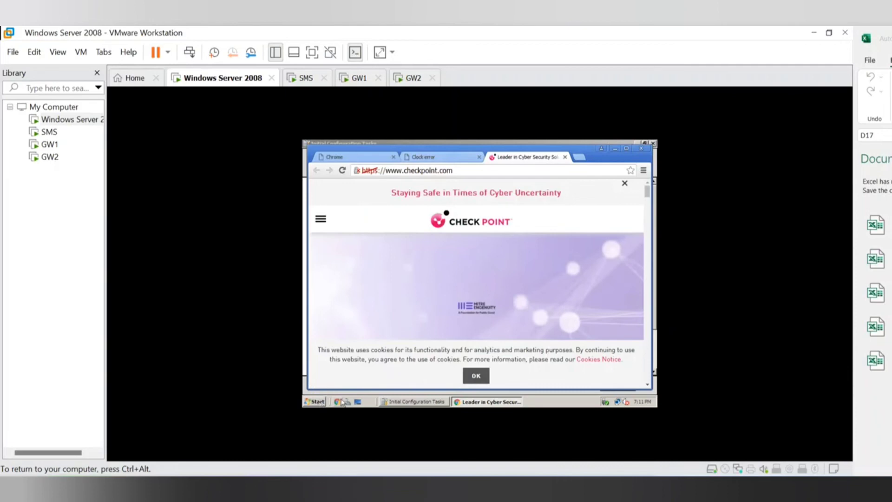
# Reload the checkpoint.com page in the guest's browser.
pyautogui.click(317, 401)
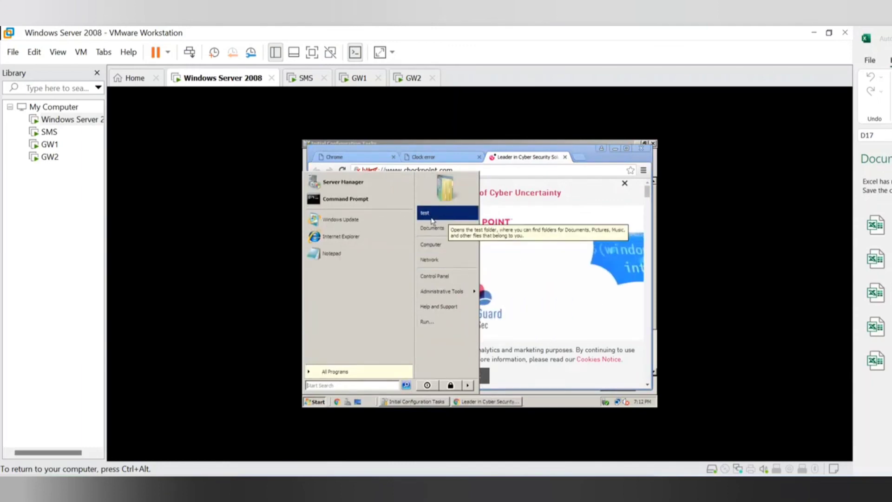
pyautogui.click(534, 218)
pyautogui.click(454, 168)
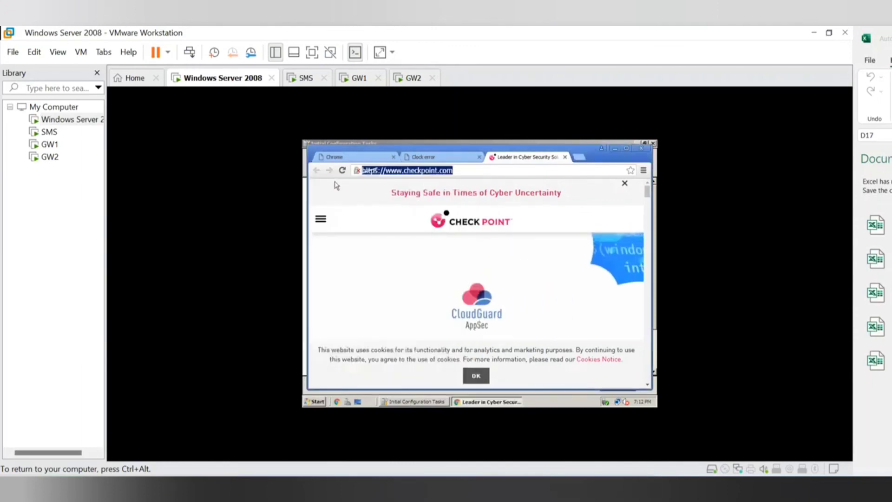
pyautogui.click(342, 170)
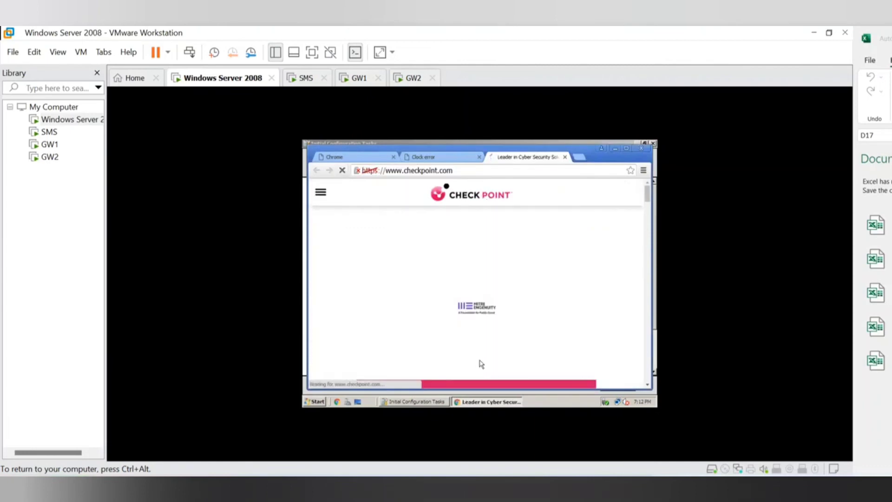
# Launch a command prompt from the Start search and ping 8.8.8.8.
pyautogui.click(318, 403)
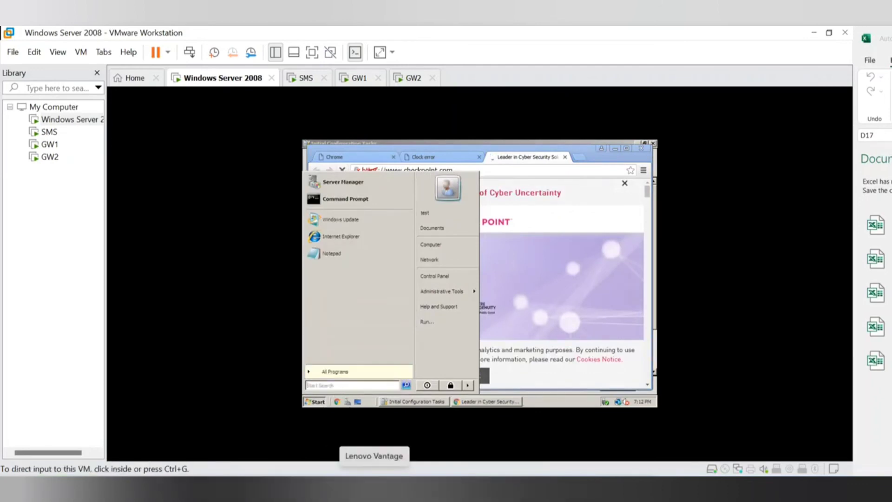
pyautogui.click(339, 385)
pyautogui.write('d')
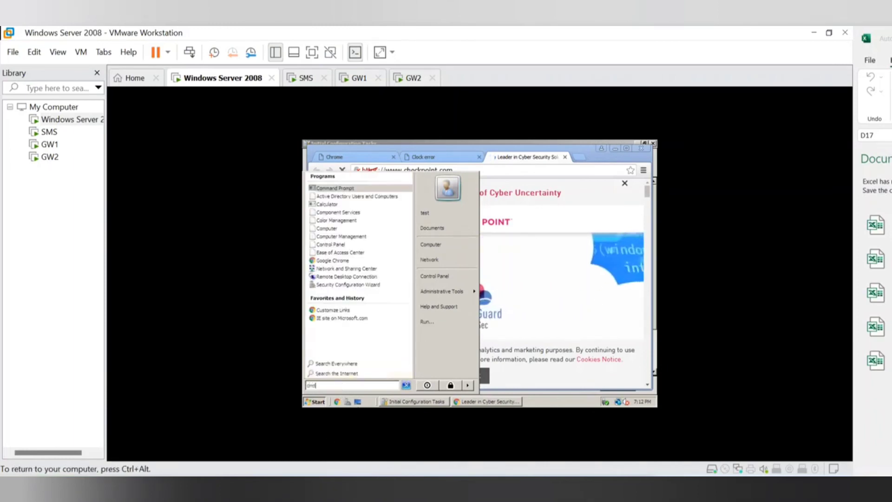
pyautogui.press('Return')
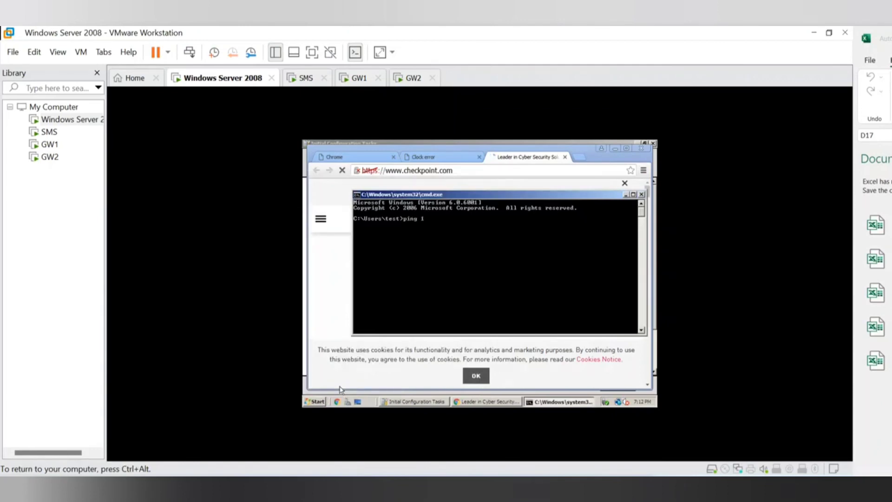
pyautogui.write('ping 8.8.8.8')
pyautogui.press('Return')
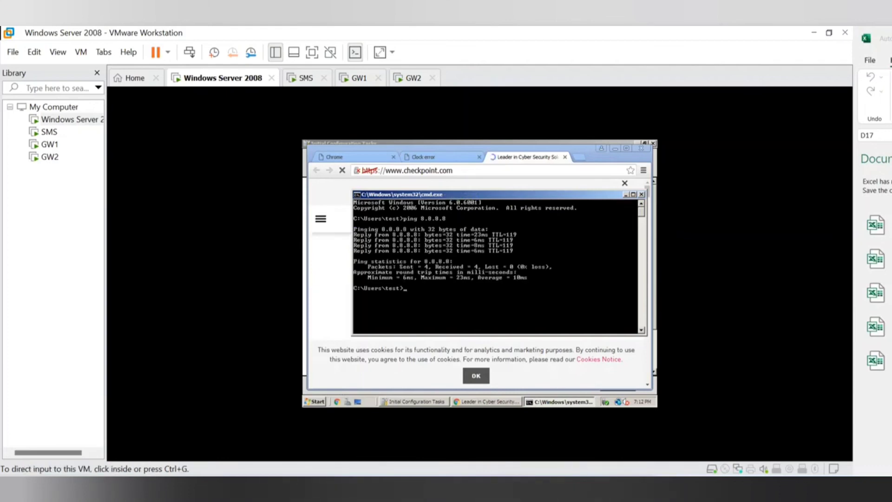
# Refresh the SmartConsole log list to load the newest entries.
pyautogui.moveTo(539, 495)
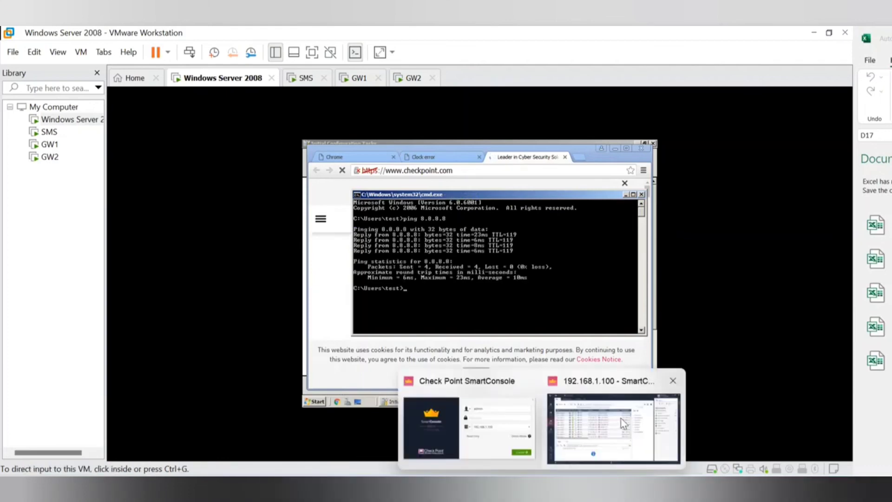
pyautogui.click(620, 419)
pyautogui.click(155, 94)
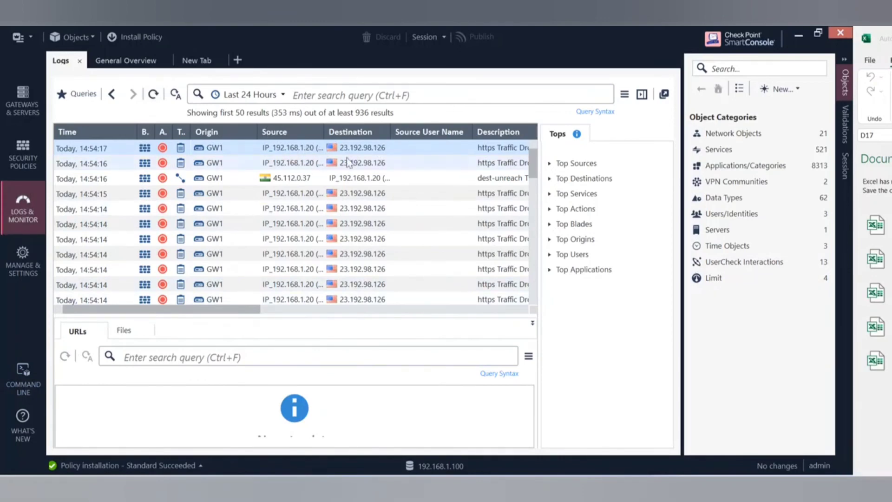
pyautogui.click(160, 97)
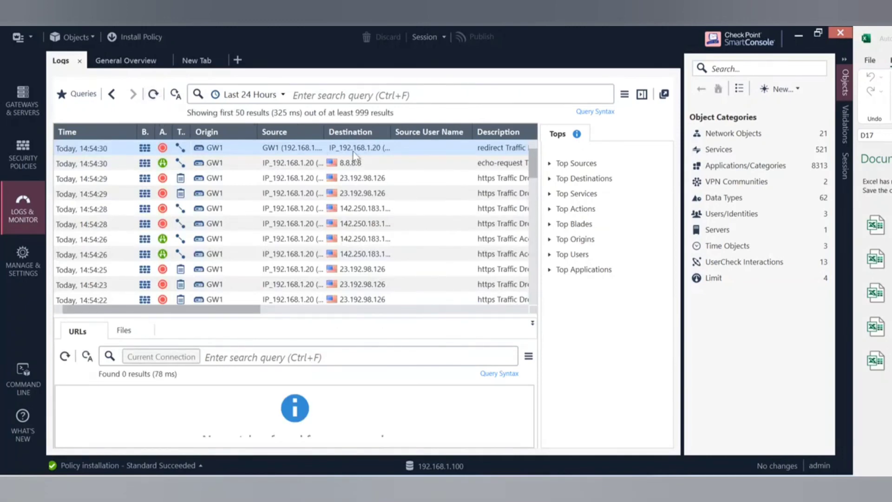
# Check the accepted 8.8.8.8 echo-request entry's details for the full source machine name.
pyautogui.click(351, 164)
pyautogui.doubleClick(351, 163)
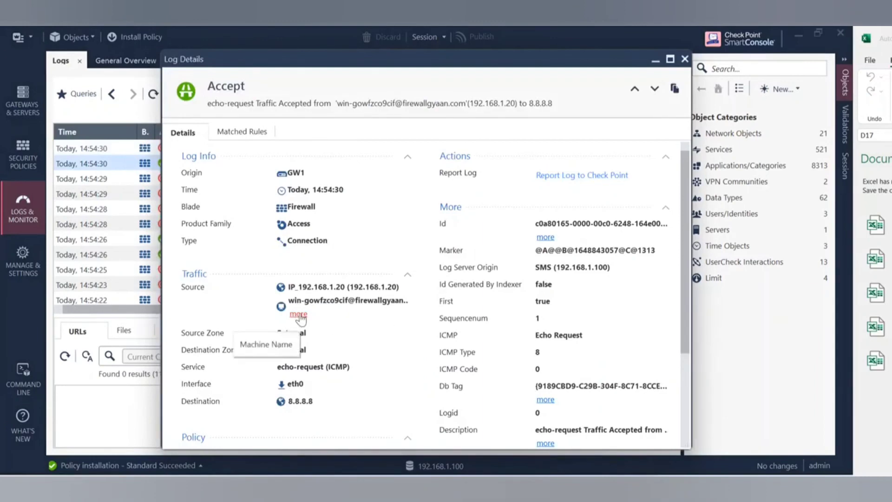
pyautogui.click(299, 316)
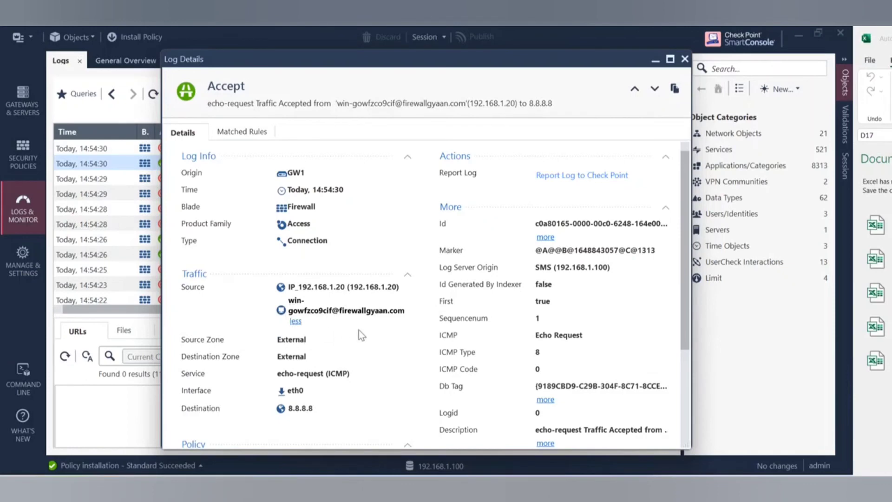
pyautogui.click(685, 59)
pyautogui.moveTo(599, 488)
pyautogui.moveTo(627, 487)
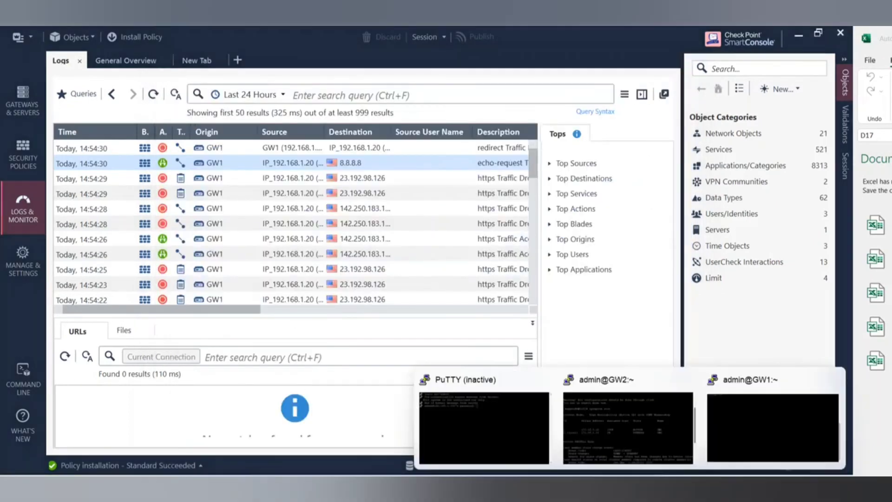
pyautogui.click(710, 422)
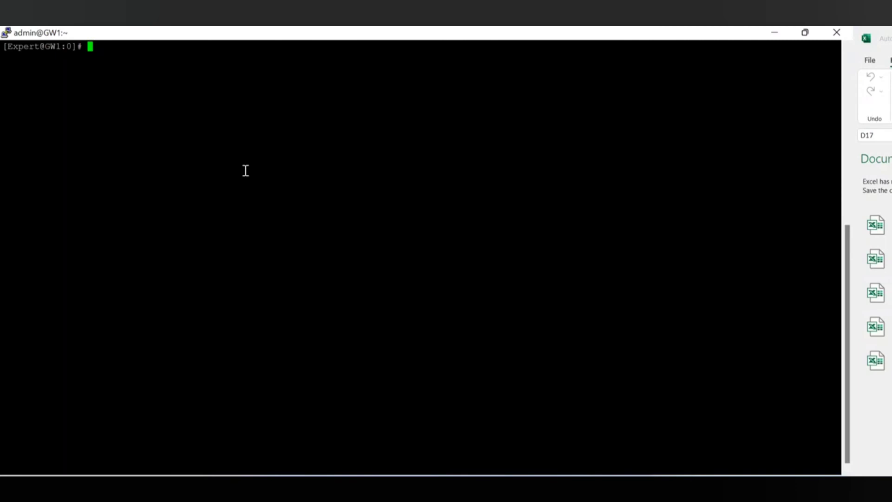
# Run pdp monitor ip 192.168.1.20 on gateway GW1.
pyautogui.press('Return')
pyautogui.press('Return')
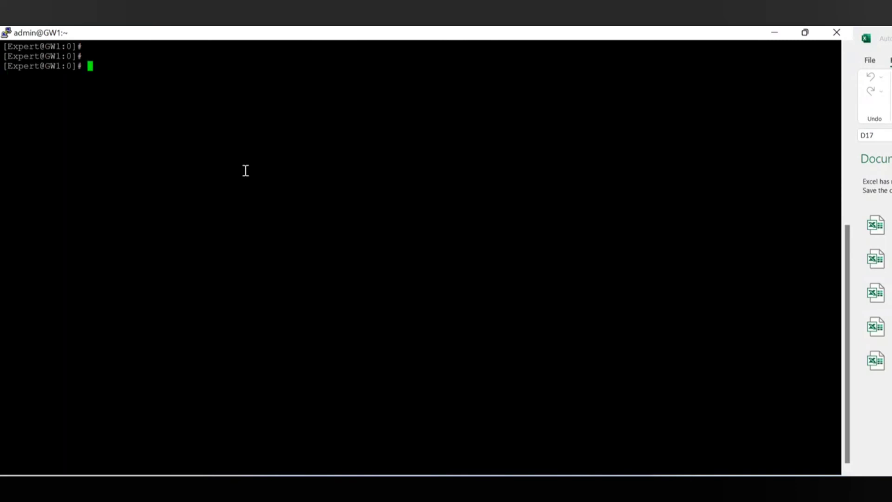
pyautogui.write('pdp monitor ip 192.168')
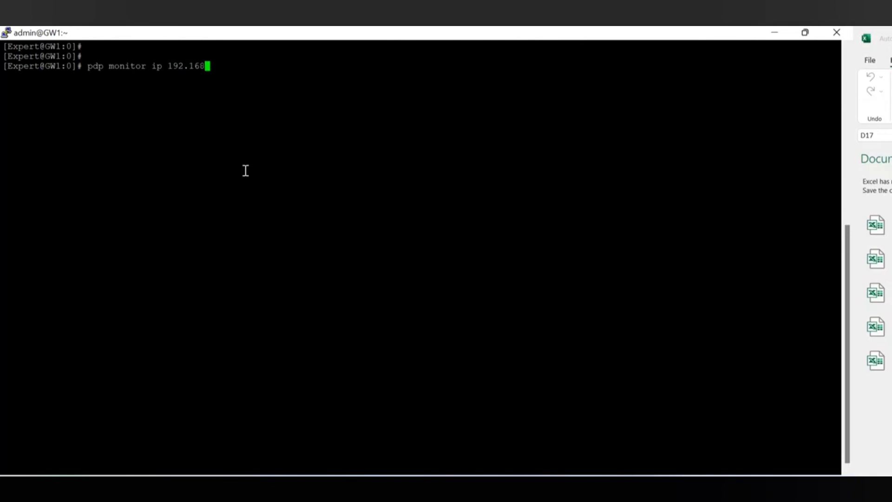
pyautogui.write('.1.20')
pyautogui.press('Return')
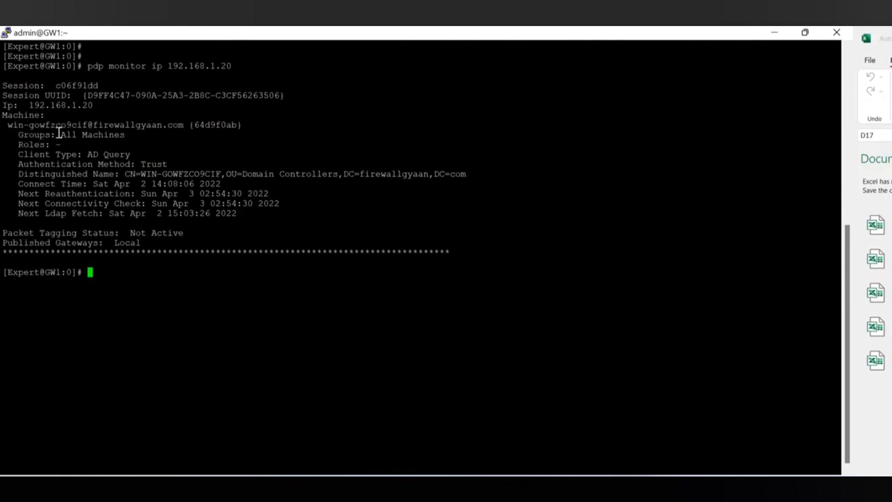
# Highlight the All Machines group, AD Query client type, Trust method and Packet Tagging Status lines.
pyautogui.moveTo(56, 134); pyautogui.dragTo(126, 132)
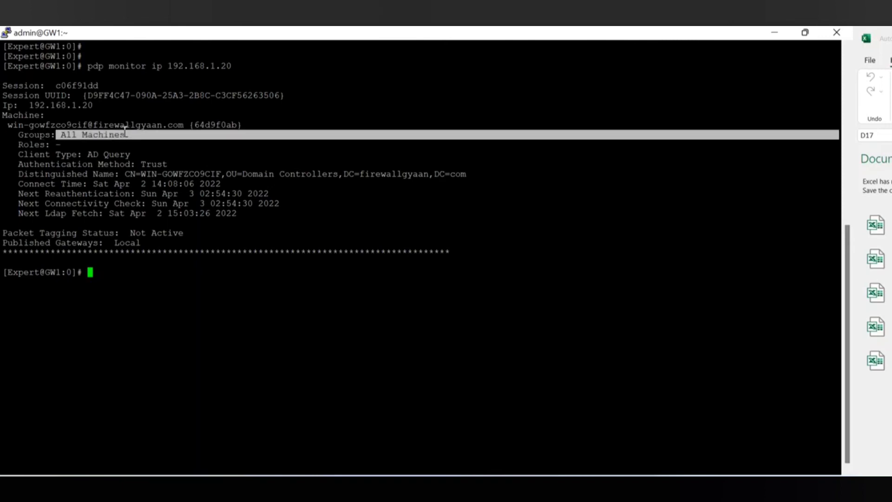
pyautogui.click(54, 147)
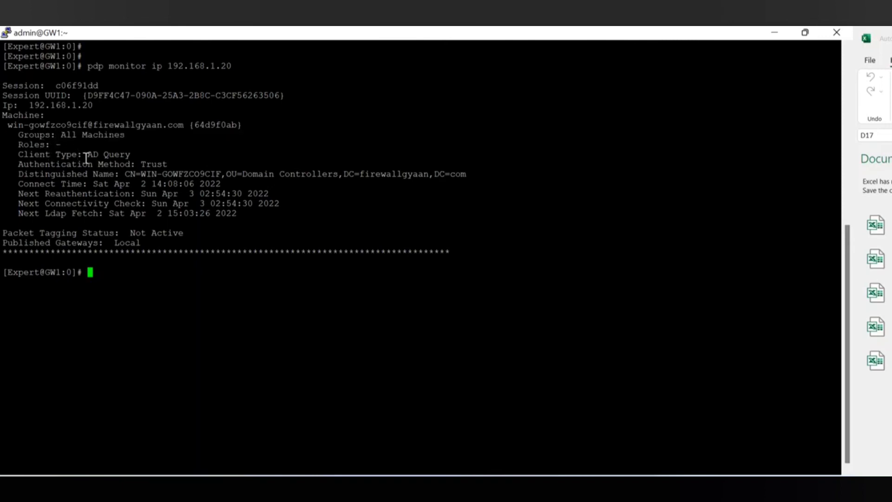
pyautogui.moveTo(83, 155); pyautogui.dragTo(164, 166)
pyautogui.moveTo(93, 174); pyautogui.dragTo(330, 167)
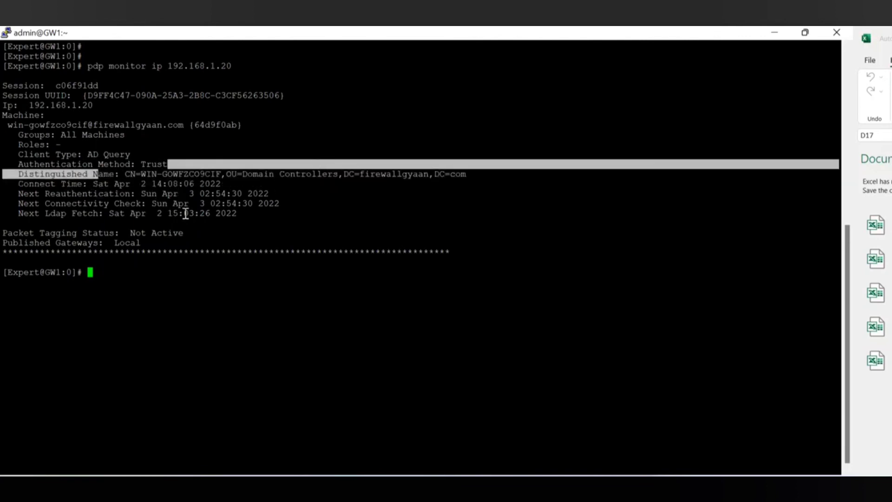
pyautogui.moveTo(133, 235); pyautogui.dragTo(197, 222)
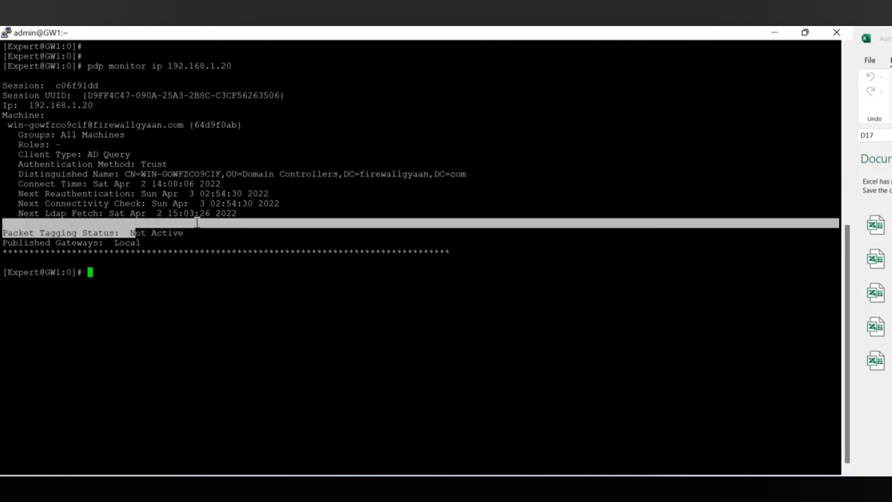
pyautogui.click(147, 259)
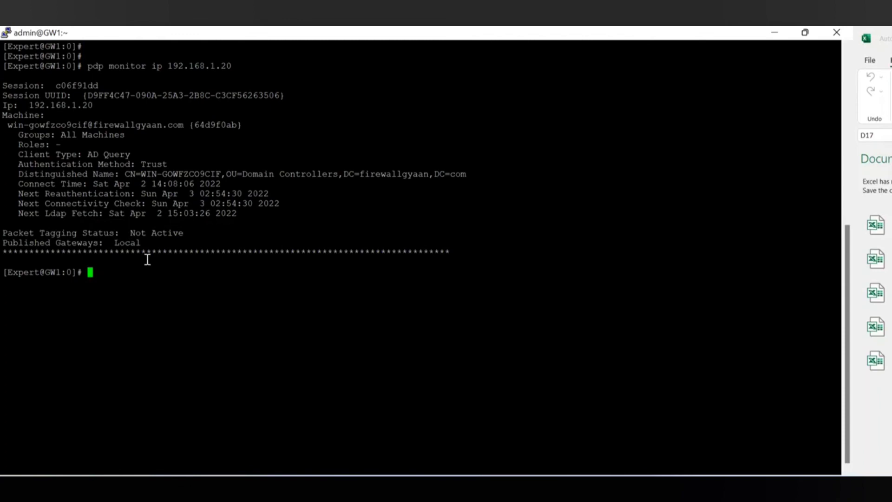
# Query the identity cache with pep show user query usr test, fixing the typo.
pyautogui.write('pep show user')
pyautogui.write('query')
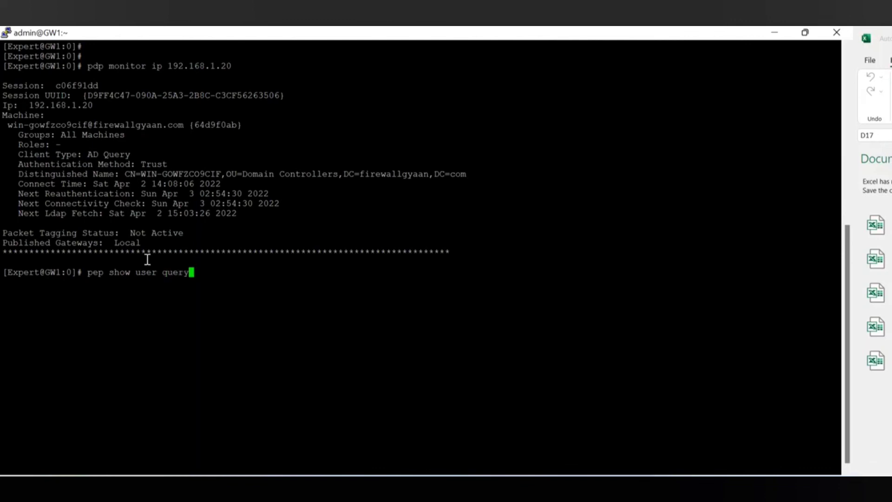
pyautogui.write(' use test')
pyautogui.press('Return')
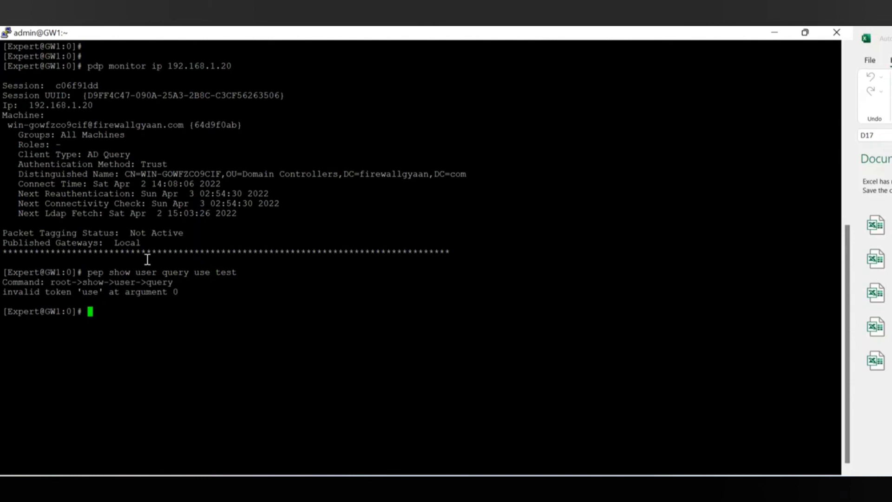
pyautogui.press('Up')
pyautogui.press('Left')
pyautogui.press('Left')
pyautogui.press('Left')
pyautogui.press('Left')
pyautogui.press('Left')
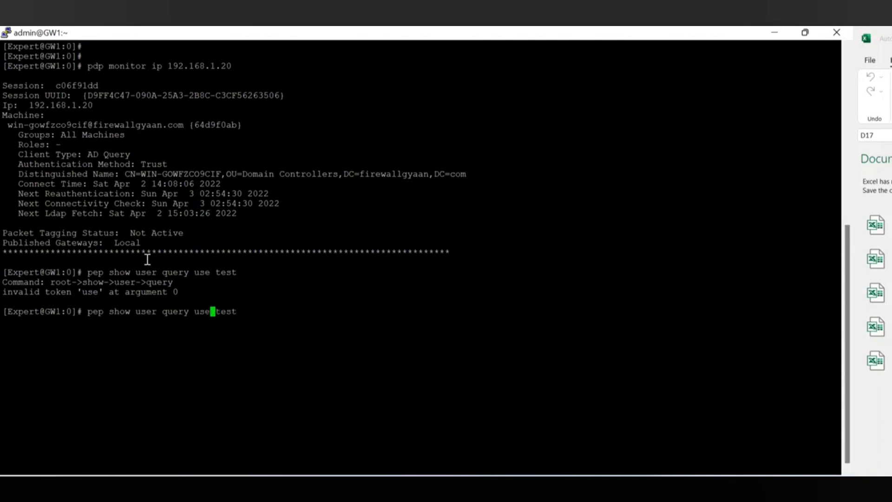
pyautogui.press('BackSpace')
pyautogui.write('r')
pyautogui.press('Return')
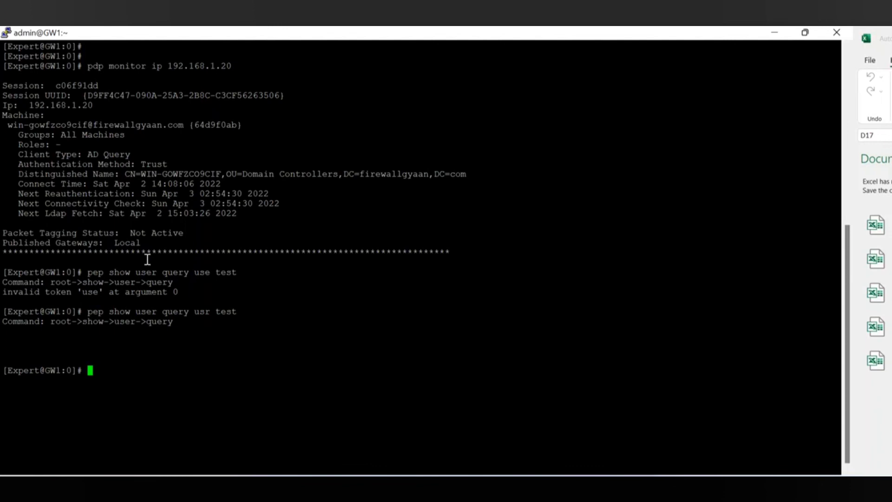
# Repeat the user query for another domain user and for administrator.
pyautogui.press('Up')
pyautogui.press('BackSpace')
pyautogui.press('BackSpace')
pyautogui.press('BackSpace')
pyautogui.press('BackSpace')
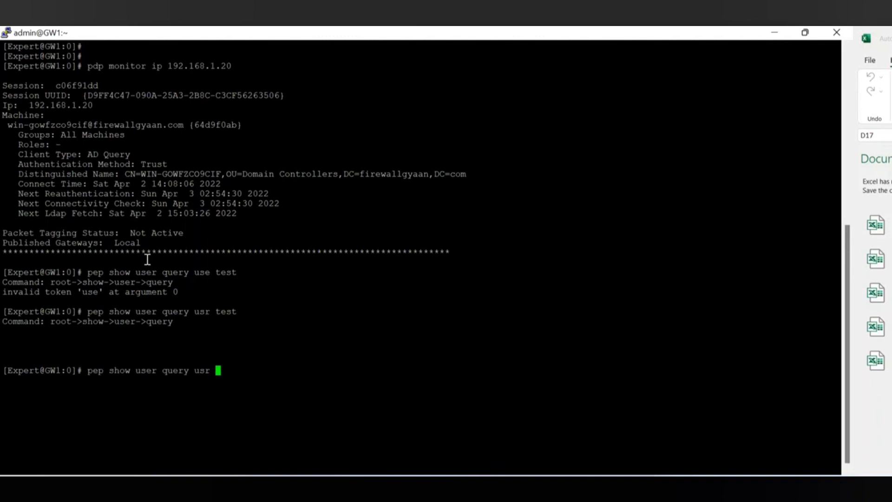
pyautogui.write('vaibhav')
pyautogui.press('Return')
pyautogui.press('Up')
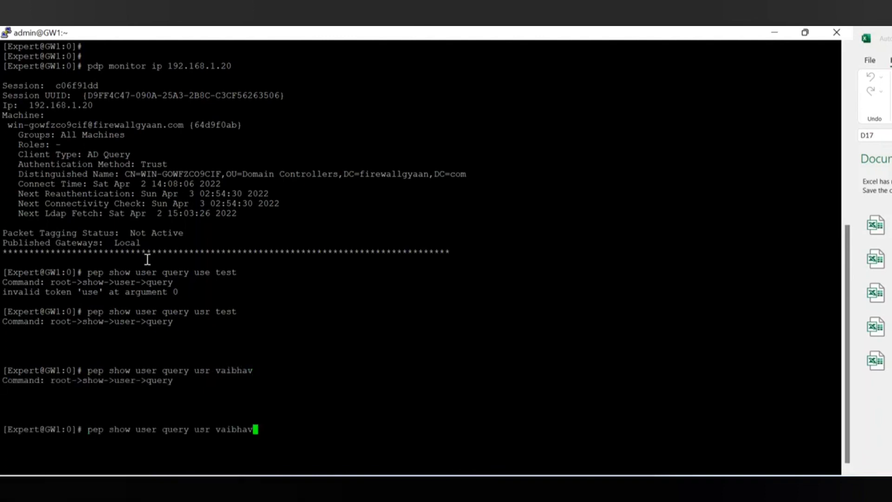
pyautogui.press('BackSpace')
pyautogui.press('BackSpace')
pyautogui.press('BackSpace')
pyautogui.press('BackSpace')
pyautogui.press('BackSpace')
pyautogui.press('BackSpace')
pyautogui.press('BackSpace')
pyautogui.write('administrator')
pyautogui.press('Return')
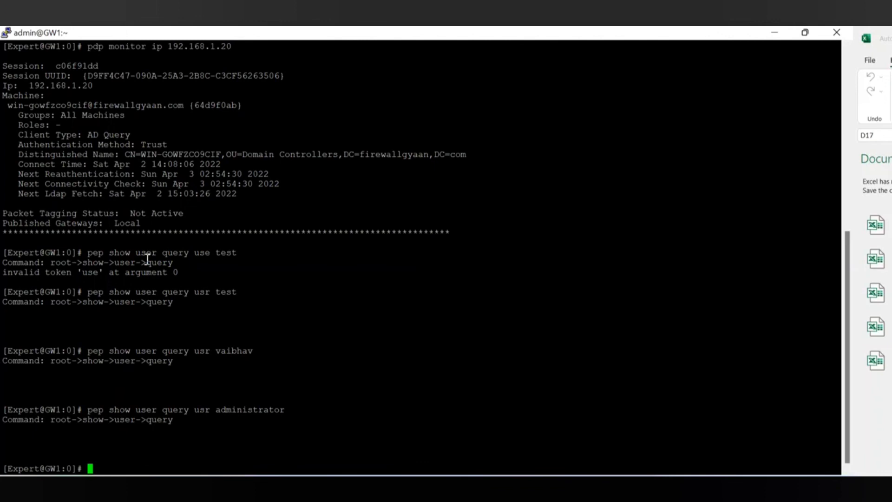
pyautogui.press('Up')
pyautogui.press('BackSpace')
pyautogui.press('BackSpace')
pyautogui.press('BackSpace')
pyautogui.press('BackSpace')
pyautogui.press('BackSpace')
pyautogui.press('BackSpace')
pyautogui.press('BackSpace')
pyautogui.press('BackSpace')
pyautogui.press('BackSpace')
pyautogui.press('BackSpace')
pyautogui.press('BackSpace')
pyautogui.press('BackSpace')
pyautogui.press('BackSpace')
pyautogui.press('BackSpace')
pyautogui.press('BackSpace')
pyautogui.press('BackSpace')
pyautogui.press('BackSpace')
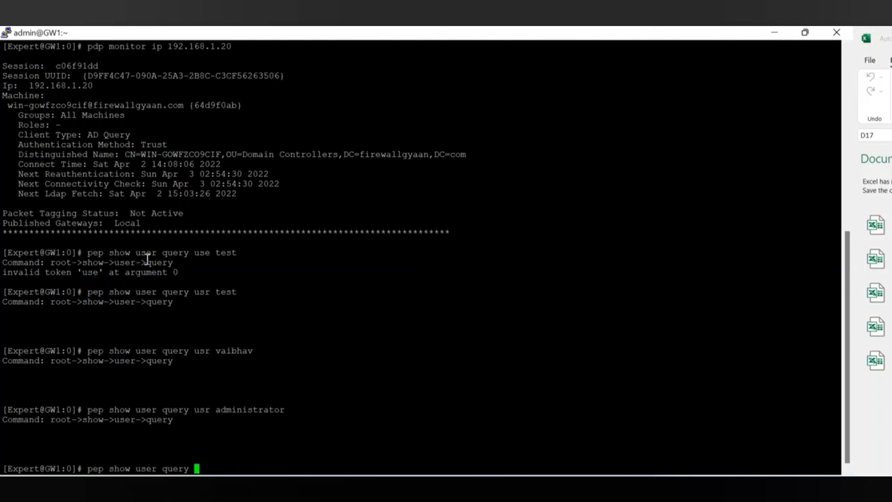
# Run pep show user query cid 192.168.1.20 and highlight its empty Username line.
pyautogui.write('cid 192.168.1.20')
pyautogui.press('Return')
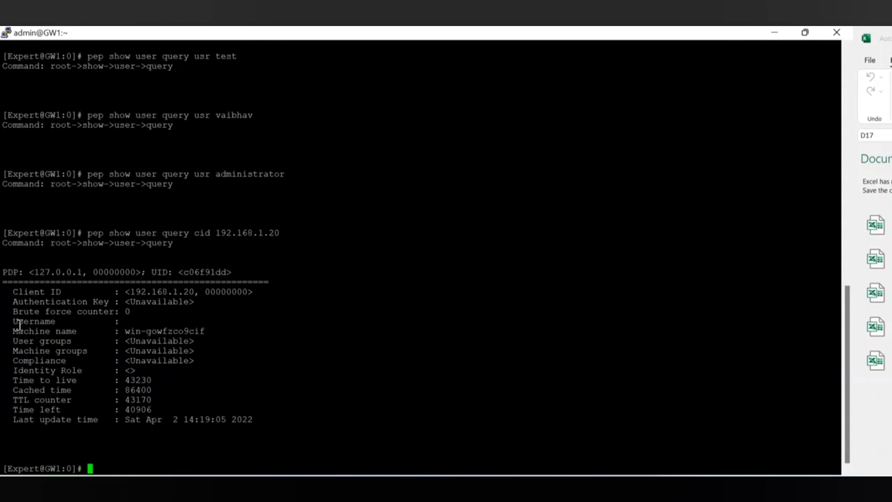
pyautogui.moveTo(19, 323); pyautogui.dragTo(131, 320)
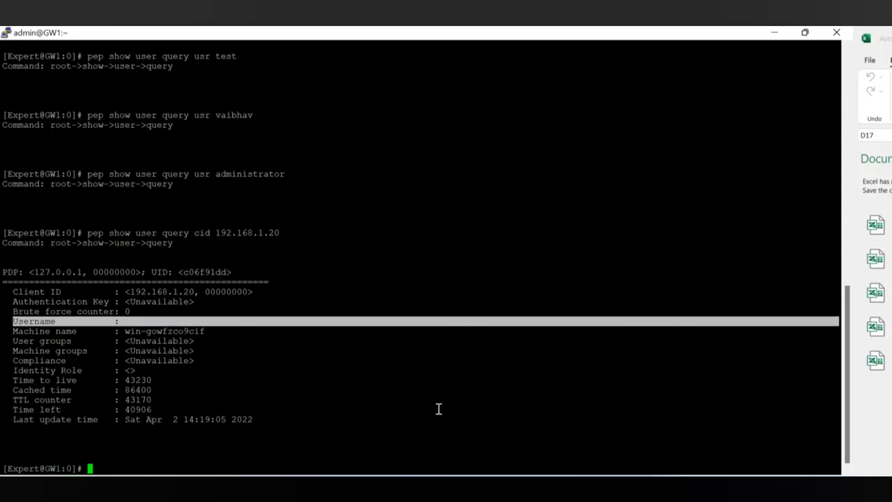
pyautogui.click(541, 488)
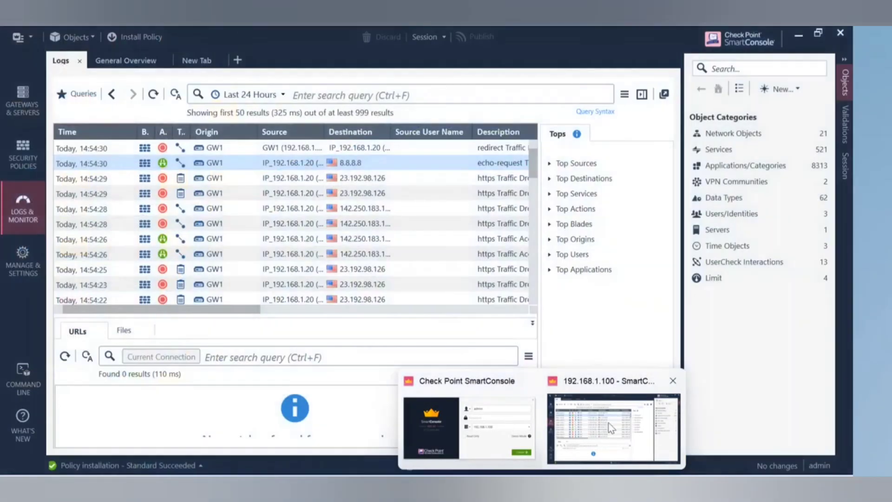
# Change the Access_Rule_for_AD role in rule 4's Source to allow Any user.
pyautogui.click(613, 432)
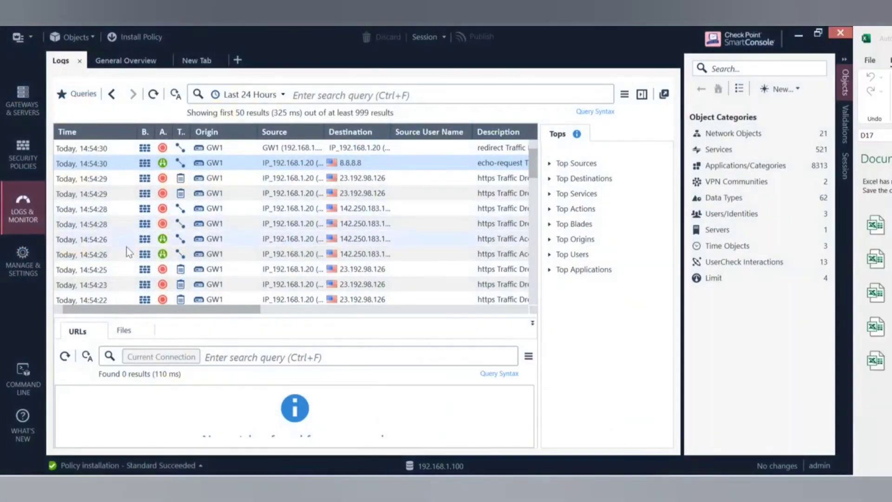
pyautogui.click(35, 172)
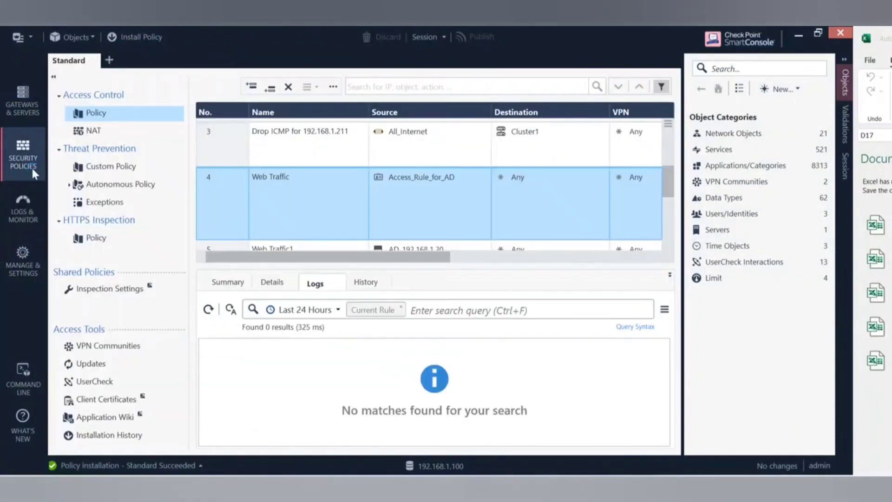
pyautogui.click(421, 179)
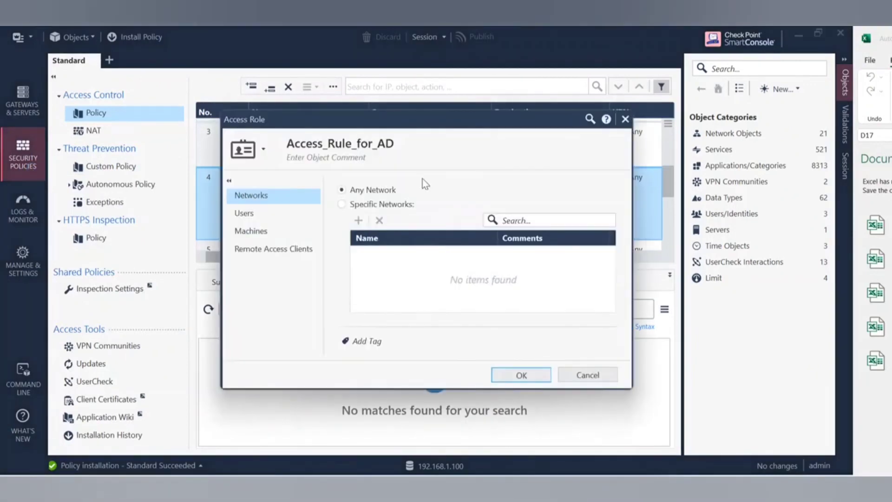
pyautogui.click(289, 212)
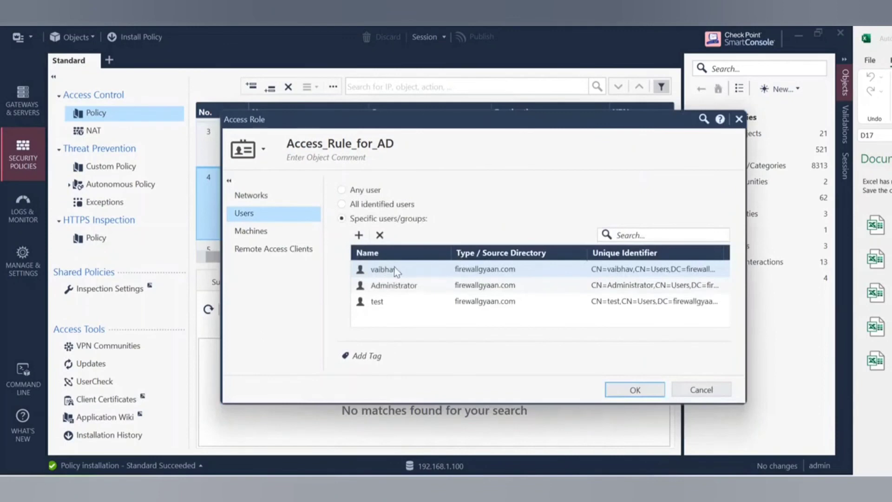
pyautogui.click(341, 190)
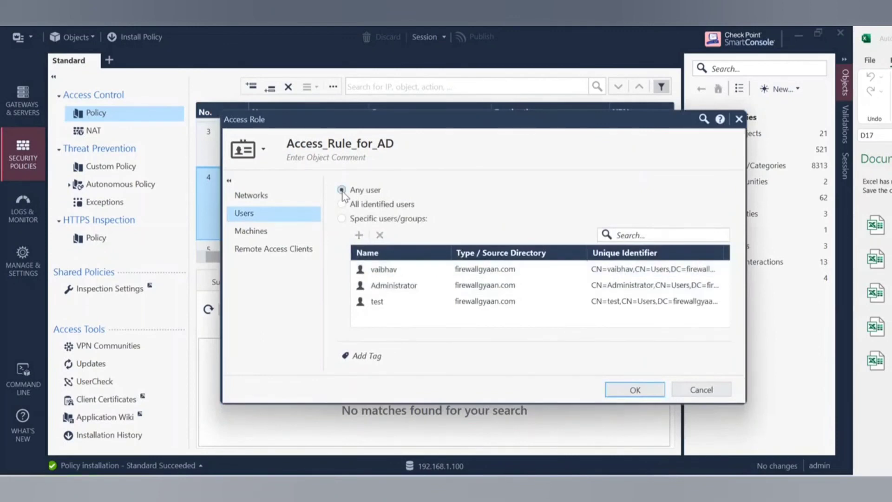
pyautogui.click(633, 386)
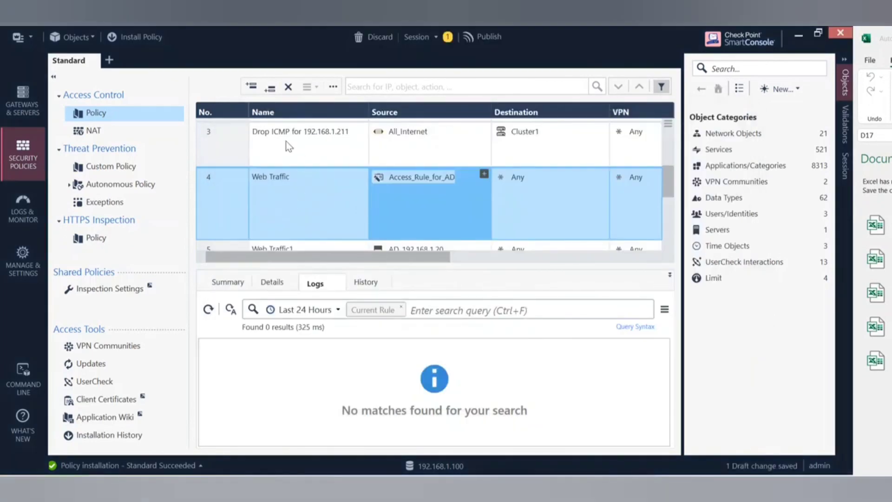
# Publish the role change and install the Standard policy on Cluster1.
pyautogui.click(151, 34)
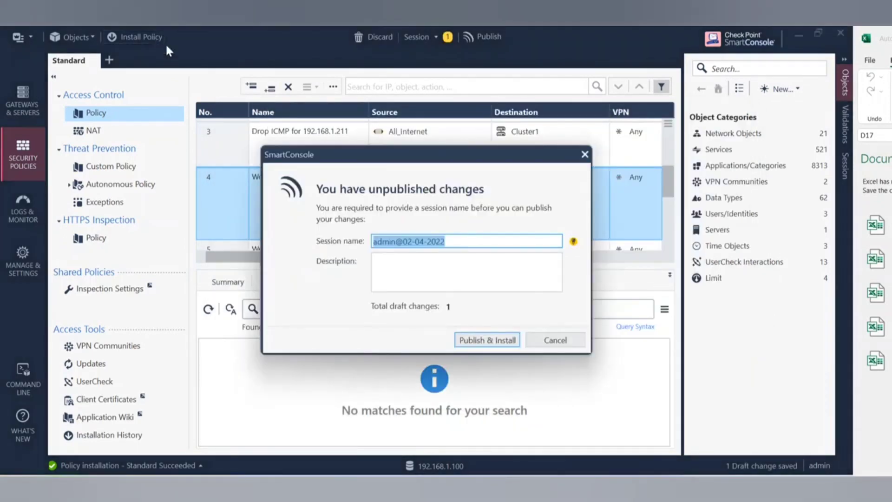
pyautogui.click(475, 339)
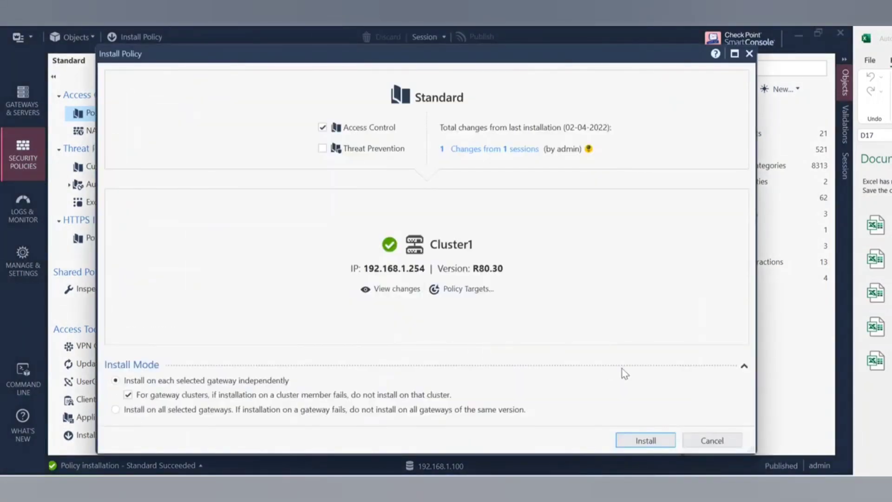
pyautogui.click(645, 443)
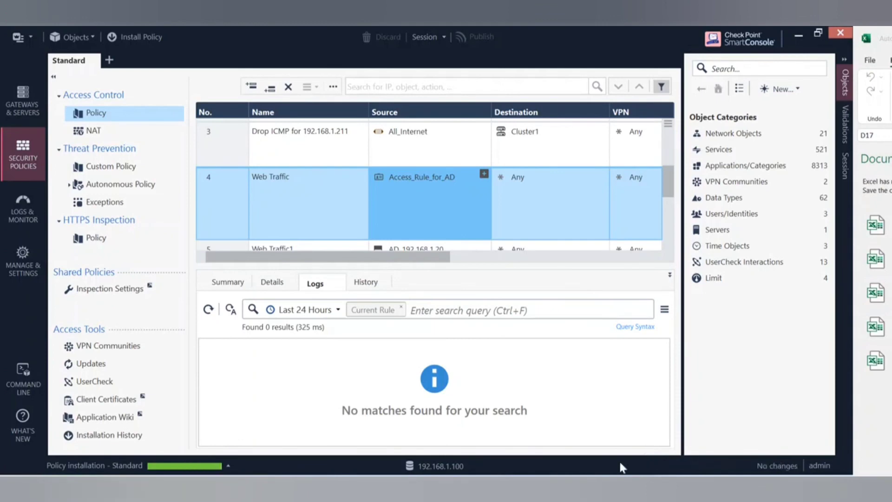
pyautogui.moveTo(601, 485)
pyautogui.moveTo(629, 485)
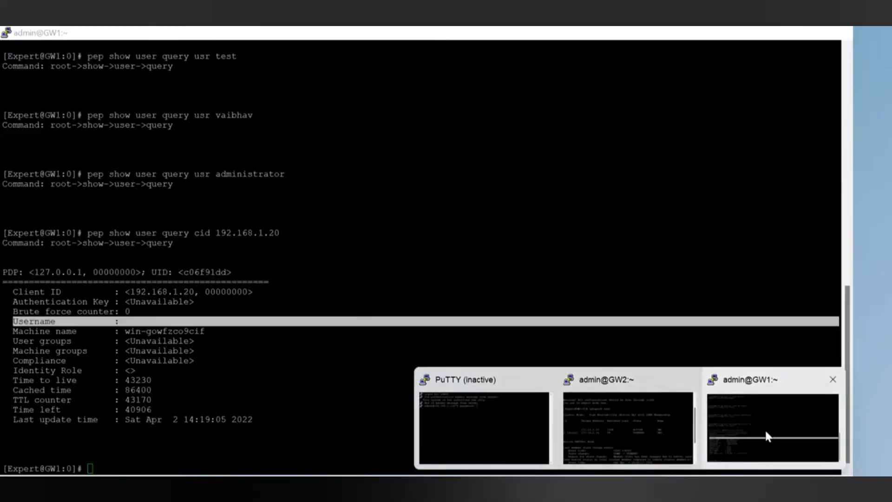
# Clear the GW1 terminal and rerun the cid 192.168.1.20 and administrator user queries.
pyautogui.click(764, 429)
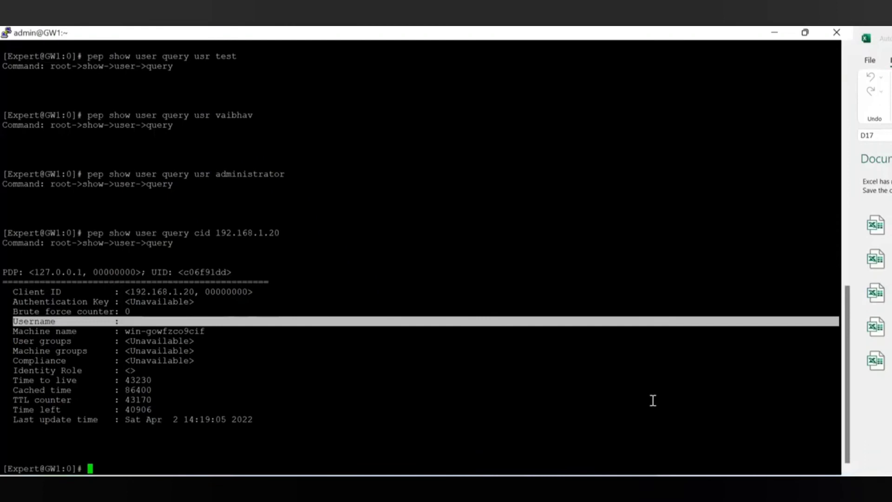
pyautogui.click(348, 442)
pyautogui.write('clear')
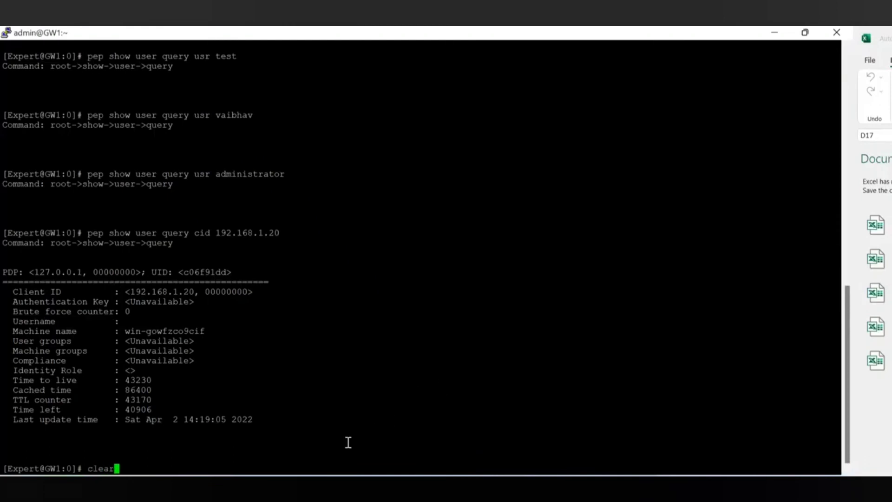
pyautogui.press('Return')
pyautogui.press('Return')
pyautogui.press('Up')
pyautogui.press('Up')
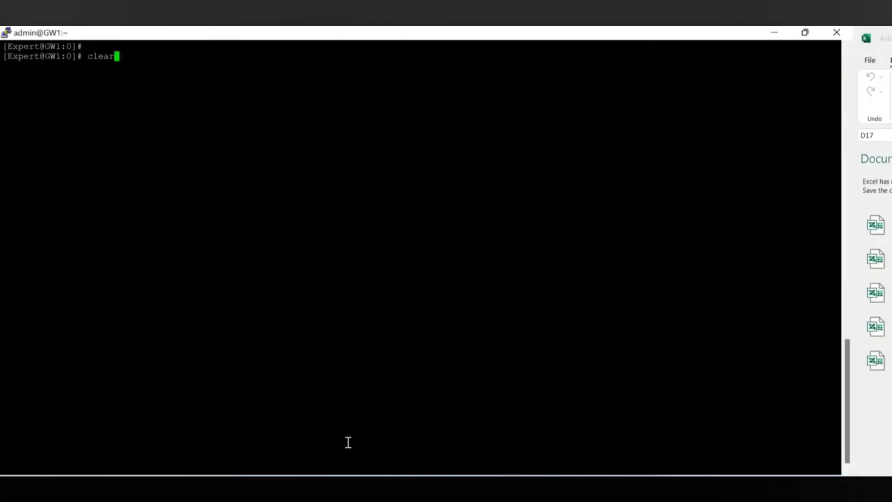
pyautogui.press('Return')
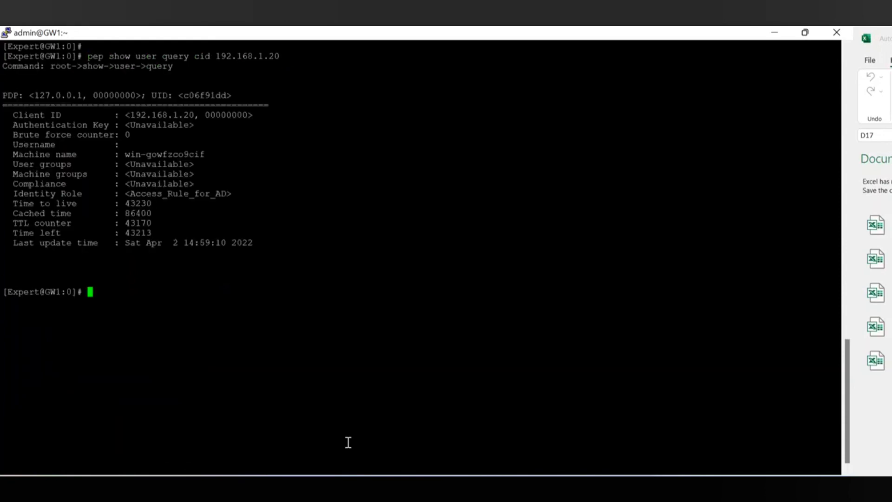
pyautogui.press('Up')
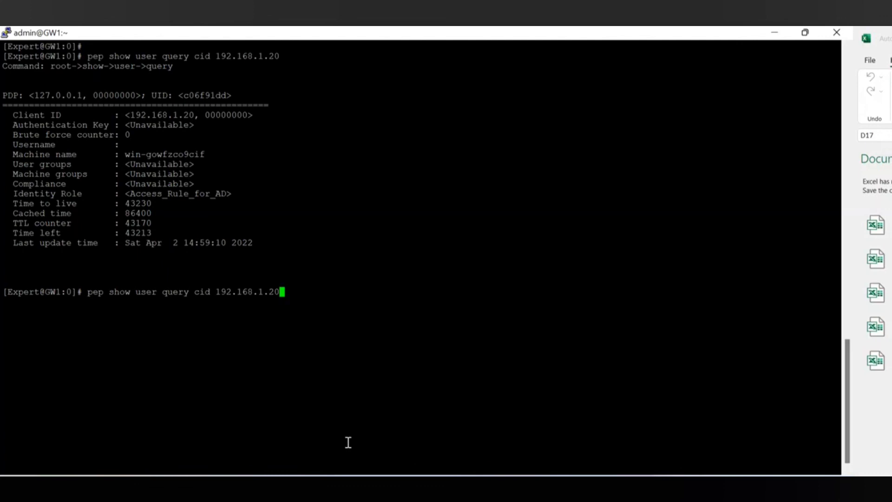
pyautogui.press('BackSpace')
pyautogui.press('BackSpace')
pyautogui.press('BackSpace')
pyautogui.press('BackSpace')
pyautogui.press('BackSpace')
pyautogui.press('BackSpace')
pyautogui.press('BackSpace')
pyautogui.press('BackSpace')
pyautogui.press('BackSpace')
pyautogui.press('BackSpace')
pyautogui.press('BackSpace')
pyautogui.press('BackSpace')
pyautogui.press('BackSpace')
pyautogui.press('BackSpace')
pyautogui.press('BackSpace')
pyautogui.press('BackSpace')
pyautogui.press('BackSpace')
pyautogui.press('BackSpace')
pyautogui.press('BackSpace')
pyautogui.press('BackSpace')
pyautogui.press('Up')
pyautogui.press('Up')
pyautogui.press('Return')
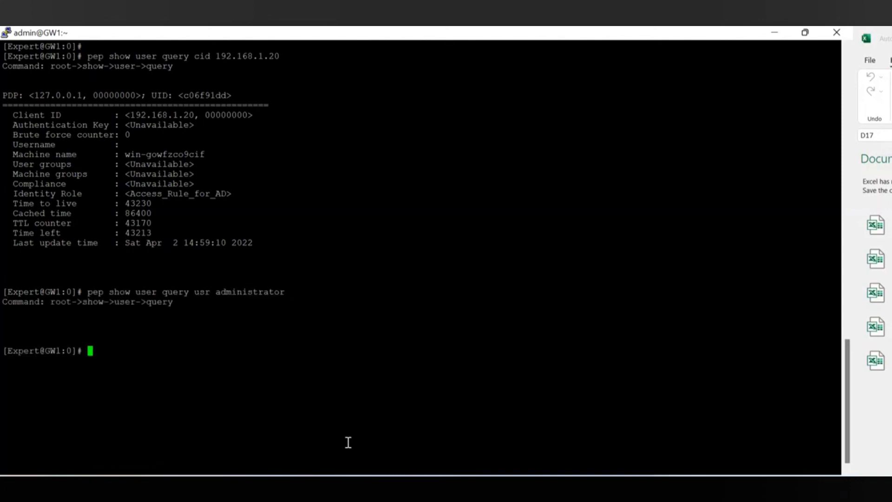
# Rerun the pep user query for another domain user.
pyautogui.press('Up')
pyautogui.press('Down')
pyautogui.press('Up')
pyautogui.press('Up')
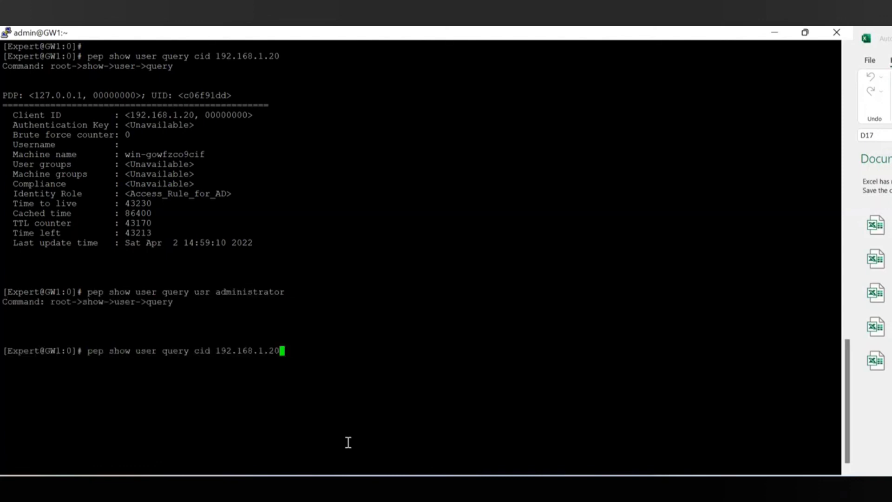
pyautogui.press('Down')
pyautogui.press('BackSpace')
pyautogui.press('BackSpace')
pyautogui.press('BackSpace')
pyautogui.press('BackSpace')
pyautogui.press('BackSpace')
pyautogui.press('BackSpace')
pyautogui.press('BackSpace')
pyautogui.press('BackSpace')
pyautogui.press('BackSpace')
pyautogui.press('BackSpace')
pyautogui.press('BackSpace')
pyautogui.press('BackSpace')
pyautogui.press('BackSpace')
pyautogui.write('vaibhav')
pyautogui.press('Return')
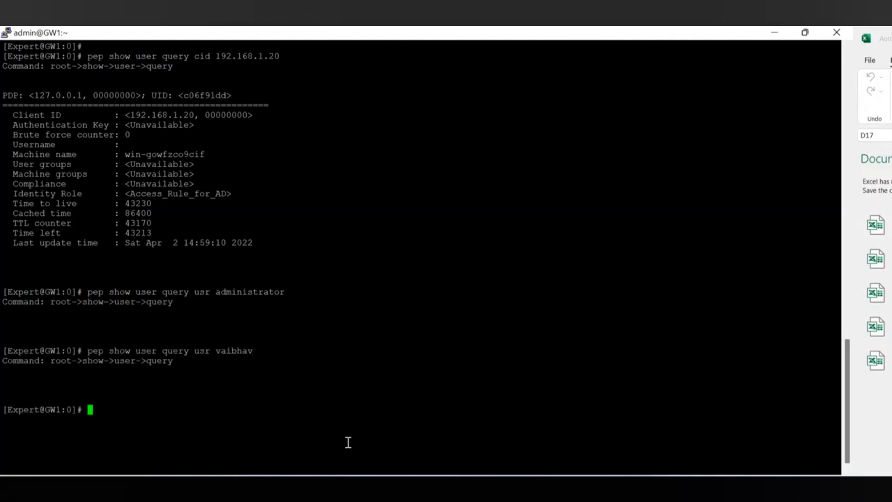
# Run the pep user query for test, then clear the screen.
pyautogui.press('Up')
pyautogui.press('Up')
pyautogui.press('Down')
pyautogui.press('Down')
pyautogui.press('Up')
pyautogui.press('Up')
pyautogui.press('Up')
pyautogui.press('Up')
pyautogui.press('Down')
pyautogui.press('Down')
pyautogui.press('BackSpace')
pyautogui.press('BackSpace')
pyautogui.press('BackSpace')
pyautogui.press('BackSpace')
pyautogui.press('BackSpace')
pyautogui.press('BackSpace')
pyautogui.press('BackSpace')
pyautogui.press('BackSpace')
pyautogui.press('BackSpace')
pyautogui.press('BackSpace')
pyautogui.press('BackSpace')
pyautogui.press('BackSpace')
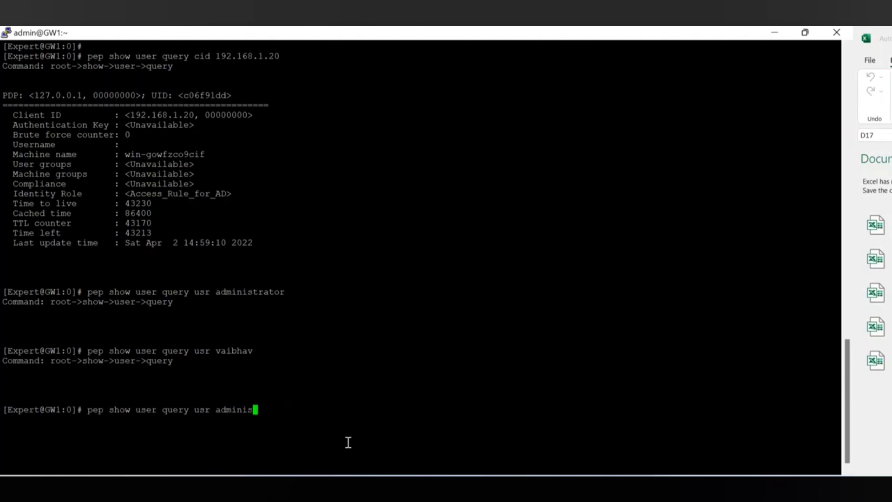
pyautogui.press('BackSpace')
pyautogui.write('test')
pyautogui.press('Return')
pyautogui.write('clear')
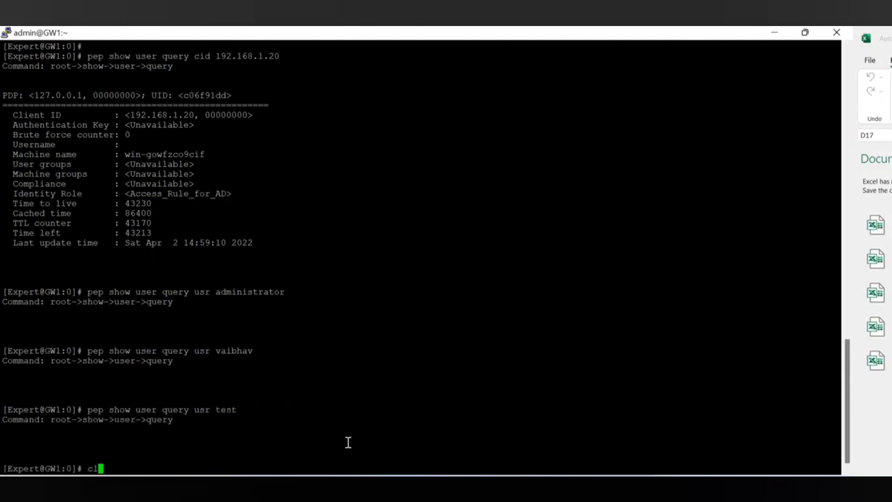
pyautogui.press('Return')
pyautogui.press('Return')
pyautogui.press('Return')
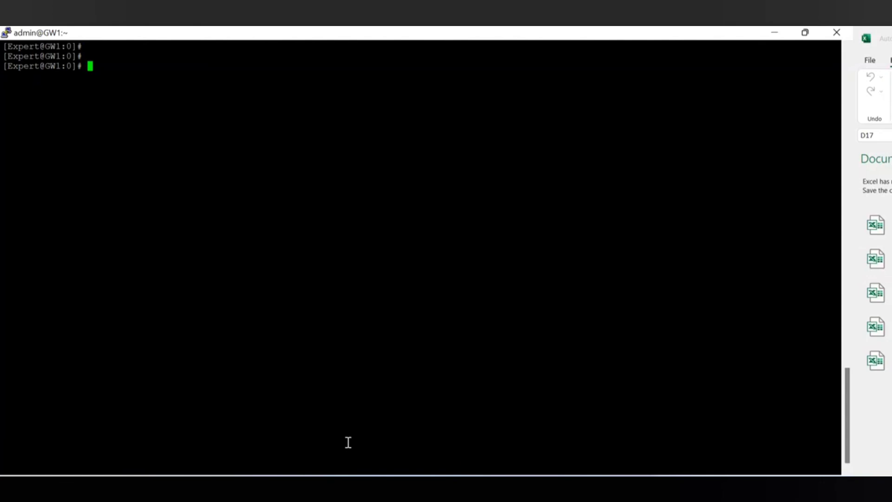
# Run 'pdp connections pep' and confirm the PDP reports the PEP as Connected.
pyautogui.write('pdp connecti')
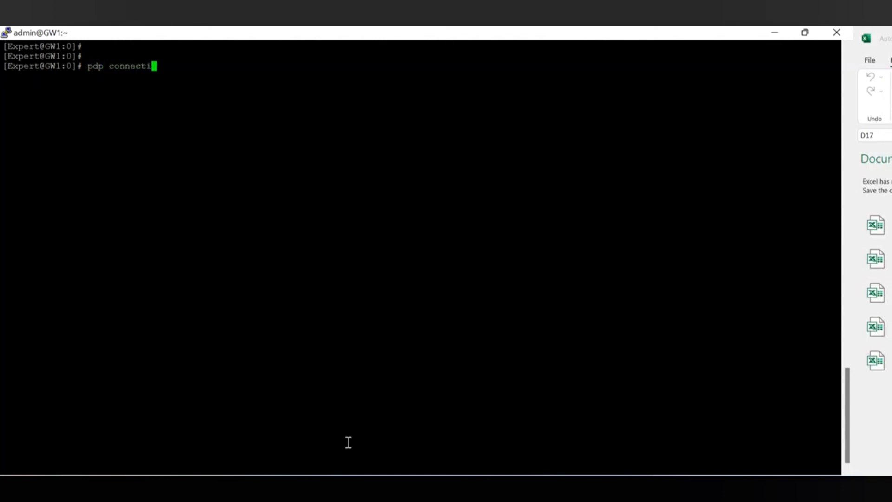
pyautogui.write('ons pep')
pyautogui.press('Return')
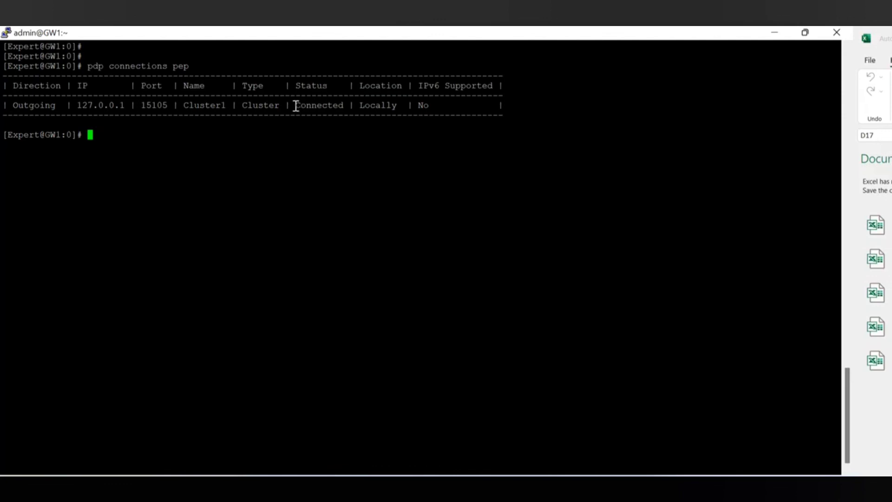
pyautogui.moveTo(293, 104); pyautogui.dragTo(345, 112)
pyautogui.click(255, 143)
# Run 'pep show network pdp' to look up the network's PDP, then clear the screen.
pyautogui.write('pep show network')
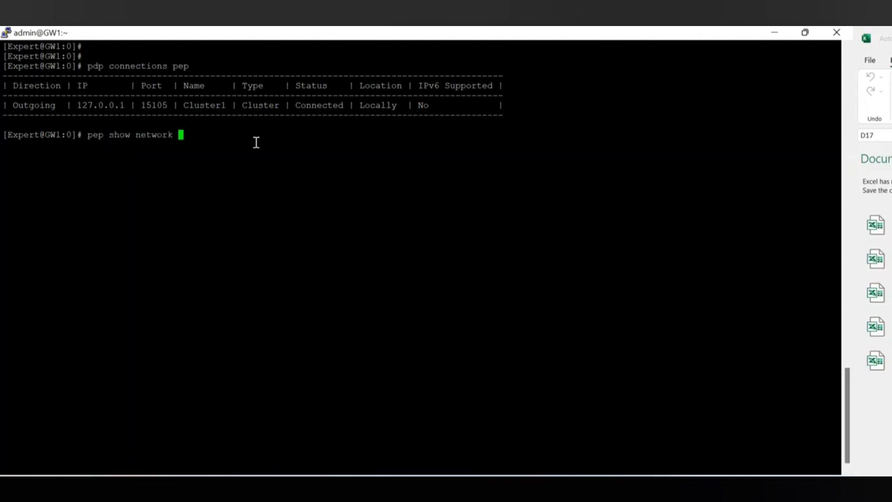
pyautogui.write(' pdp')
pyautogui.press('Return')
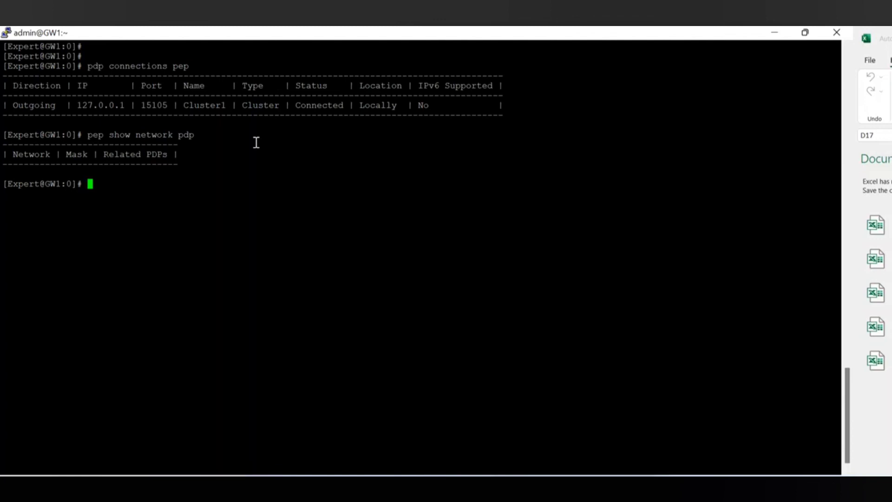
pyautogui.write('clear')
pyautogui.press('Return')
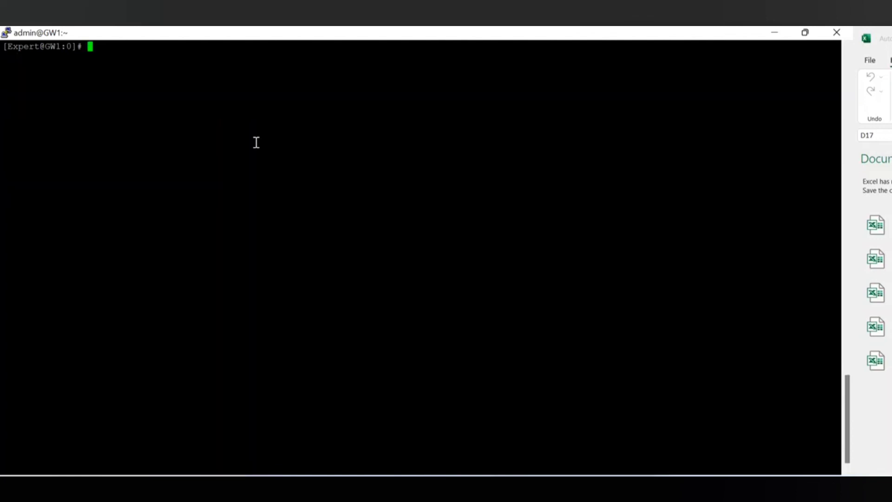
pyautogui.press('Return')
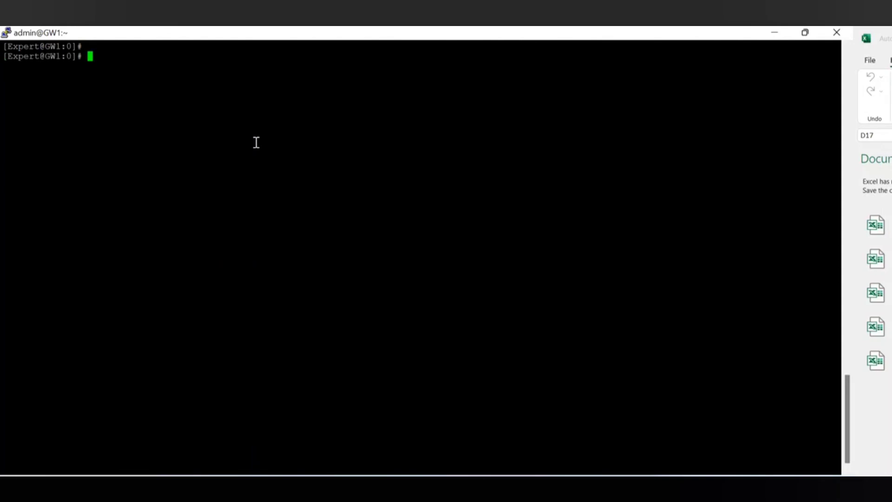
# Run 'pep show pdp all', showing one connected incoming PDP at 127.0.0.1.
pyautogui.write('pep show pdp all')
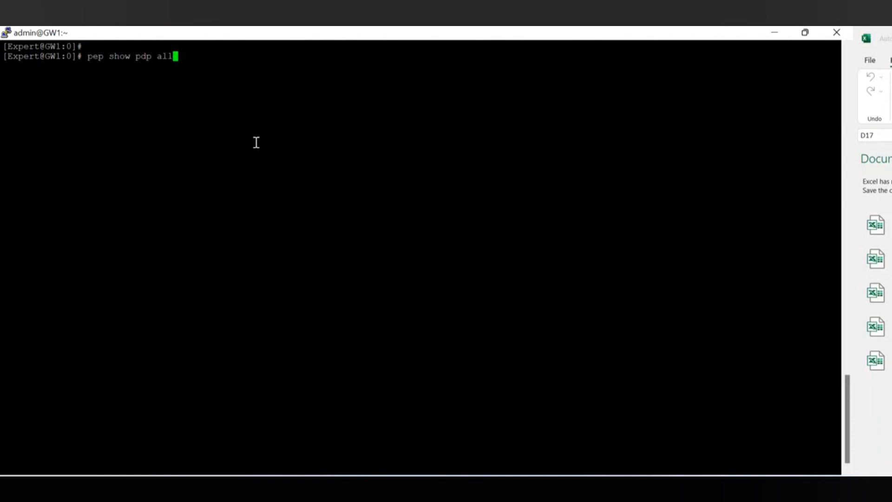
pyautogui.press('Return')
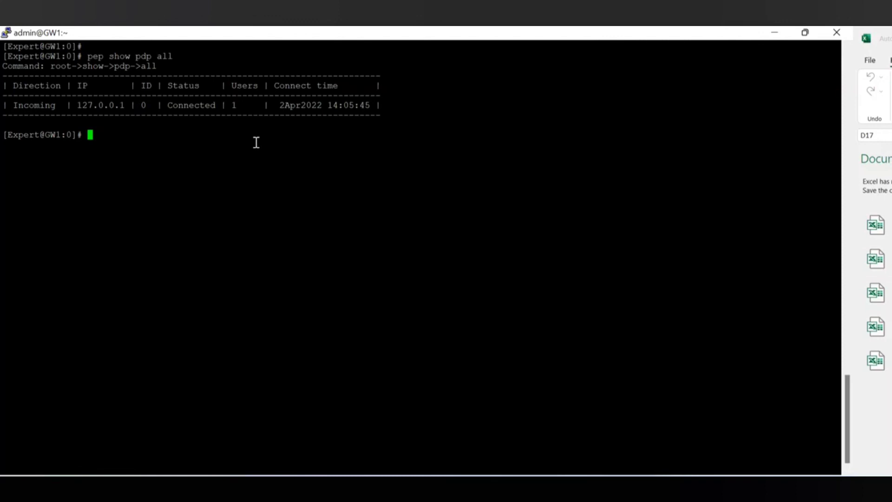
pyautogui.write('fw monitor -e ""')
# Start fw monitor with the filter 'accept host(192.168.1.20);' to capture that host's packets.
pyautogui.press('Left')
pyautogui.write('accept ')
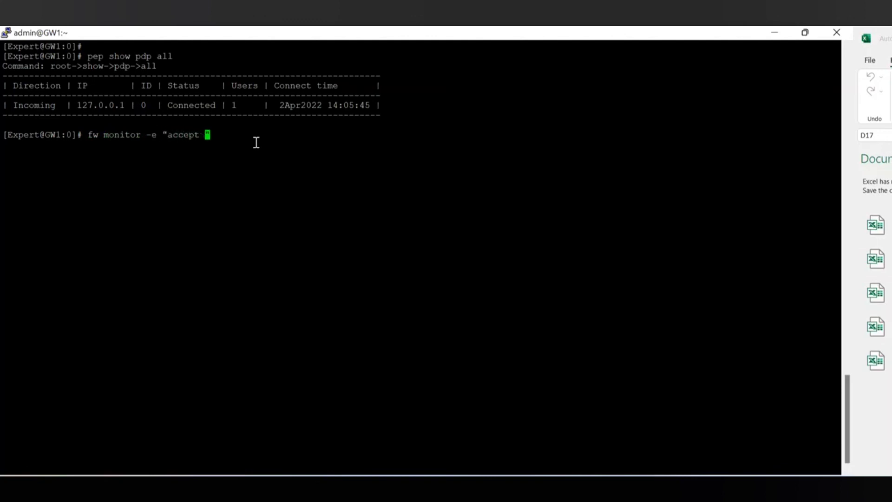
pyautogui.write('host')
pyautogui.write('(')
pyautogui.write('192.168')
pyautogui.write('20')
pyautogui.write(')')
pyautogui.write(';')
pyautogui.press('Return')
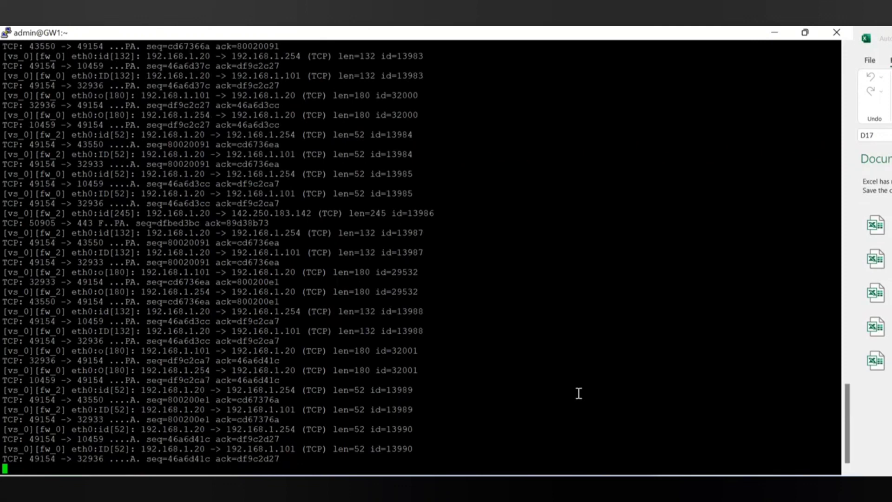
# Close the Check Point tab and Chrome on the Windows Server 2008 VM, leaving the ping prompt.
pyautogui.click(483, 490)
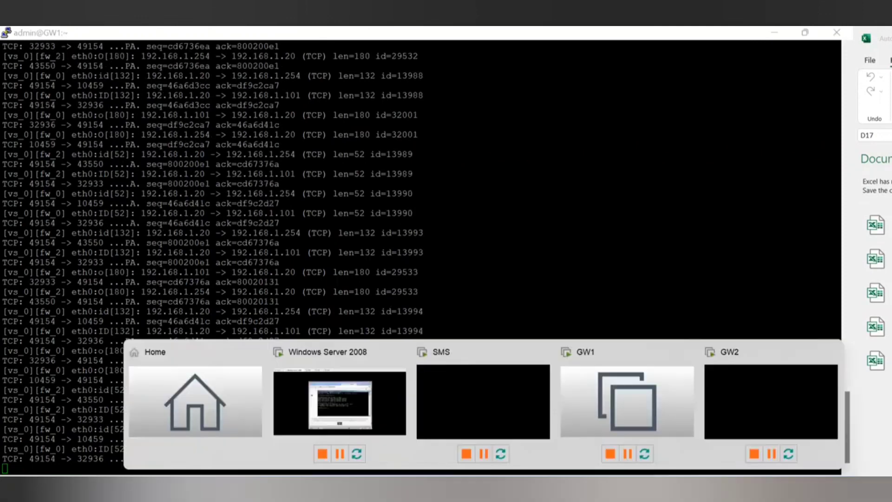
pyautogui.click(394, 419)
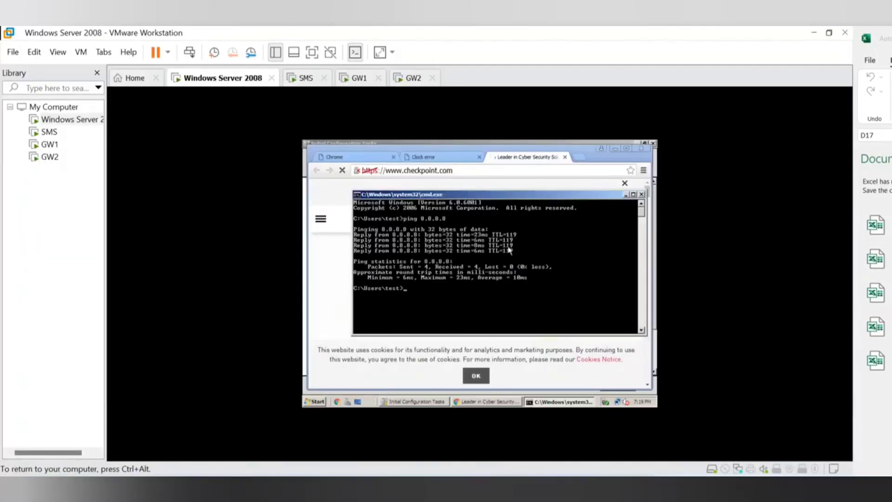
pyautogui.click(565, 157)
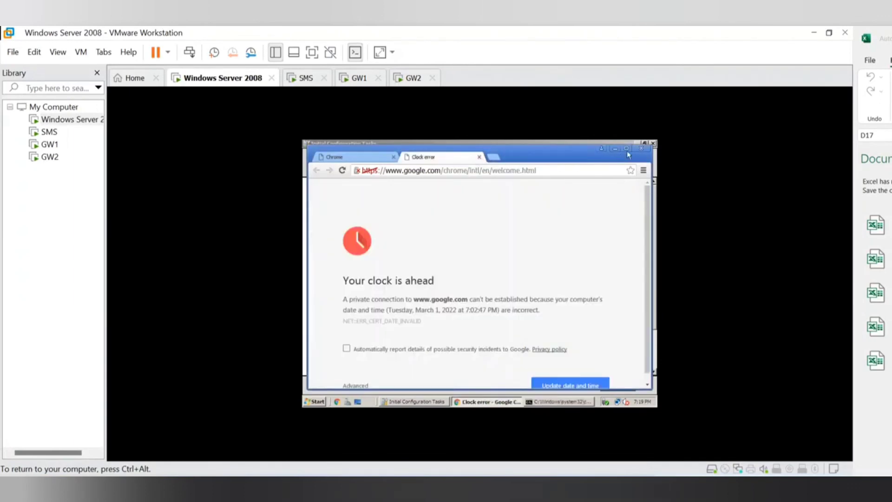
pyautogui.click(643, 148)
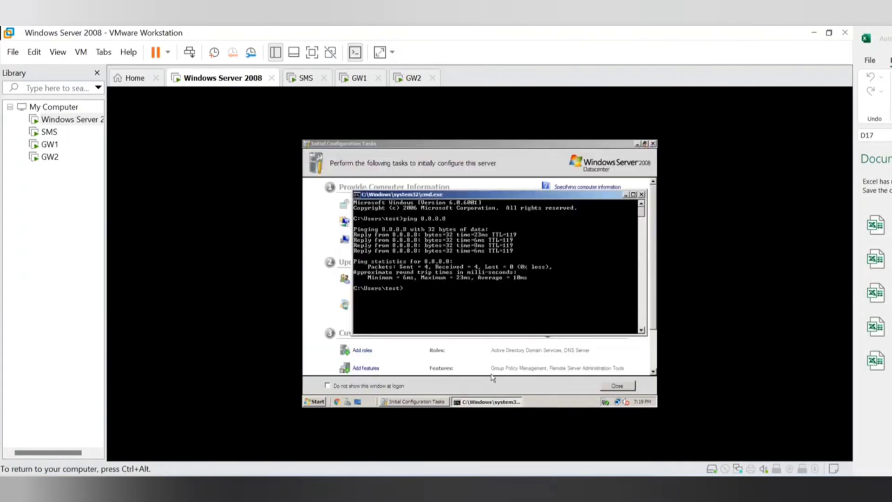
pyautogui.hotkey('ctrl', 'alt')
pyautogui.moveTo(630, 489)
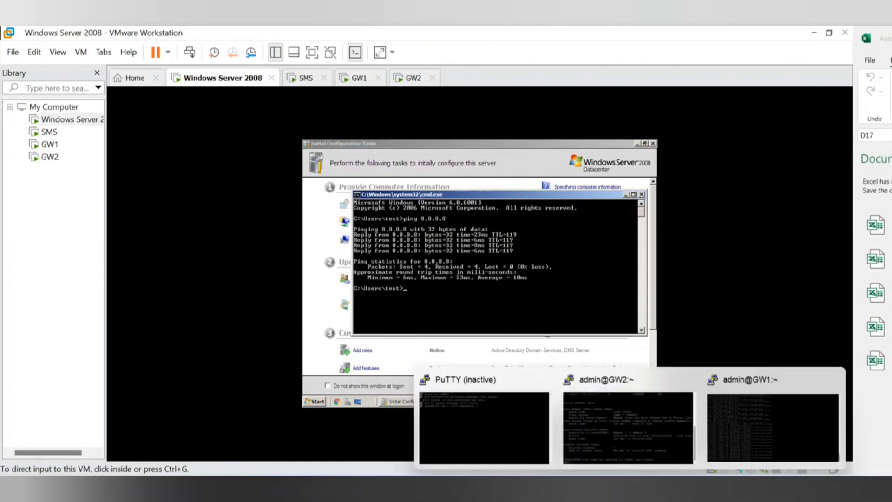
pyautogui.click(731, 432)
# Stop and clear, rerun the host 192.168.1.20 fw monitor capture, then stop it and clear again.
pyautogui.hotkey('ctrl', 'c')
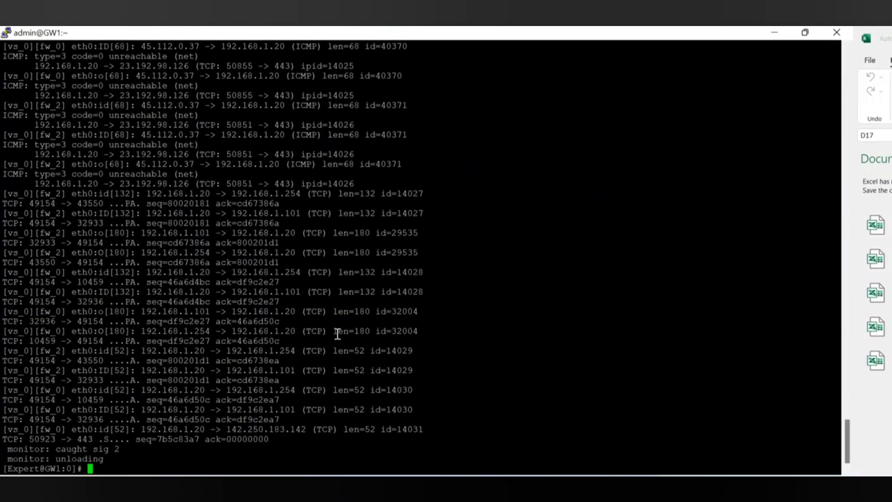
pyautogui.write('clear')
pyautogui.press('Return')
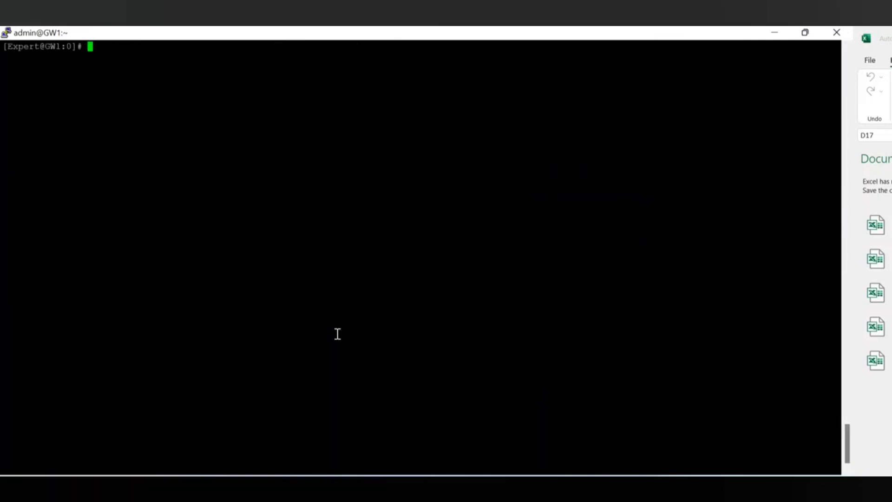
pyautogui.press('Up')
pyautogui.press('Up')
pyautogui.press('Return')
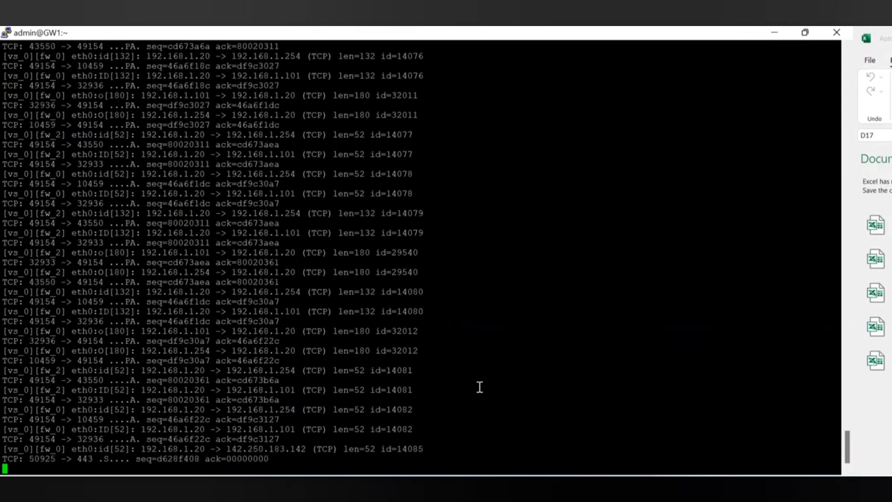
pyautogui.hotkey('ctrl', 'c')
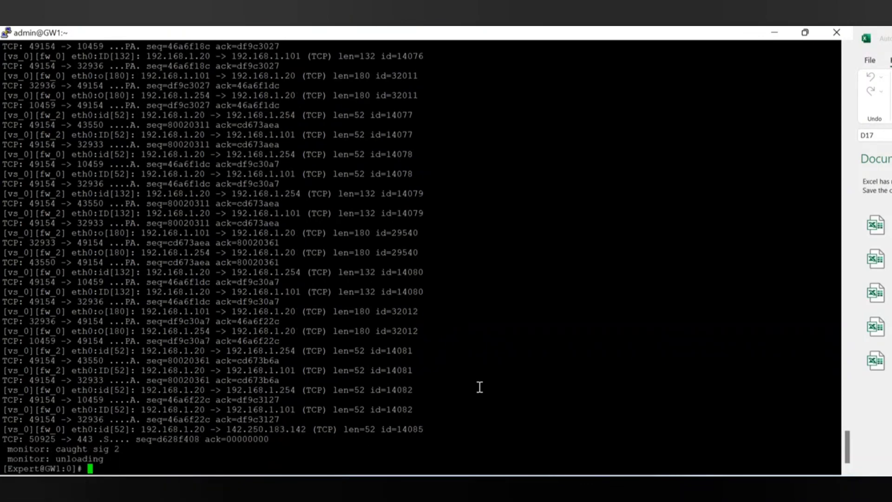
pyautogui.write('clear')
pyautogui.press('Return')
pyautogui.press('Return')
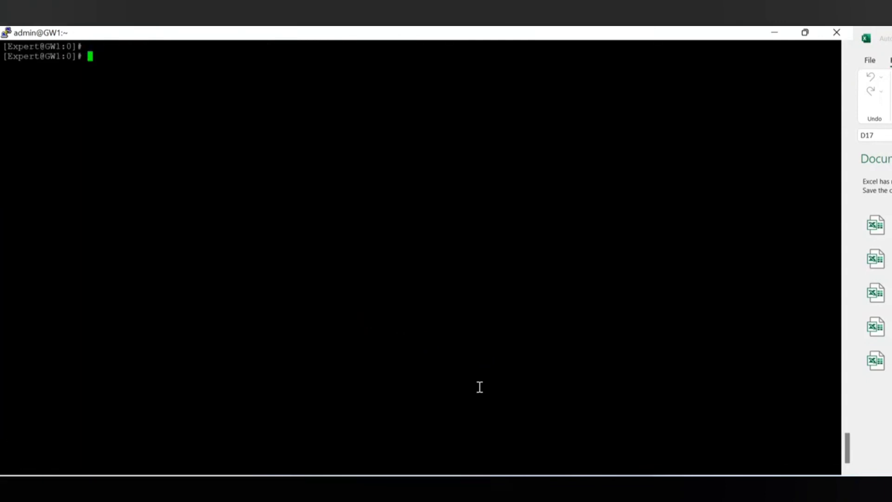
# Run 'adlog a dc' and highlight the firewallgyaan.com entry and its live connection state.
pyautogui.write('adlog a dc')
pyautogui.press('Return')
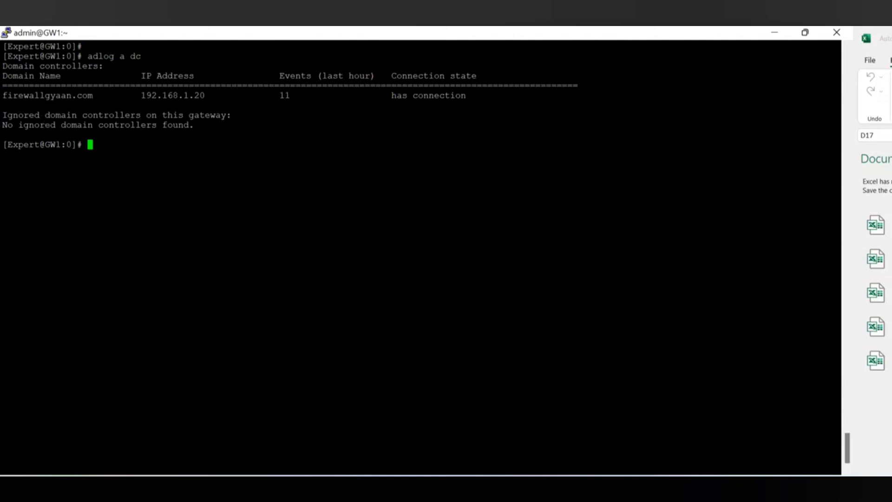
pyautogui.moveTo(4, 86); pyautogui.dragTo(101, 99)
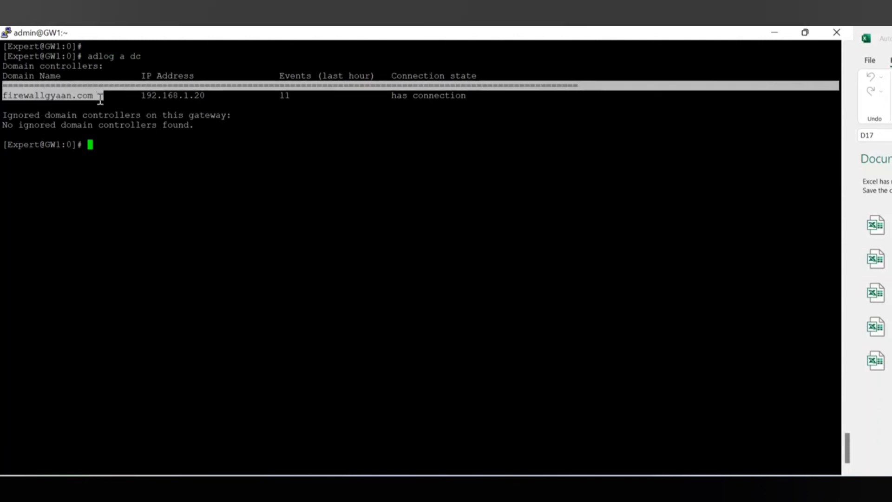
pyautogui.click(100, 96)
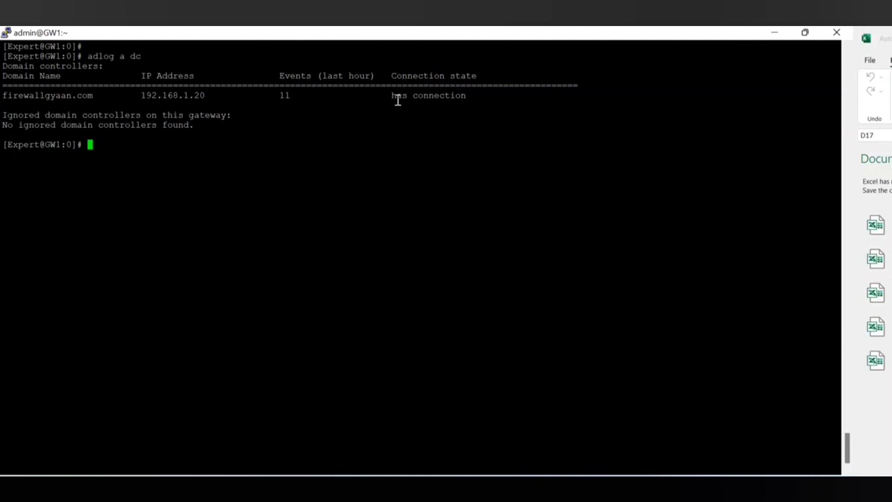
pyautogui.moveTo(396, 96); pyautogui.dragTo(466, 103)
pyautogui.click(154, 134)
# Open SmartConsole's Logs & Monitor and scroll the GW1 log columns to the 192.168.1.20 source machine.
pyautogui.moveTo(542, 489)
pyautogui.click(592, 440)
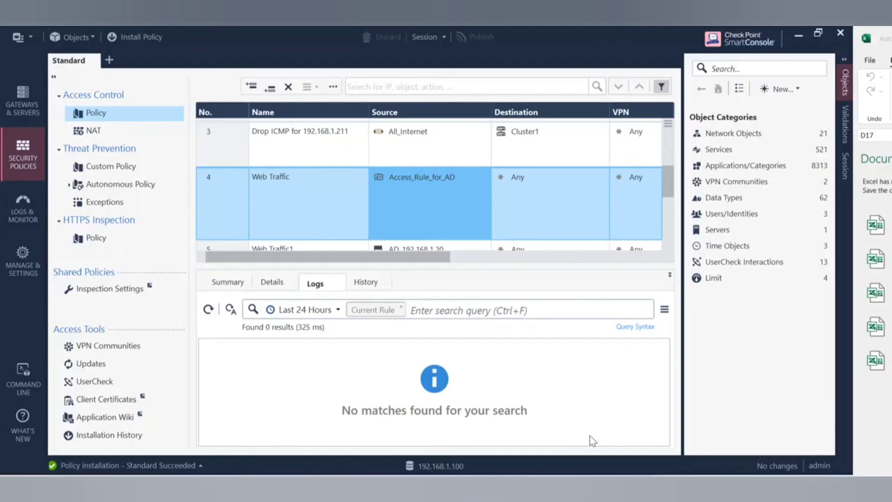
pyautogui.click(23, 211)
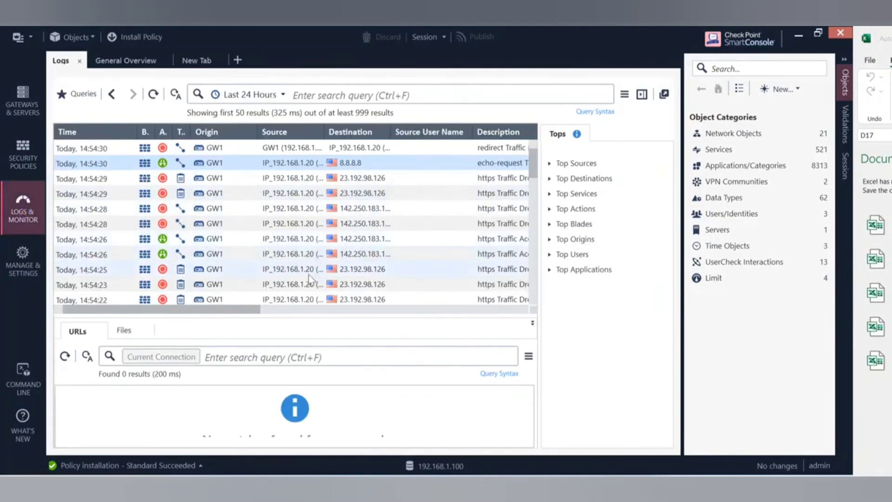
pyautogui.moveTo(253, 314); pyautogui.dragTo(536, 332)
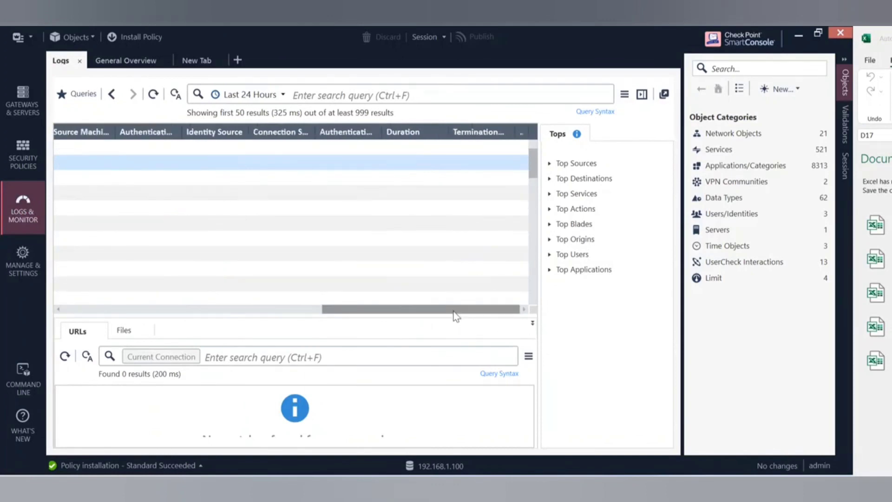
pyautogui.moveTo(454, 313); pyautogui.dragTo(343, 316)
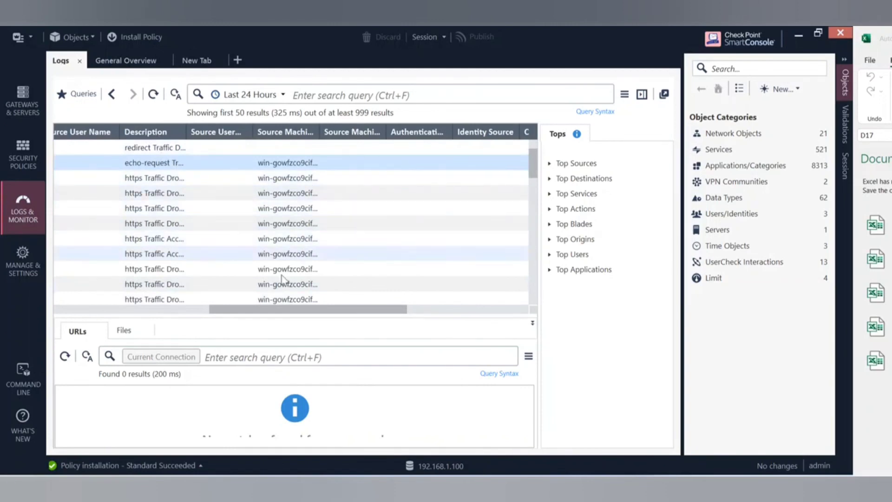
pyautogui.moveTo(230, 310); pyautogui.dragTo(211, 311)
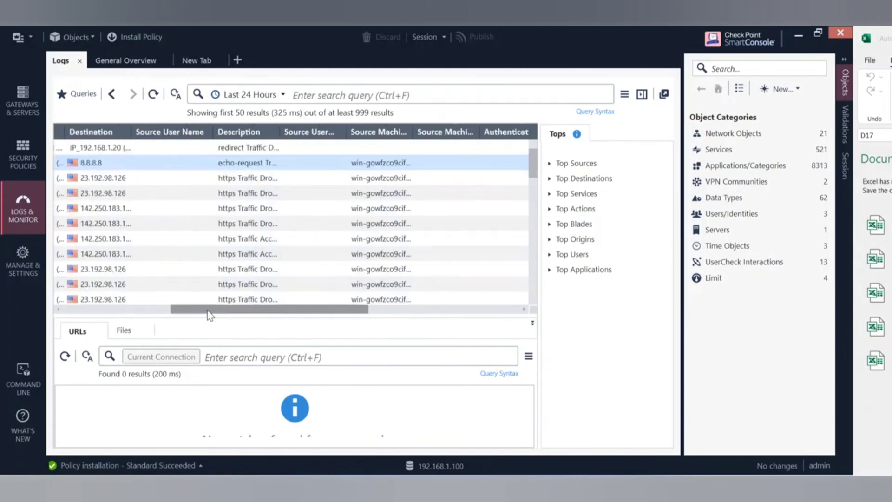